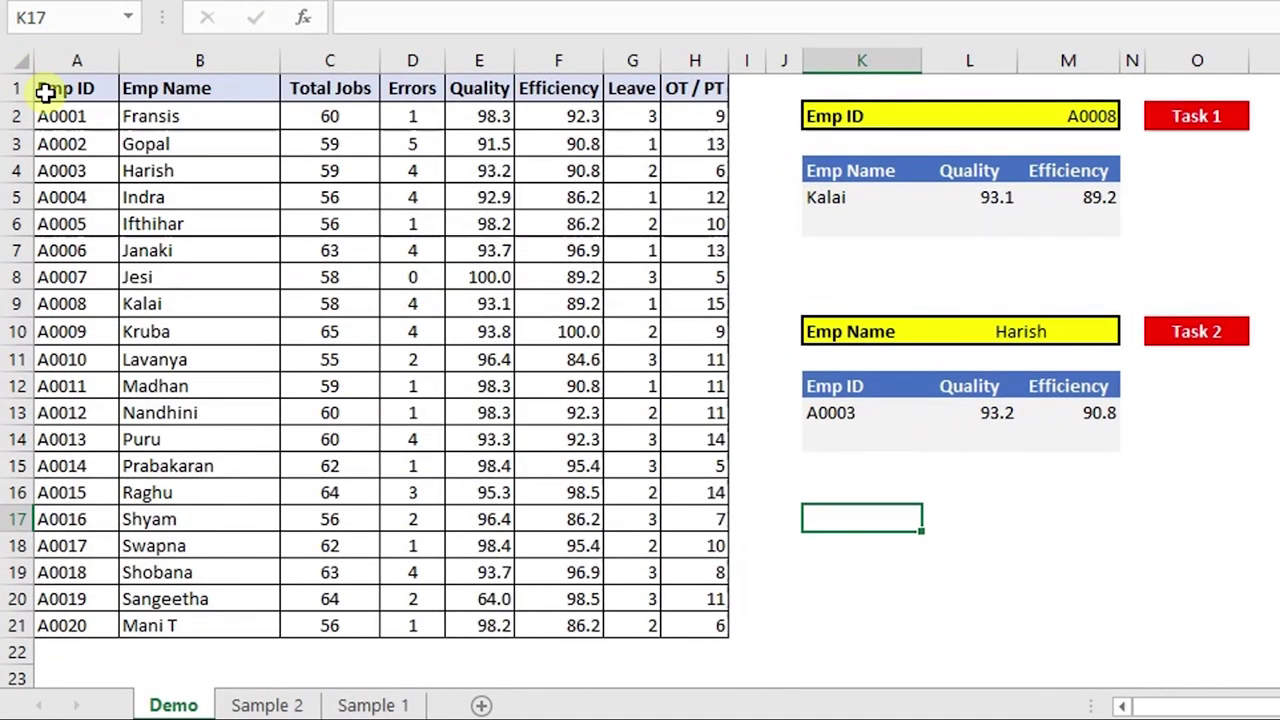
# Review the table headings Emp ID, Emp Name, Total Jobs and OT / PT
pyautogui.click(45, 92)
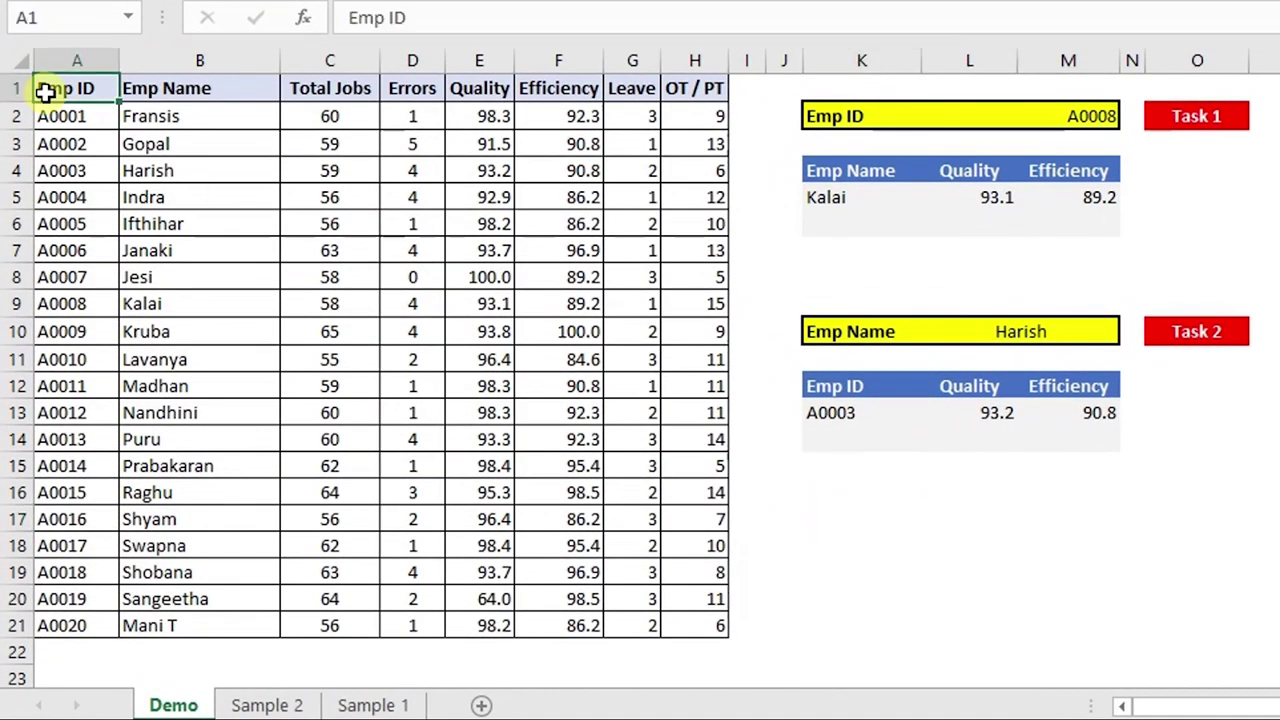
pyautogui.click(178, 93)
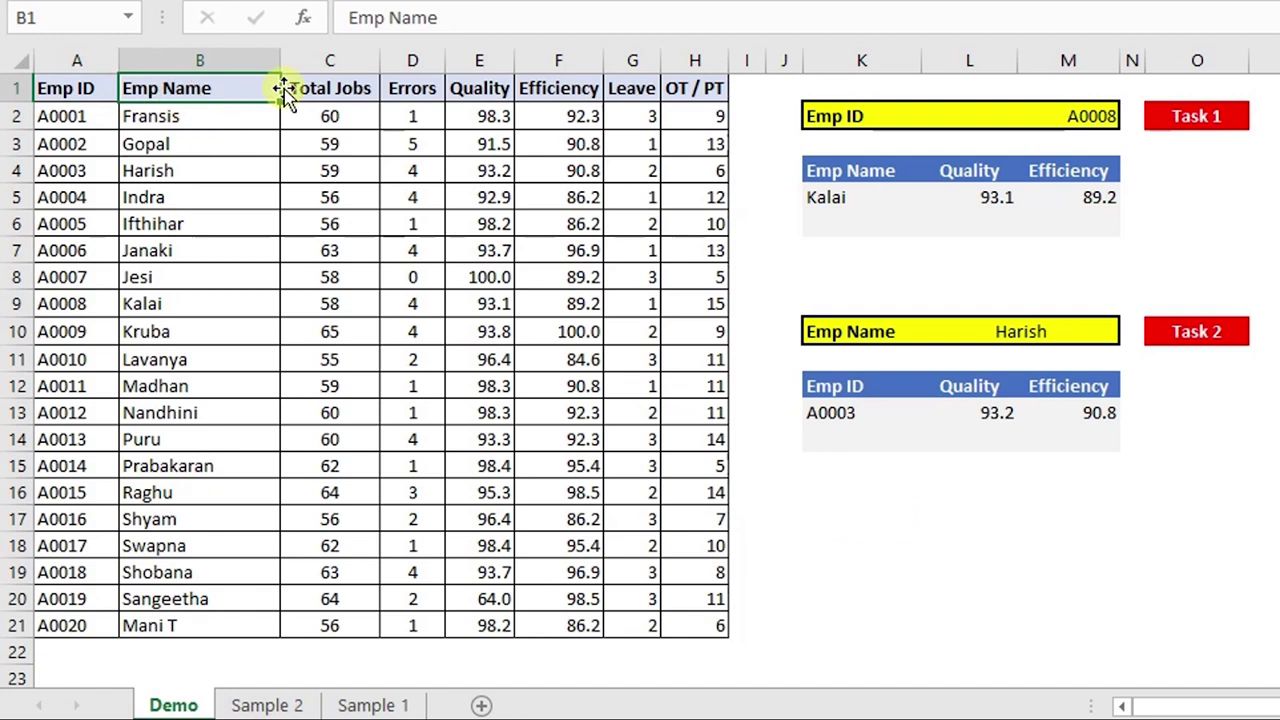
pyautogui.click(315, 90)
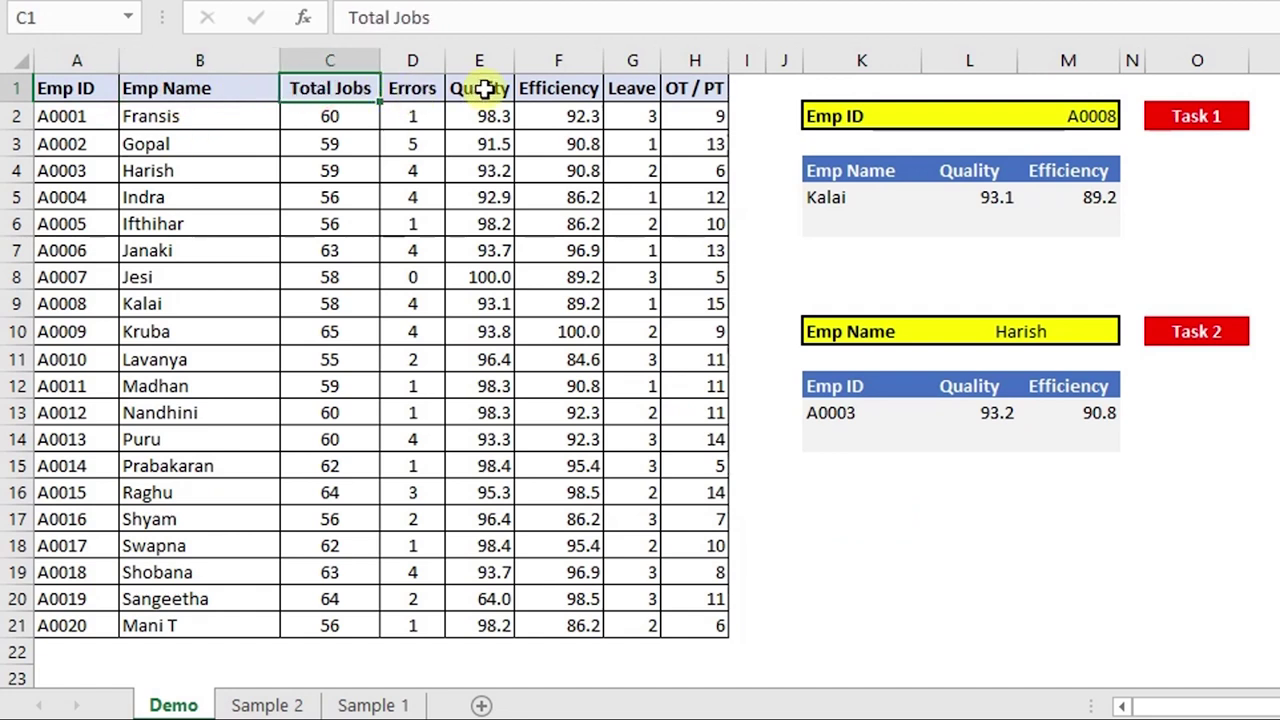
pyautogui.click(680, 89)
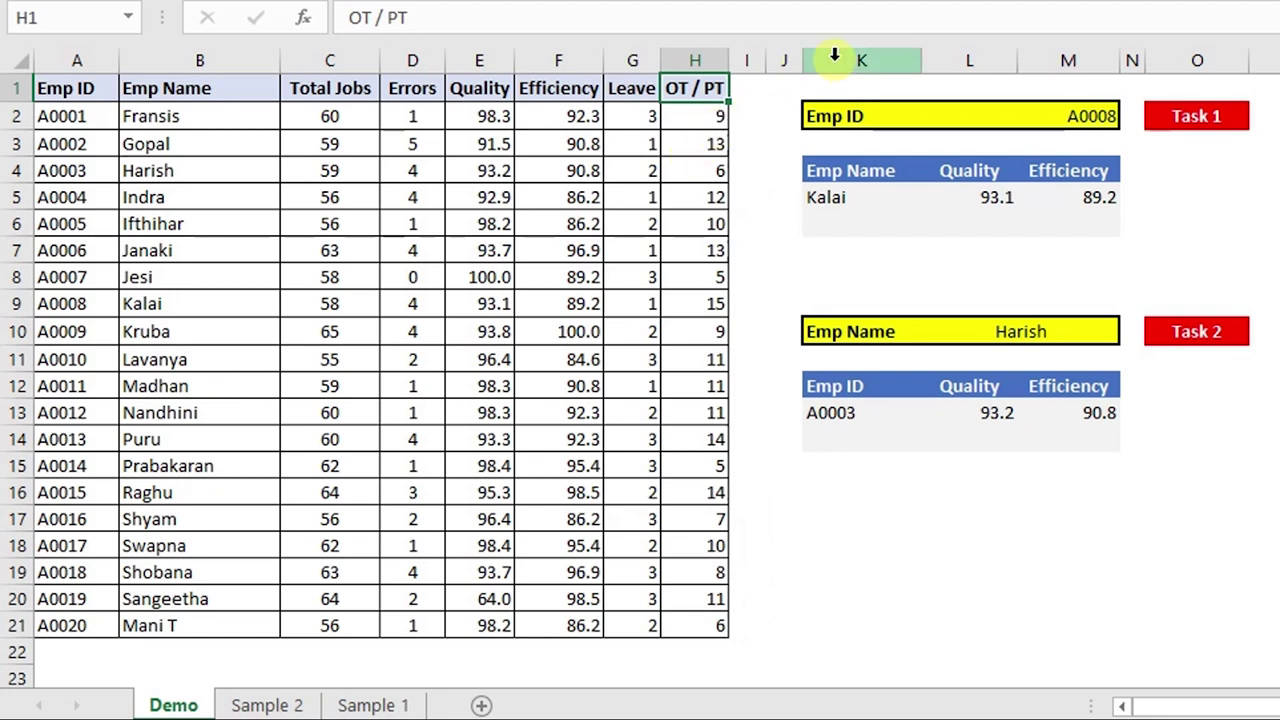
# Choose A0010 from the Task 1 Emp ID dropdown in L2
pyautogui.moveTo(834, 60); pyautogui.dragTo(1099, 67)
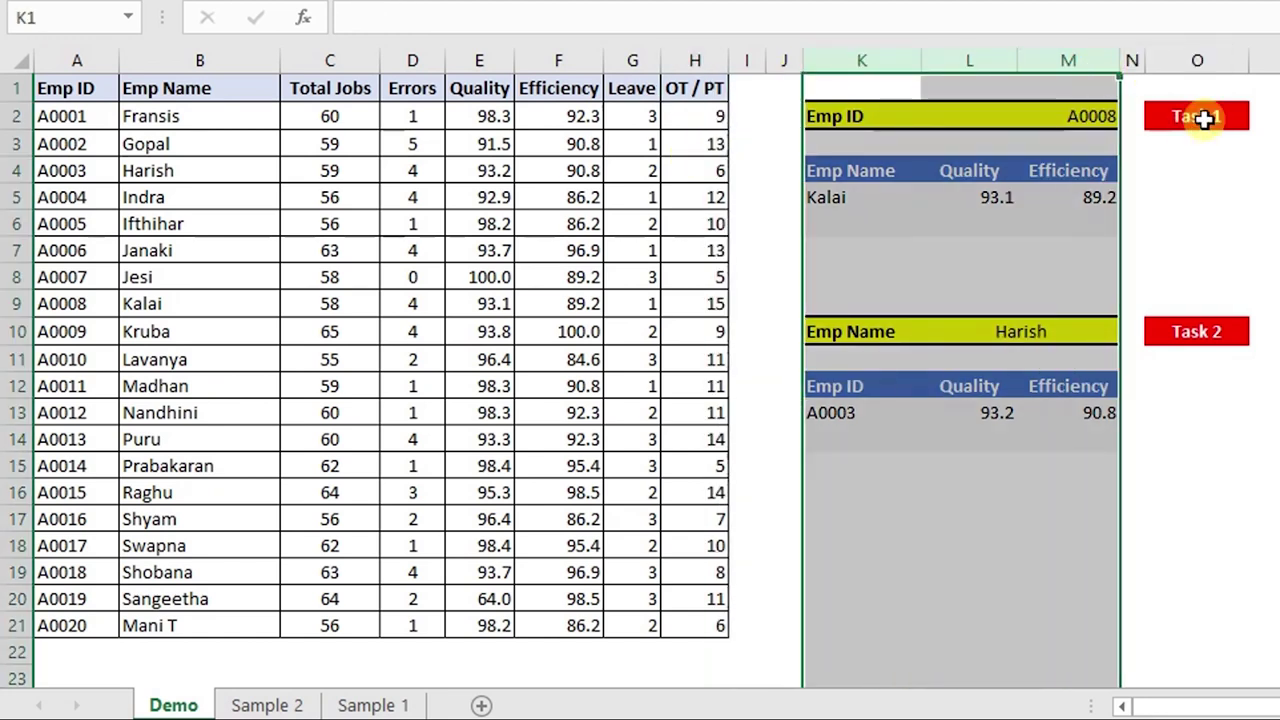
pyautogui.click(1203, 117)
pyautogui.click(834, 116)
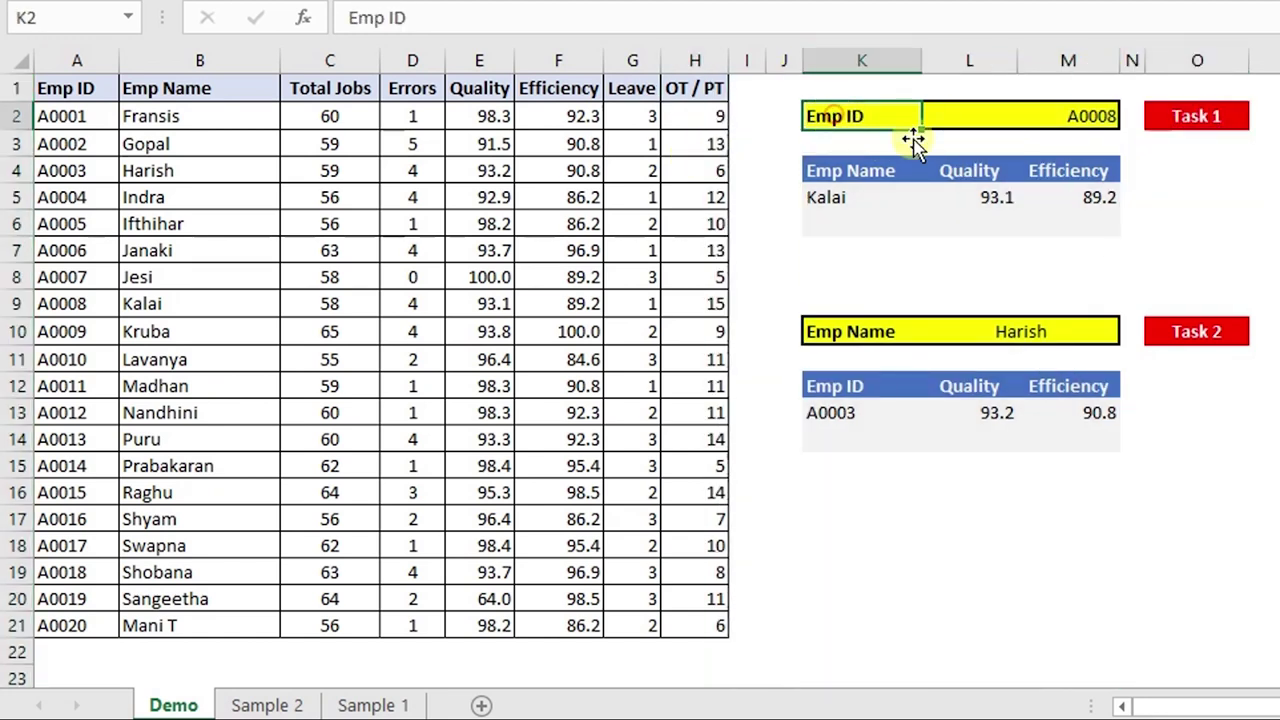
pyautogui.click(1000, 116)
pyautogui.click(1131, 116)
pyautogui.click(1073, 173)
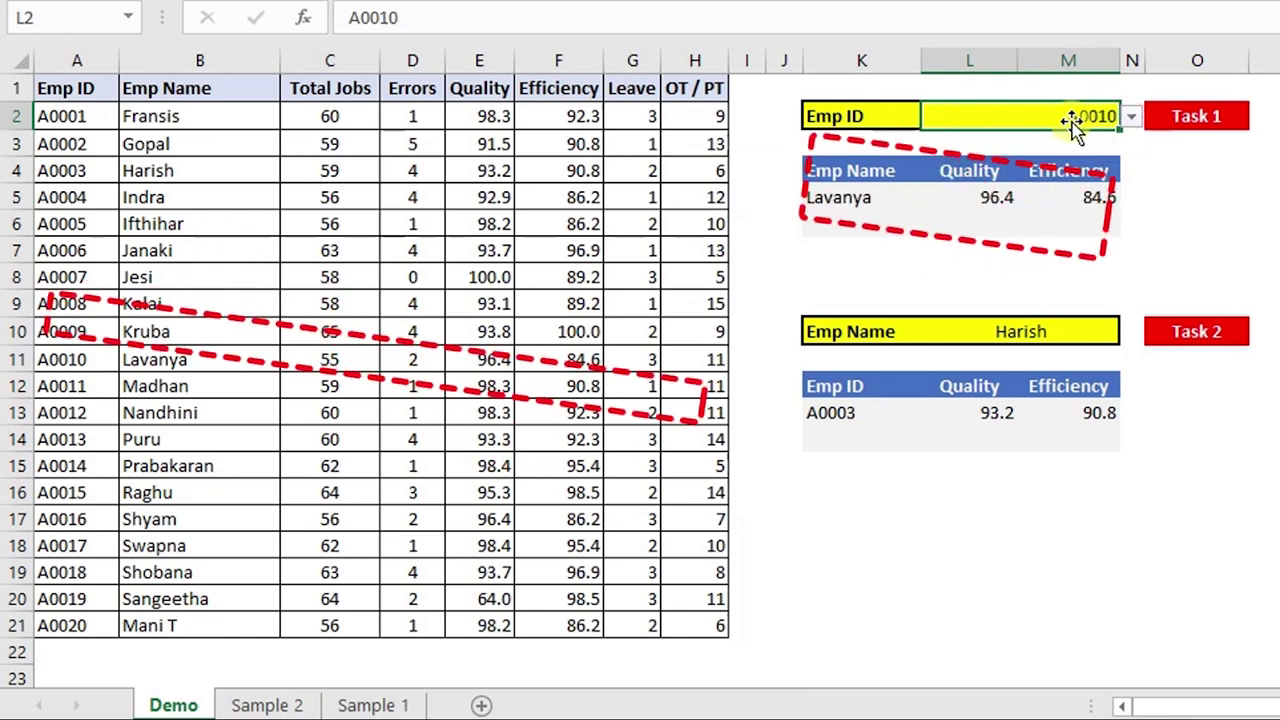
# Check the returned Lavanya, 96.4 and 84.6 against A0010's row 11 in the table
pyautogui.moveTo(199, 60); pyautogui.dragTo(694, 48)
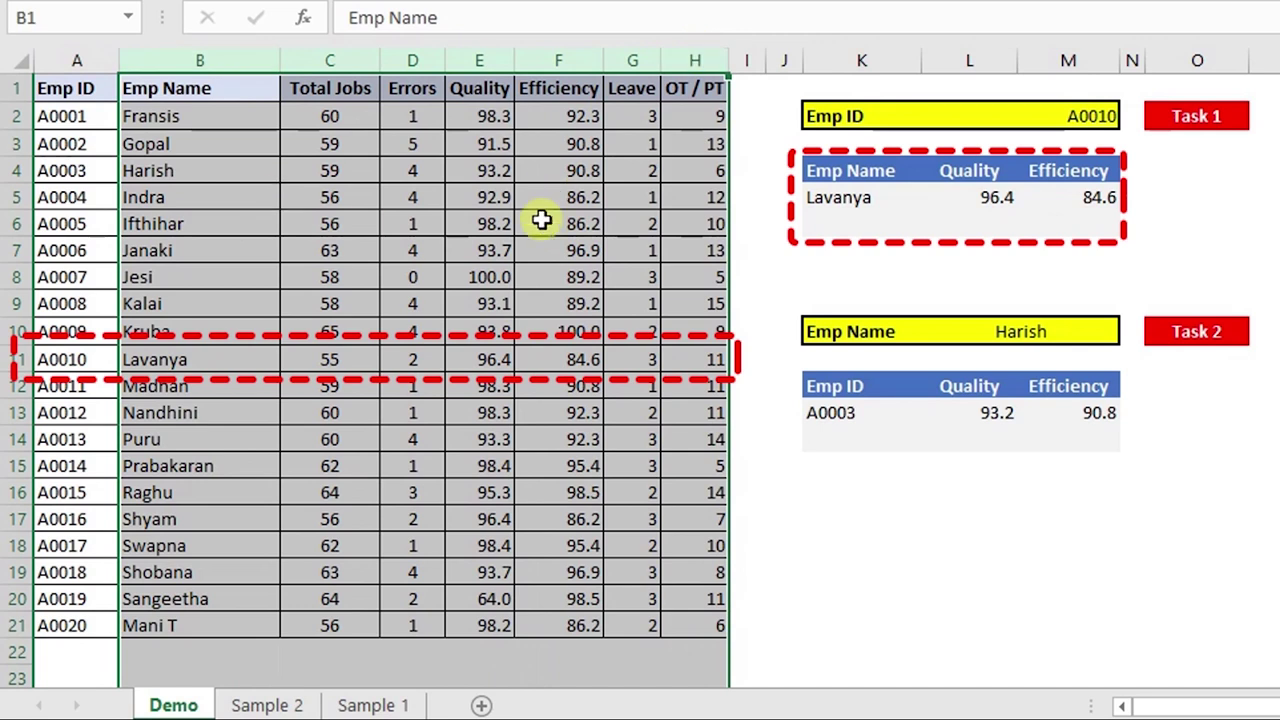
pyautogui.moveTo(840, 200); pyautogui.dragTo(1050, 190)
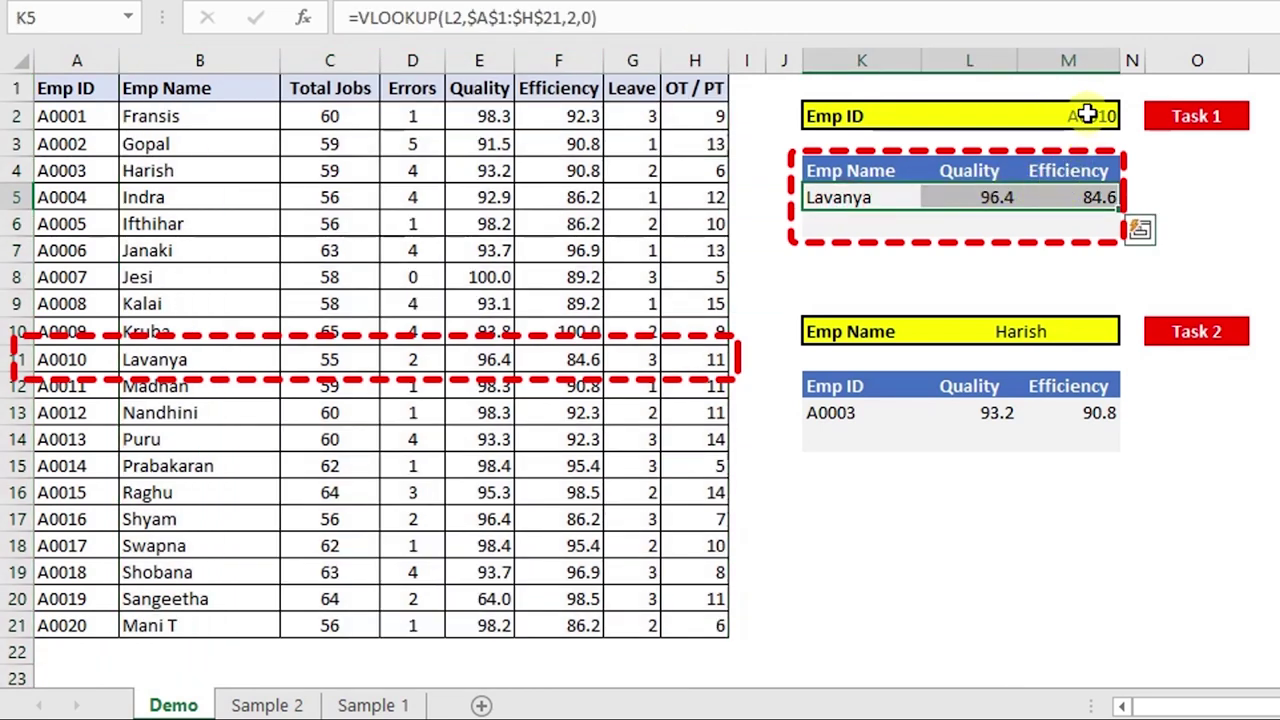
pyautogui.click(54, 358)
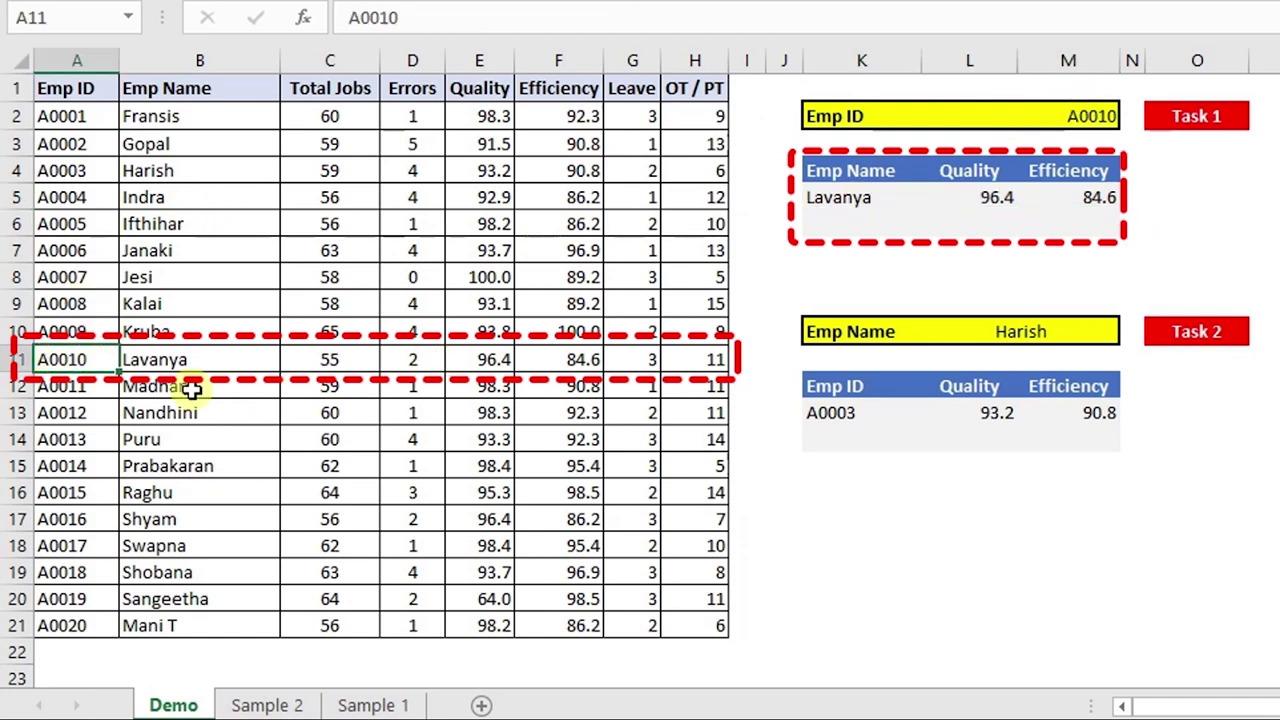
pyautogui.click(228, 356)
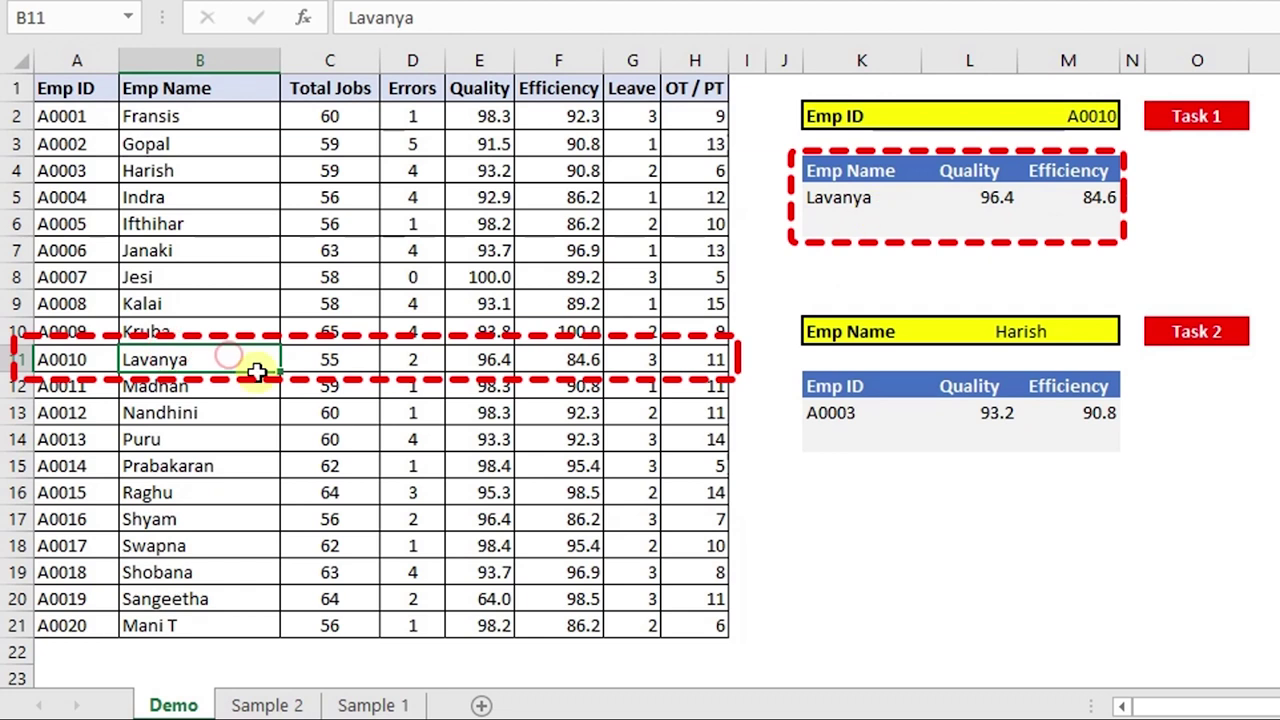
pyautogui.click(460, 362)
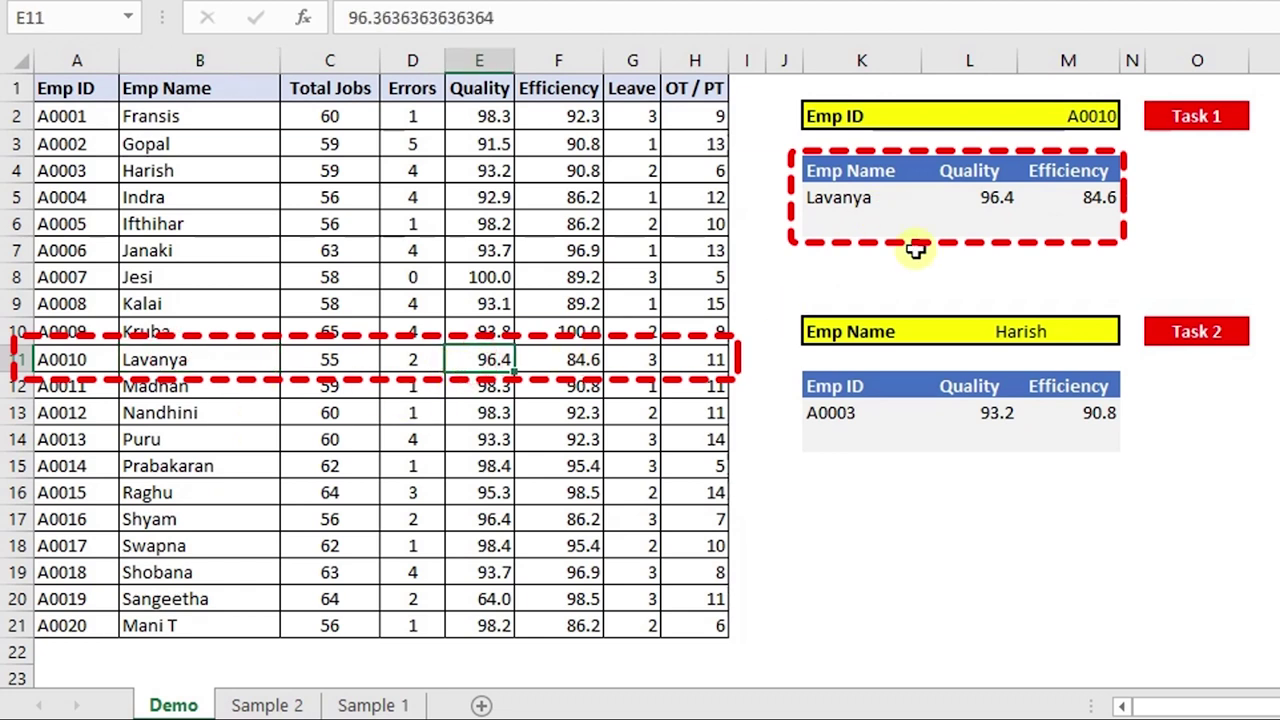
pyautogui.click(552, 359)
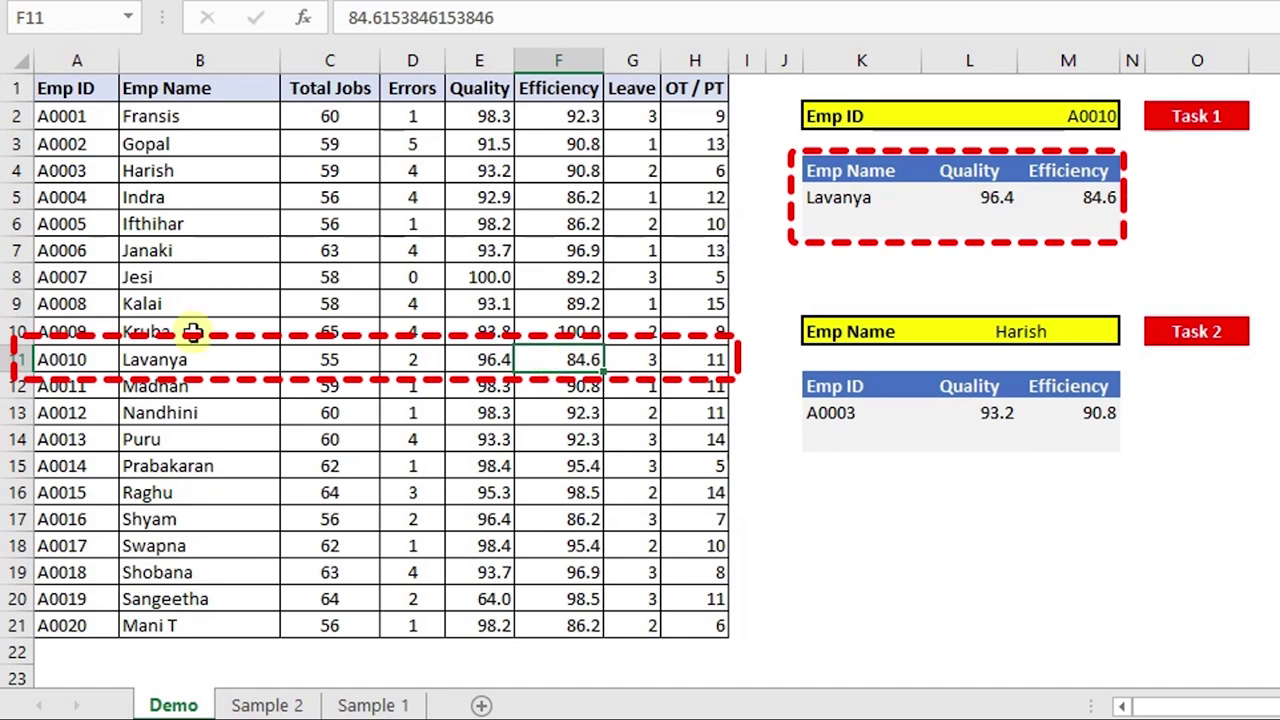
pyautogui.click(80, 362)
pyautogui.moveTo(83, 363); pyautogui.dragTo(658, 350)
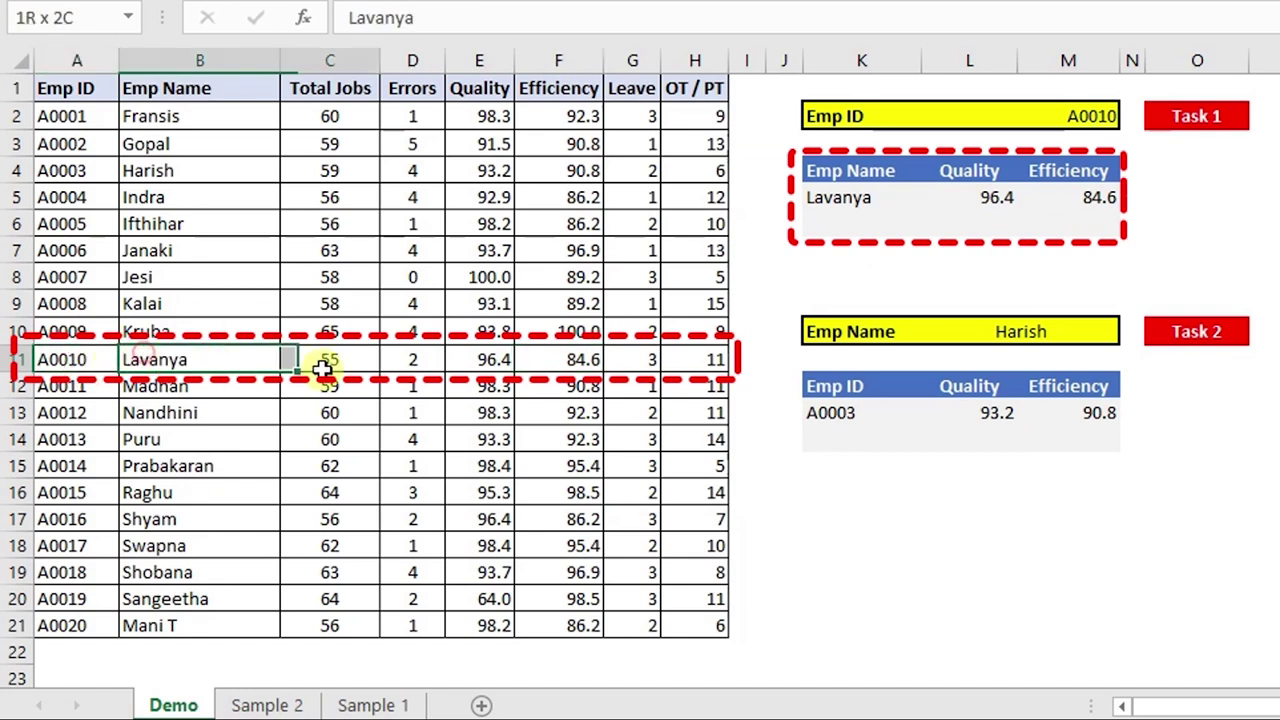
pyautogui.moveTo(1195, 116)
pyautogui.mouseDown()
pyautogui.moveTo(928, 210)
pyautogui.moveTo(822, 216)
pyautogui.mouseUp()
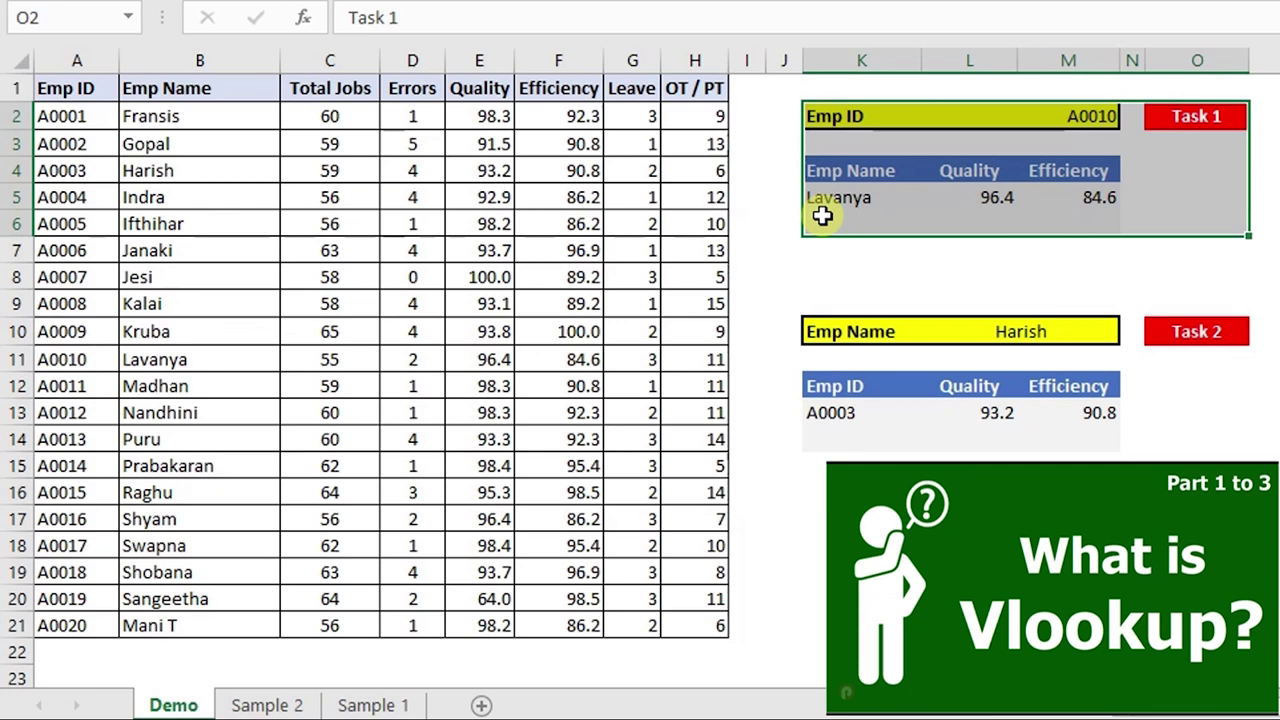
# Change the Task 2 Emp Name in L10 from Harish to Janaki
pyautogui.moveTo(795, 300); pyautogui.dragTo(1240, 423)
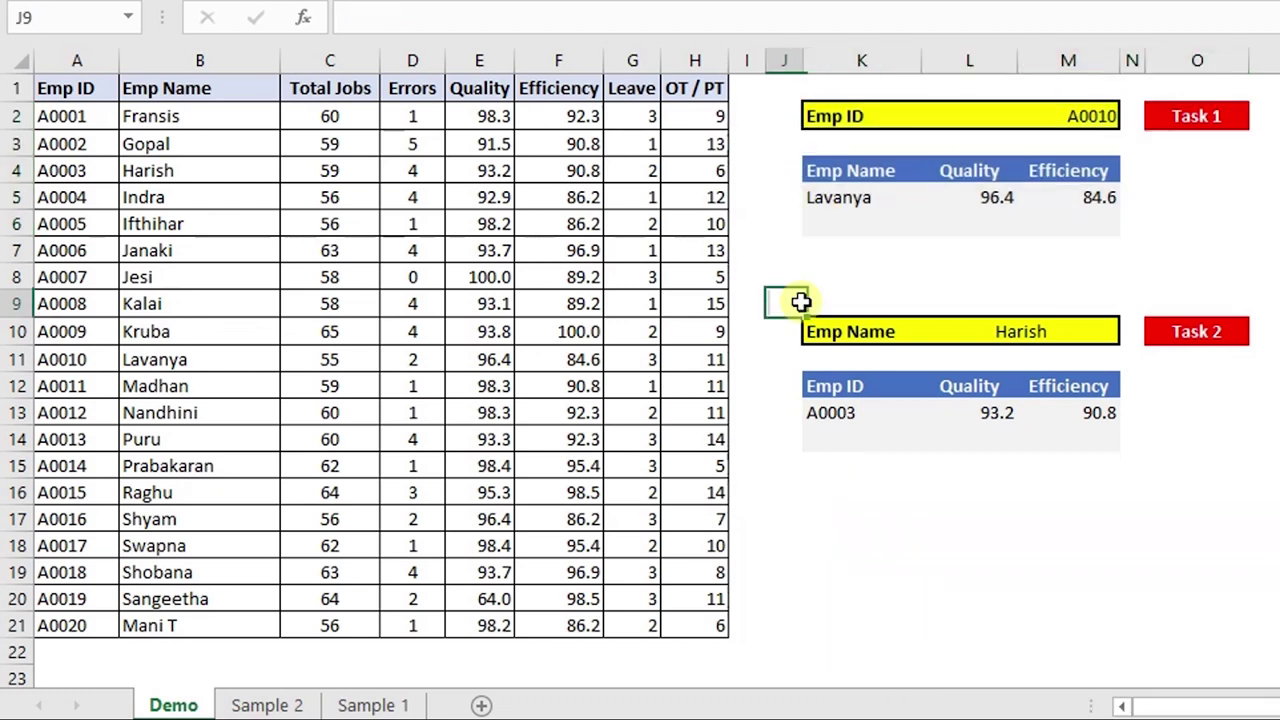
pyautogui.click(1226, 334)
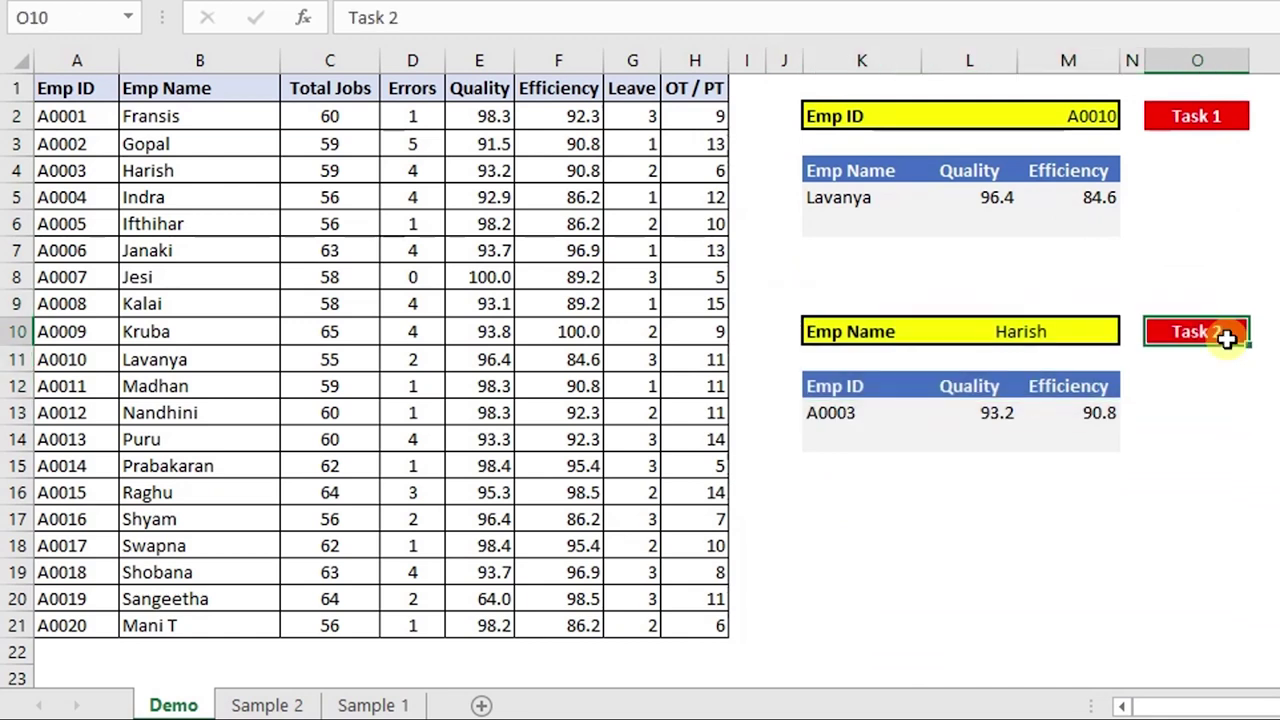
pyautogui.click(870, 336)
pyautogui.click(1020, 331)
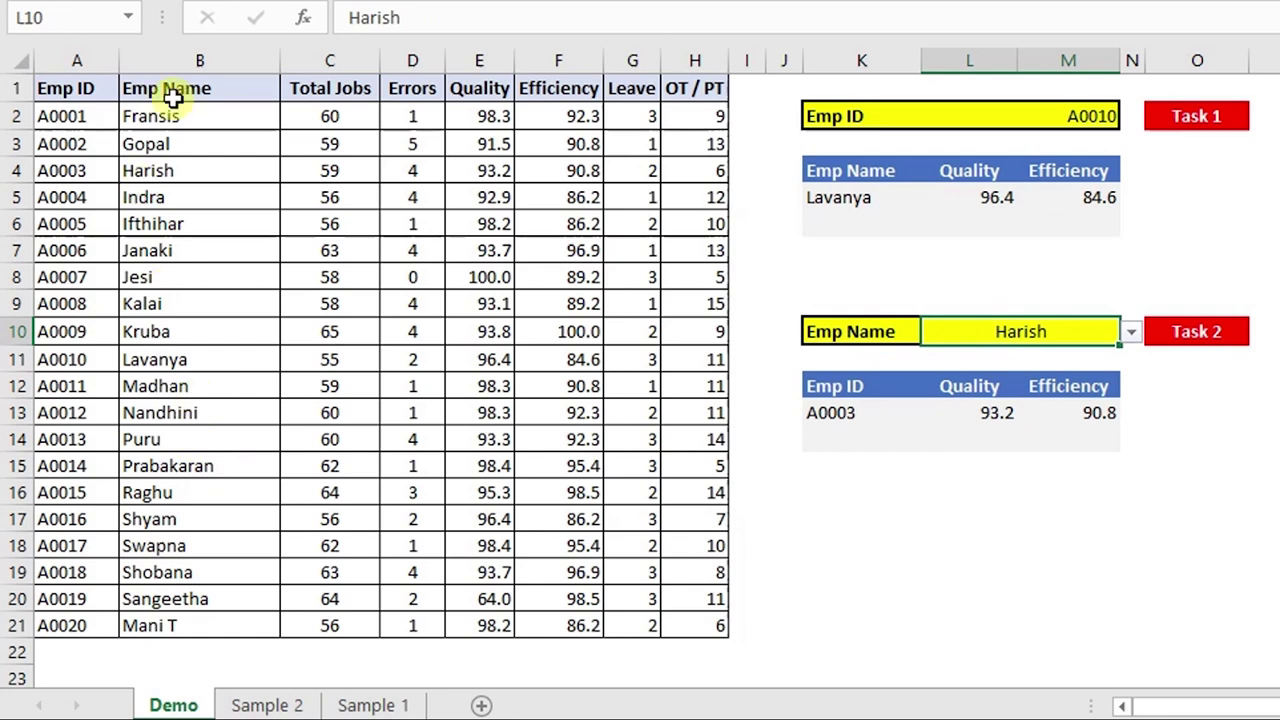
pyautogui.moveTo(76, 118); pyautogui.dragTo(70, 599)
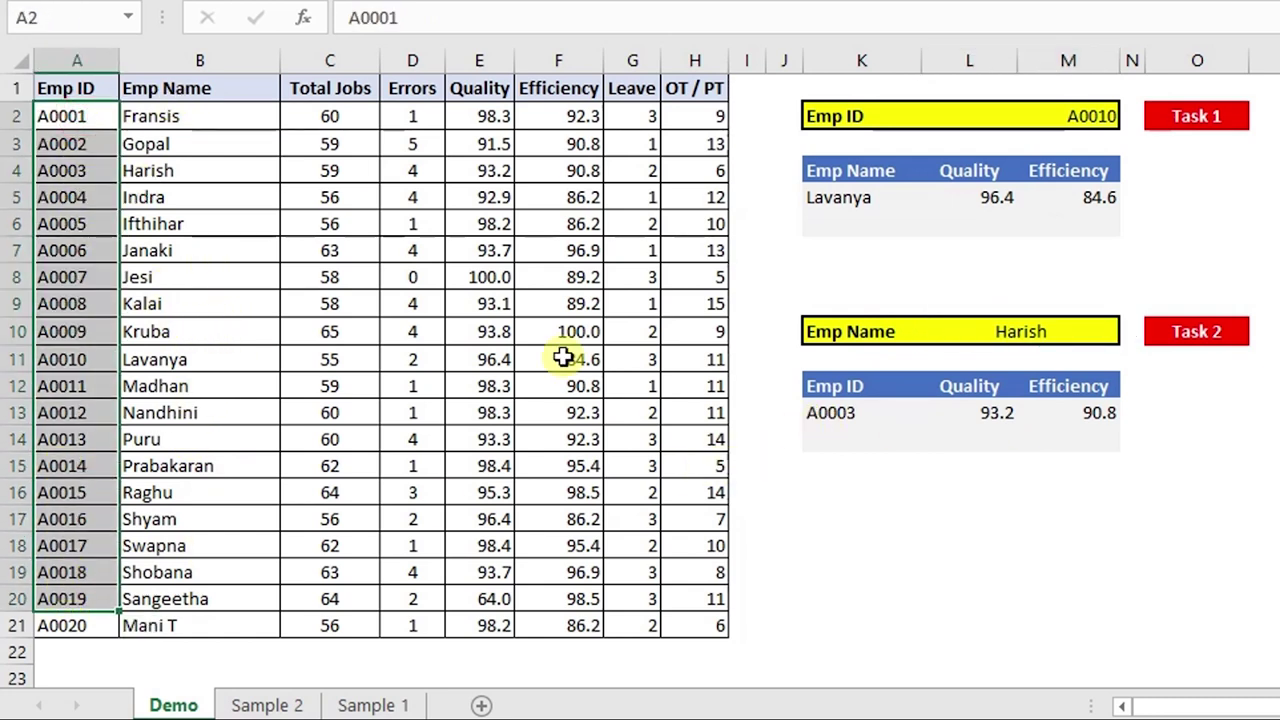
pyautogui.click(1022, 334)
pyautogui.click(1136, 325)
pyautogui.click(1100, 330)
pyautogui.click(1131, 333)
pyautogui.click(1047, 420)
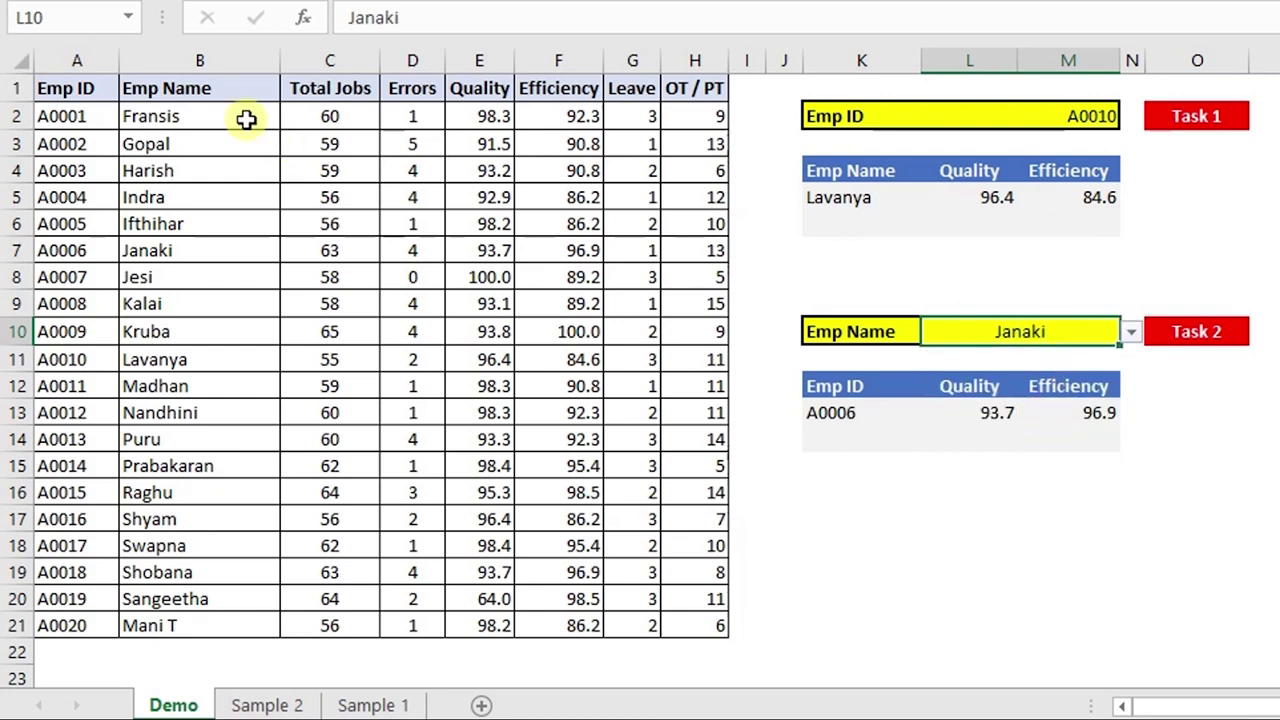
# Verify the returned A0006, 93.7 and 96.9 against Janaki's row 7 in the table
pyautogui.moveTo(193, 118)
pyautogui.mouseDown()
pyautogui.moveTo(155, 350)
pyautogui.moveTo(180, 599)
pyautogui.mouseUp()
pyautogui.click(188, 258)
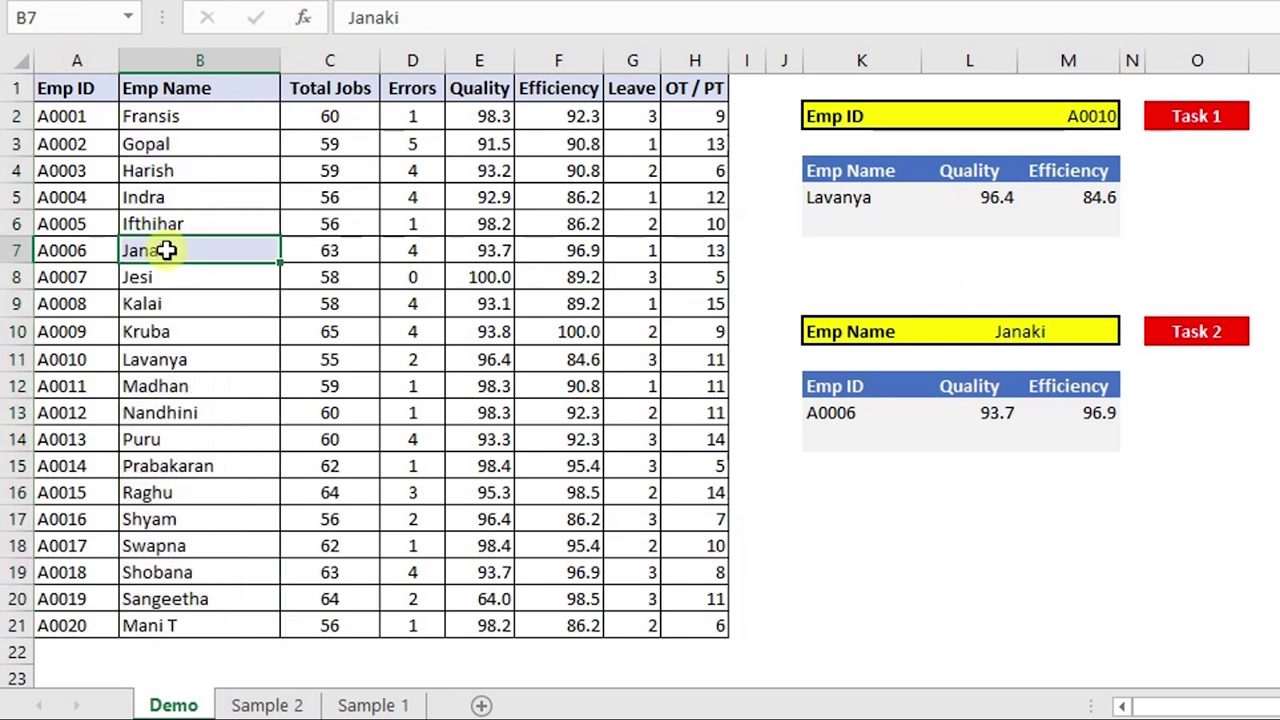
pyautogui.click(1095, 331)
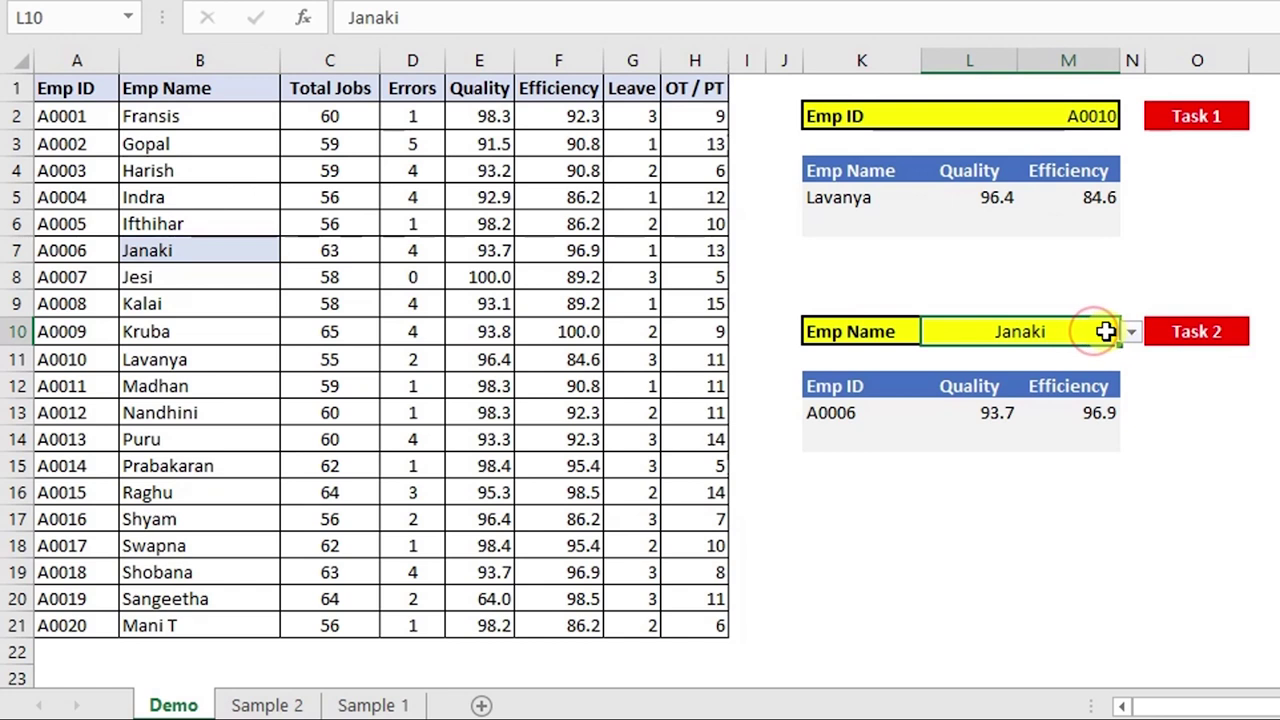
pyautogui.click(254, 256)
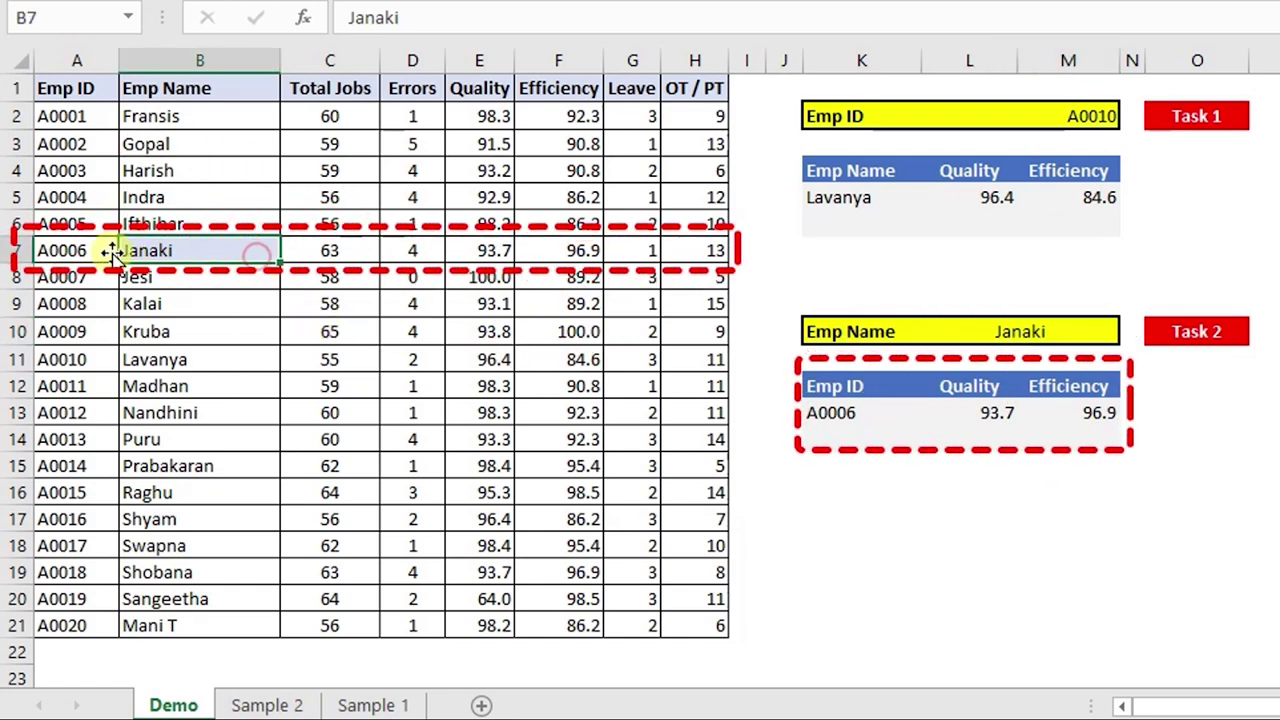
pyautogui.click(100, 251)
pyautogui.click(860, 414)
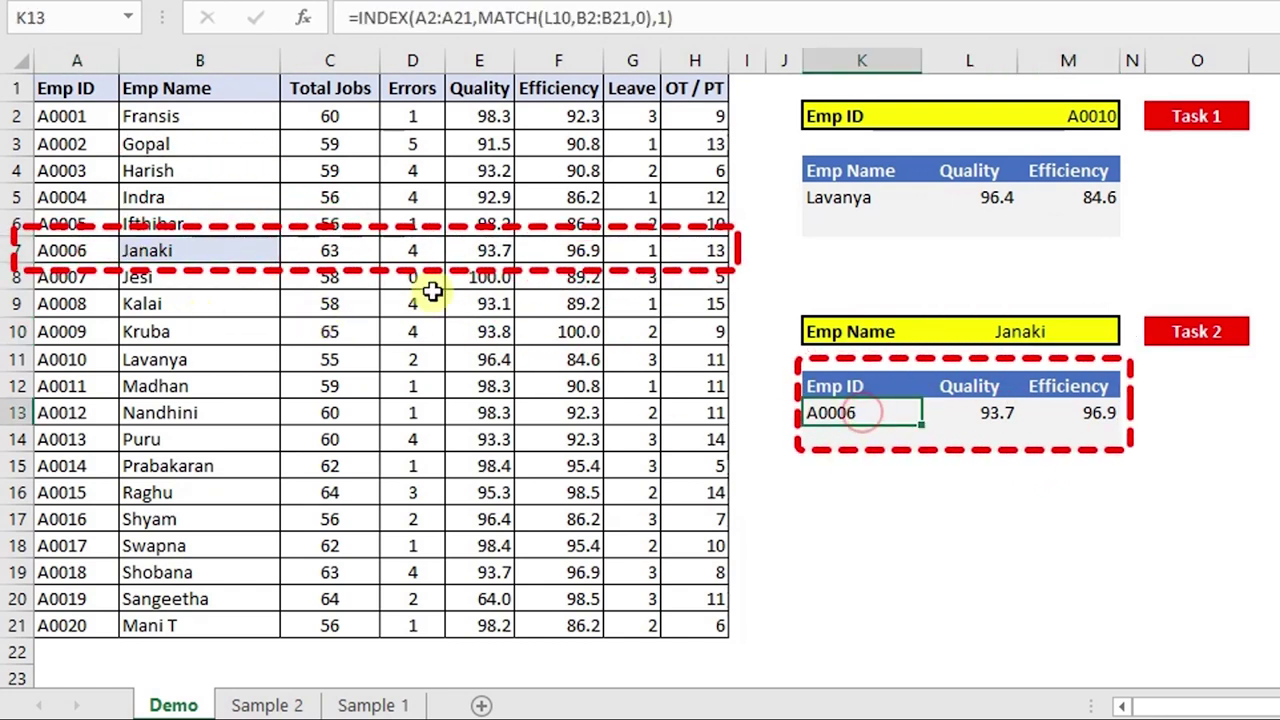
pyautogui.click(257, 253)
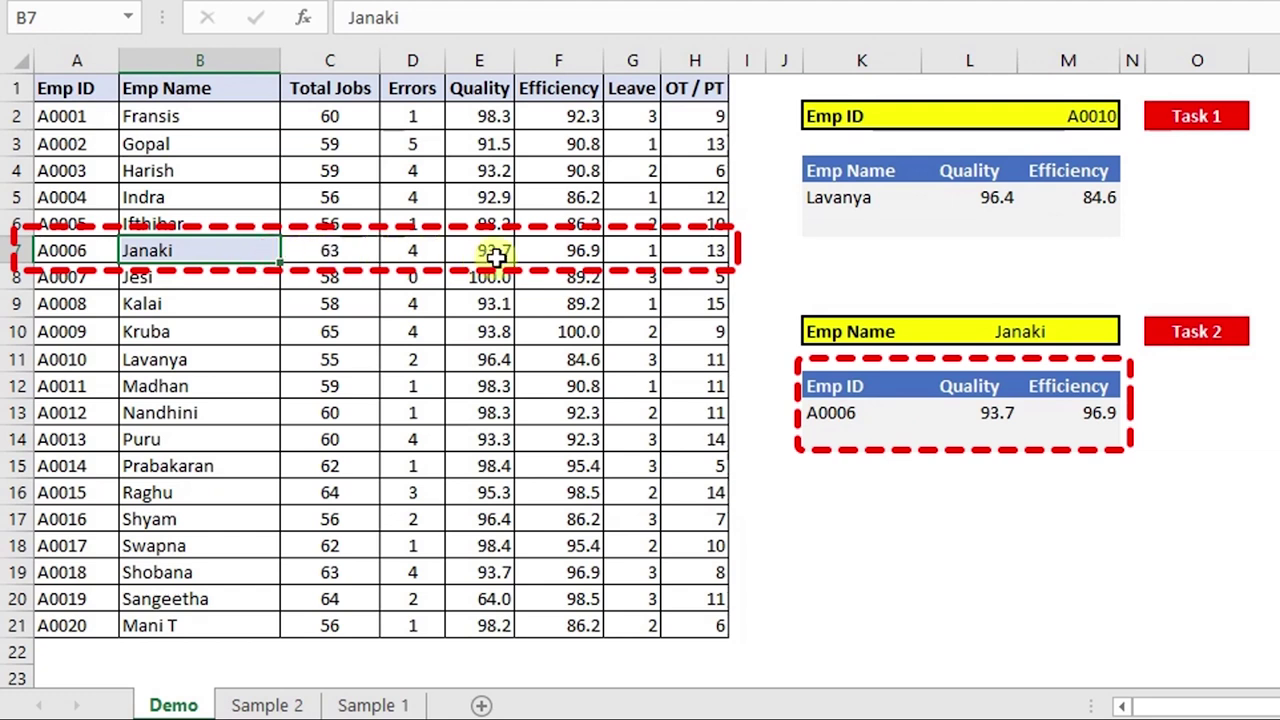
pyautogui.moveTo(496, 256); pyautogui.dragTo(560, 251)
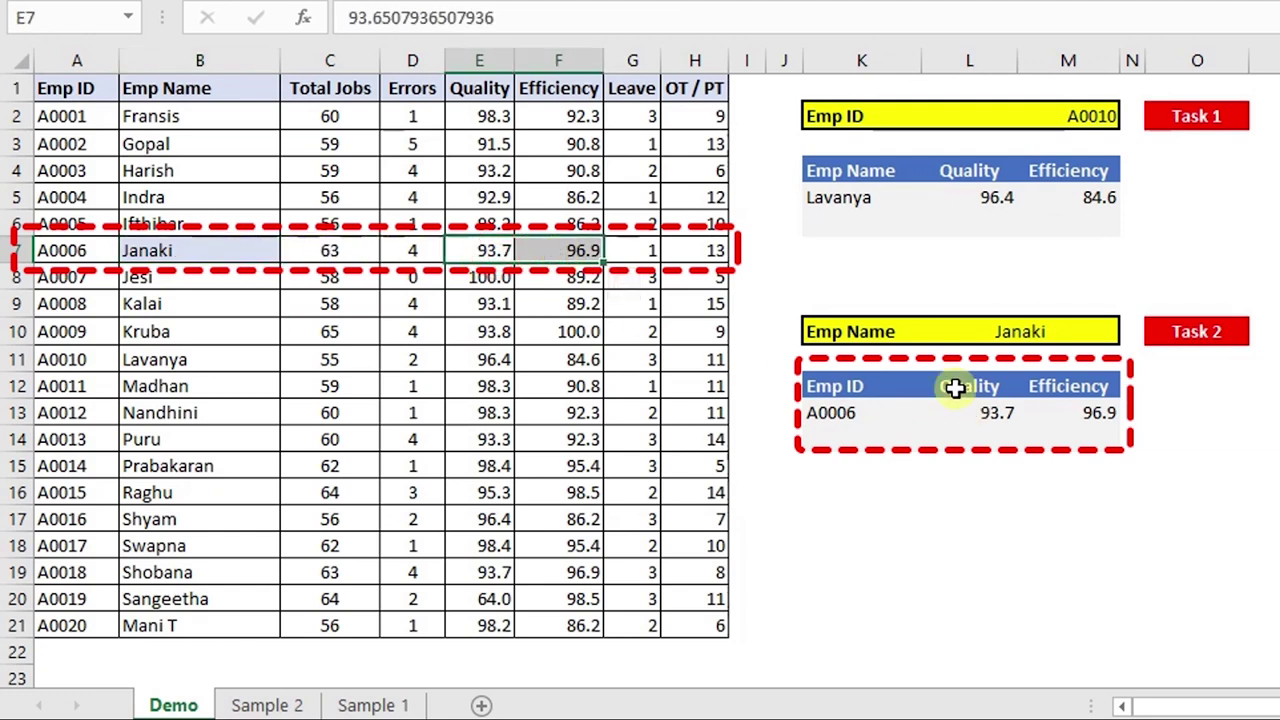
pyautogui.click(246, 254)
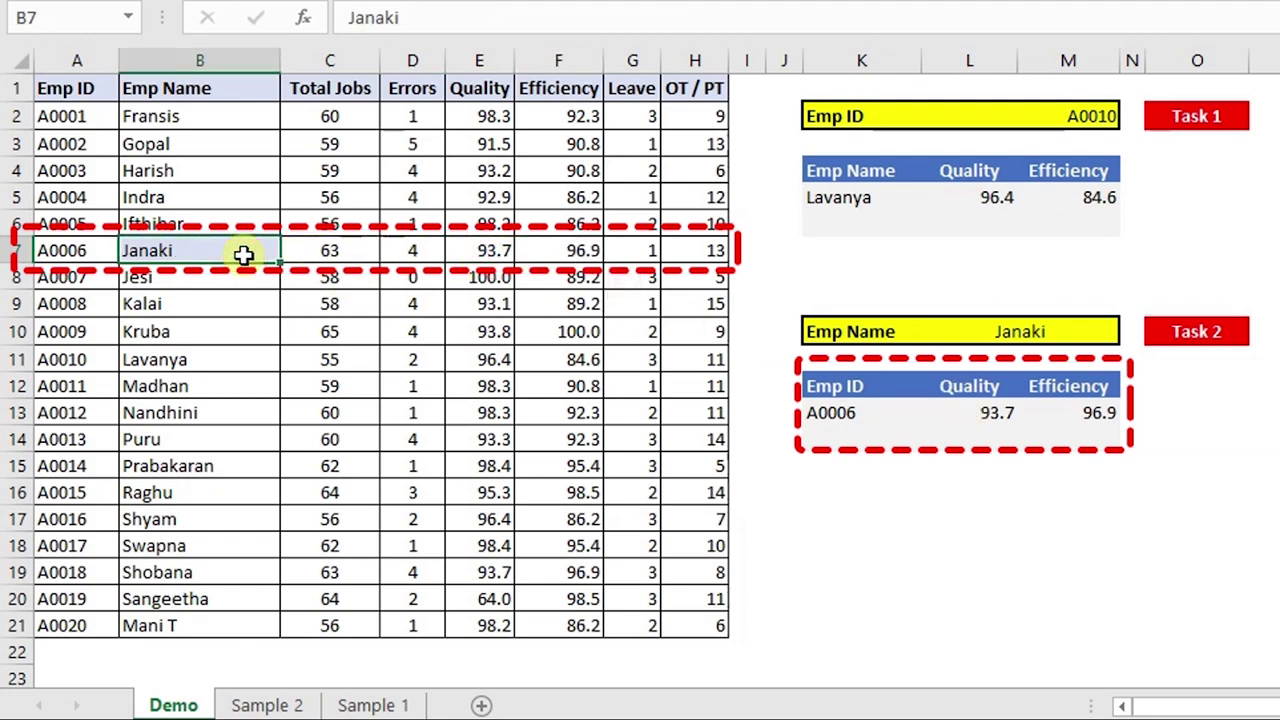
pyautogui.click(88, 250)
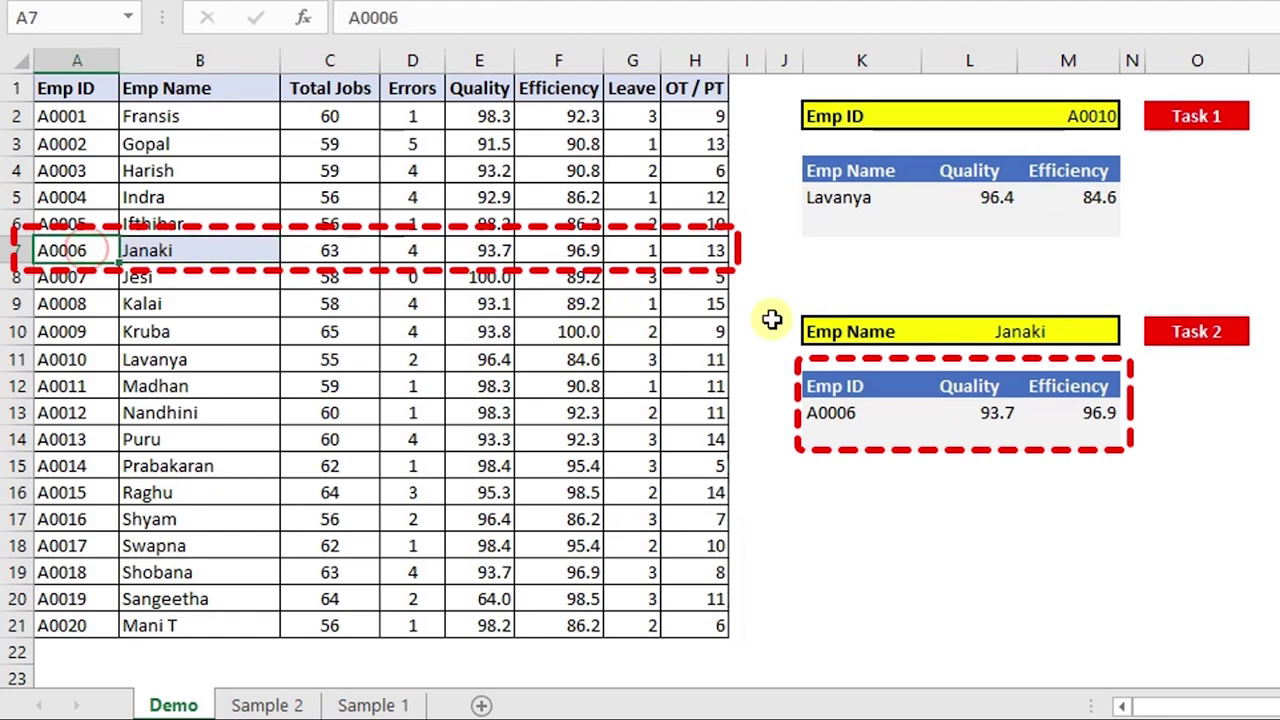
pyautogui.click(225, 251)
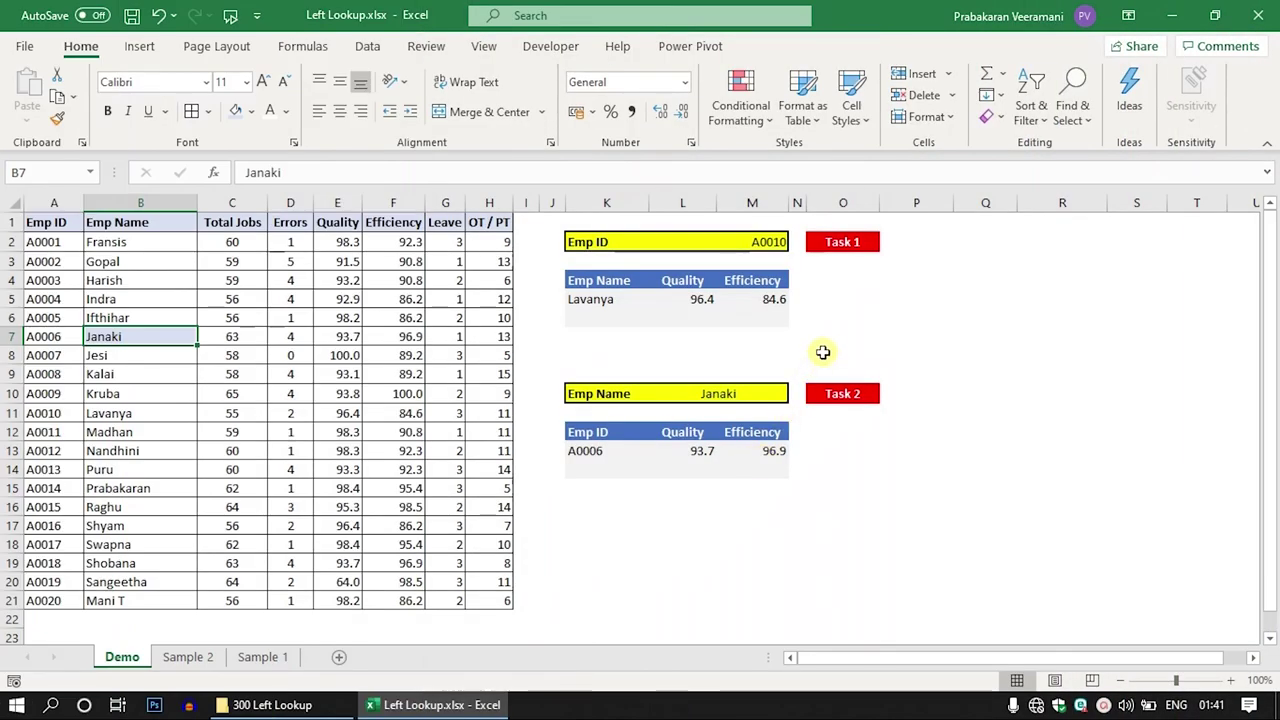
pyautogui.moveTo(836, 318); pyautogui.dragTo(586, 212)
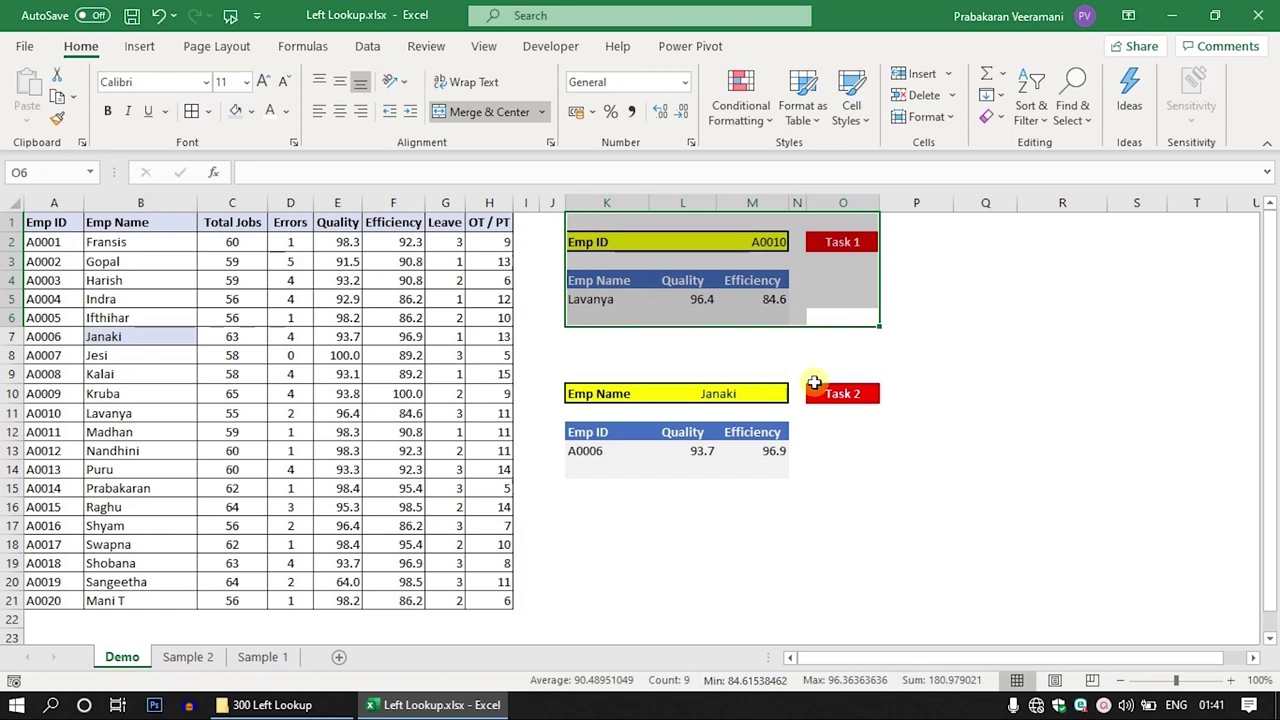
pyautogui.moveTo(860, 383); pyautogui.dragTo(594, 470)
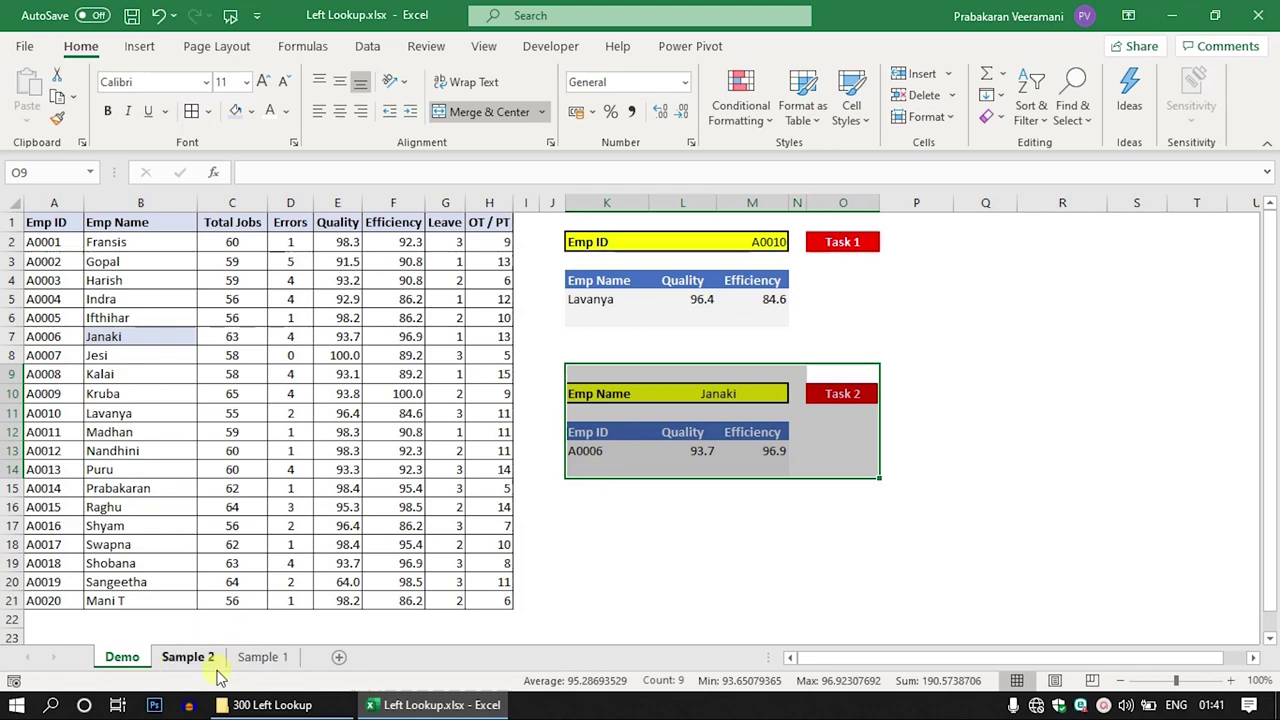
# Go to the Sample 2 sheet and select the empty Emp ID input cell L2
pyautogui.click(180, 657)
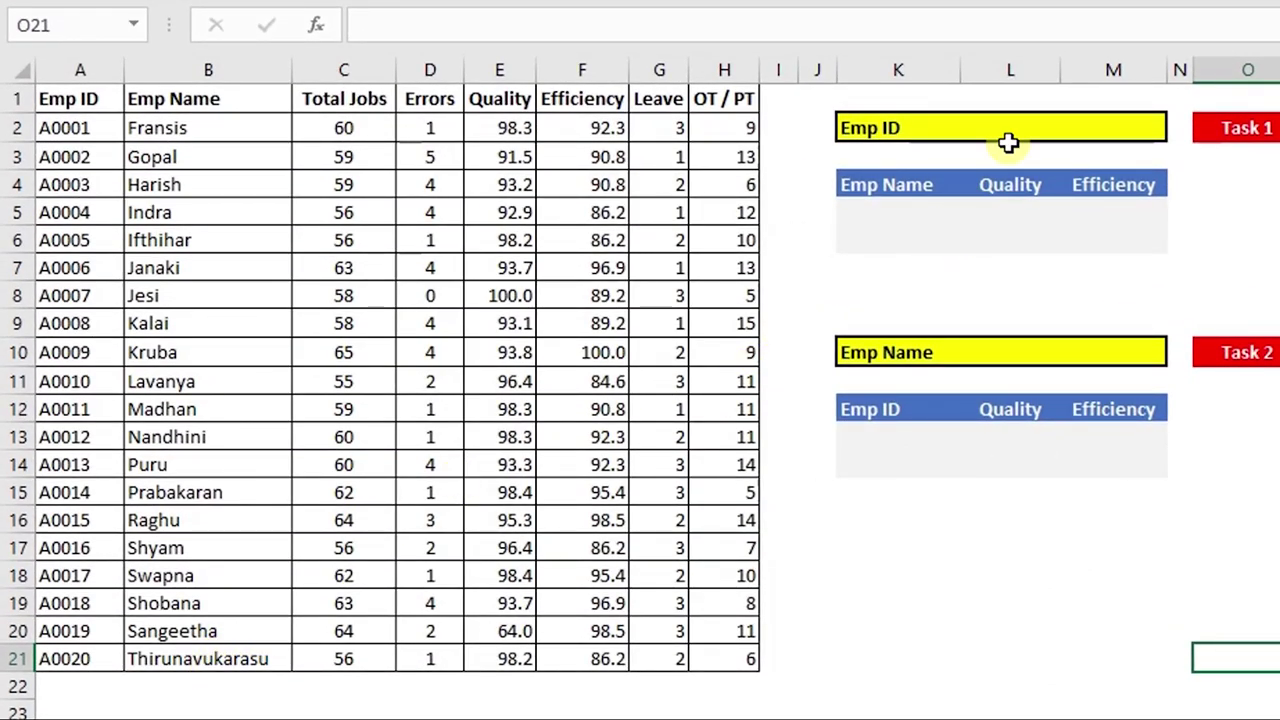
pyautogui.click(1090, 131)
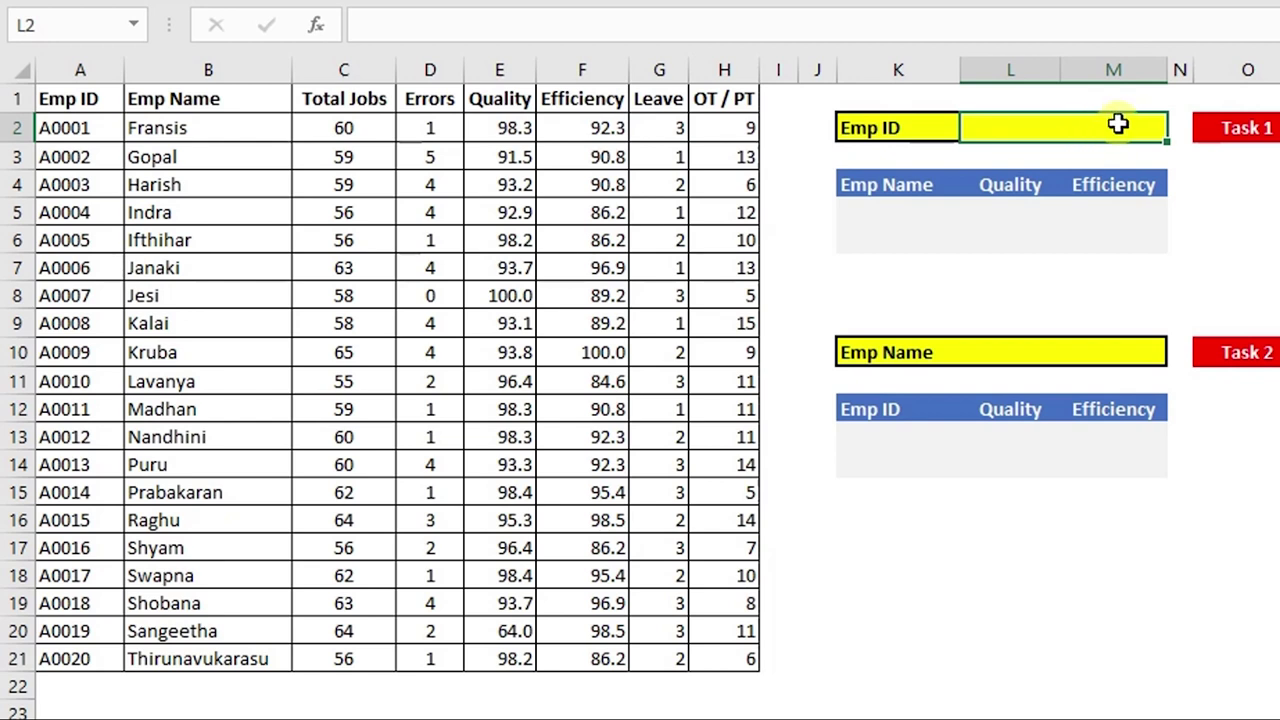
pyautogui.click(890, 128)
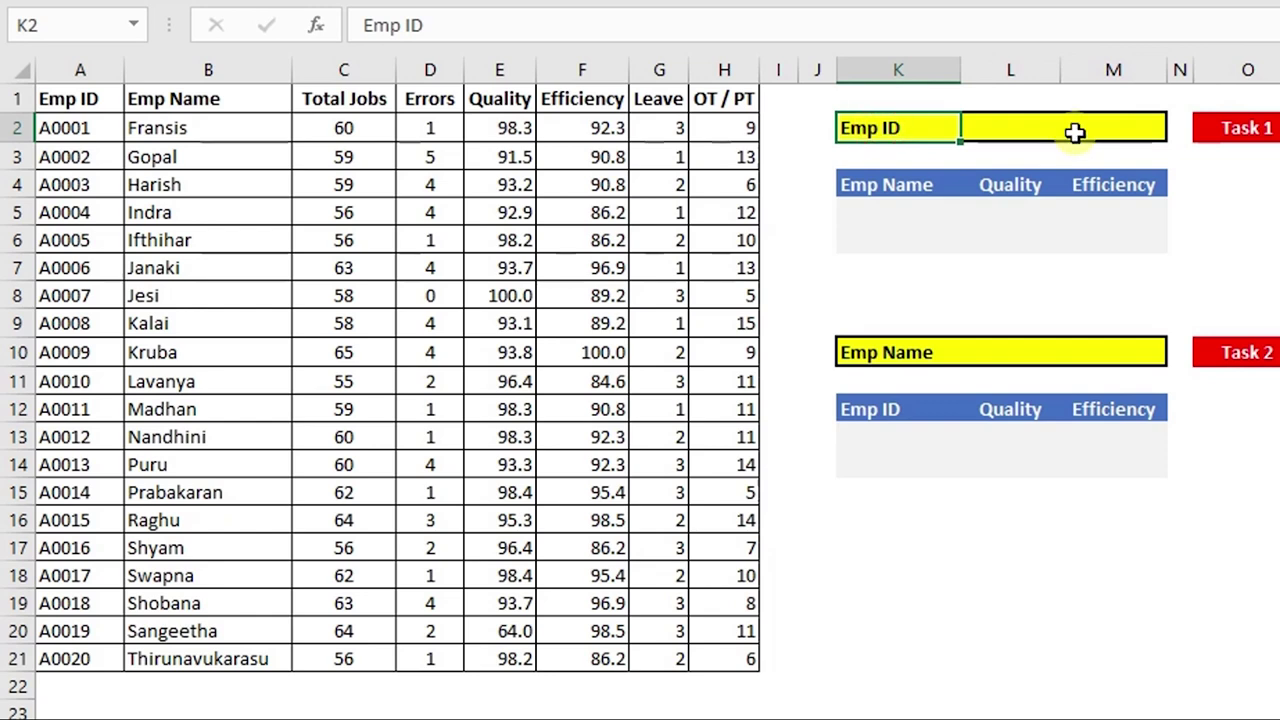
pyautogui.click(1072, 130)
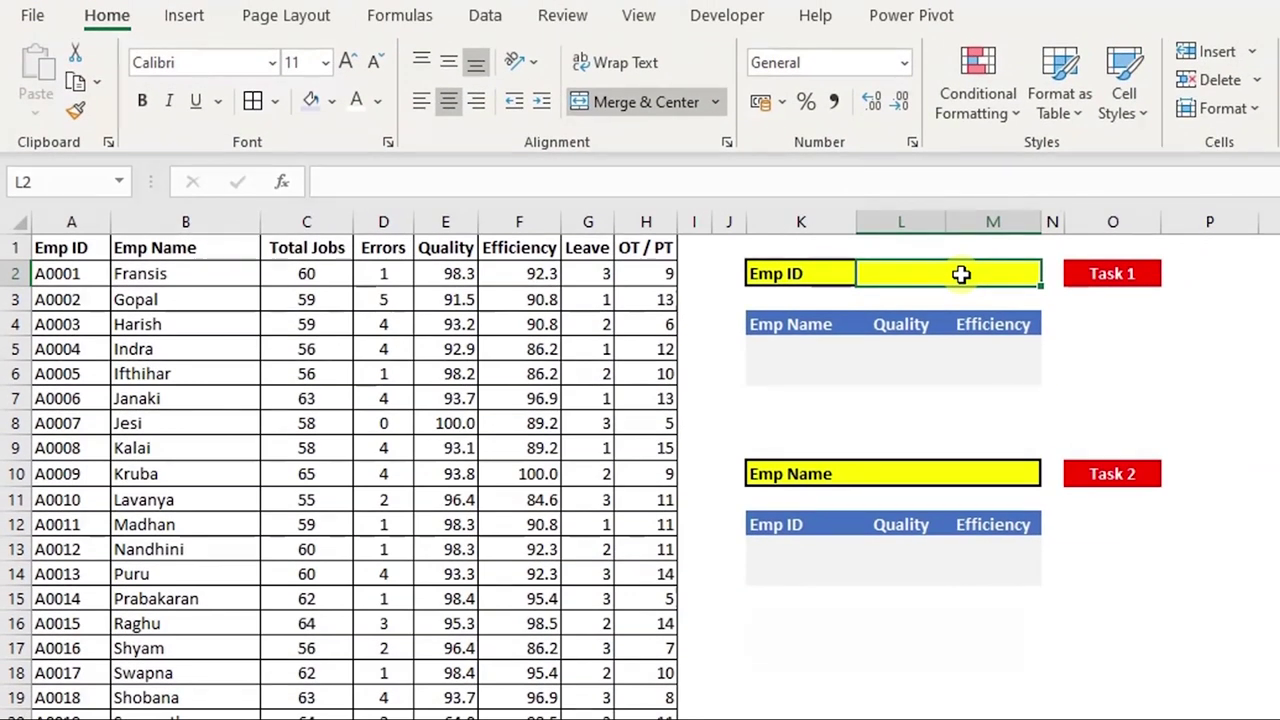
# Give L2 list data validation with source =$A$2:$A$21
pyautogui.click(487, 16)
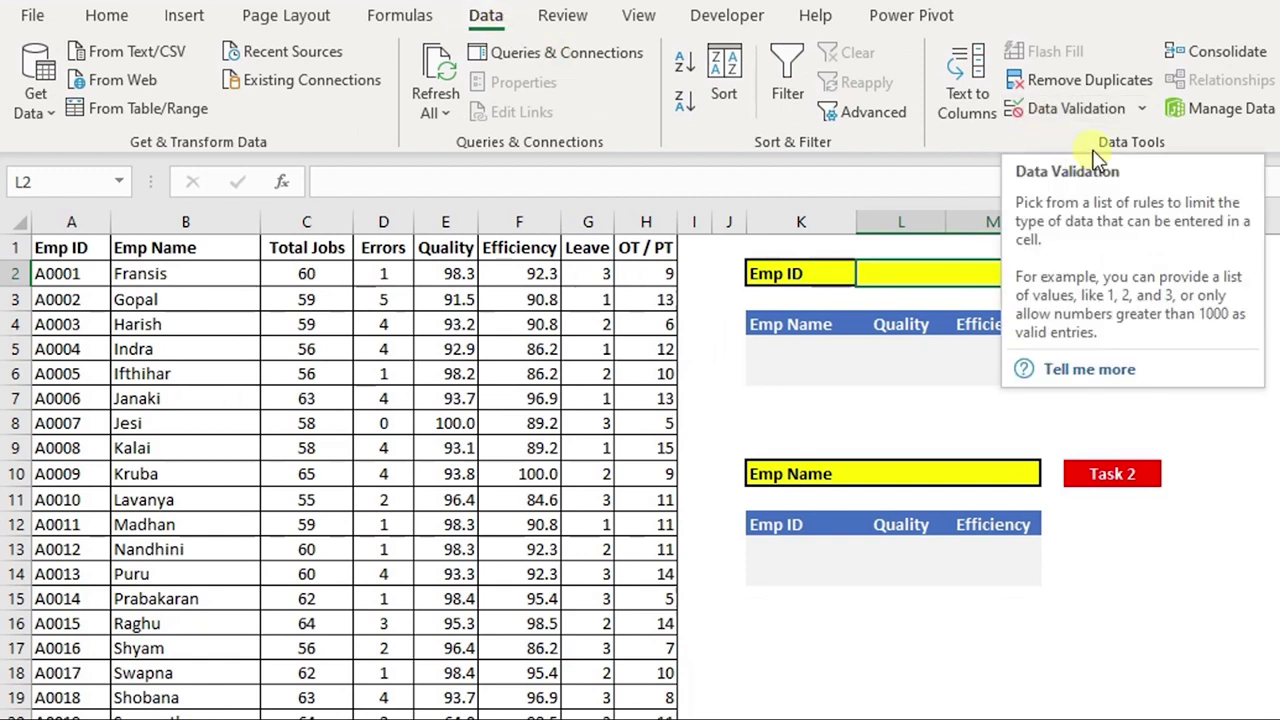
pyautogui.click(1076, 108)
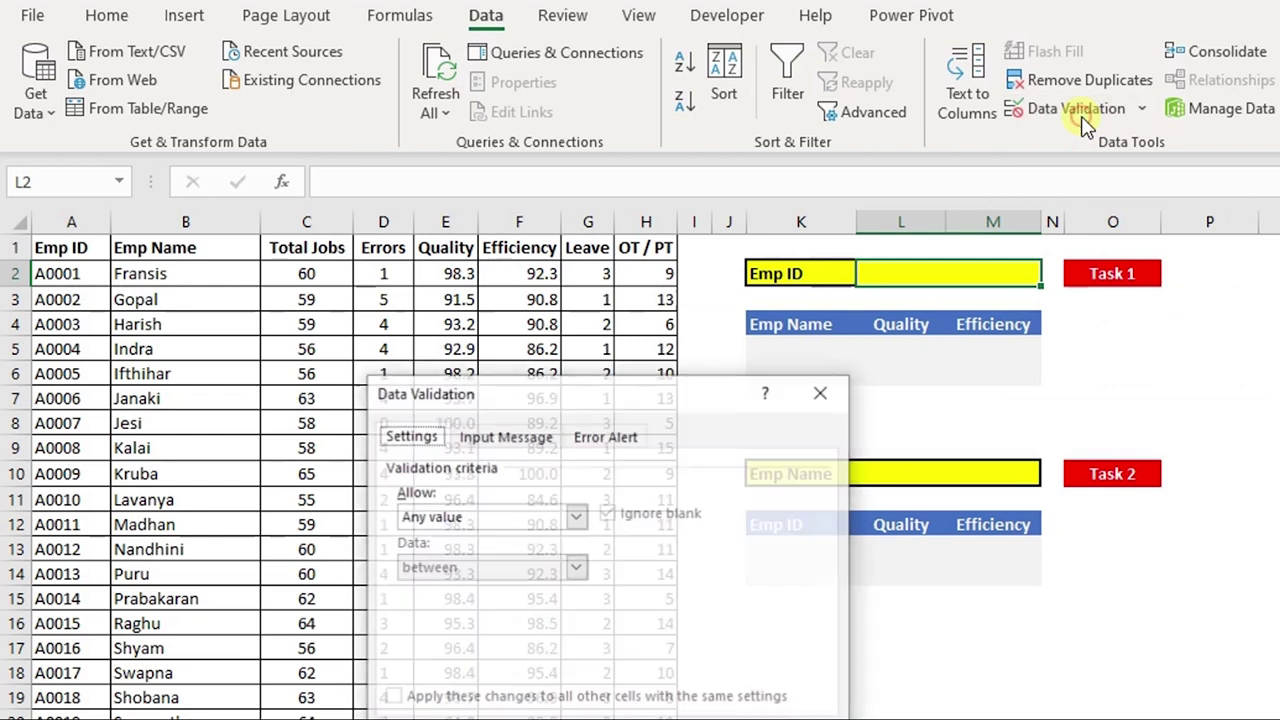
pyautogui.moveTo(660, 392); pyautogui.dragTo(632, 314)
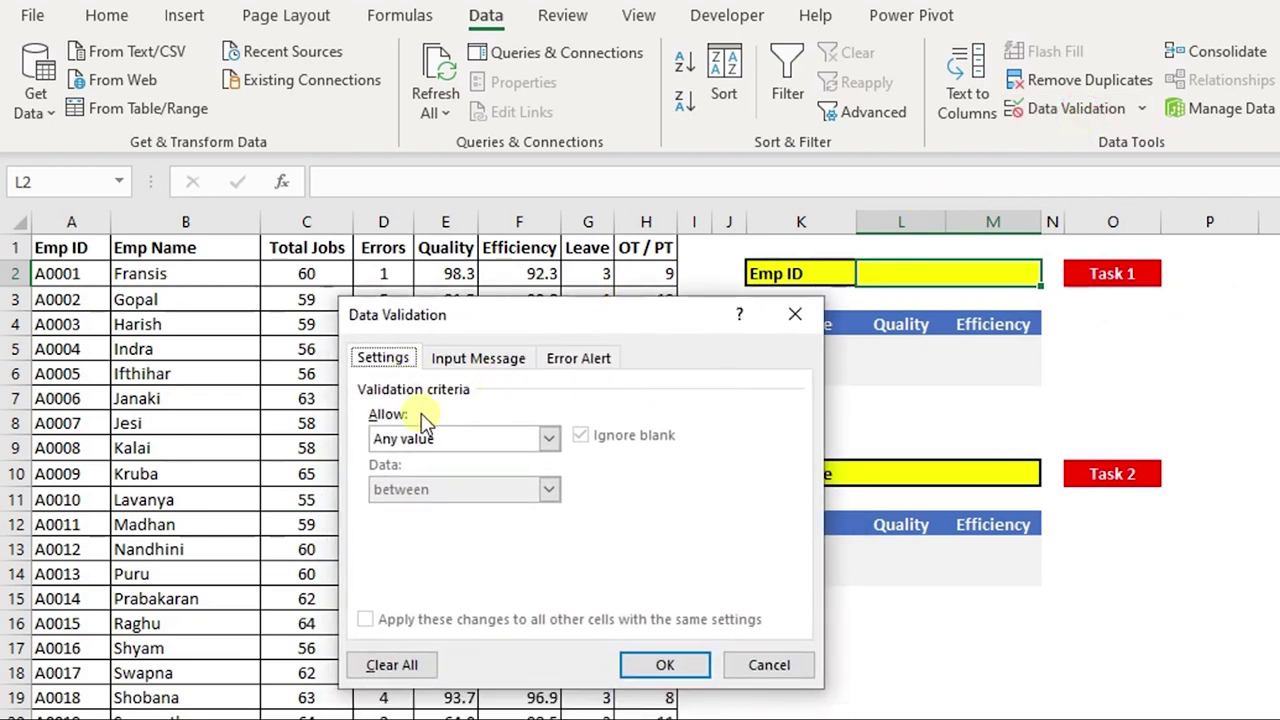
pyautogui.click(420, 448)
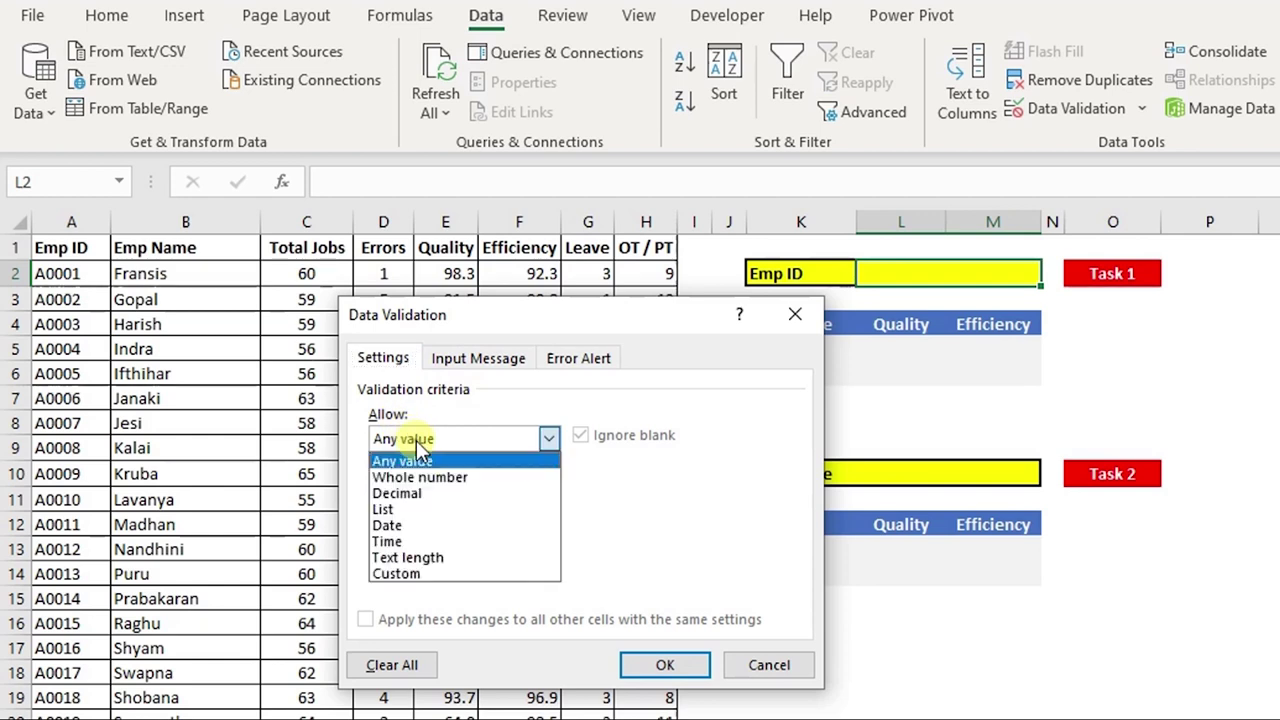
pyautogui.click(398, 512)
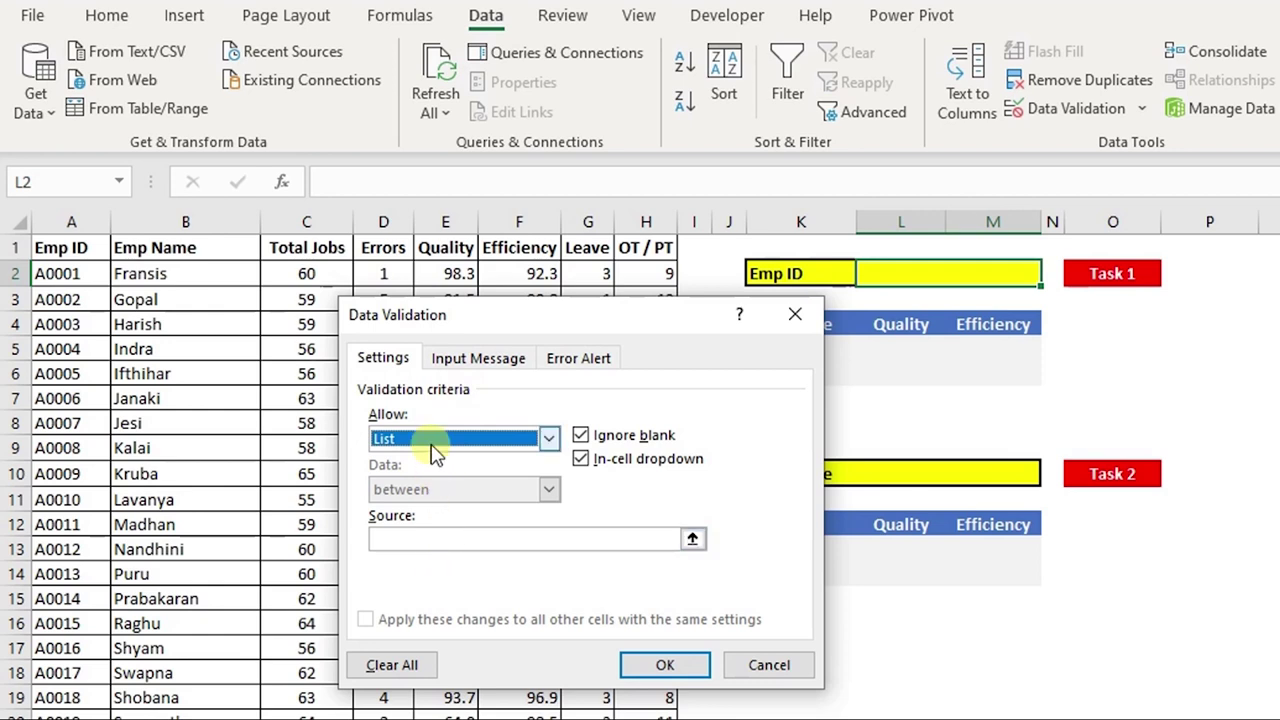
pyautogui.click(404, 543)
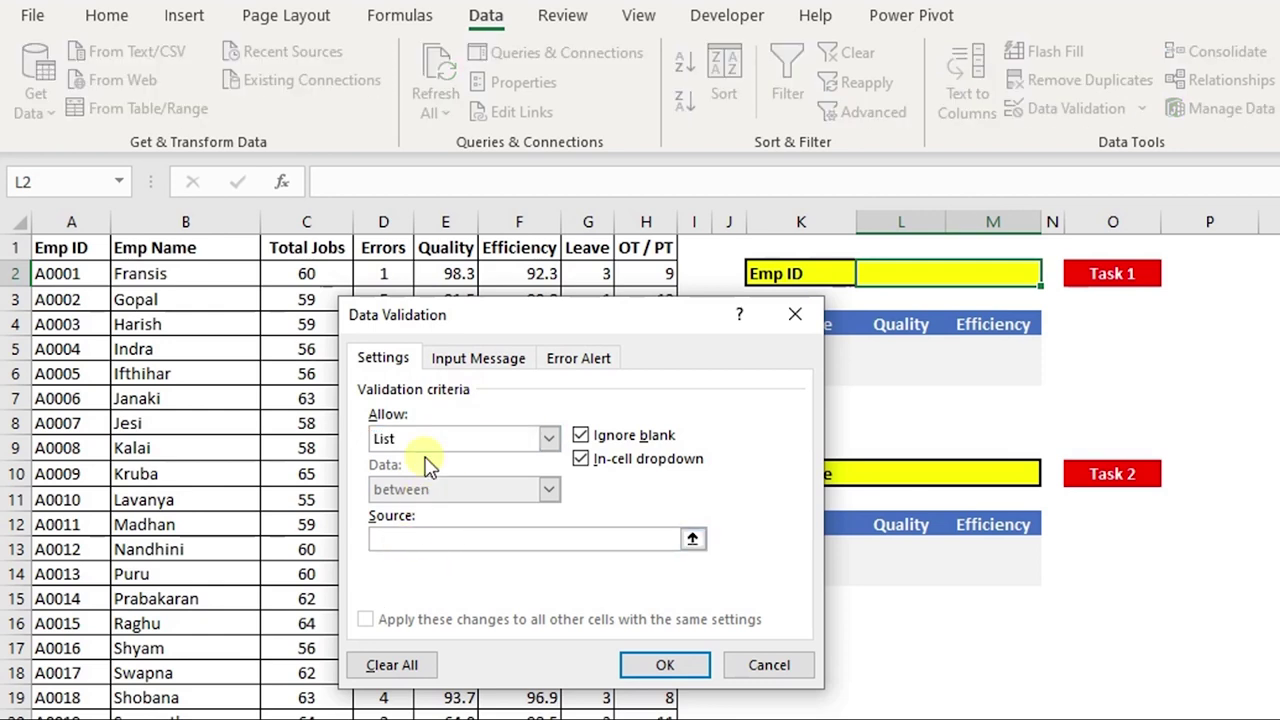
pyautogui.moveTo(90, 275); pyautogui.dragTo(85, 715)
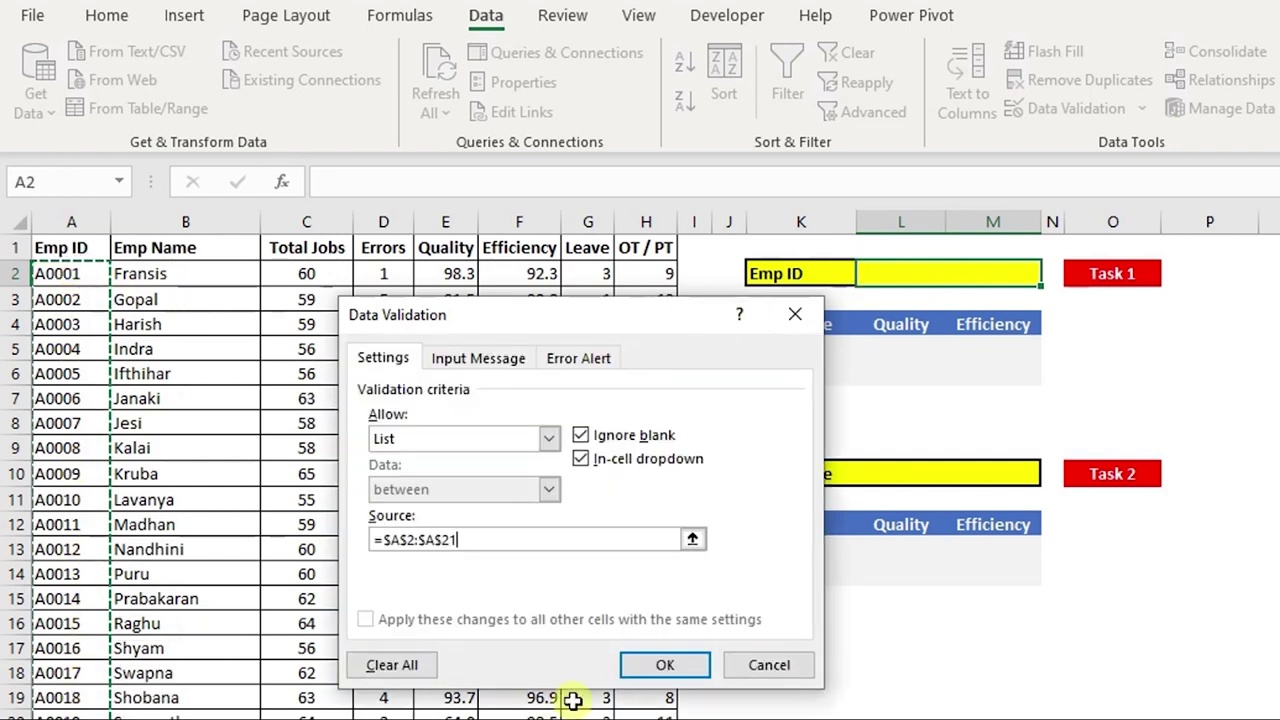
pyautogui.click(660, 665)
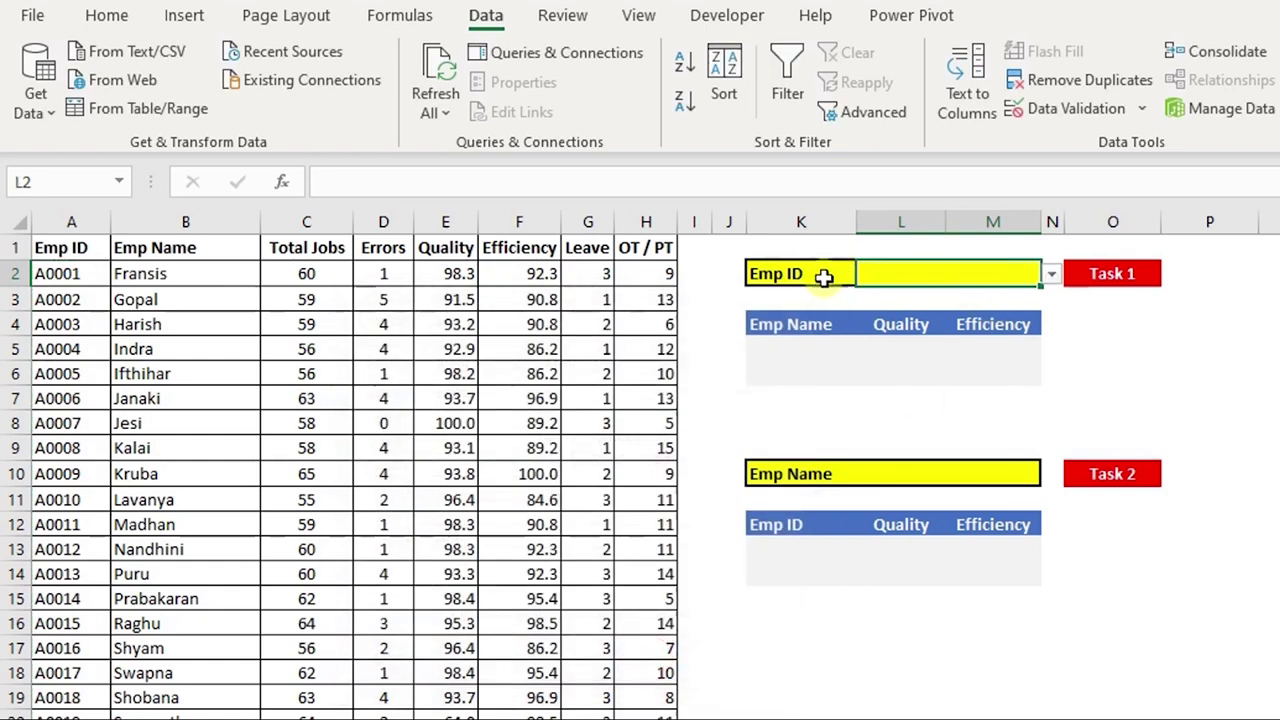
# Test the new Emp ID dropdown, closing it without picking an ID
pyautogui.moveTo(62, 623); pyautogui.dragTo(35, 710)
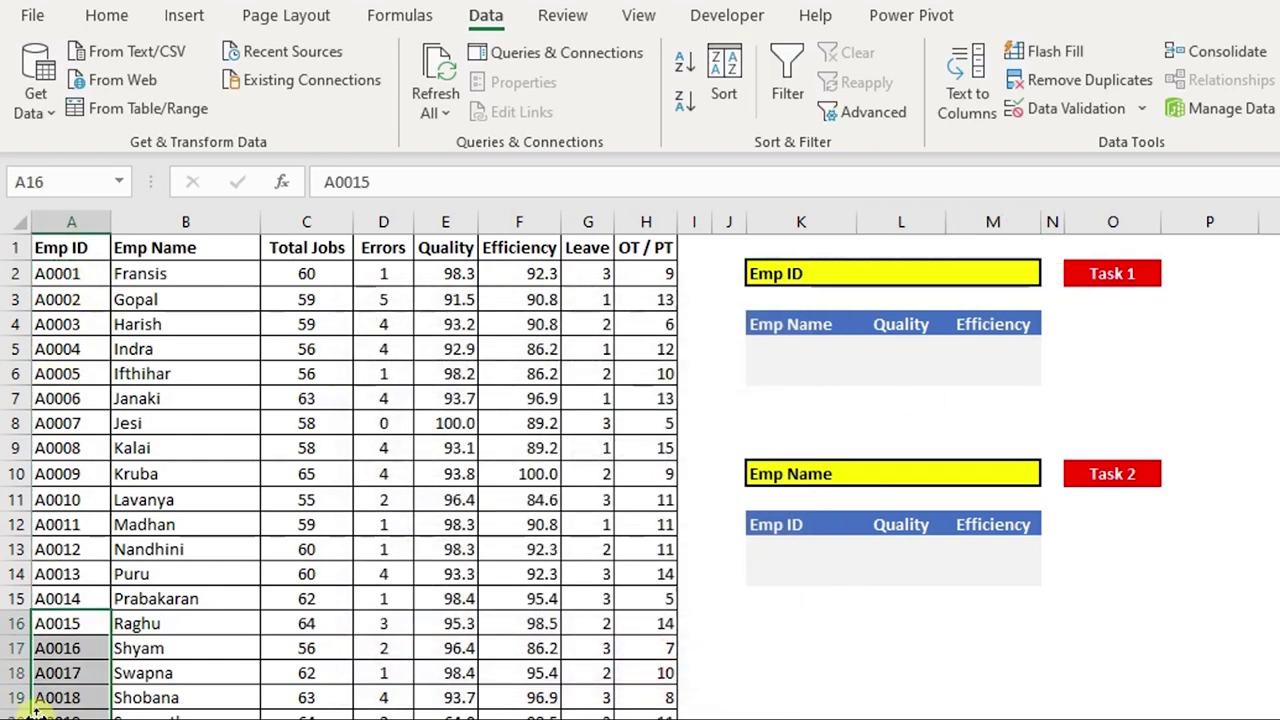
pyautogui.click(980, 273)
pyautogui.click(1051, 273)
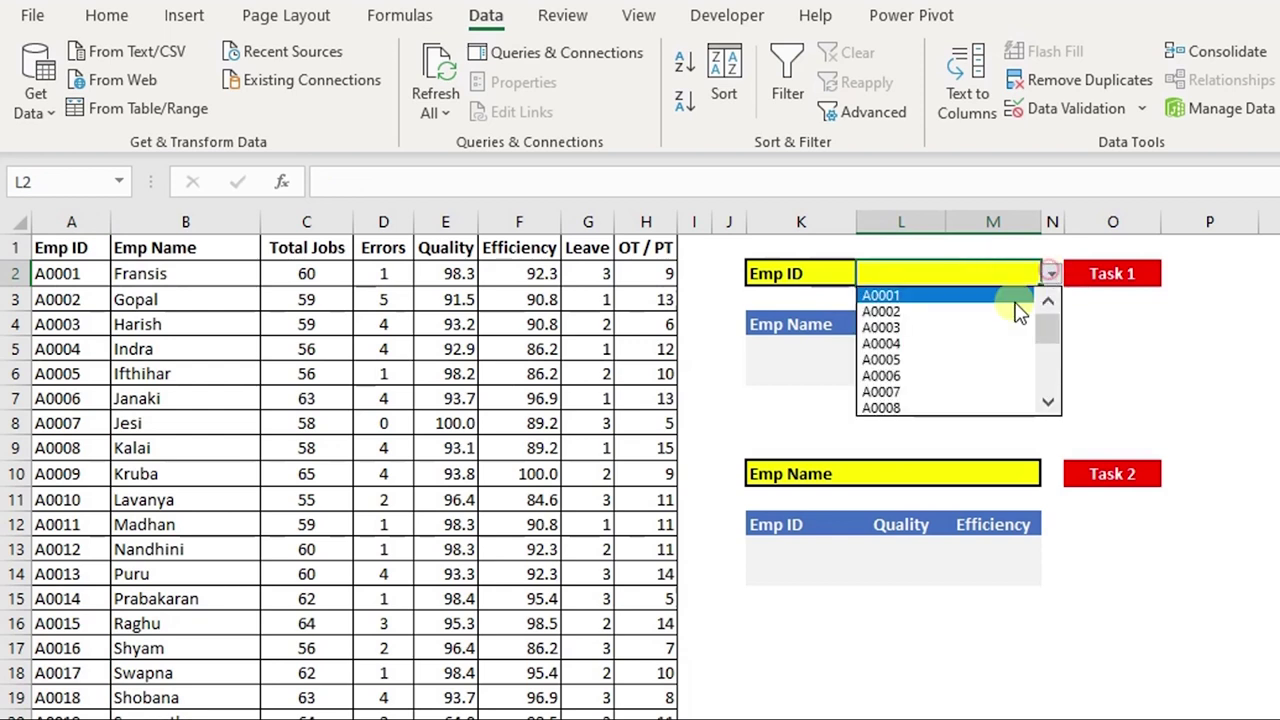
pyautogui.click(1080, 274)
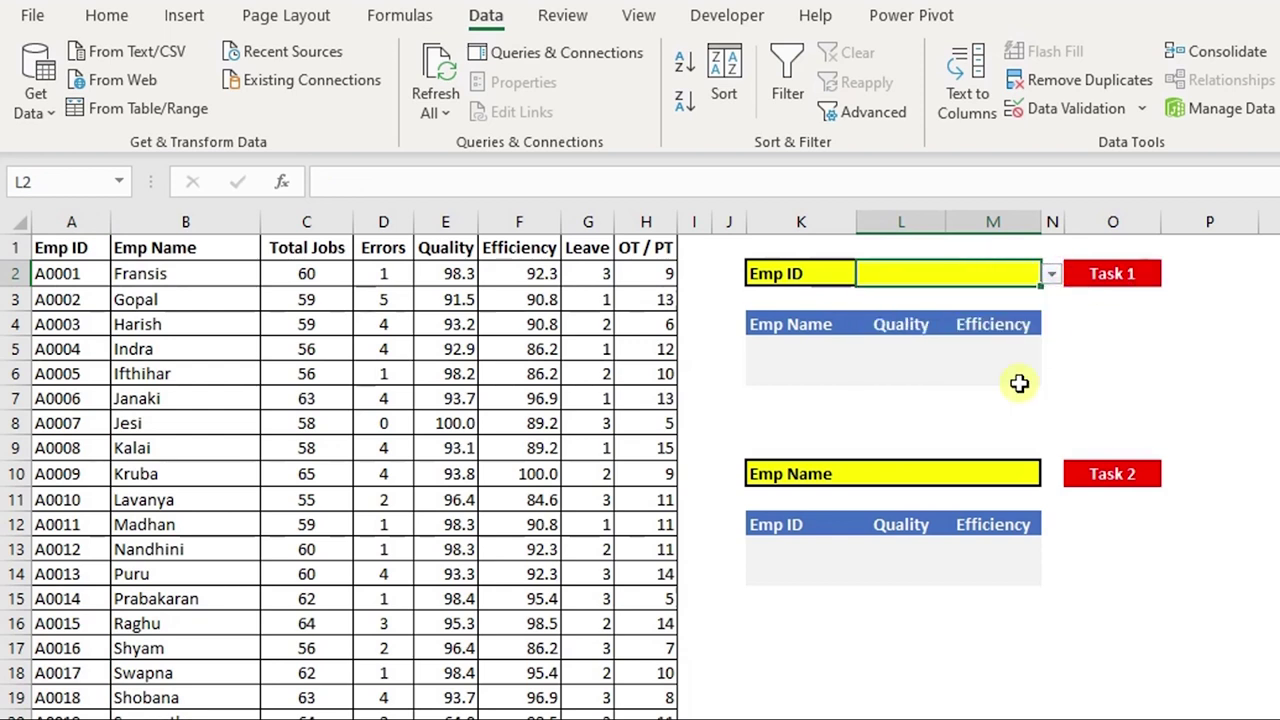
pyautogui.click(980, 474)
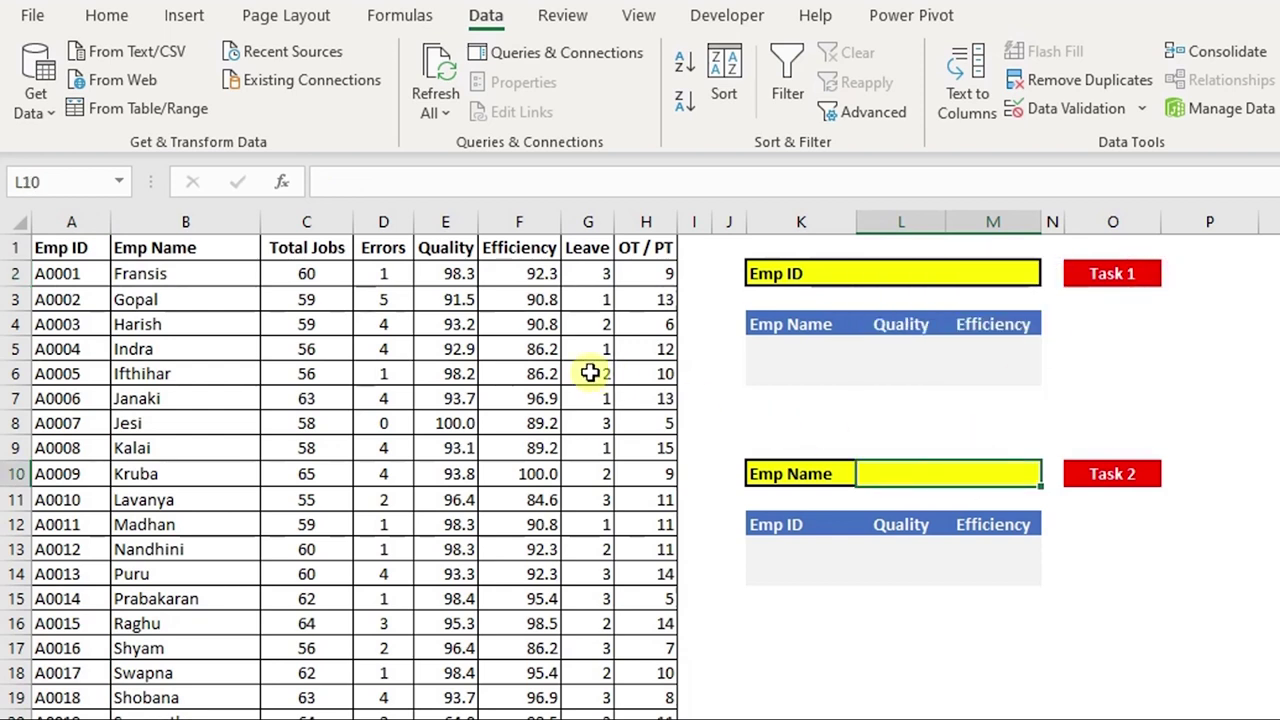
# Give the Emp Name cell L10 list data validation with source =$B$2:$B$21
pyautogui.click(1053, 101)
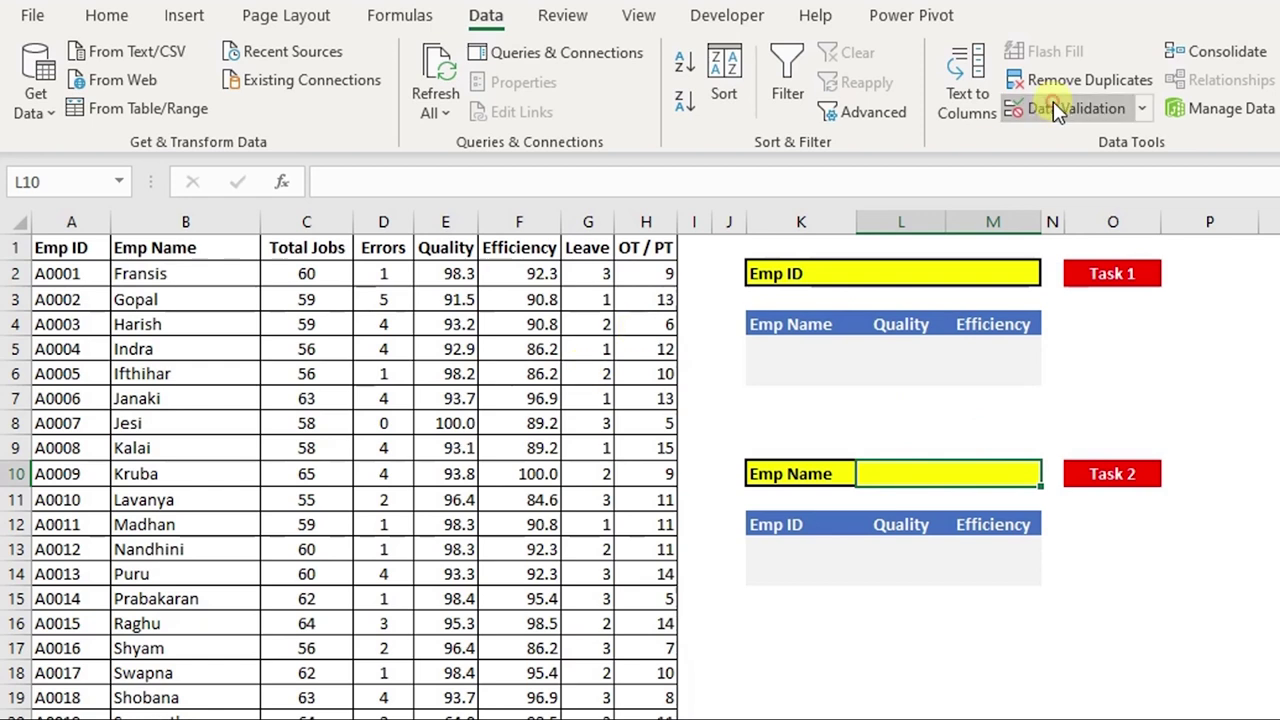
pyautogui.click(505, 437)
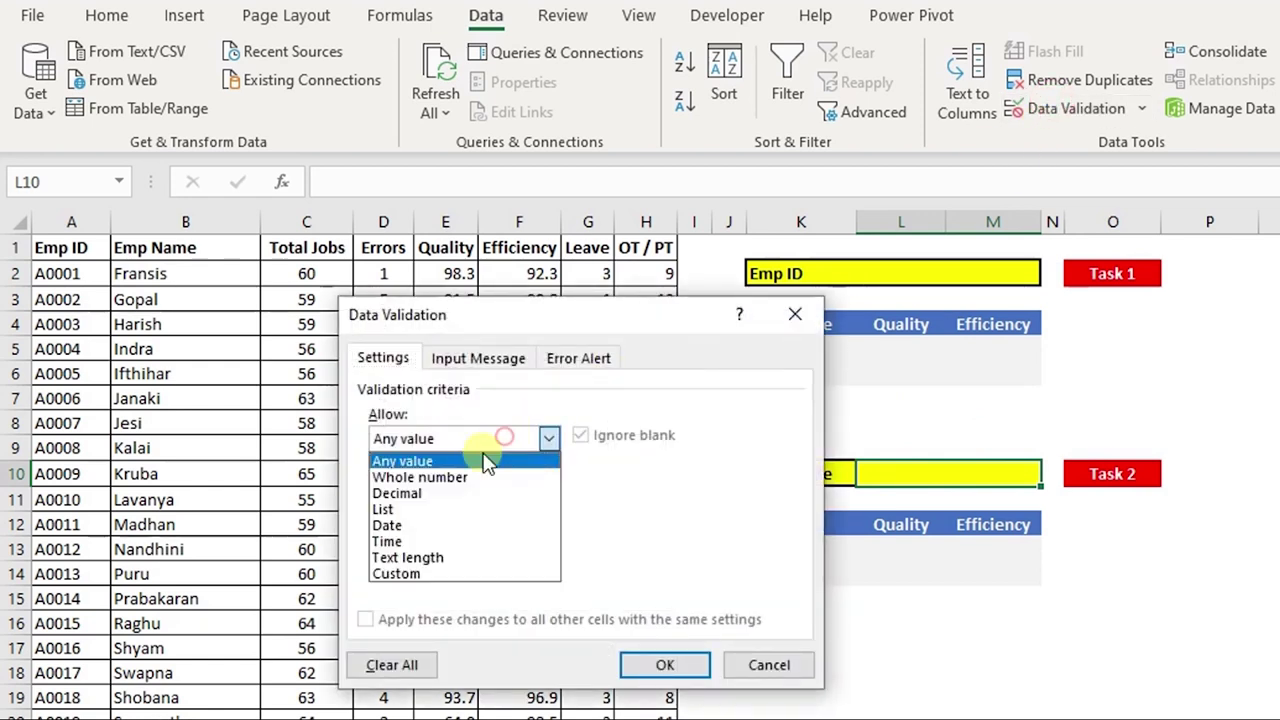
pyautogui.click(410, 509)
pyautogui.click(421, 540)
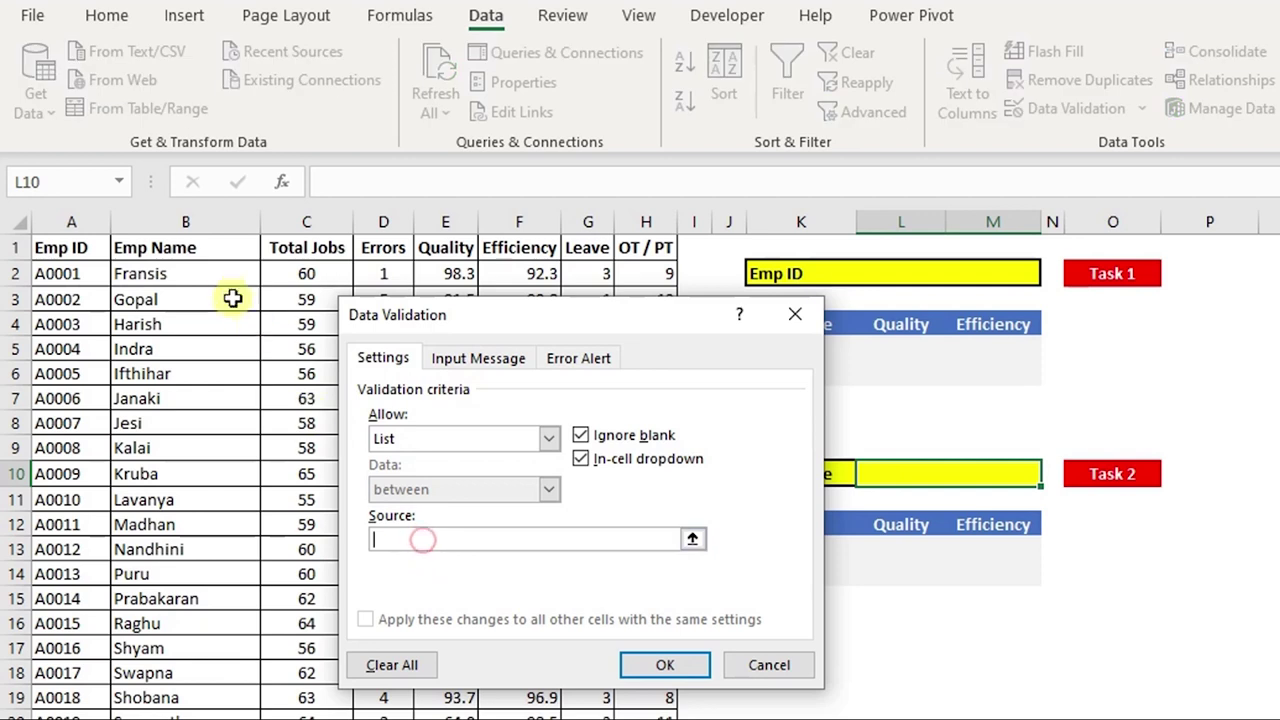
pyautogui.moveTo(223, 273); pyautogui.dragTo(145, 715)
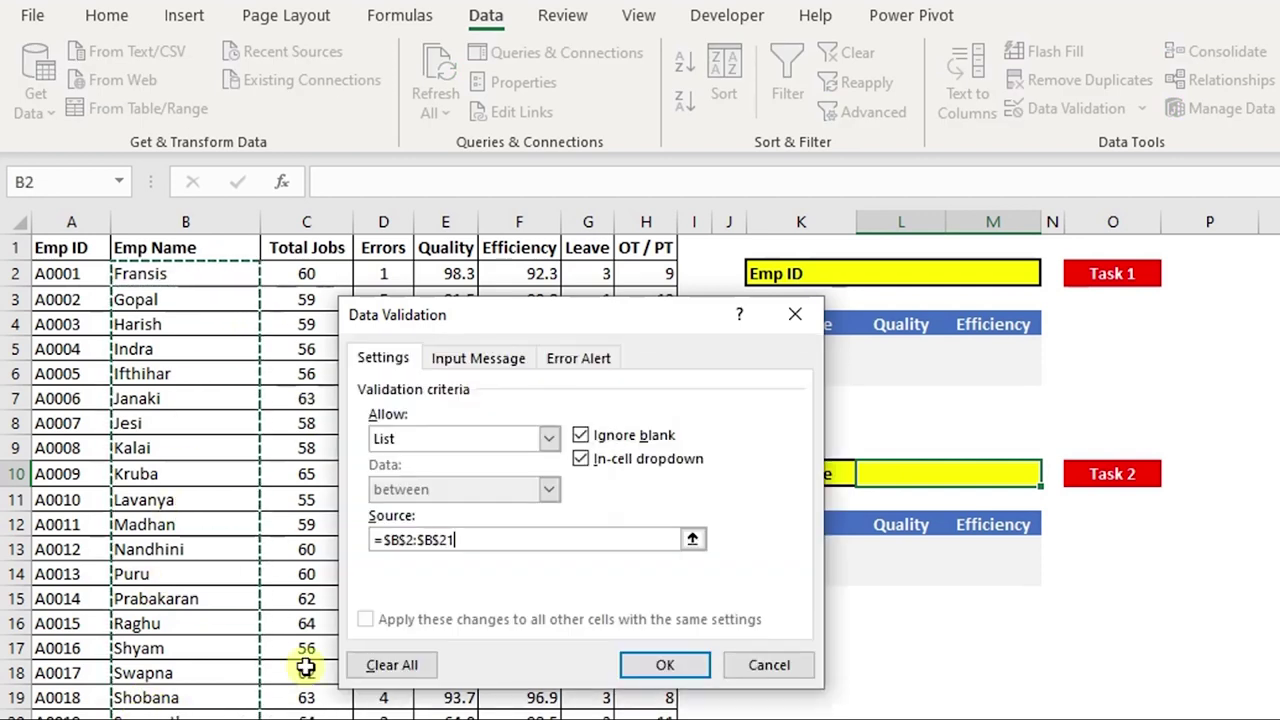
pyautogui.click(660, 664)
# Test the Emp Name dropdown, then bring up the Emp ID choices in L2
pyautogui.click(899, 605)
pyautogui.click(1020, 467)
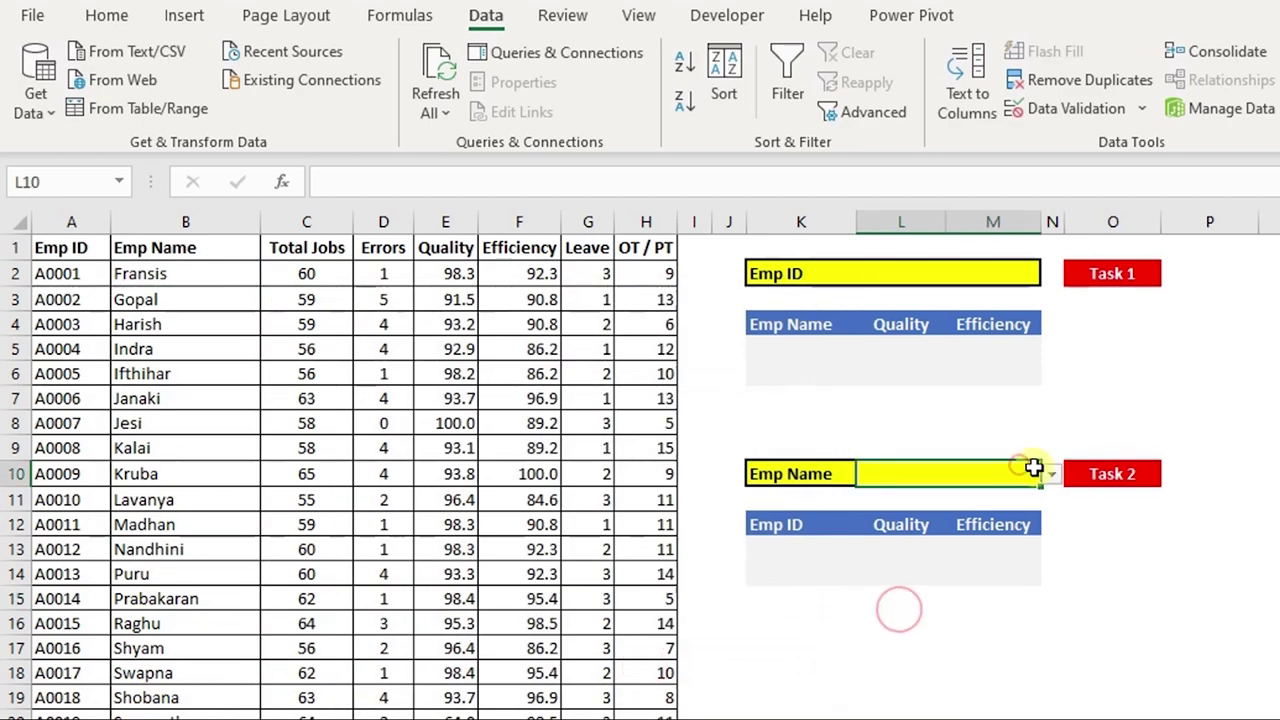
pyautogui.click(1051, 474)
pyautogui.click(971, 413)
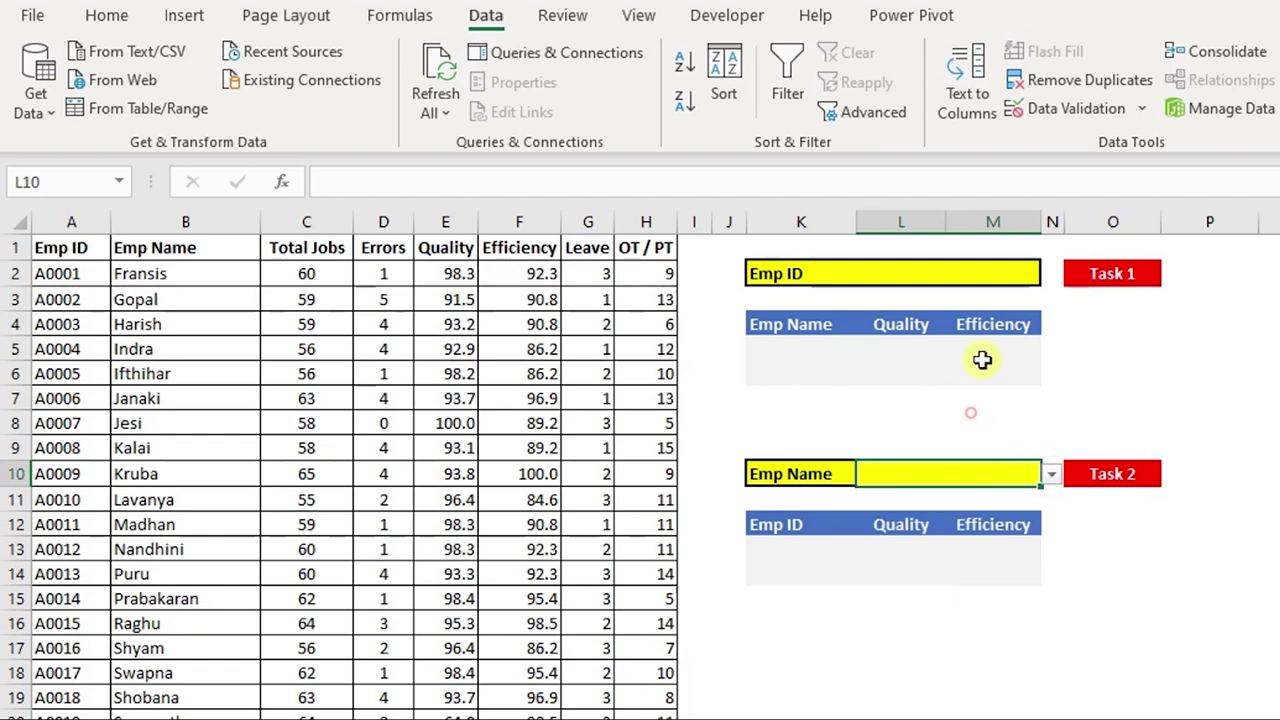
pyautogui.click(991, 258)
pyautogui.click(977, 282)
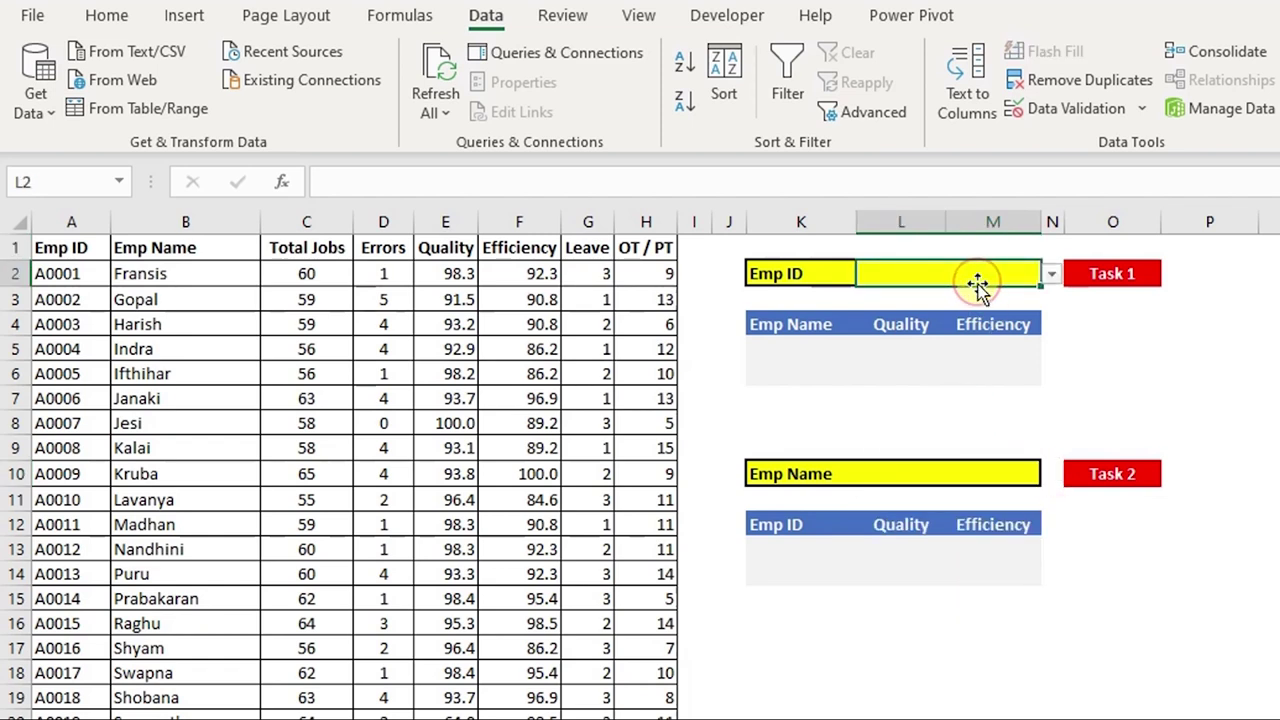
pyautogui.click(1066, 248)
pyautogui.click(1020, 271)
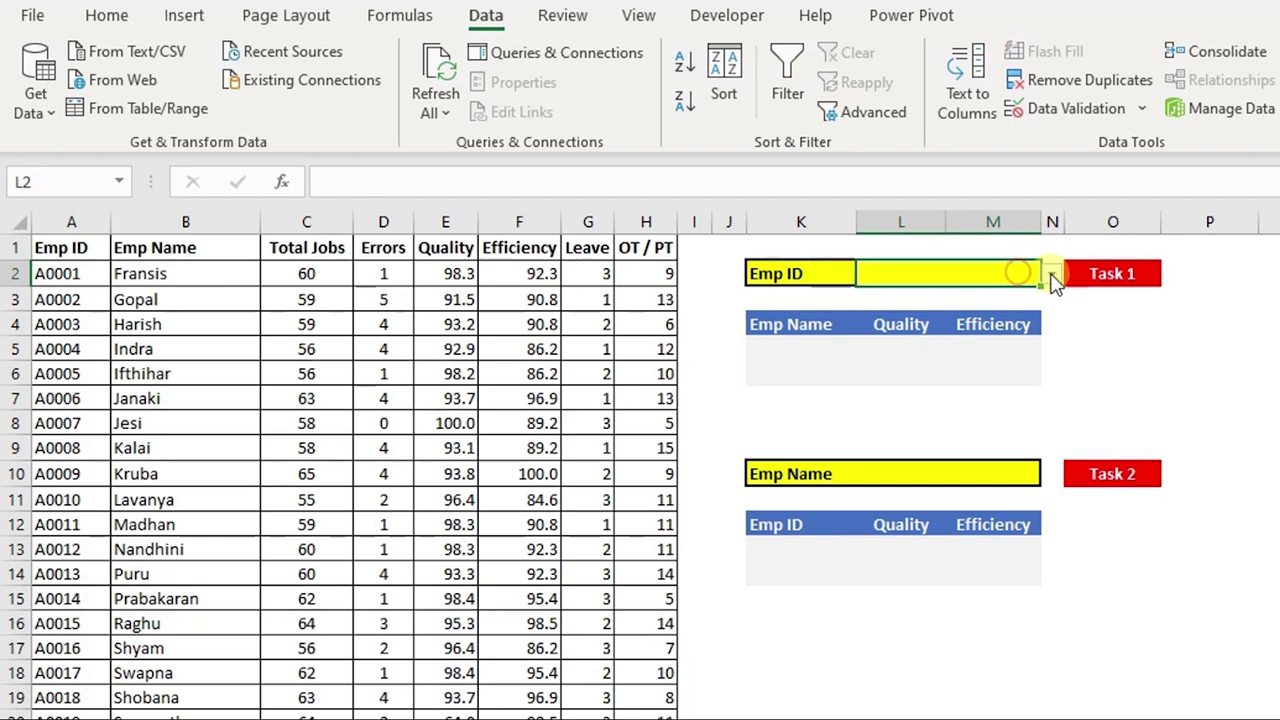
pyautogui.click(1051, 274)
# Pick Emp ID A0005 and enter =VLOOKUP(L2,A1:H21,2,0) in K5, returning Ifthihar
pyautogui.click(975, 370)
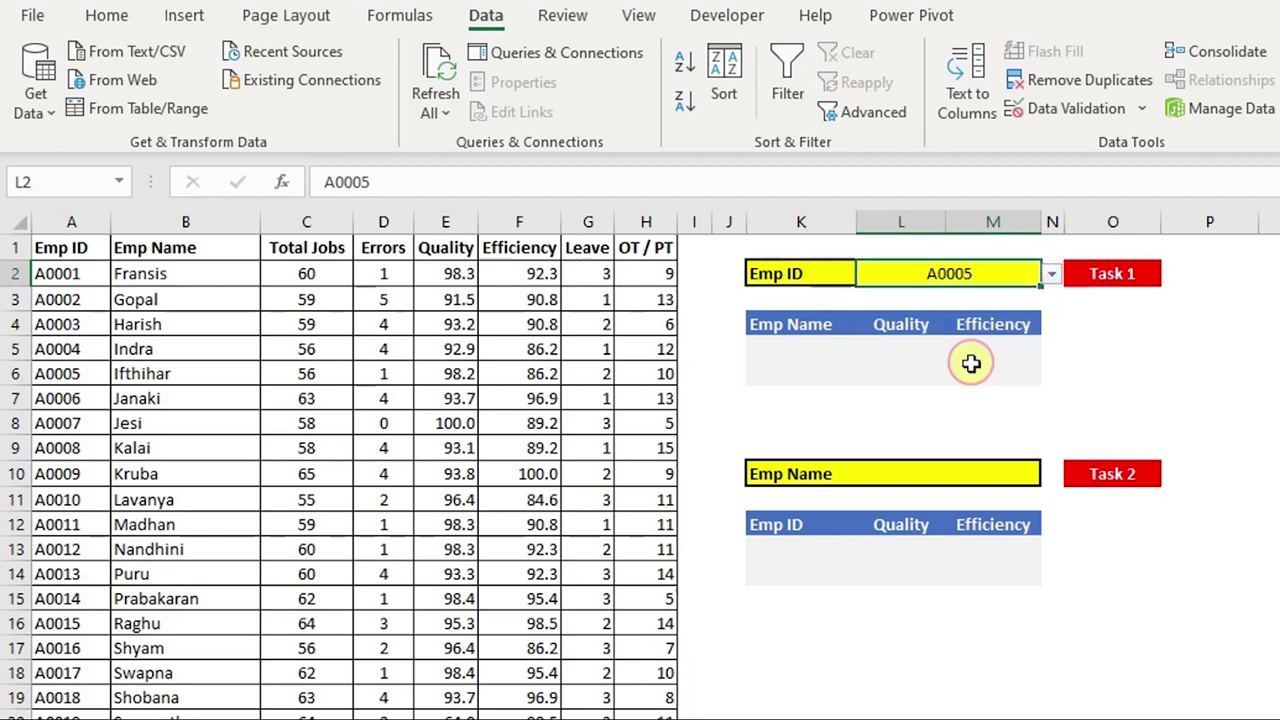
pyautogui.click(792, 357)
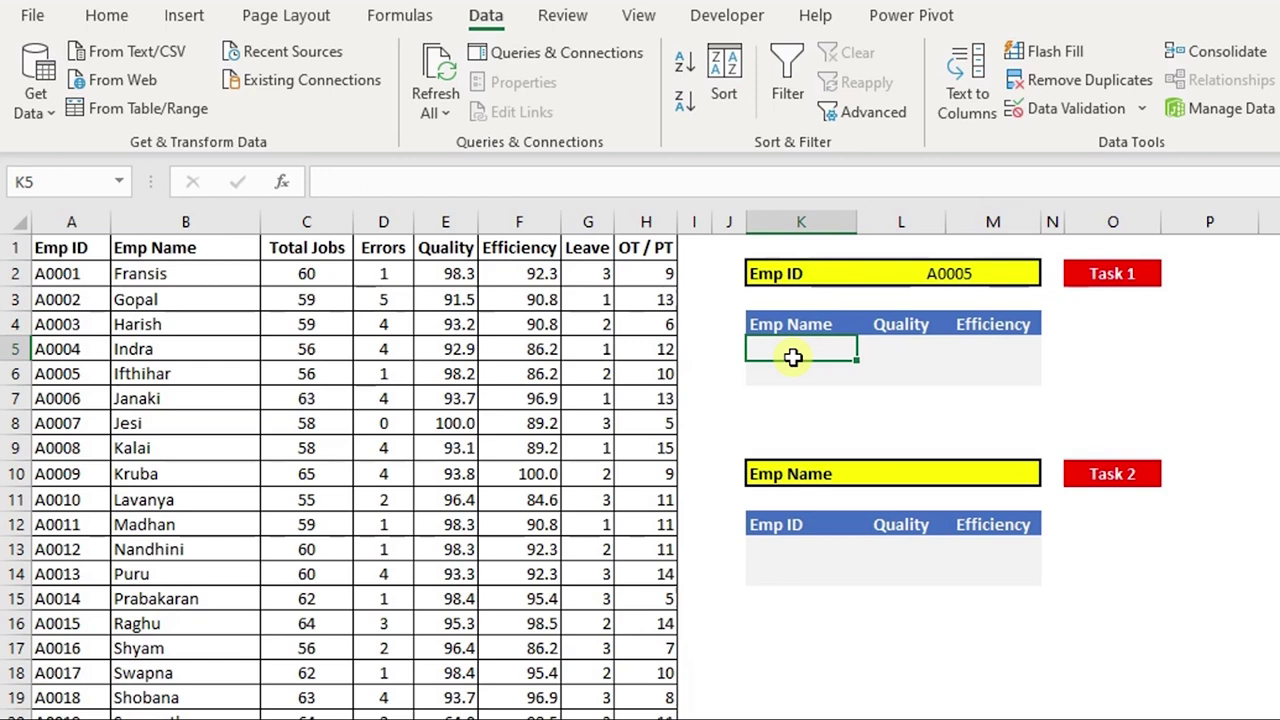
pyautogui.write('=vlo')
pyautogui.press('Tab')
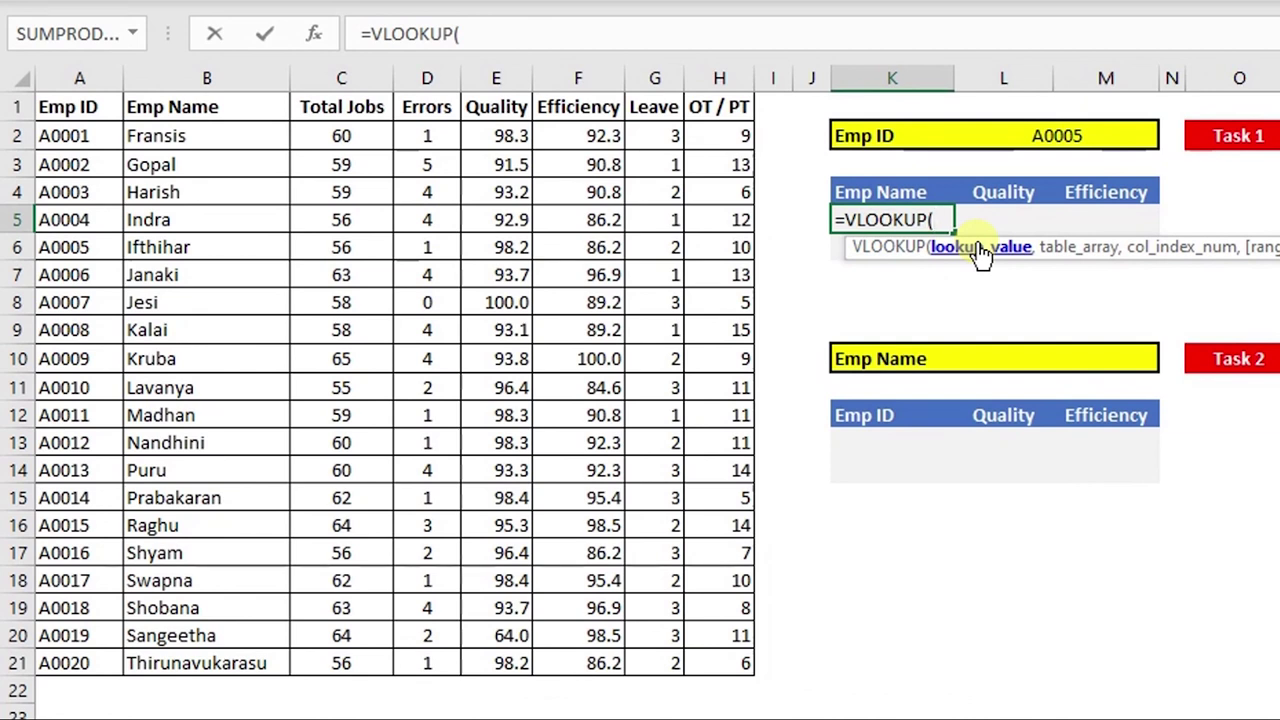
pyautogui.click(1063, 135)
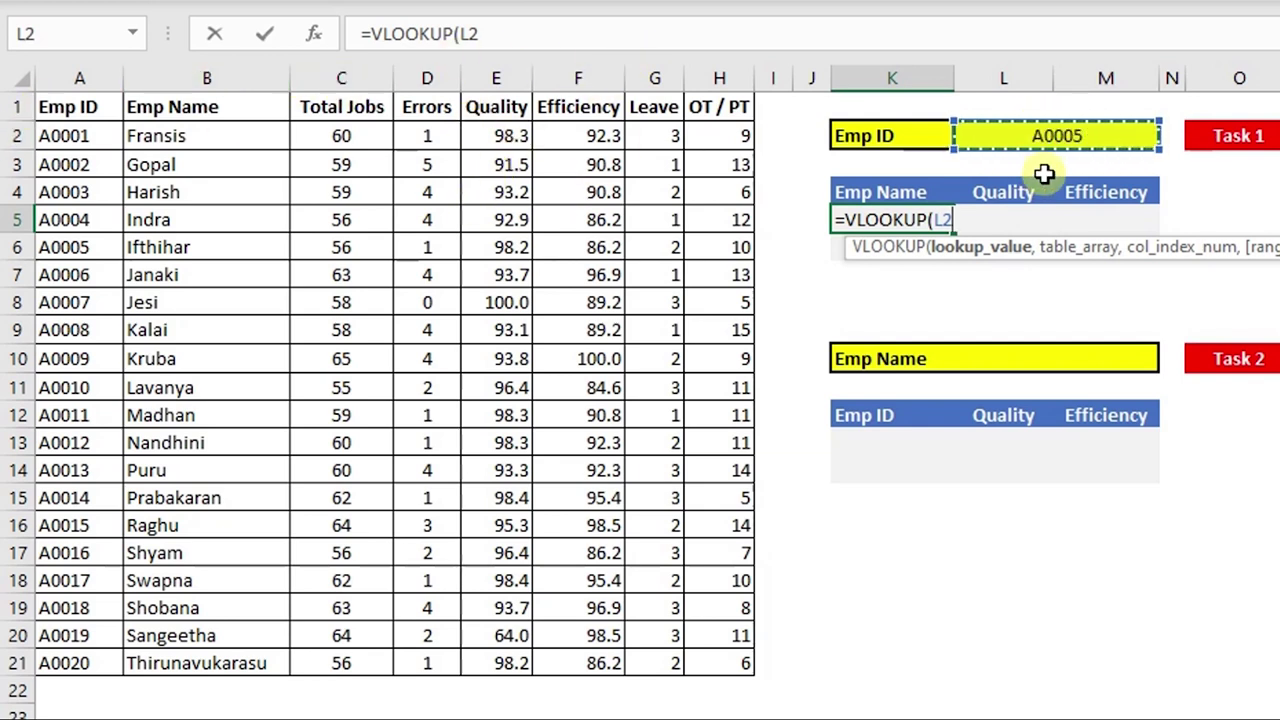
pyautogui.write(',')
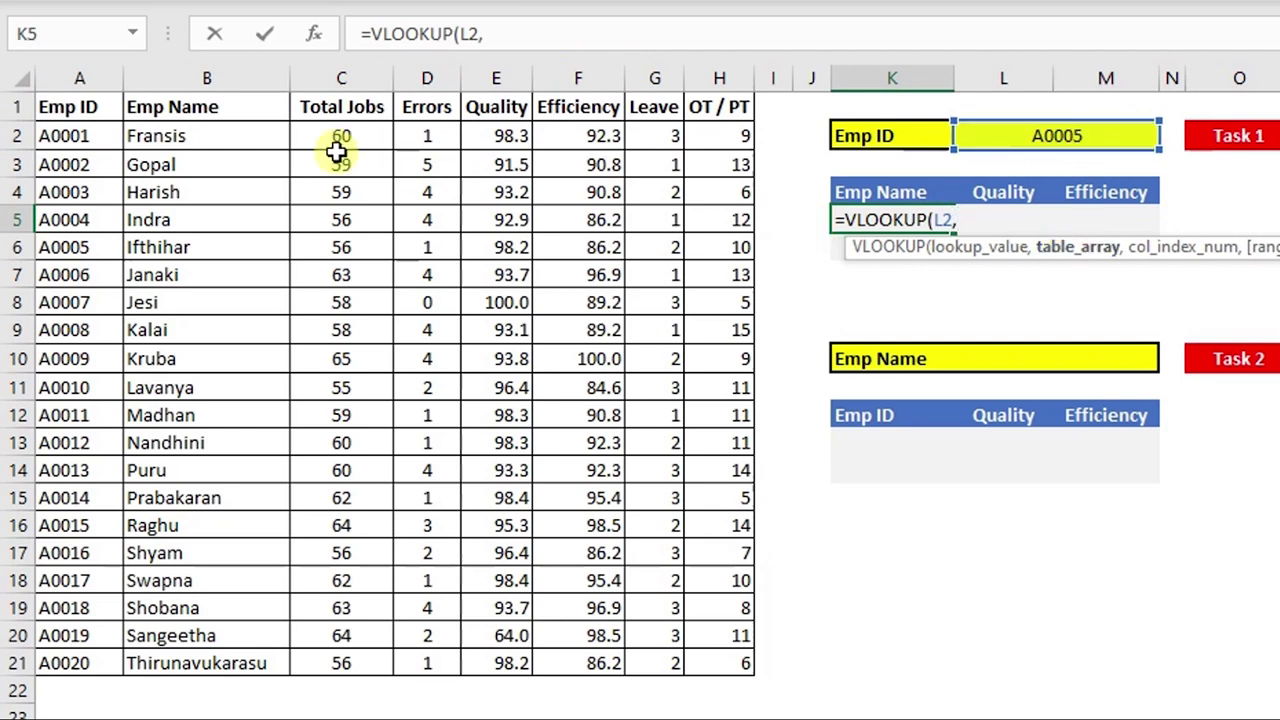
pyautogui.moveTo(86, 108)
pyautogui.mouseDown()
pyautogui.moveTo(397, 77)
pyautogui.moveTo(719, 665)
pyautogui.mouseUp()
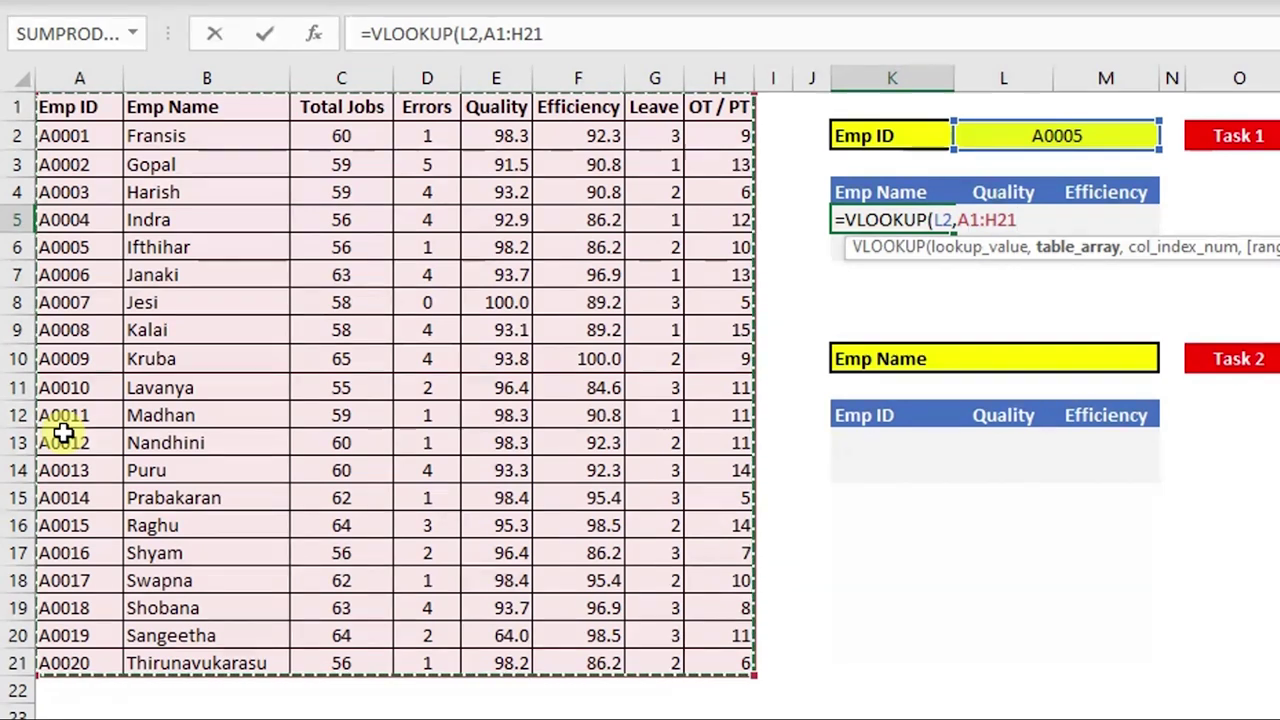
pyautogui.write(',')
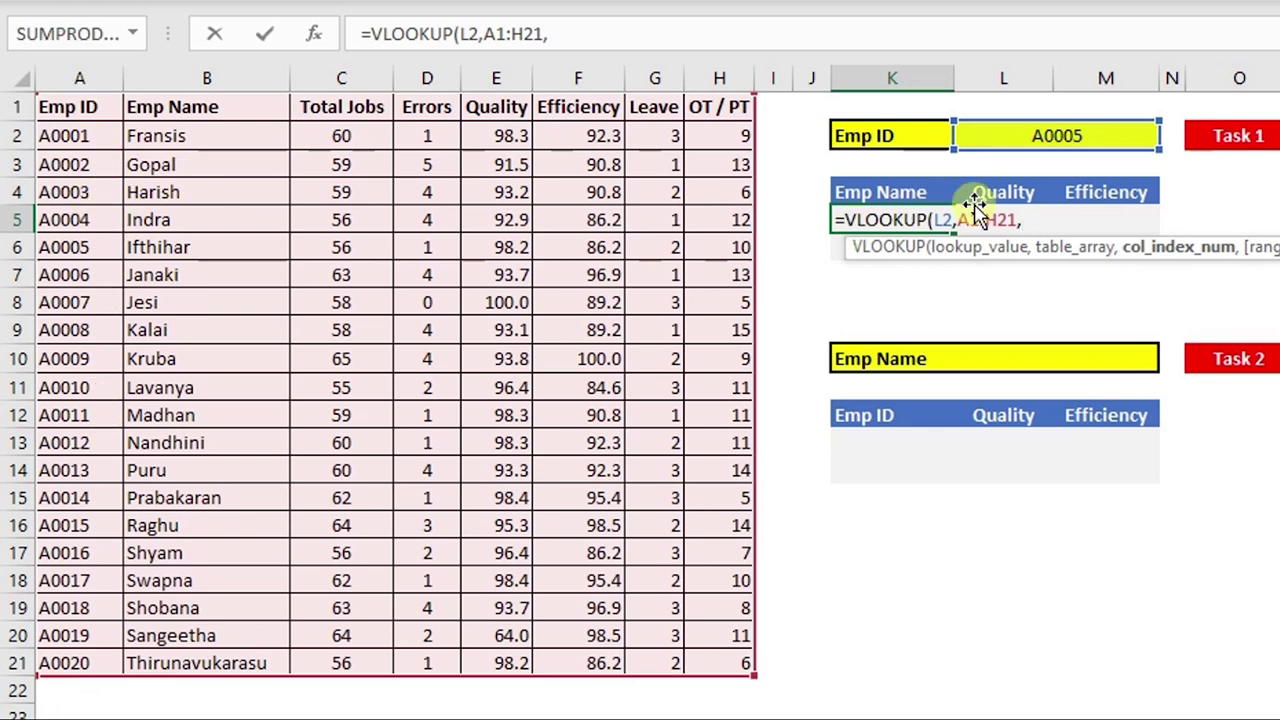
pyautogui.write('2,0')
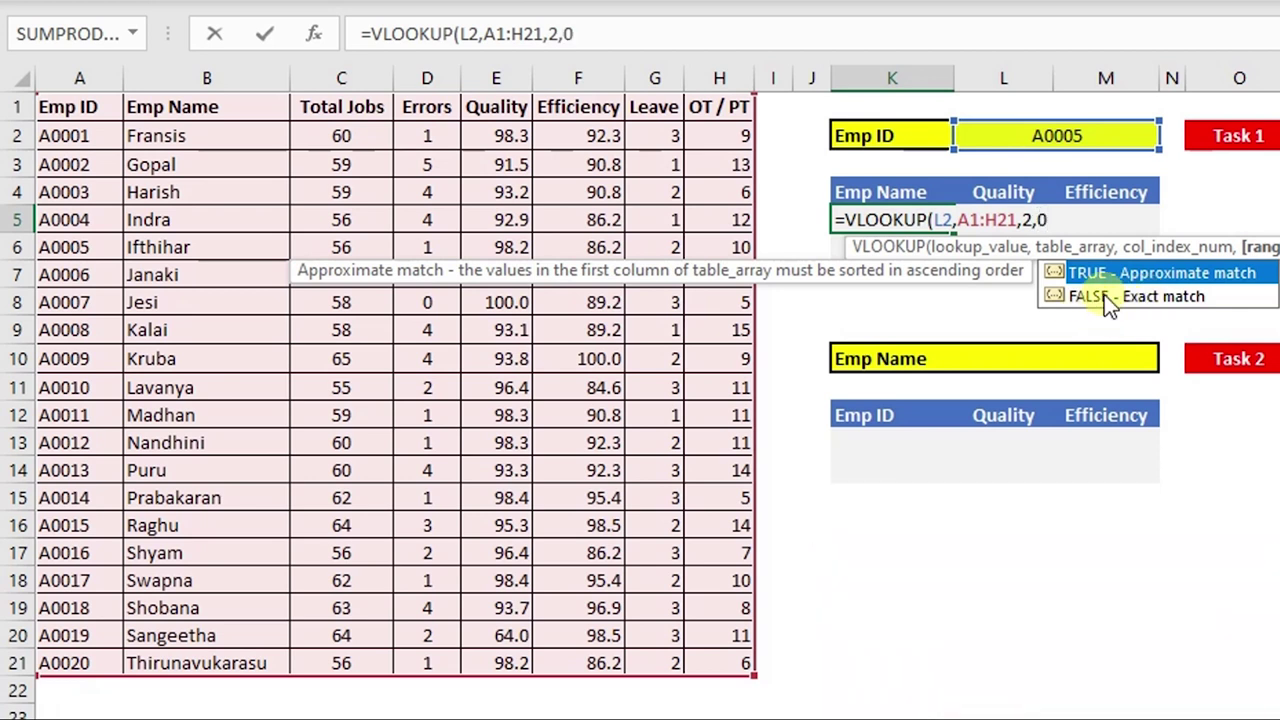
pyautogui.press('Return')
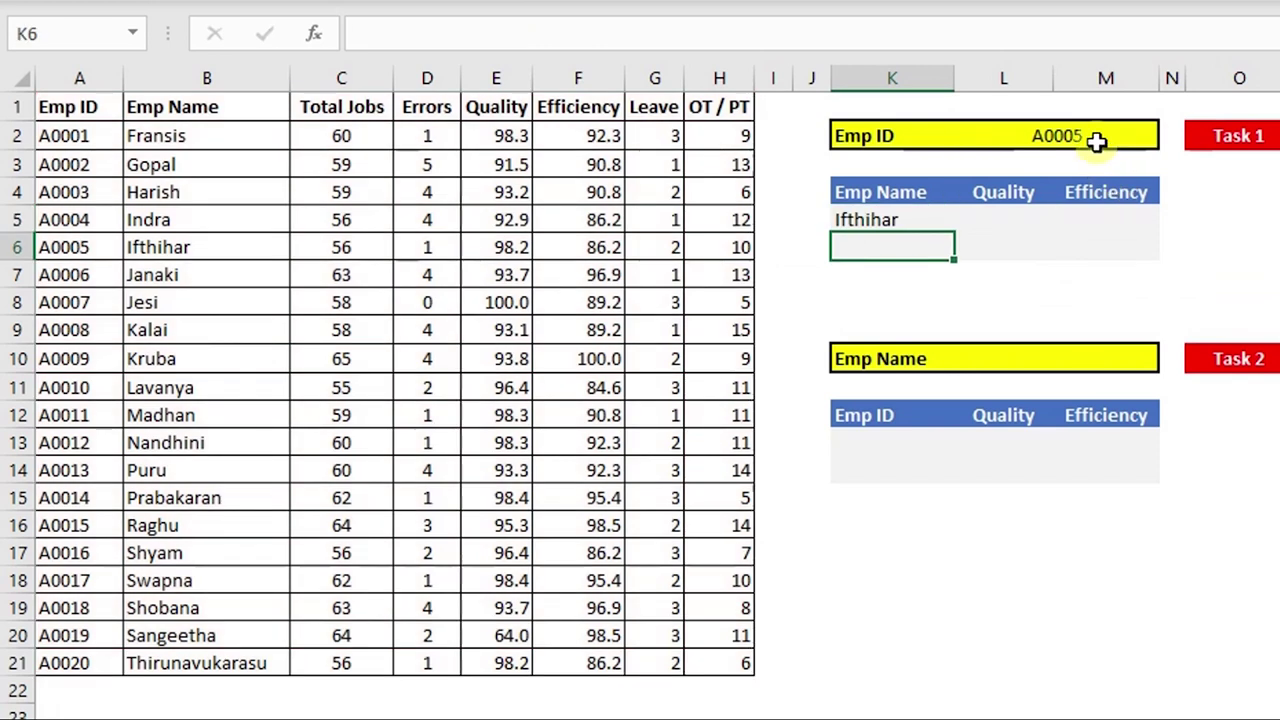
pyautogui.click(1097, 142)
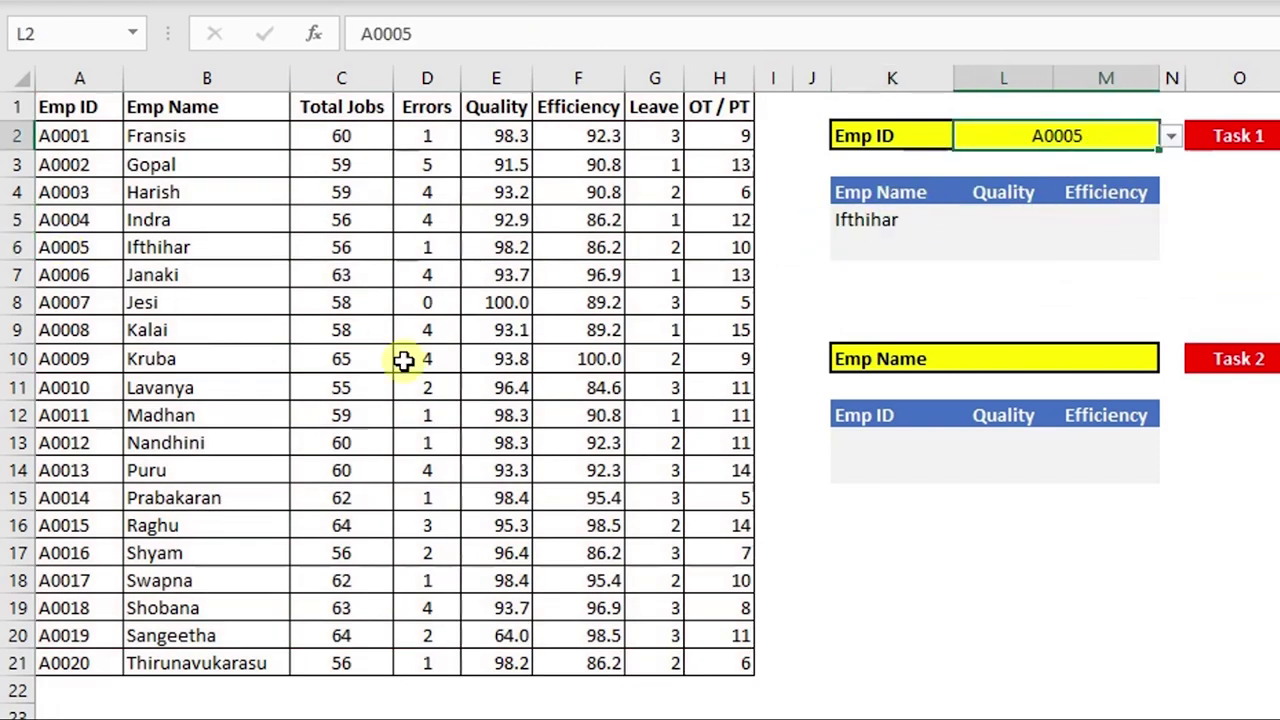
# Confirm A0005's name in the table and copy K5's VLOOKUP formula text
pyautogui.click(178, 246)
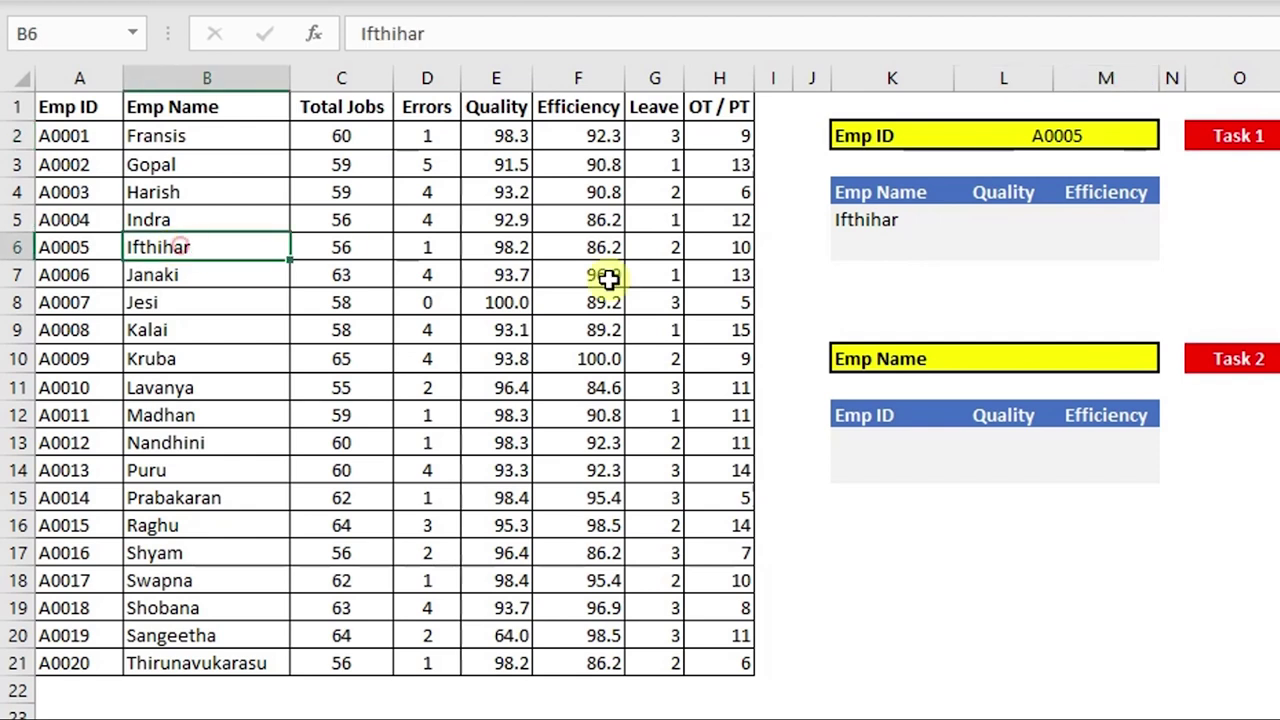
pyautogui.click(1004, 220)
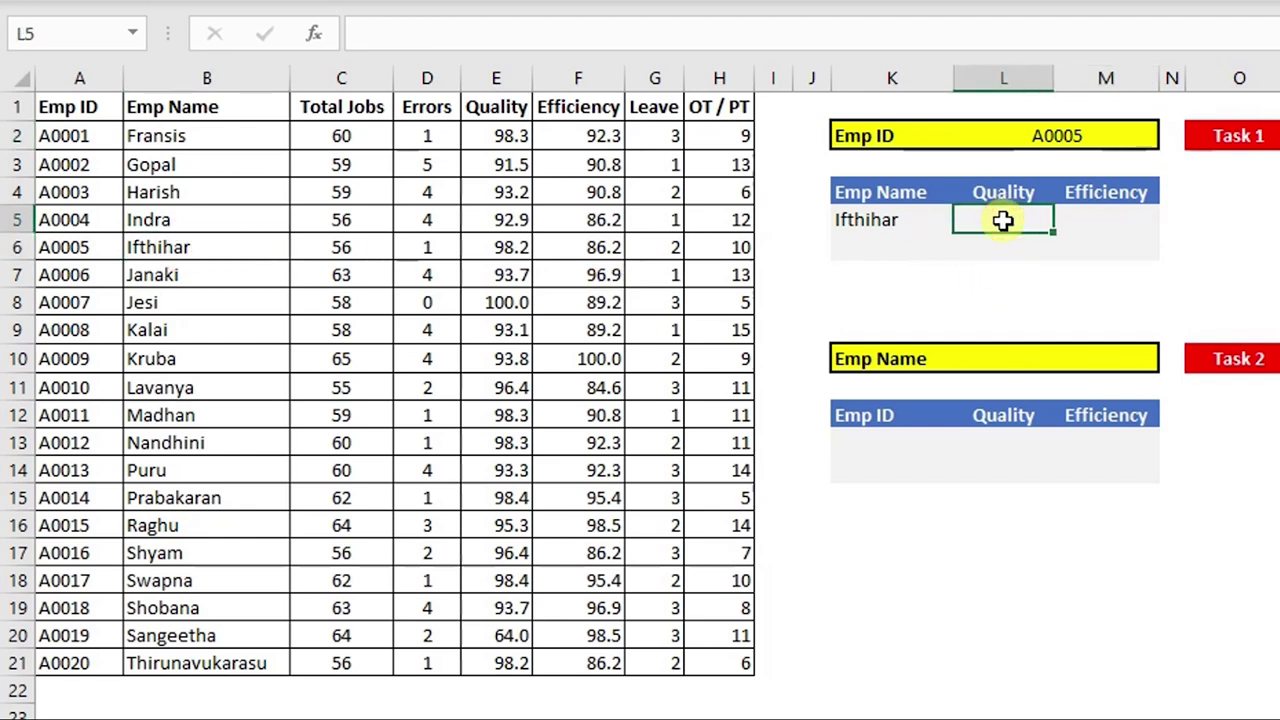
pyautogui.write('=')
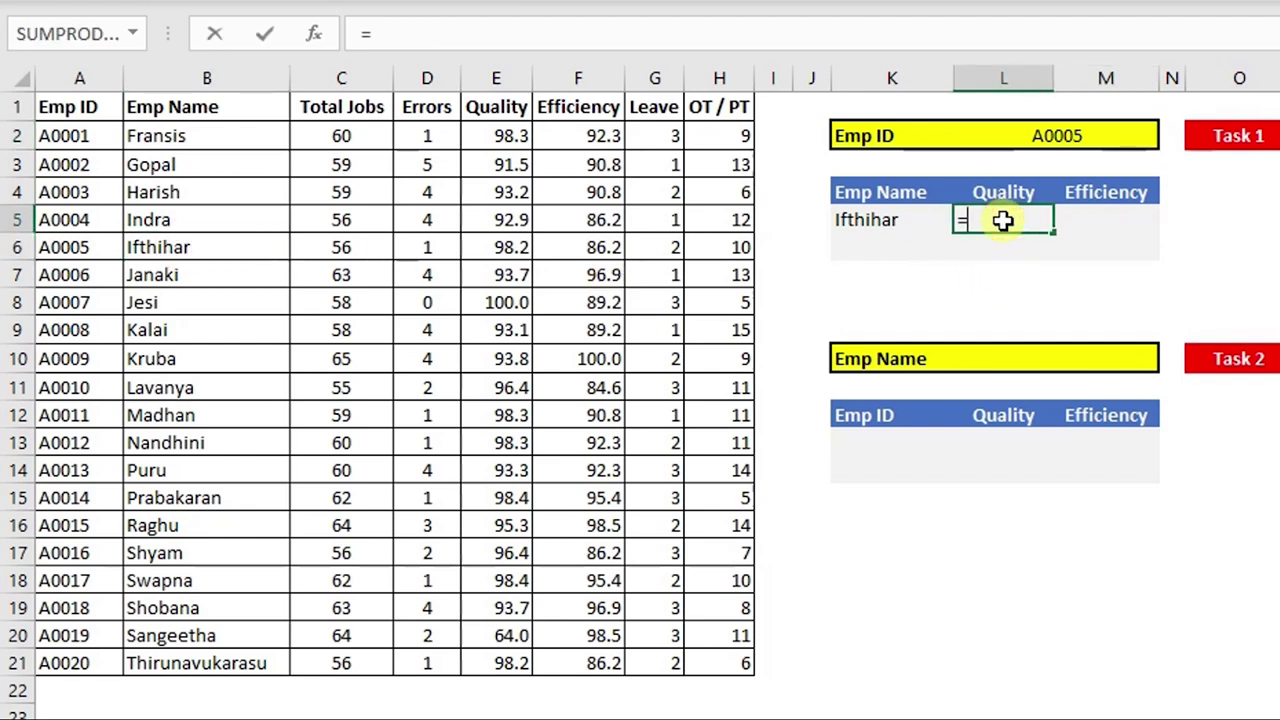
pyautogui.press('Escape')
pyautogui.click(891, 219)
pyautogui.press('F2')
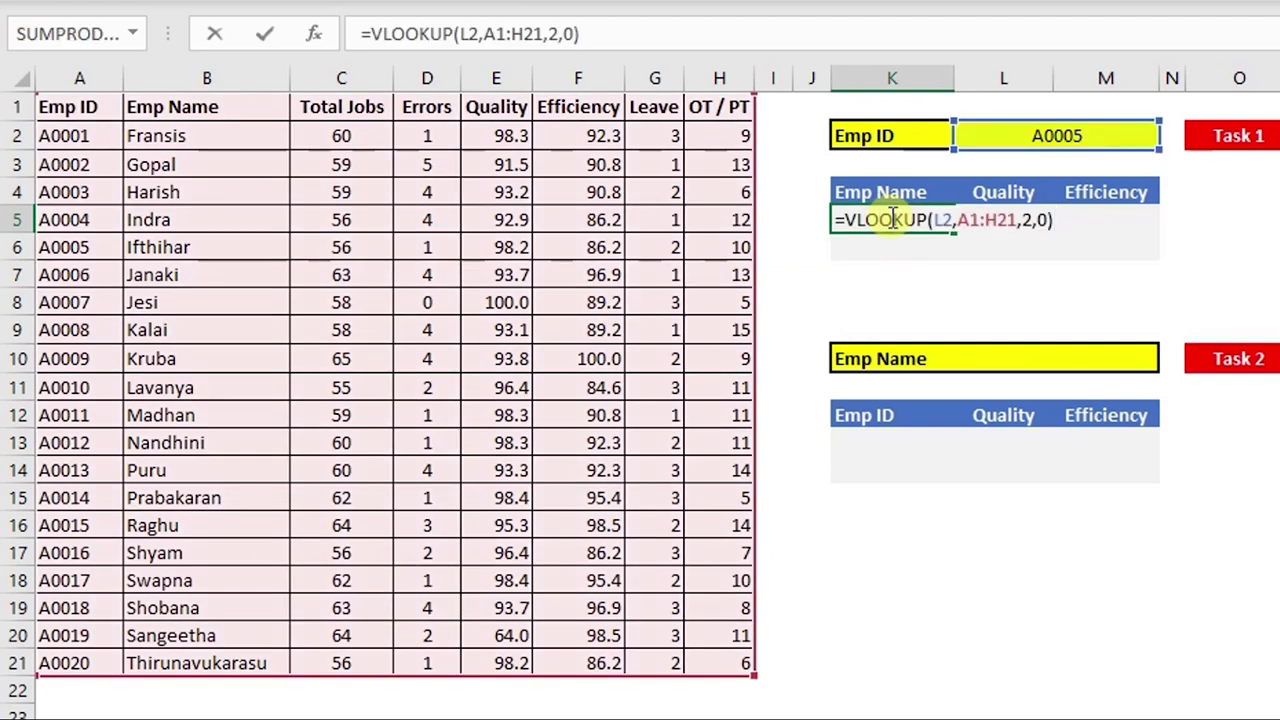
pyautogui.hotkey('shift', 'Home')
pyautogui.hotkey('ctrl', 'c')
pyautogui.press('Escape')
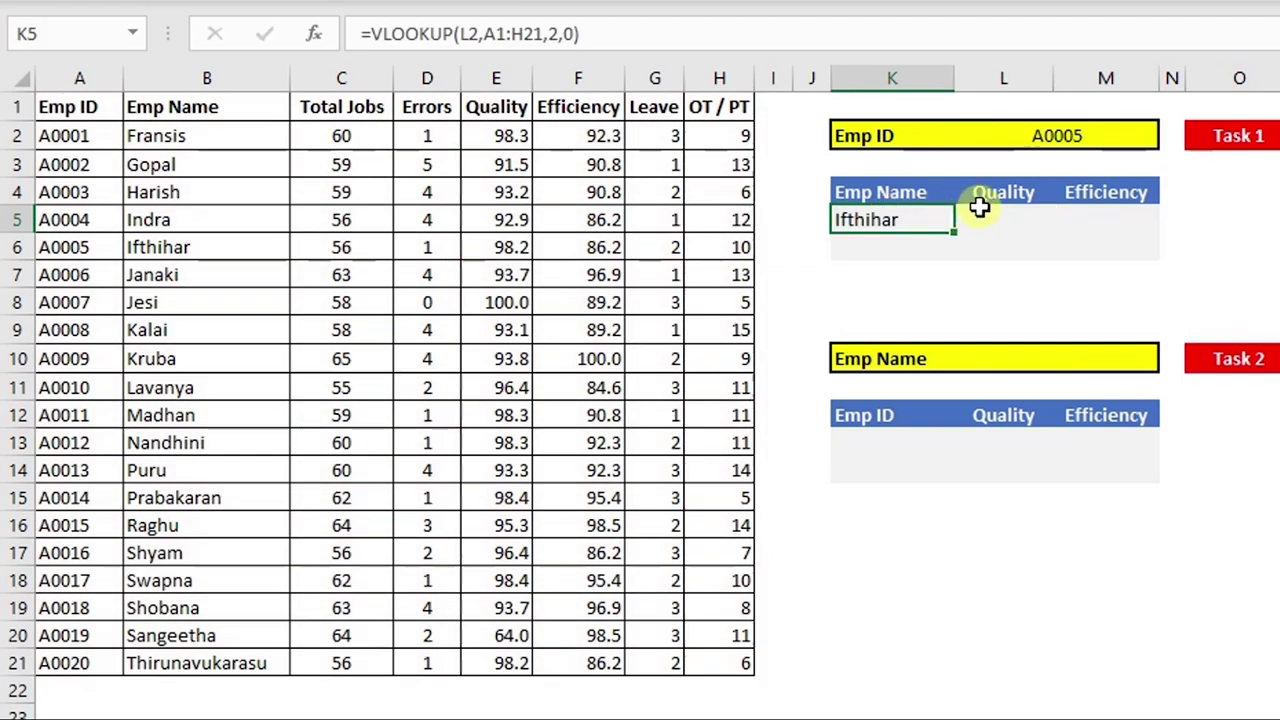
# Paste the formula into L5 with column index 5, returning Quality 98.214286
pyautogui.click(994, 211)
pyautogui.press('F2')
pyautogui.hotkey('ctrl', 'v')
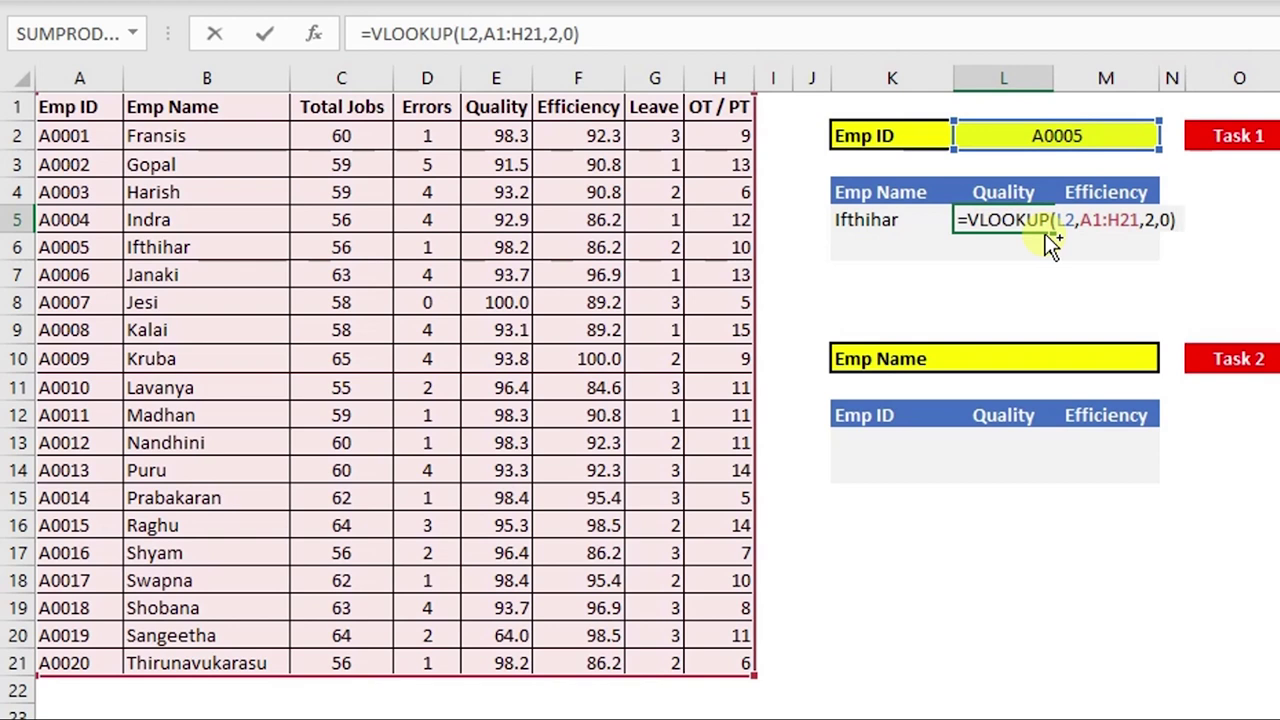
pyautogui.doubleClick(1150, 220)
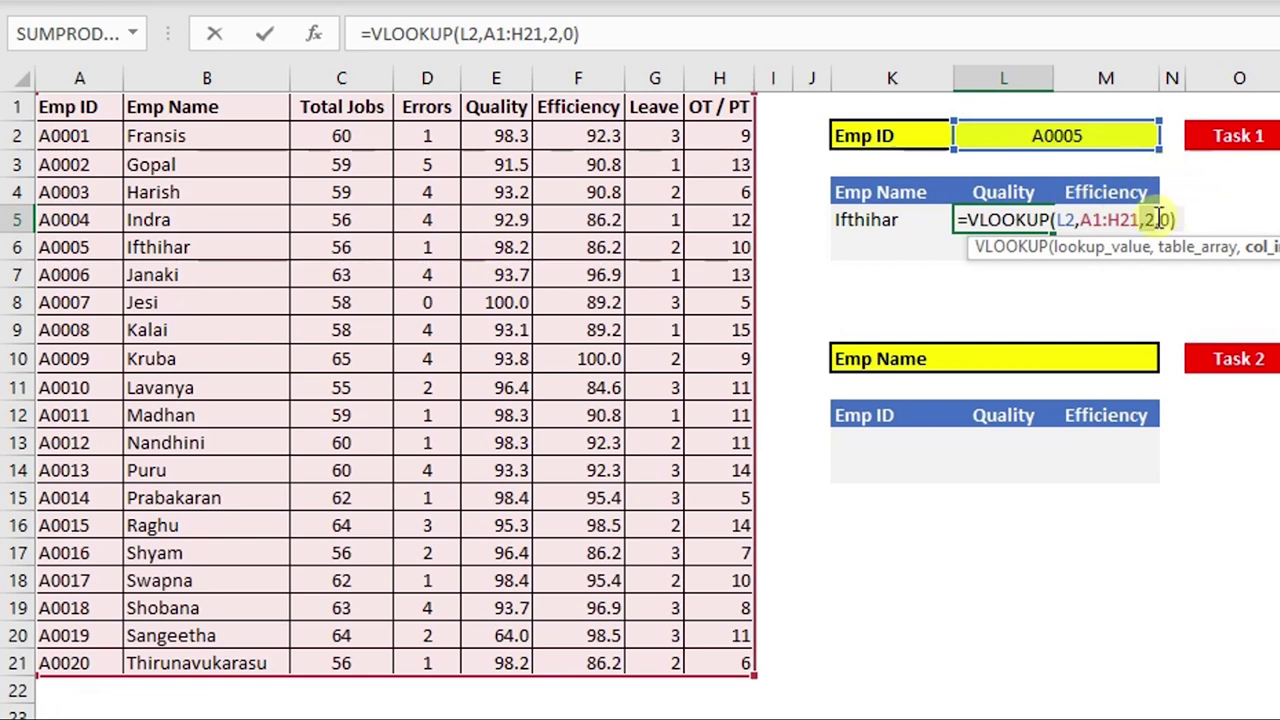
pyautogui.press('BackSpace')
pyautogui.write('5')
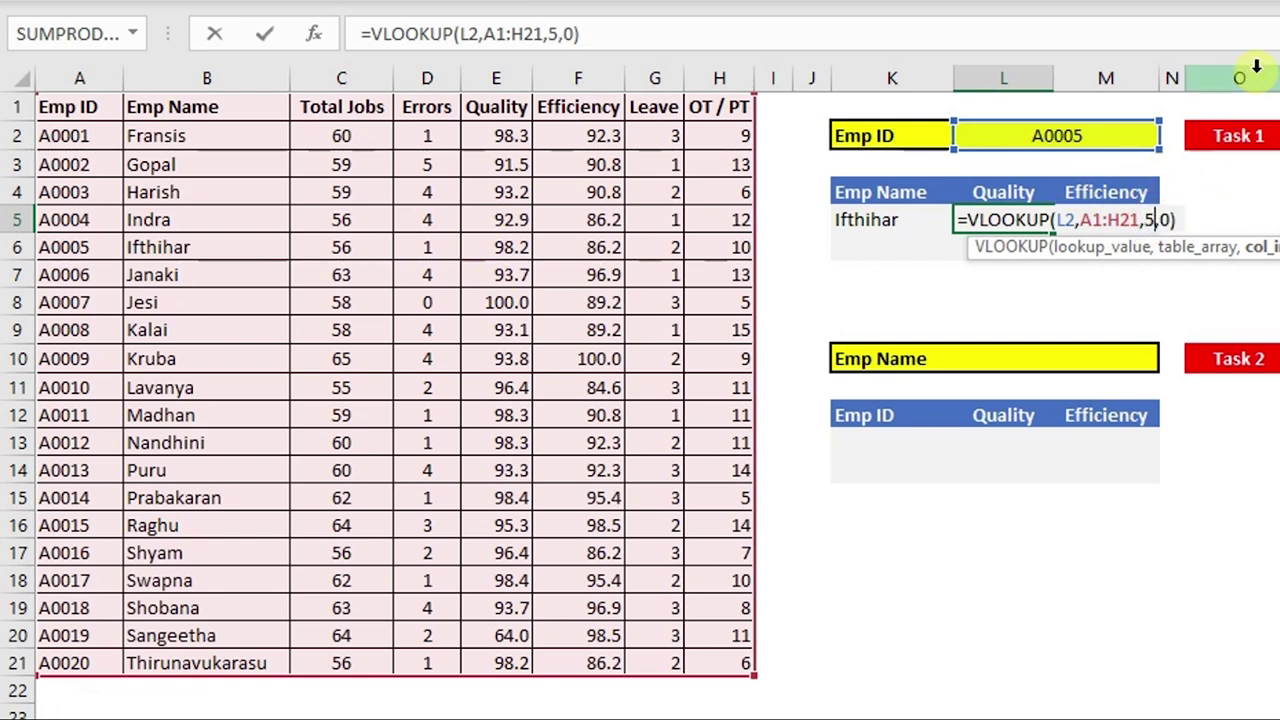
pyautogui.press('Return')
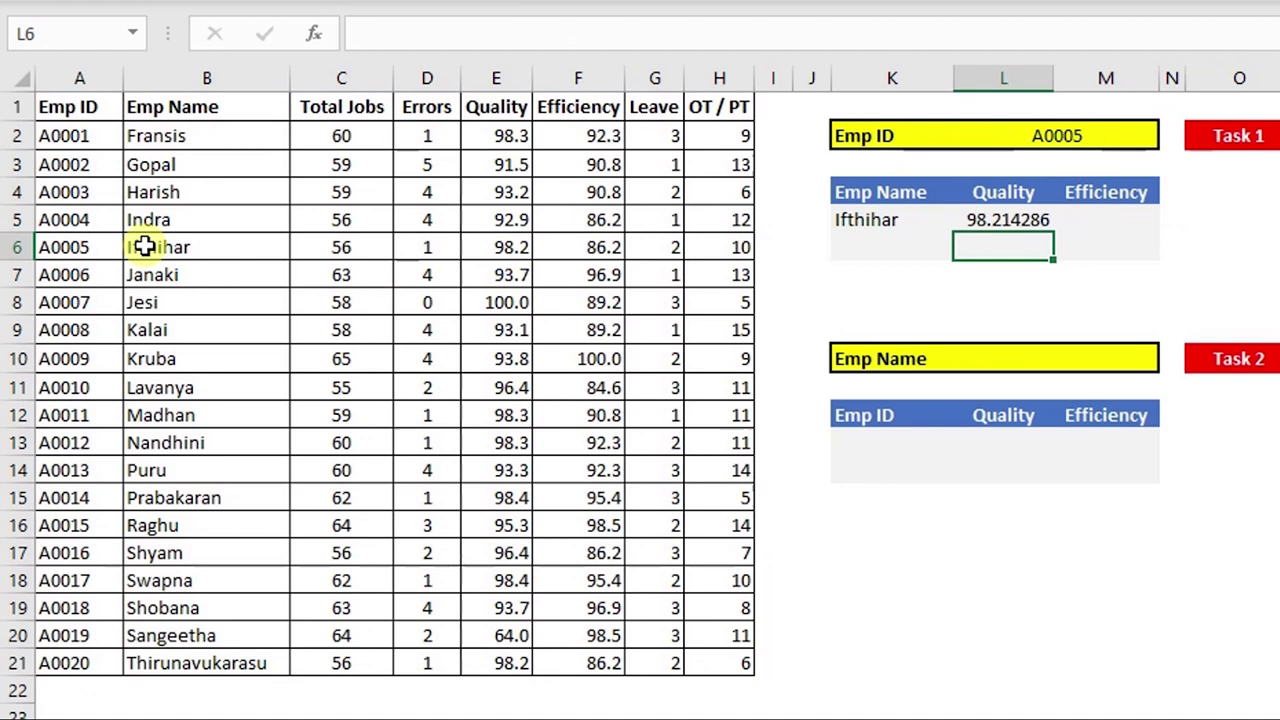
pyautogui.click(483, 250)
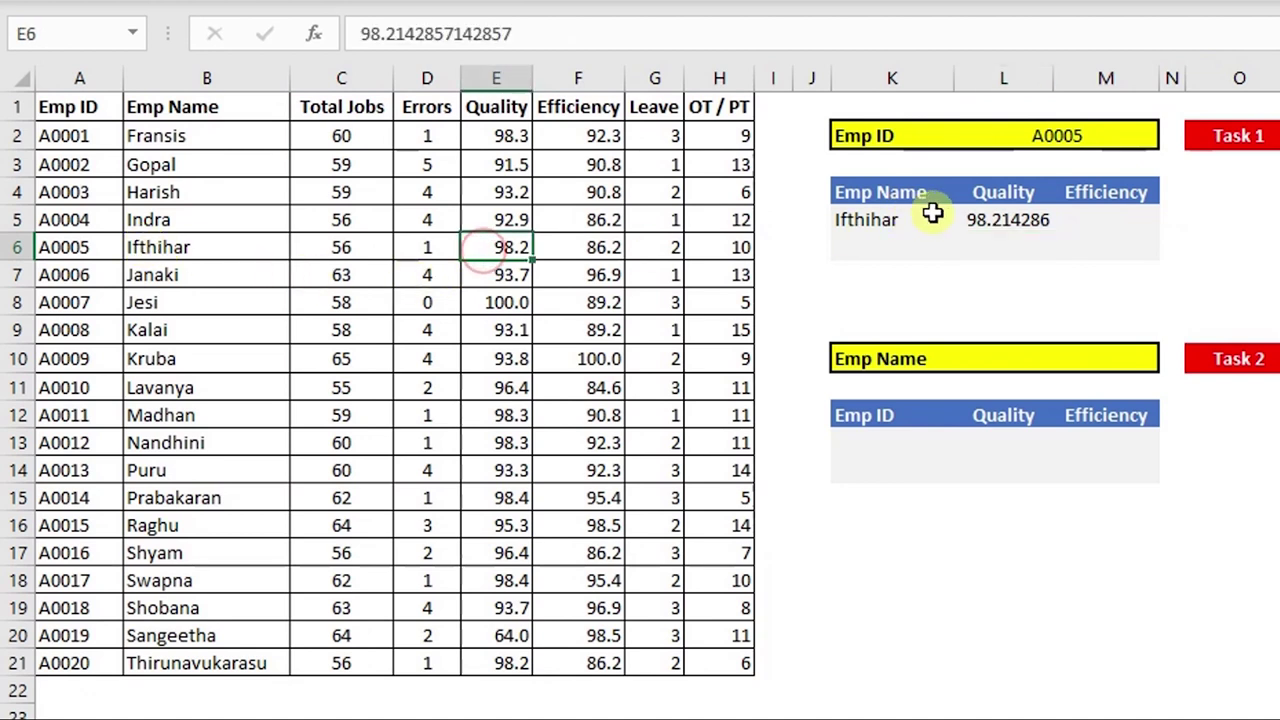
pyautogui.click(983, 218)
# Enter =VLOOKUP(L2,A1:H21,6,0) in M5, returning Efficiency 86.1538462 for A0005
pyautogui.click(1089, 214)
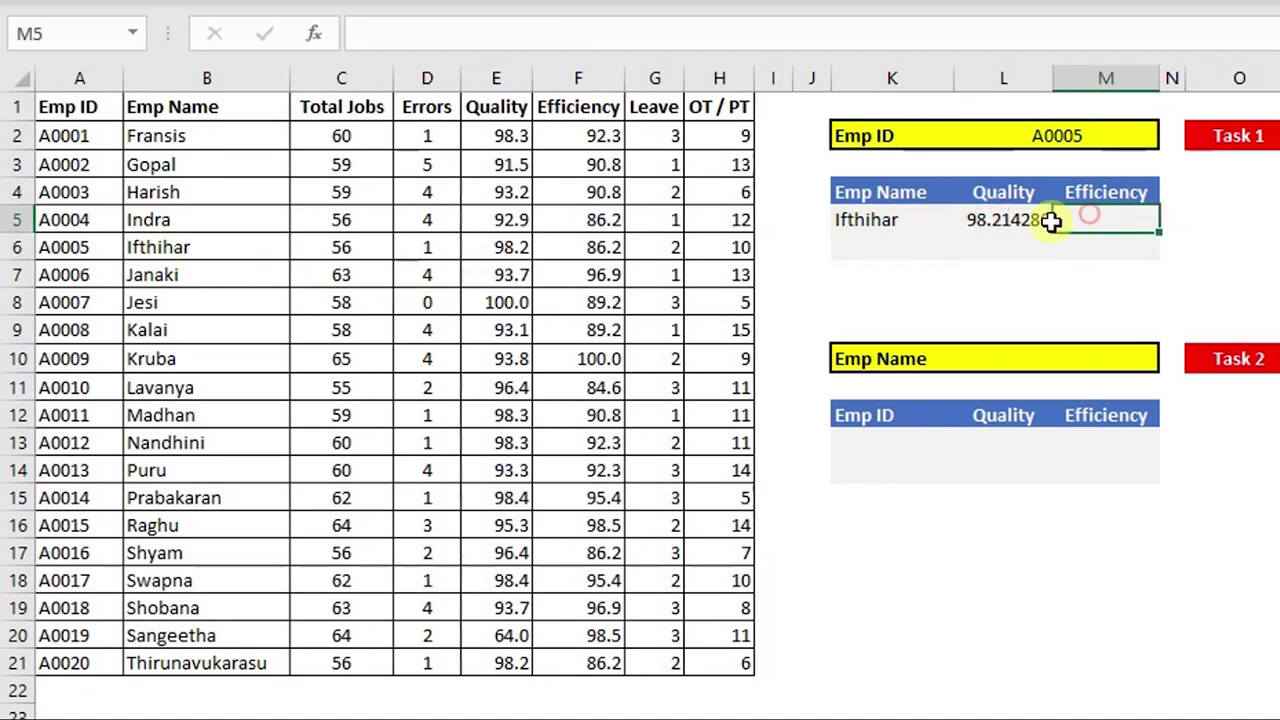
pyautogui.doubleClick(1008, 218)
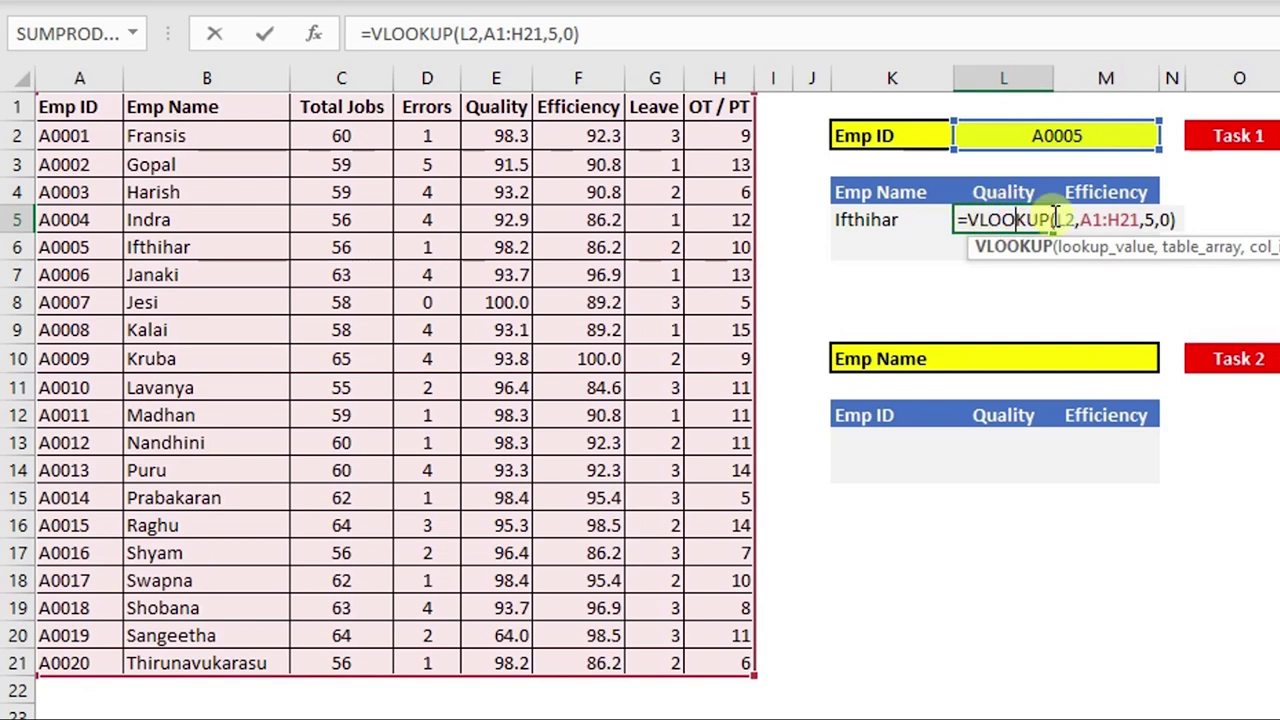
pyautogui.click(1094, 217)
pyautogui.write('=')
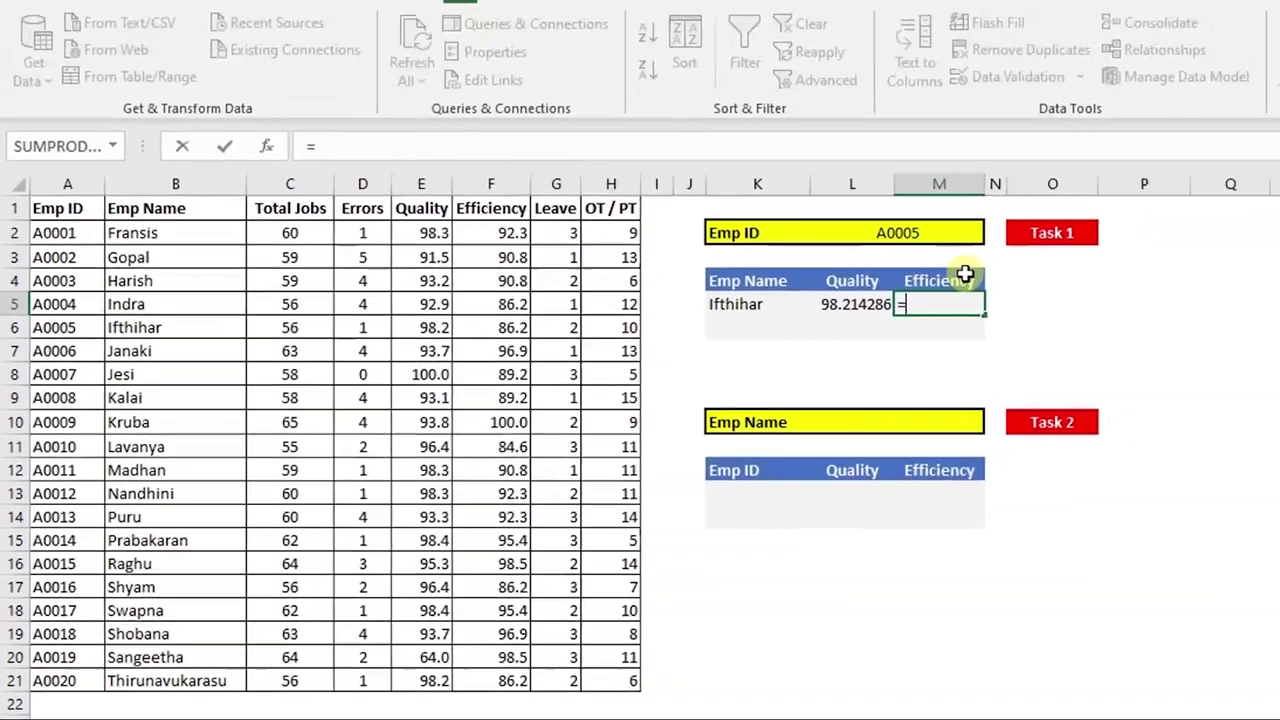
pyautogui.write('vlookup')
pyautogui.press('Tab')
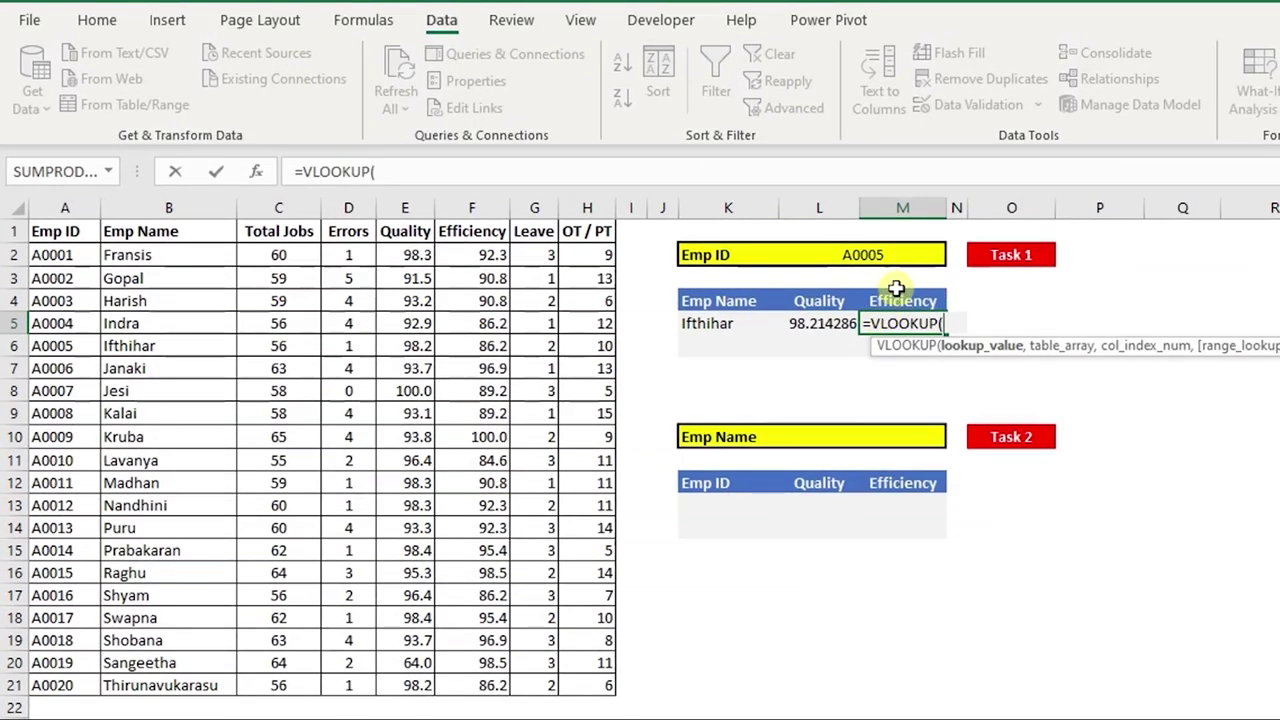
pyautogui.click(896, 255)
pyautogui.write(',')
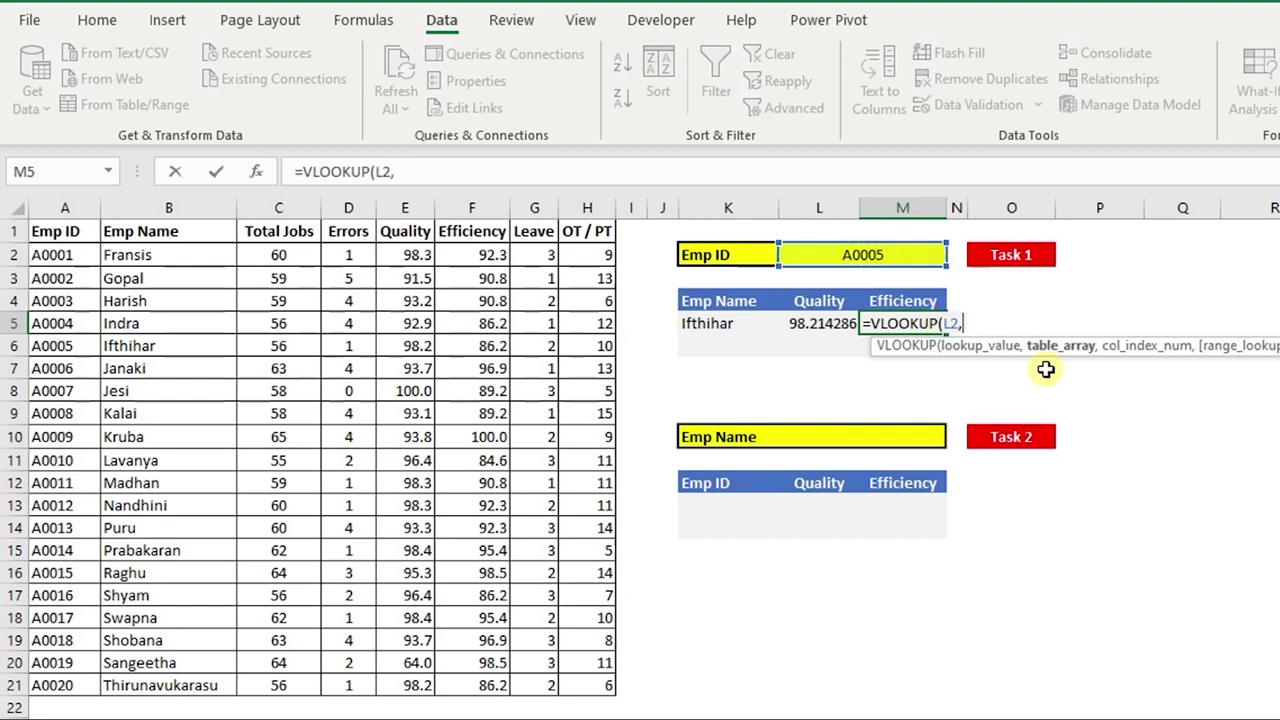
pyautogui.click(82, 232)
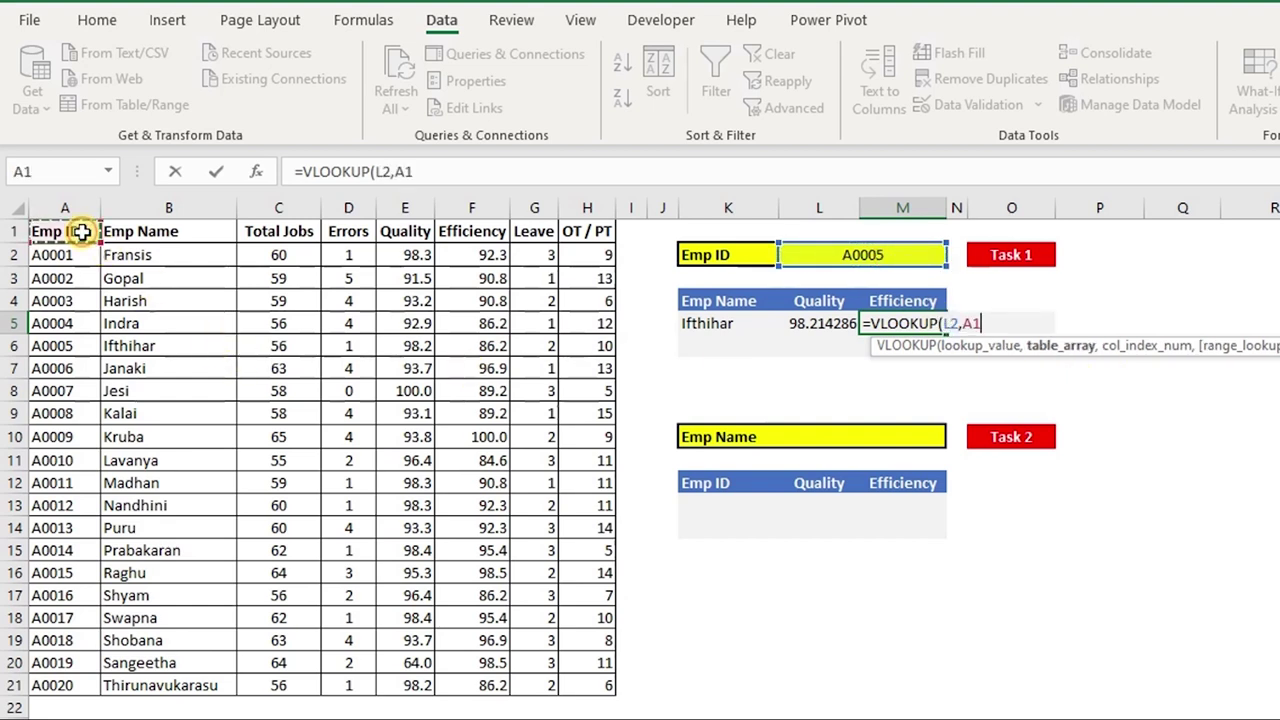
pyautogui.hotkey('ctrl', 'shift', 'Right')
pyautogui.hotkey('ctrl', 'shift', 'Down')
pyautogui.write(':H21,6')
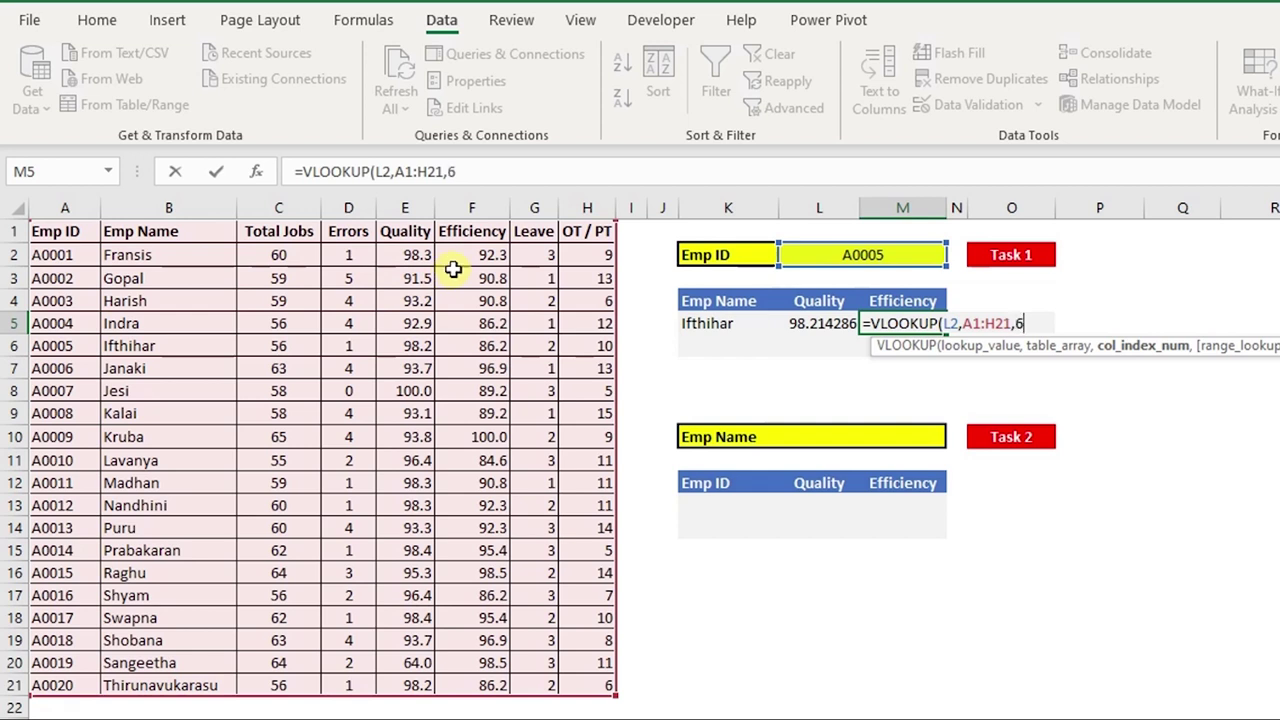
pyautogui.write(',')
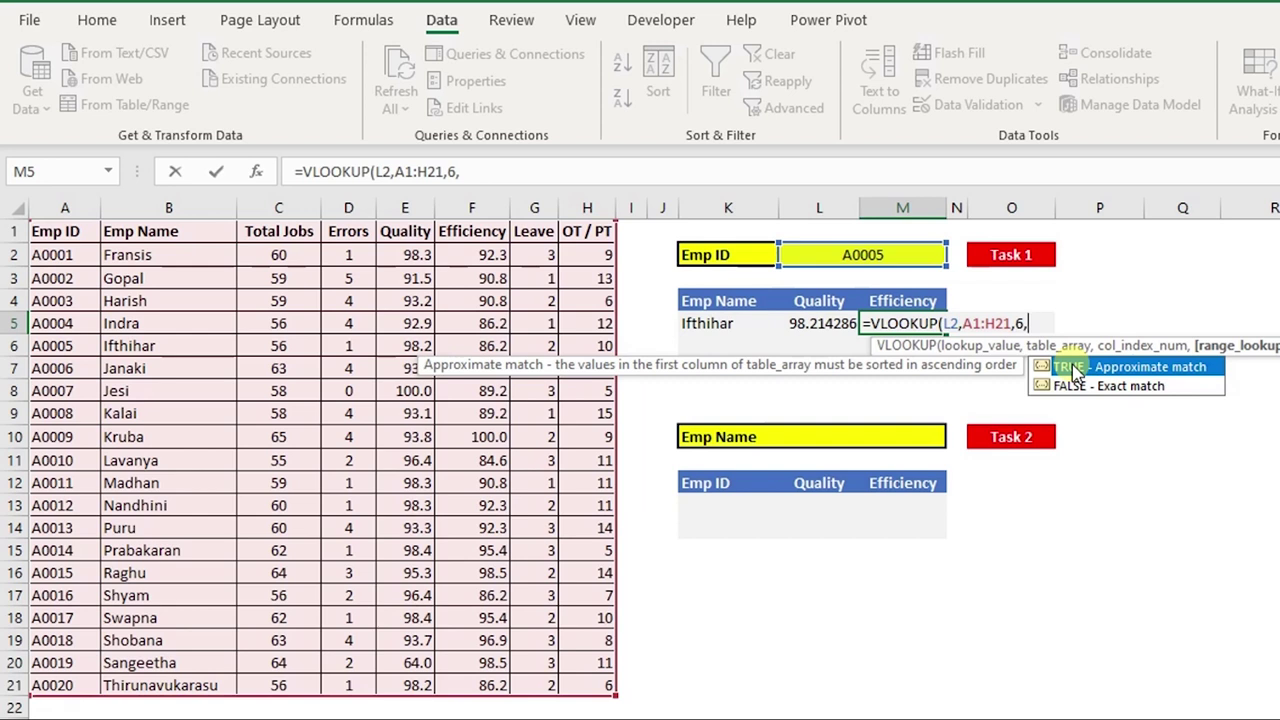
pyautogui.write('0')
pyautogui.write(')')
pyautogui.press('Return')
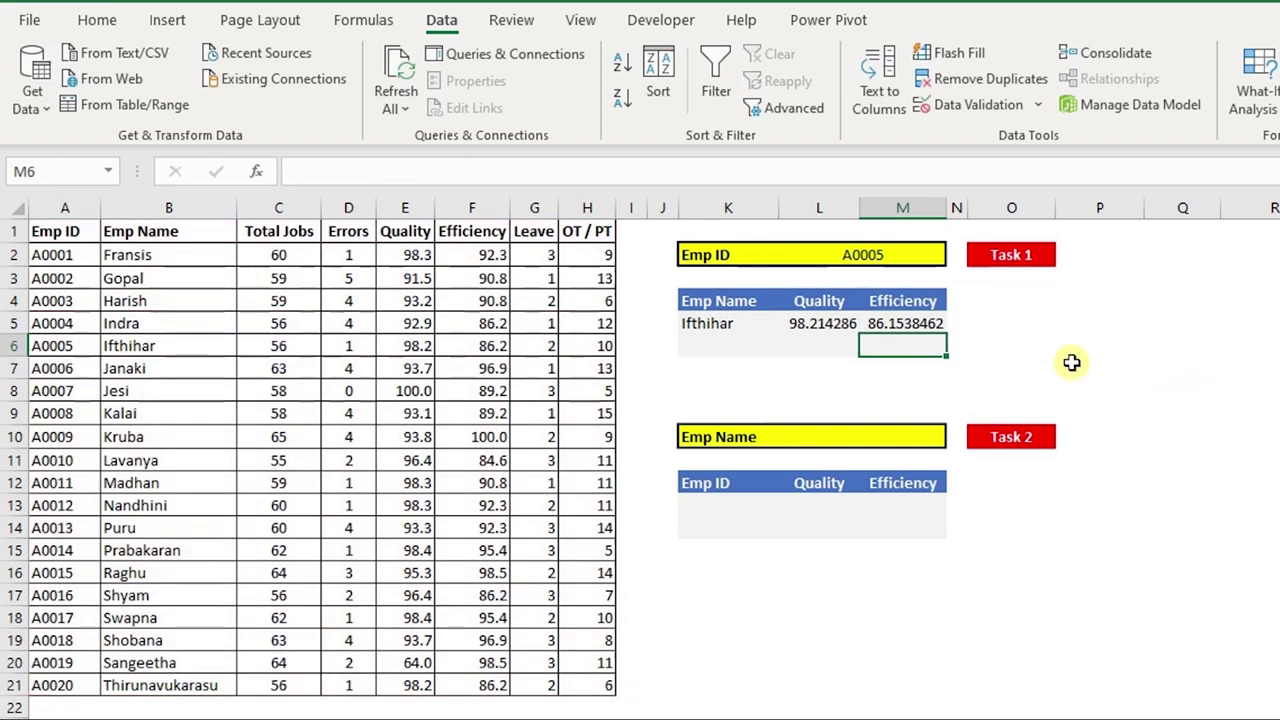
pyautogui.moveTo(906, 323); pyautogui.dragTo(734, 254)
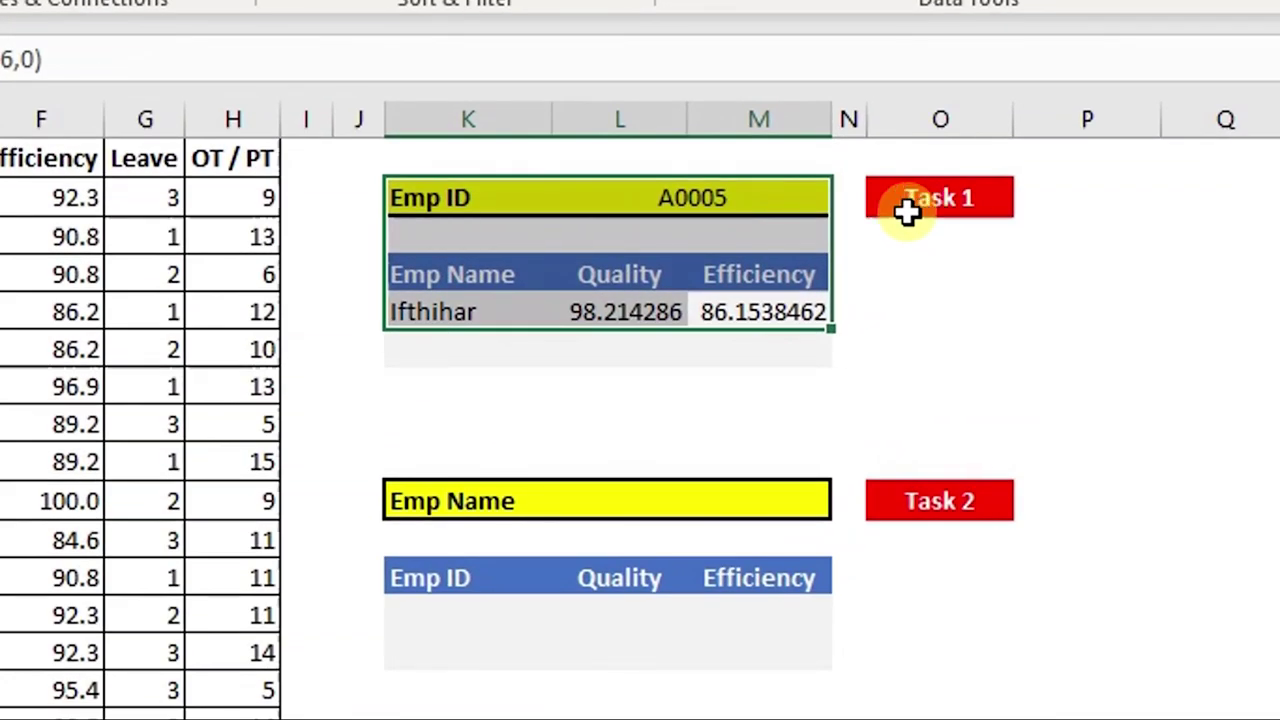
# Switch the Task 1 Emp ID to A0009, so the row shows Kruba
pyautogui.click(748, 197)
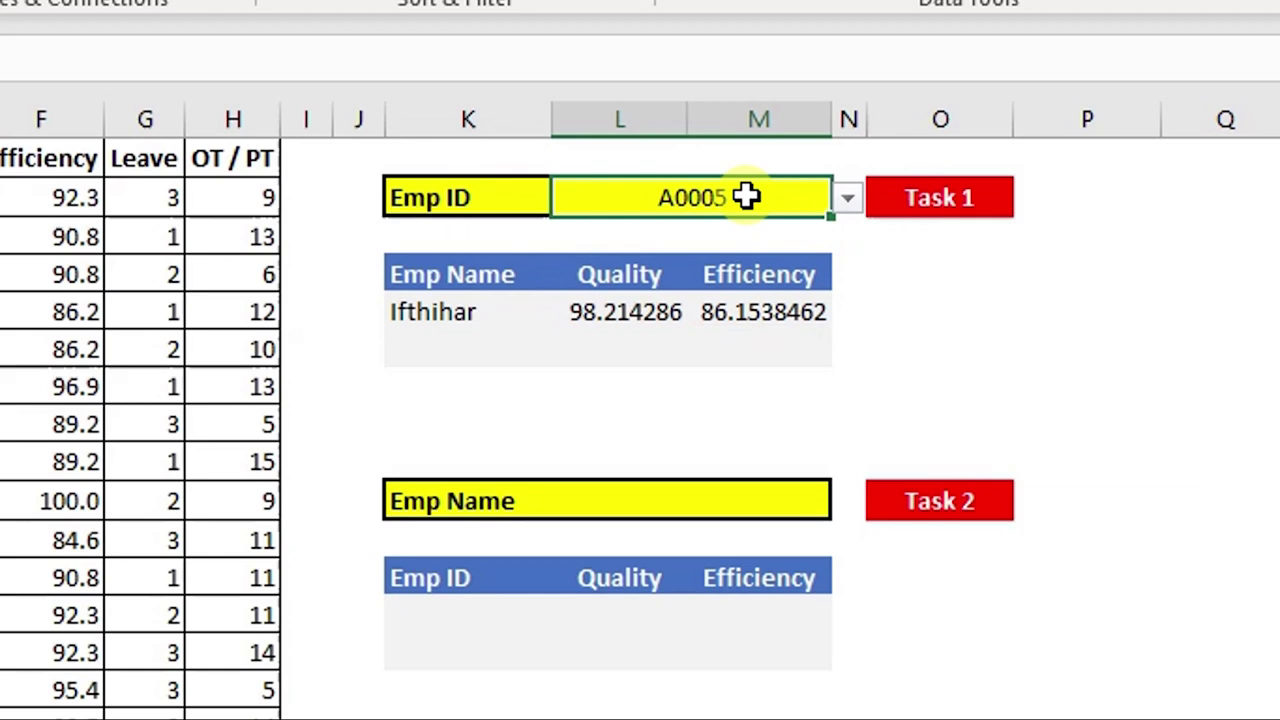
pyautogui.click(846, 197)
pyautogui.click(716, 325)
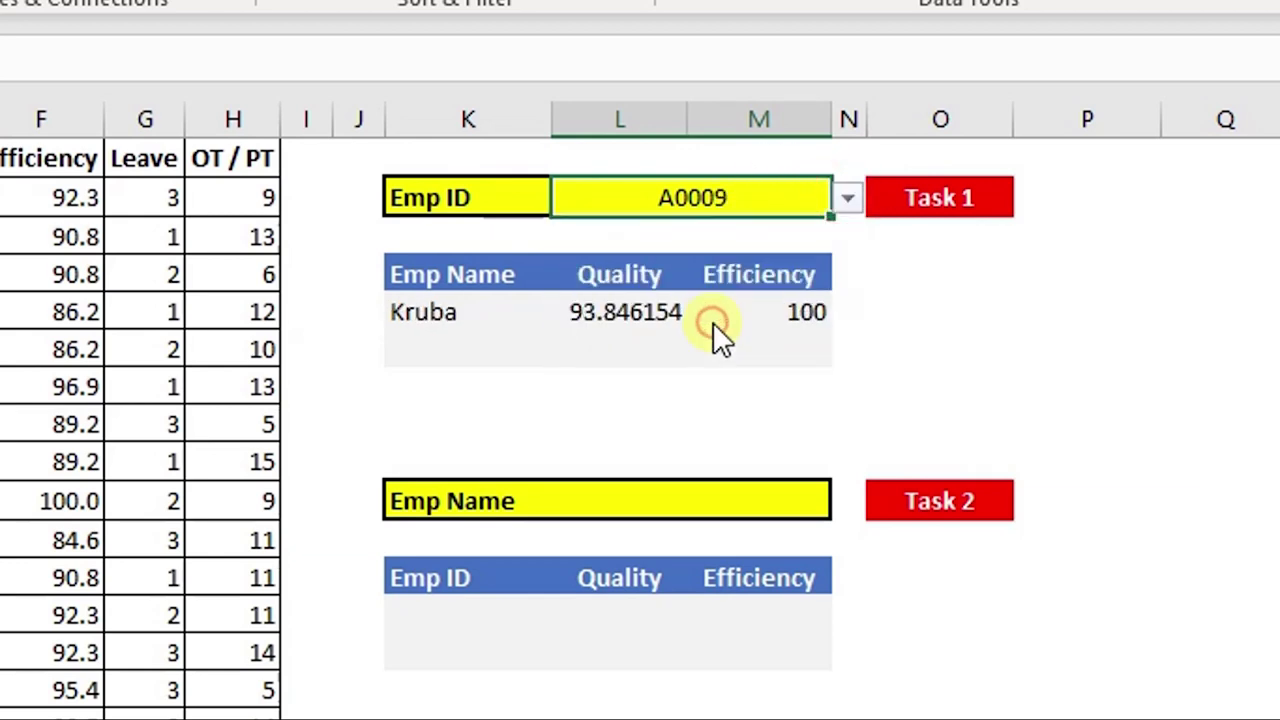
pyautogui.moveTo(457, 314); pyautogui.dragTo(752, 302)
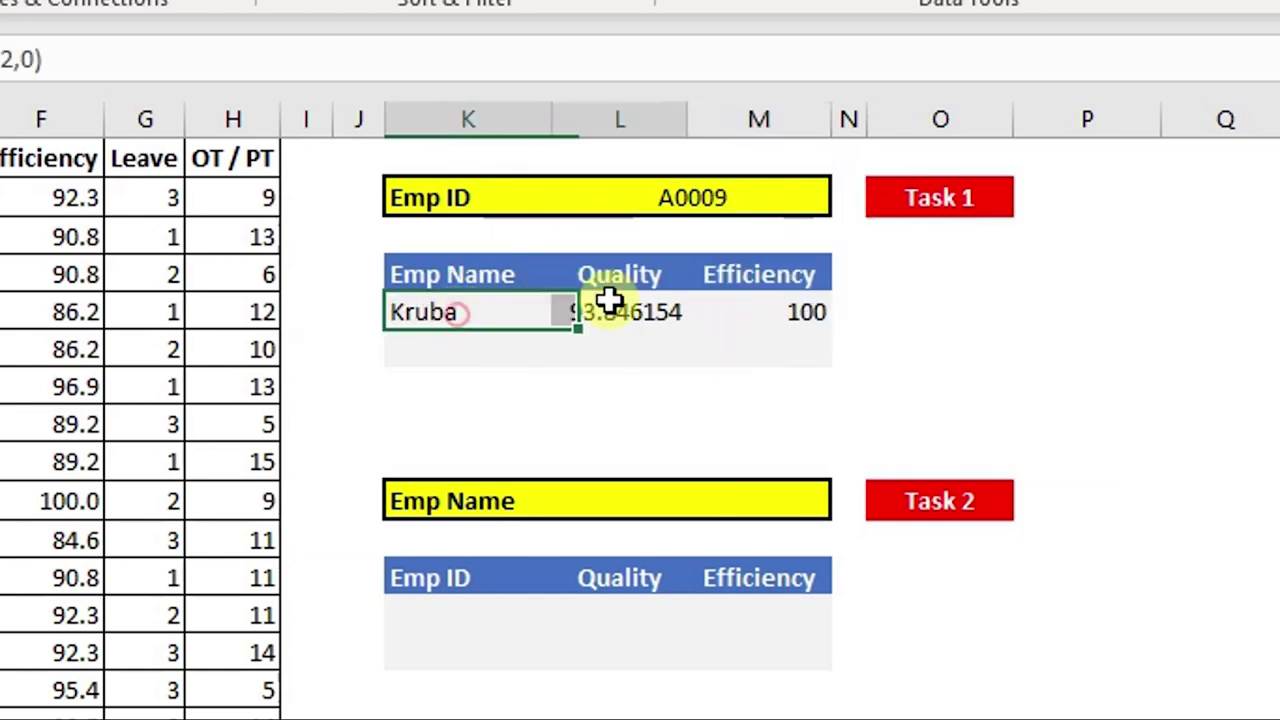
pyautogui.click(857, 265)
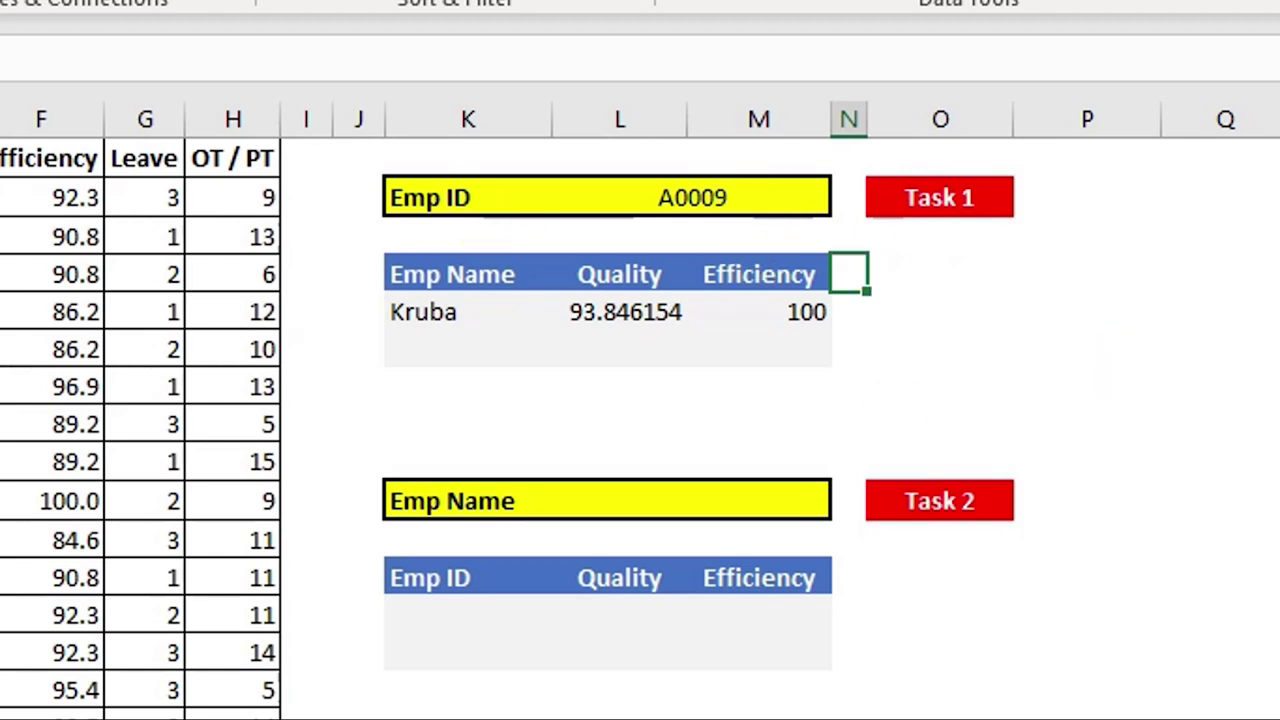
# Switch the Emp ID to A0013, returning Puru with 93.333333 and 92.3076923
pyautogui.click(775, 197)
pyautogui.click(846, 204)
pyautogui.click(703, 326)
pyautogui.moveTo(457, 311); pyautogui.dragTo(1275, 297)
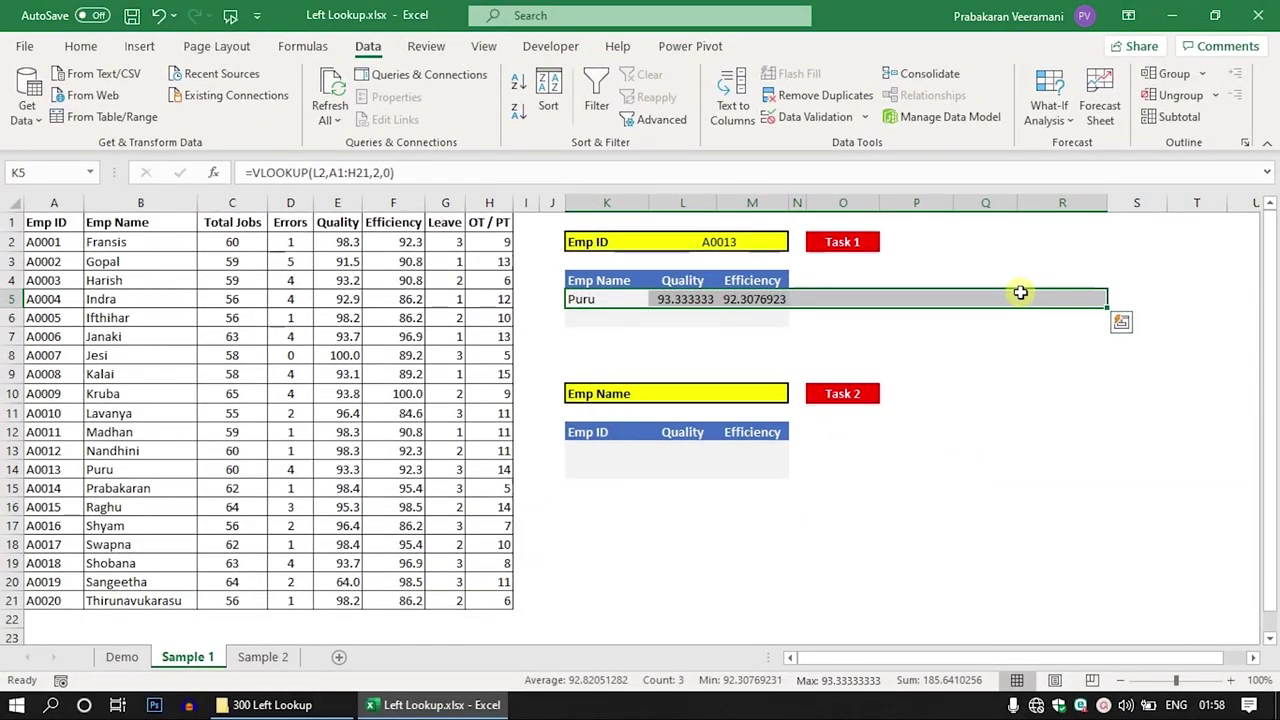
# Choose Indra from the Task 2 Emp Name dropdown in L10
pyautogui.click(346, 430)
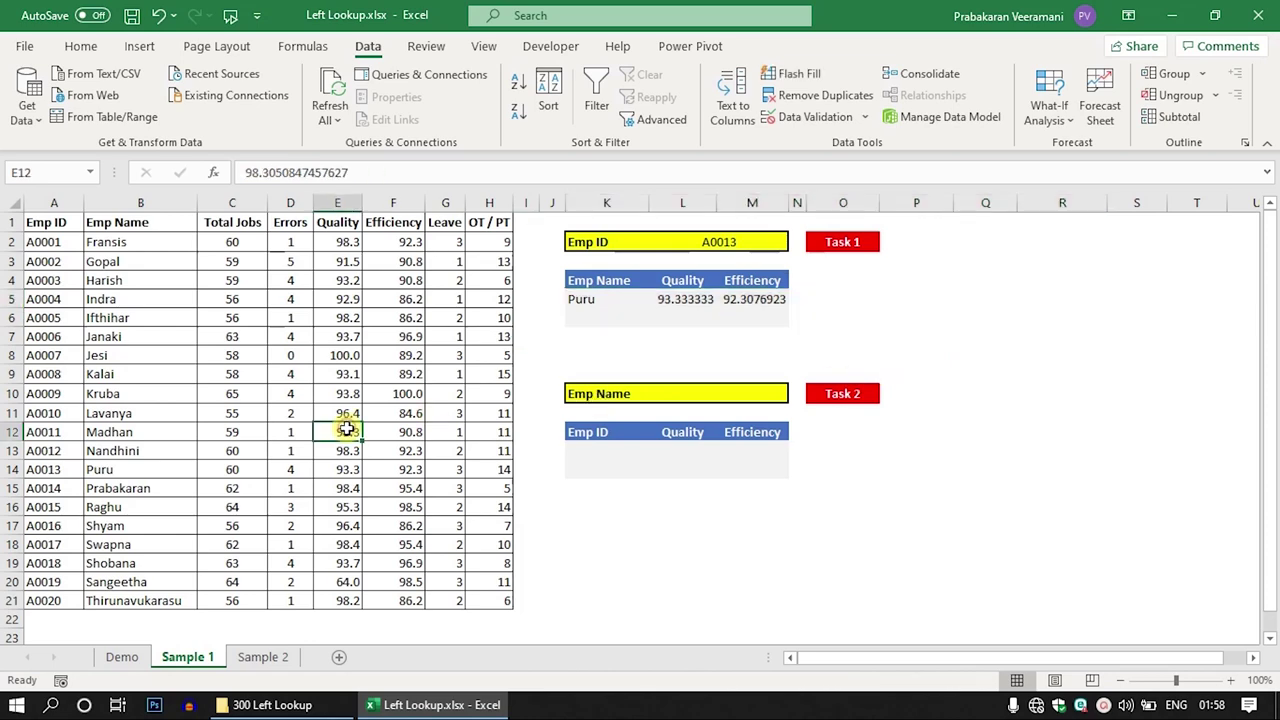
pyautogui.hotkey('ctrl', 'End')
pyautogui.click(732, 397)
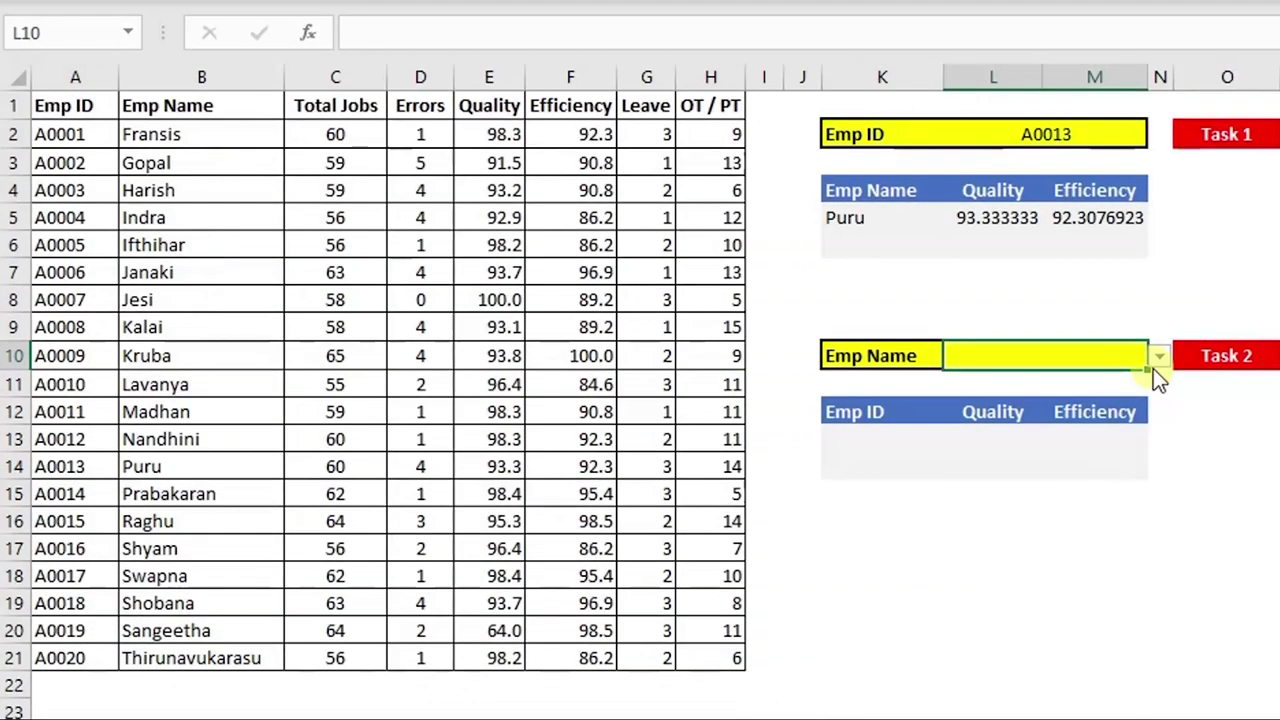
pyautogui.click(798, 396)
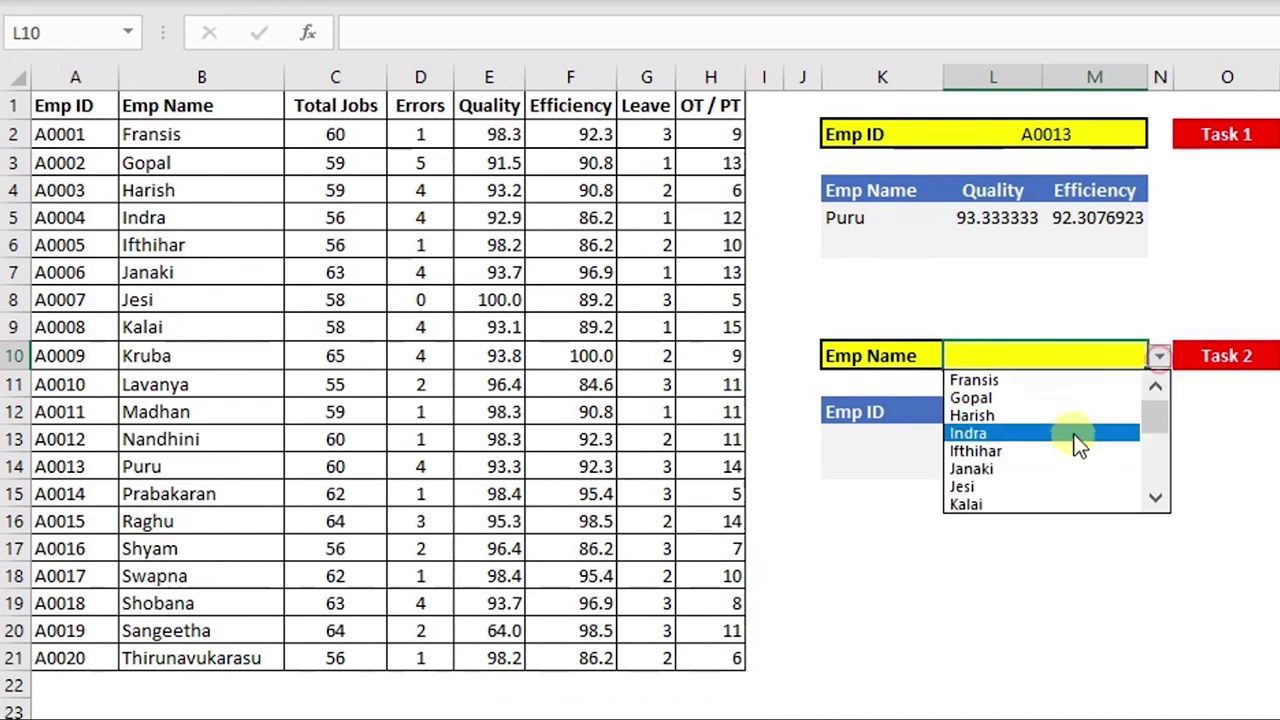
pyautogui.click(1065, 436)
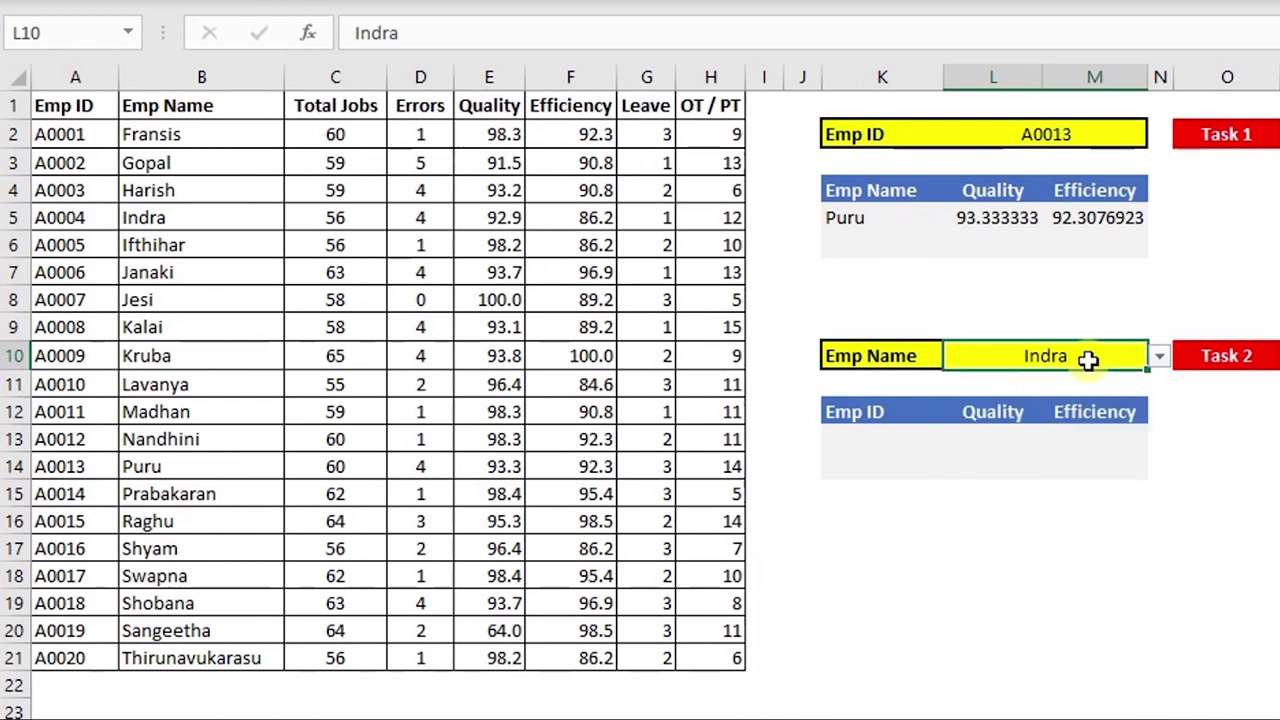
pyautogui.click(869, 438)
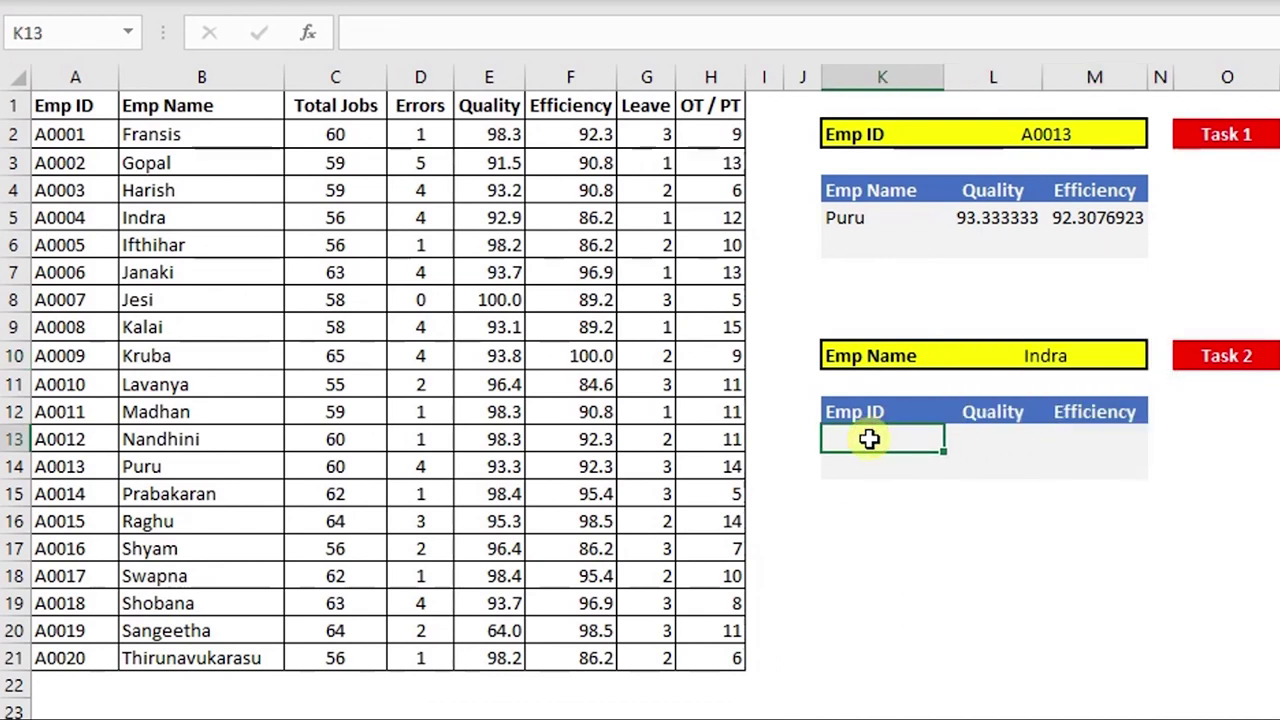
# Enter =VLOOKUP(L10,A1:B21,2,0) in K13, which returns #N/A for Indra
pyautogui.write('=vlo')
pyautogui.press('Tab')
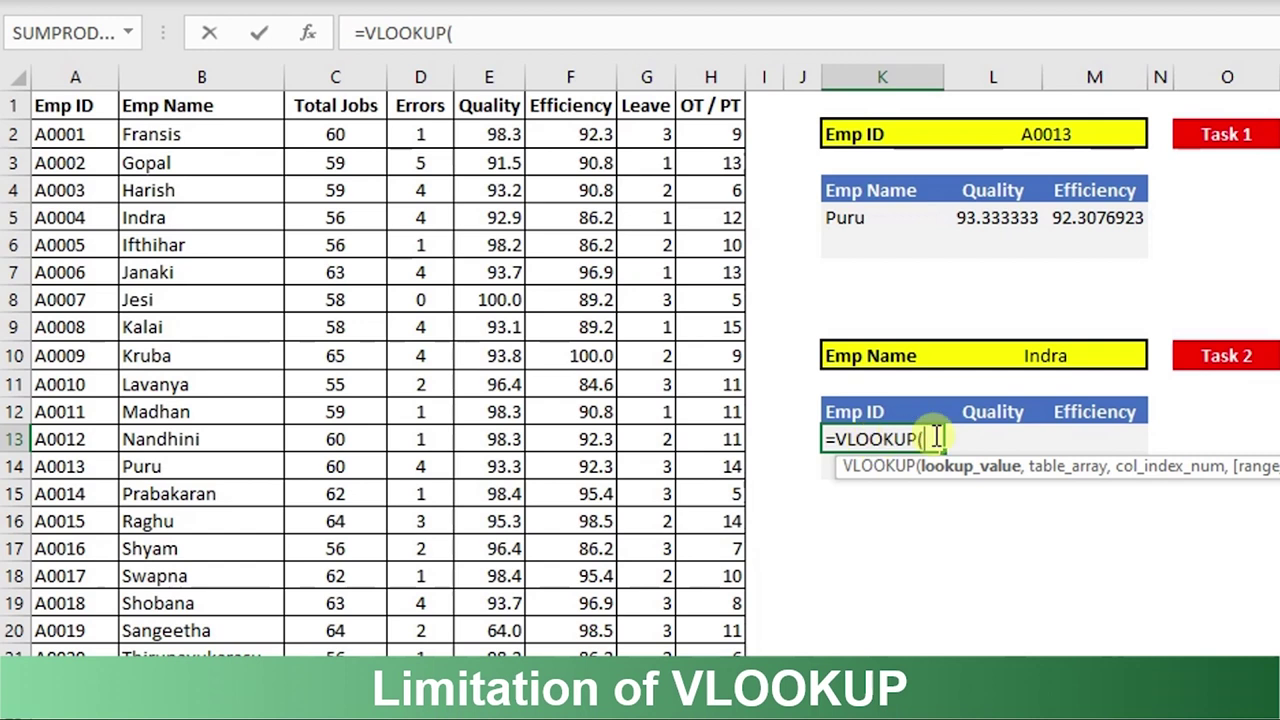
pyautogui.click(1043, 357)
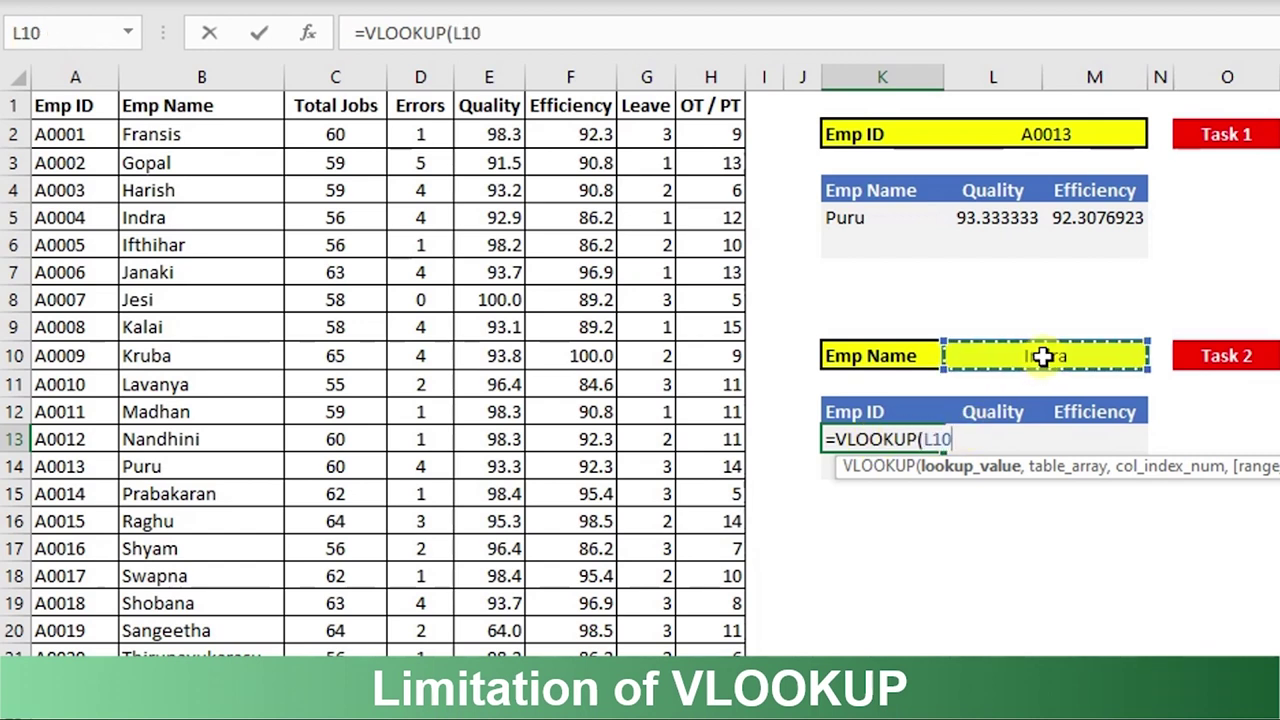
pyautogui.write(',')
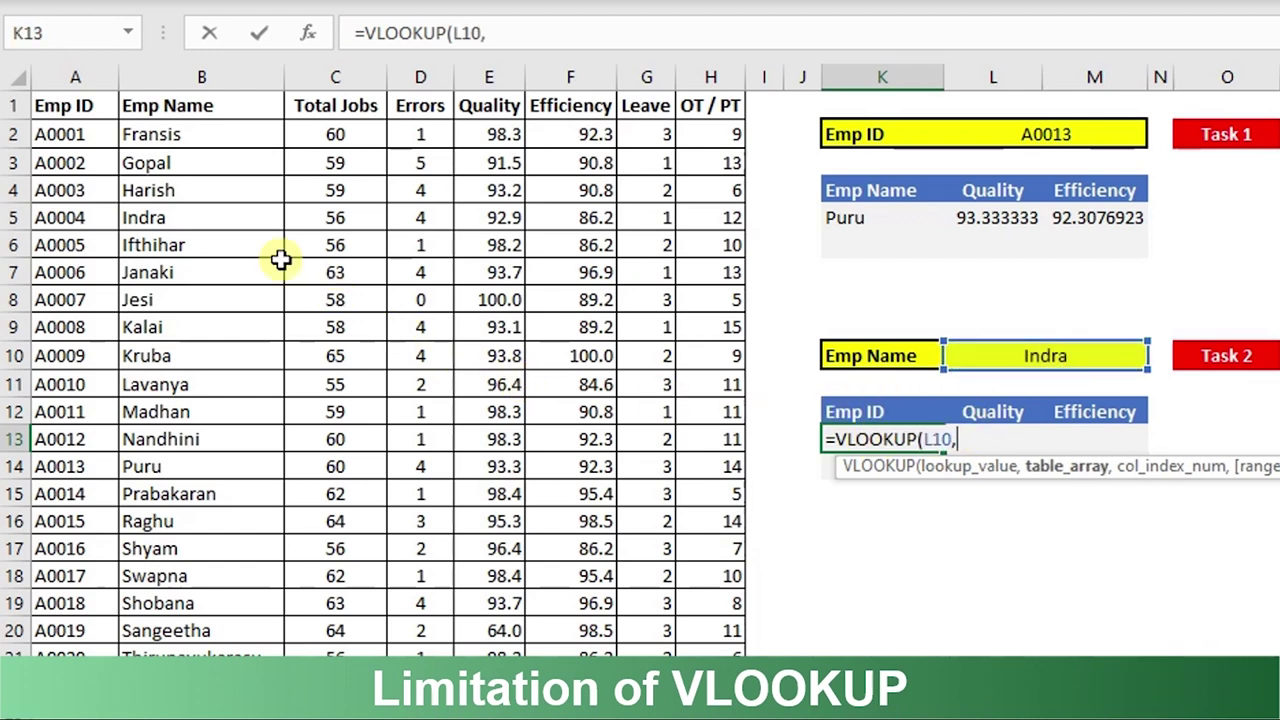
pyautogui.click(90, 110)
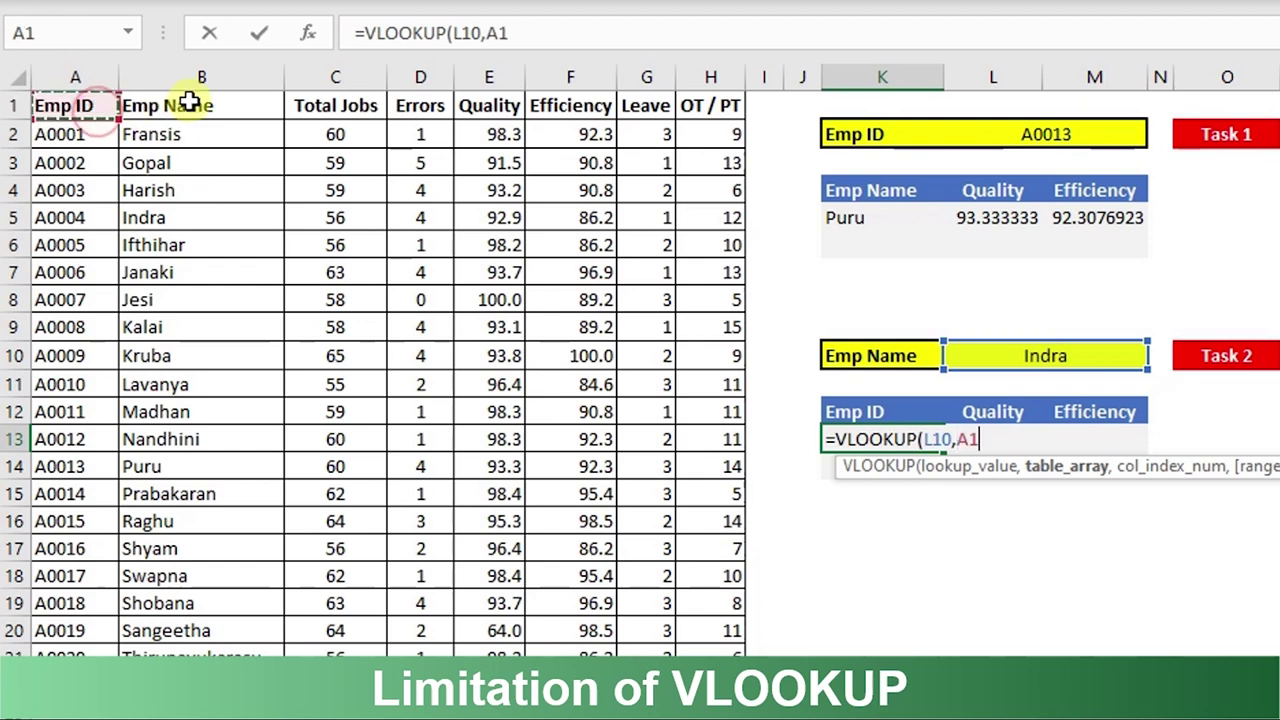
pyautogui.click(190, 103)
pyautogui.hotkey('ctrl', 'shift', 'Down')
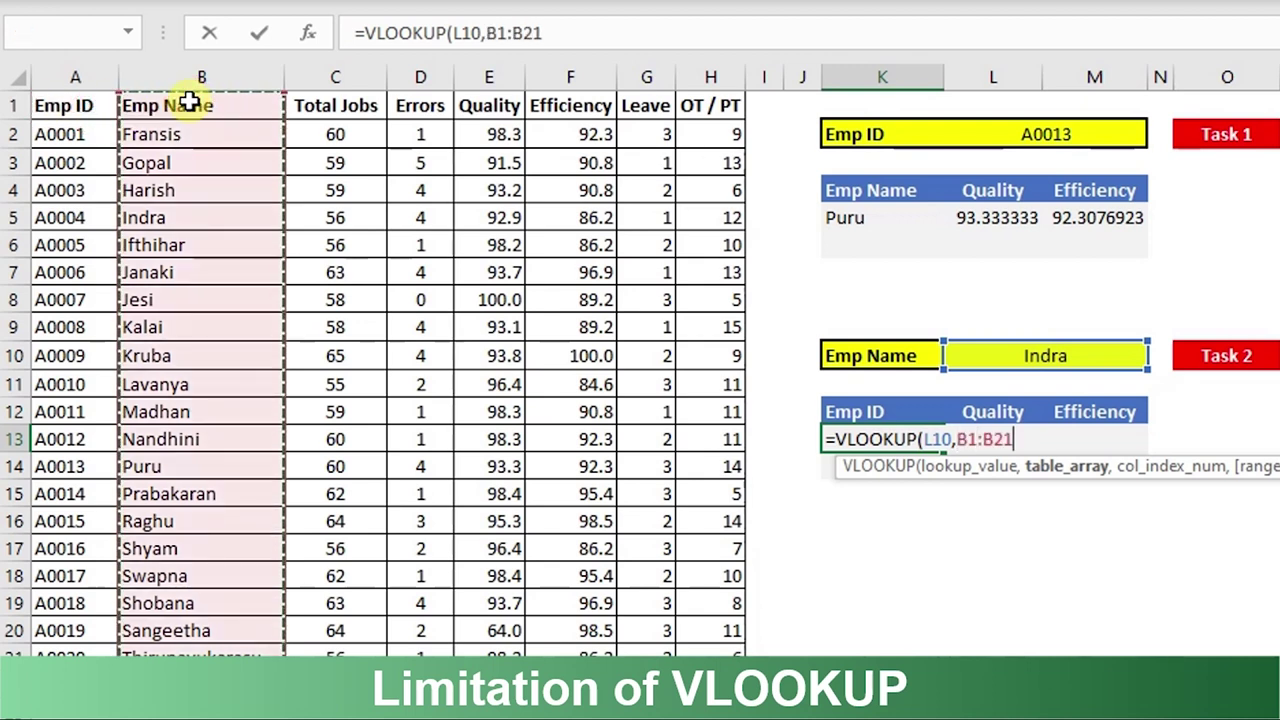
pyautogui.hotkey('ctrl', 'shift', 'Right')
pyautogui.hotkey('ctrl', 'shift', 'Left')
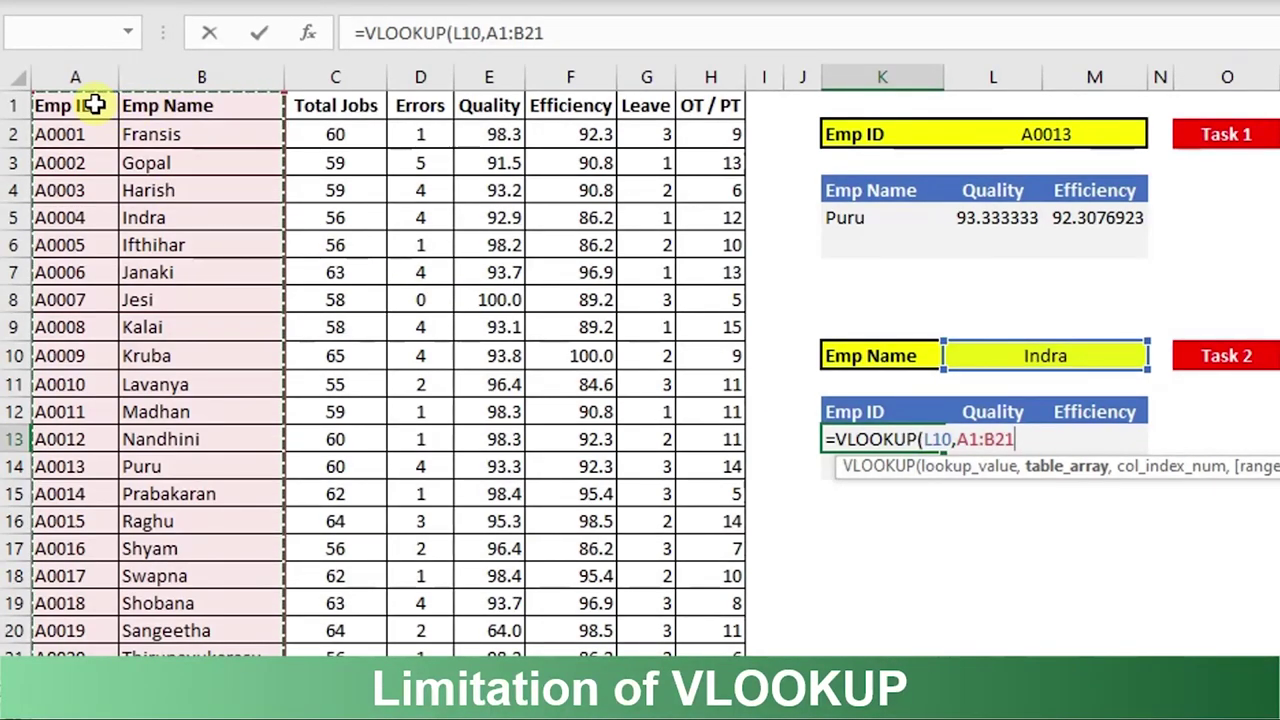
pyautogui.write(',')
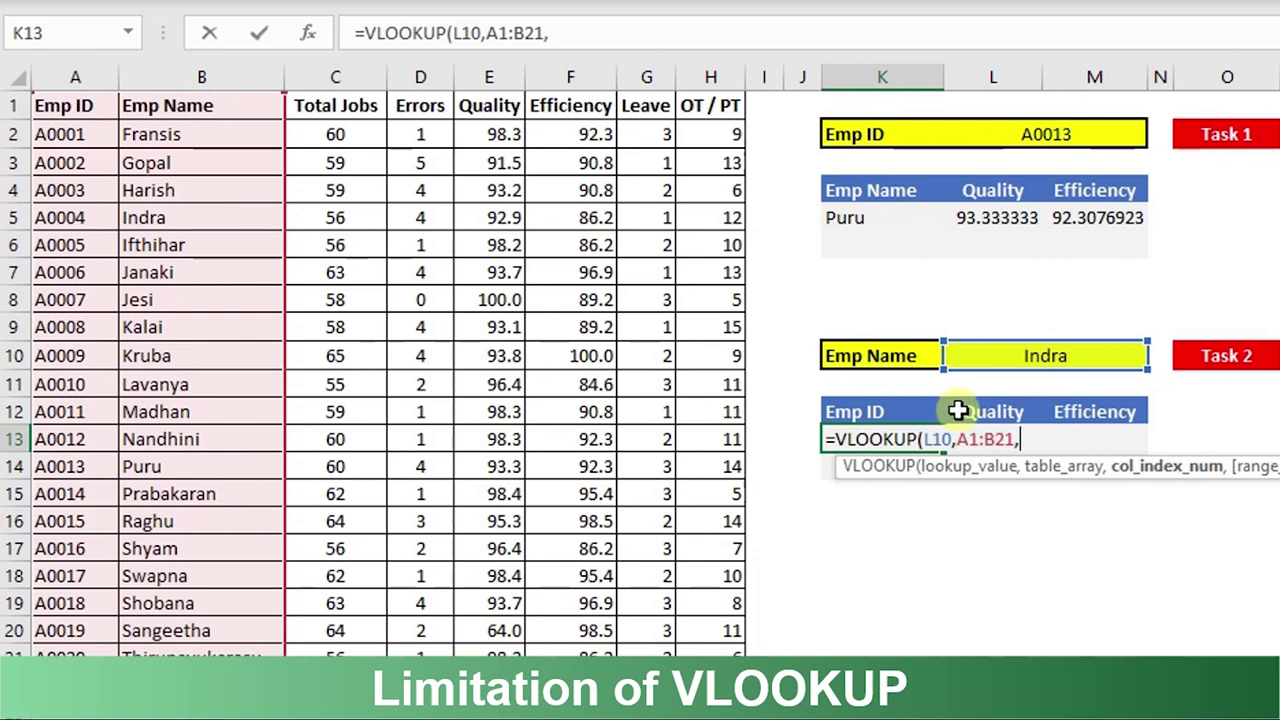
pyautogui.write('2,0')
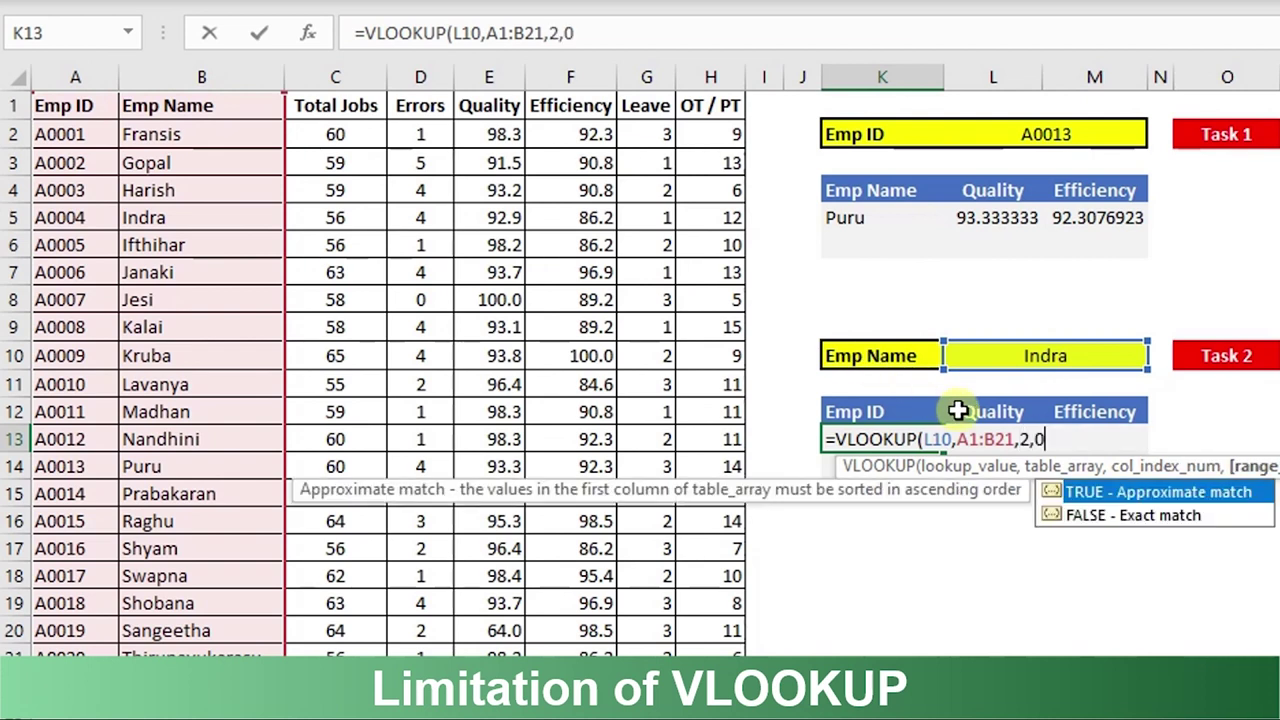
pyautogui.write(')')
pyautogui.press('Return')
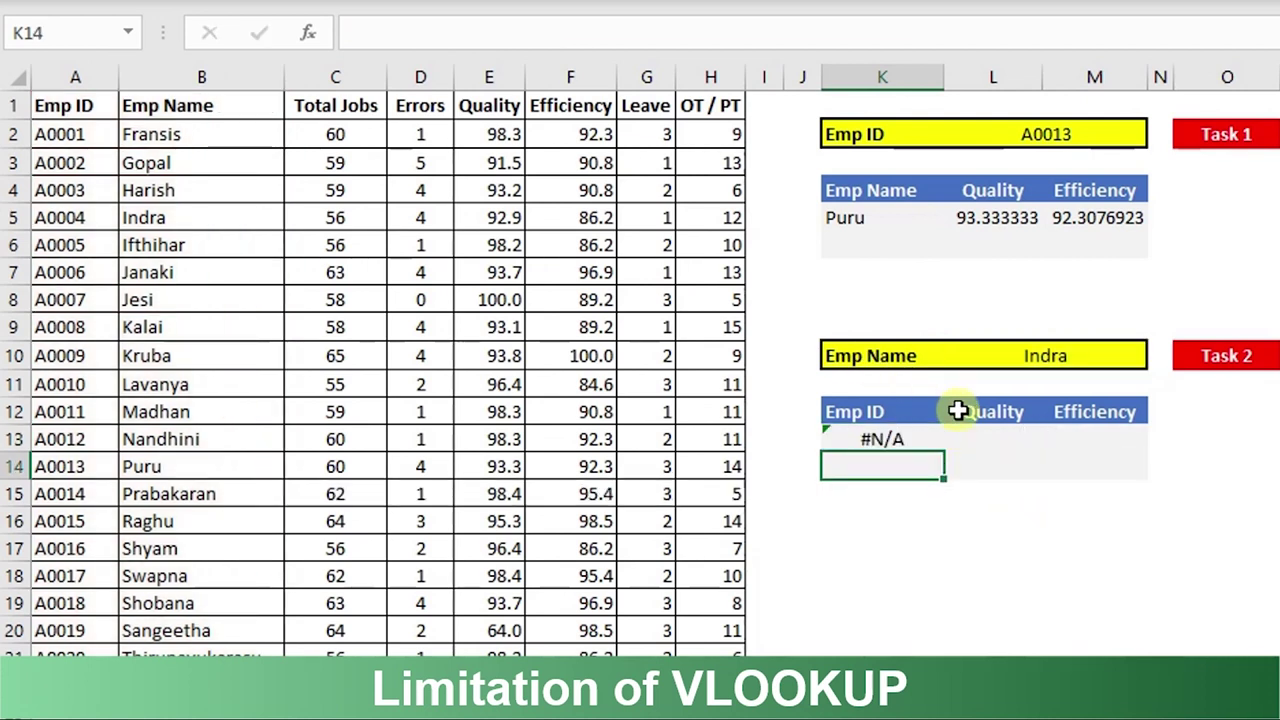
# Re-enter the K13 VLOOKUP formula, which still shows #N/A
pyautogui.click(910, 440)
pyautogui.doubleClick(910, 440)
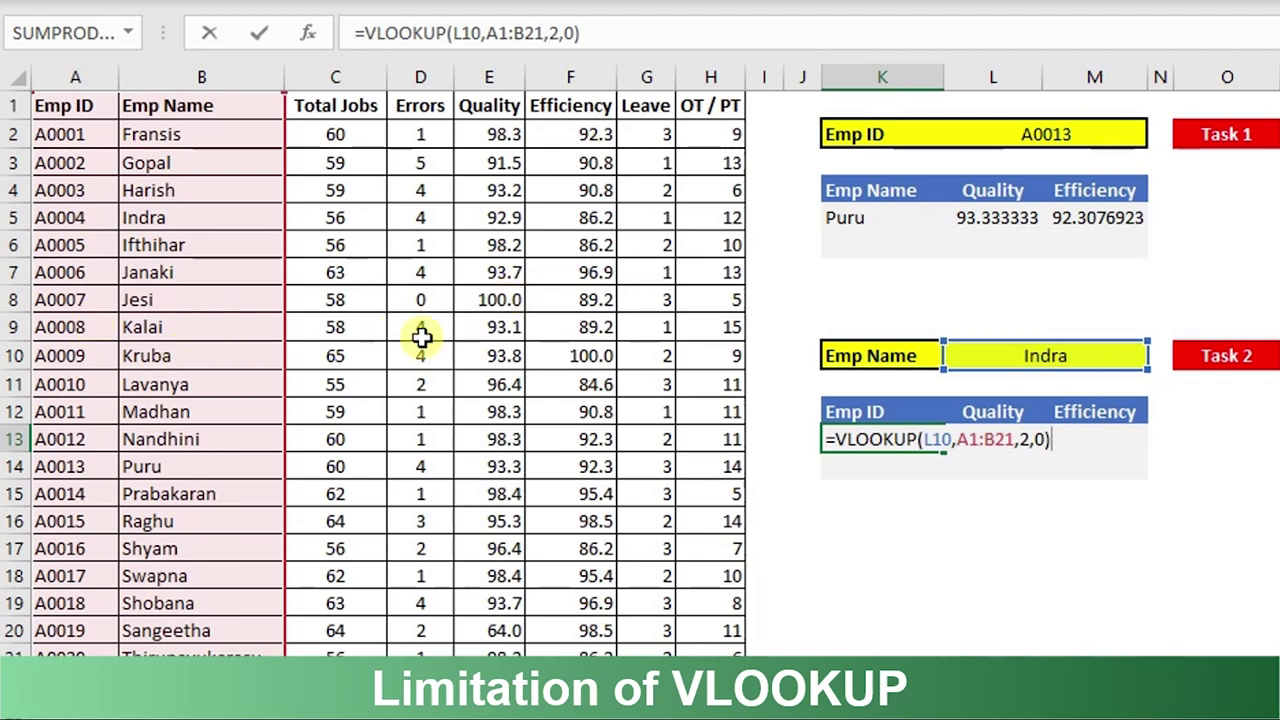
pyautogui.hotkey('ctrl', 'Return')
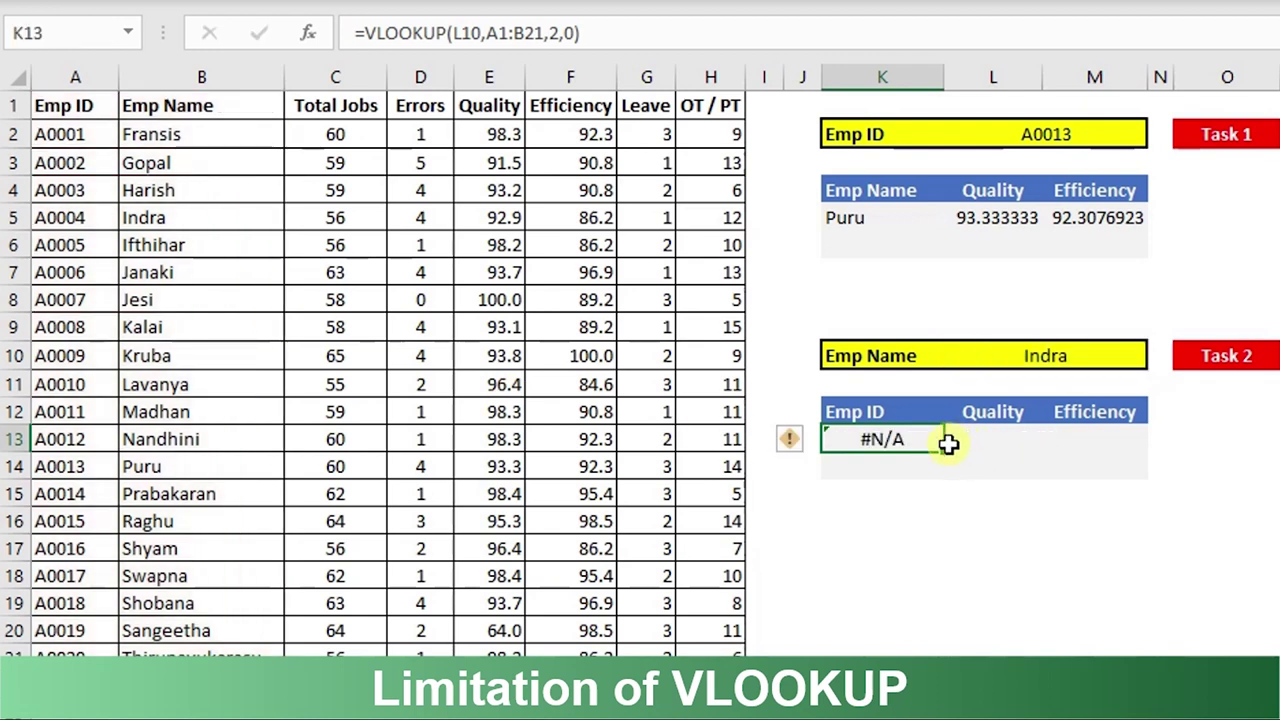
# Delete the #N/A formula from K13 and compare the Emp Name and Emp ID columns
pyautogui.press('Delete')
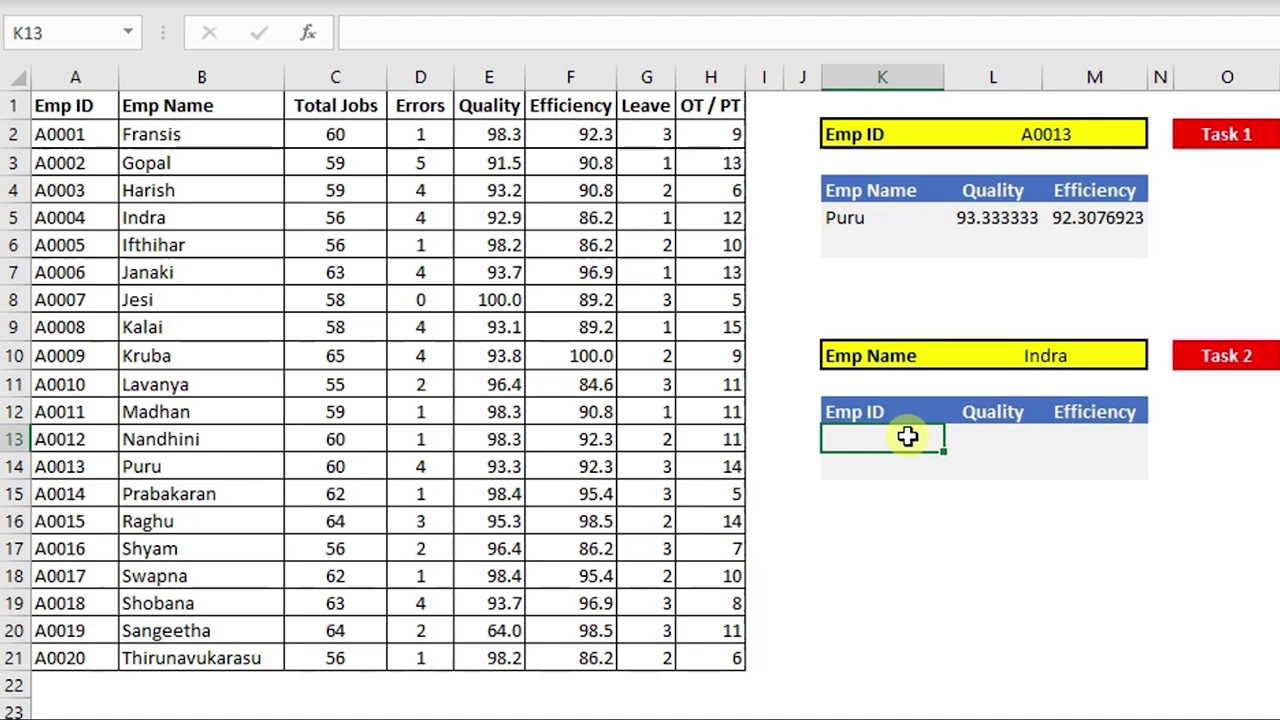
pyautogui.click(1088, 358)
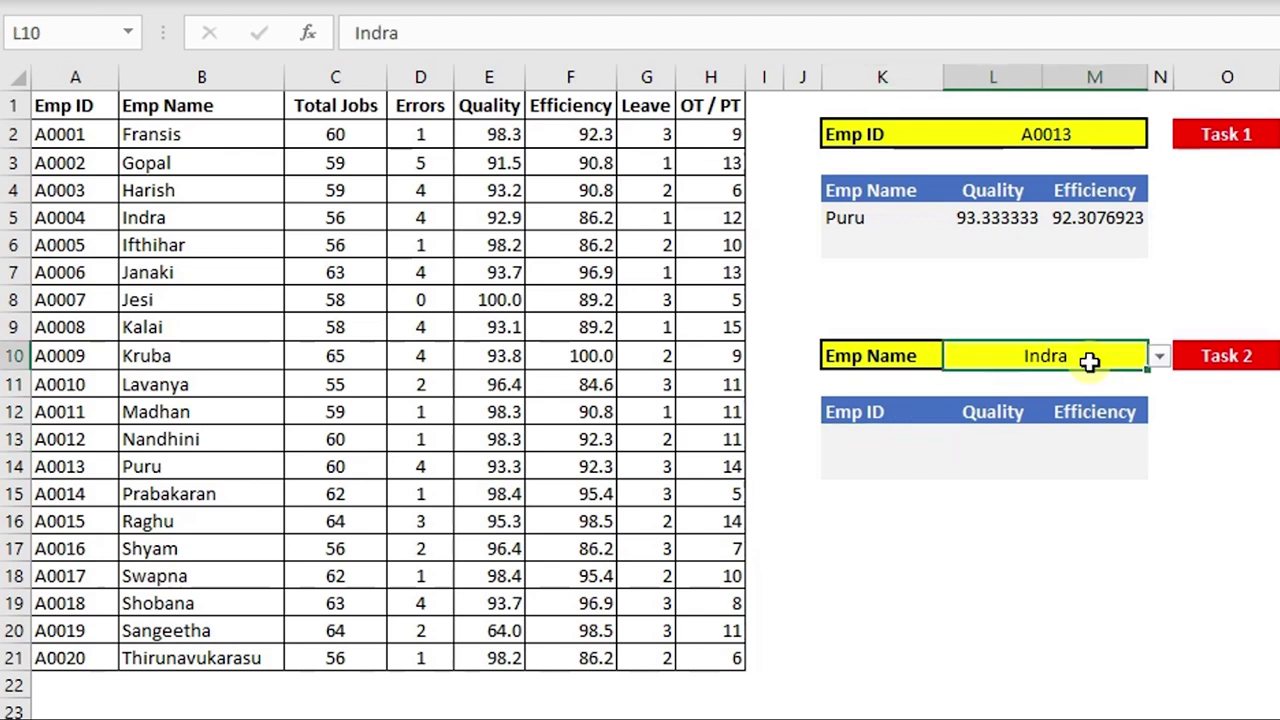
pyautogui.click(240, 80)
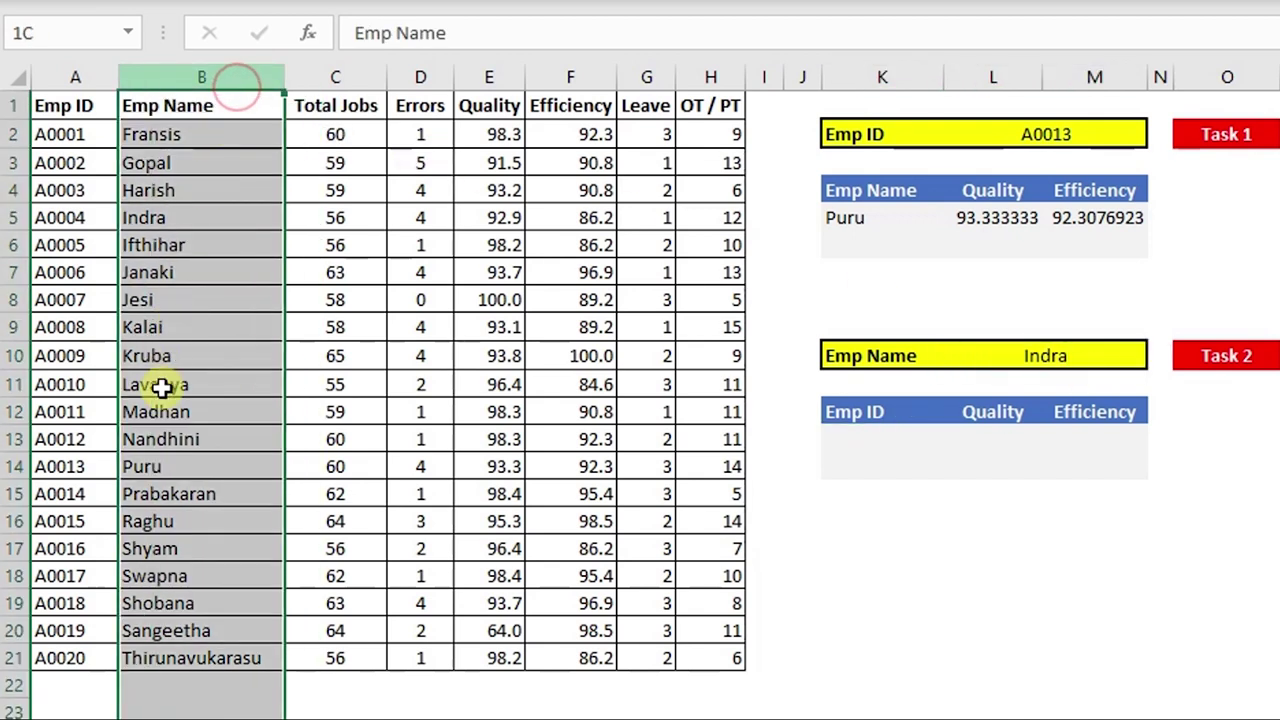
pyautogui.click(843, 435)
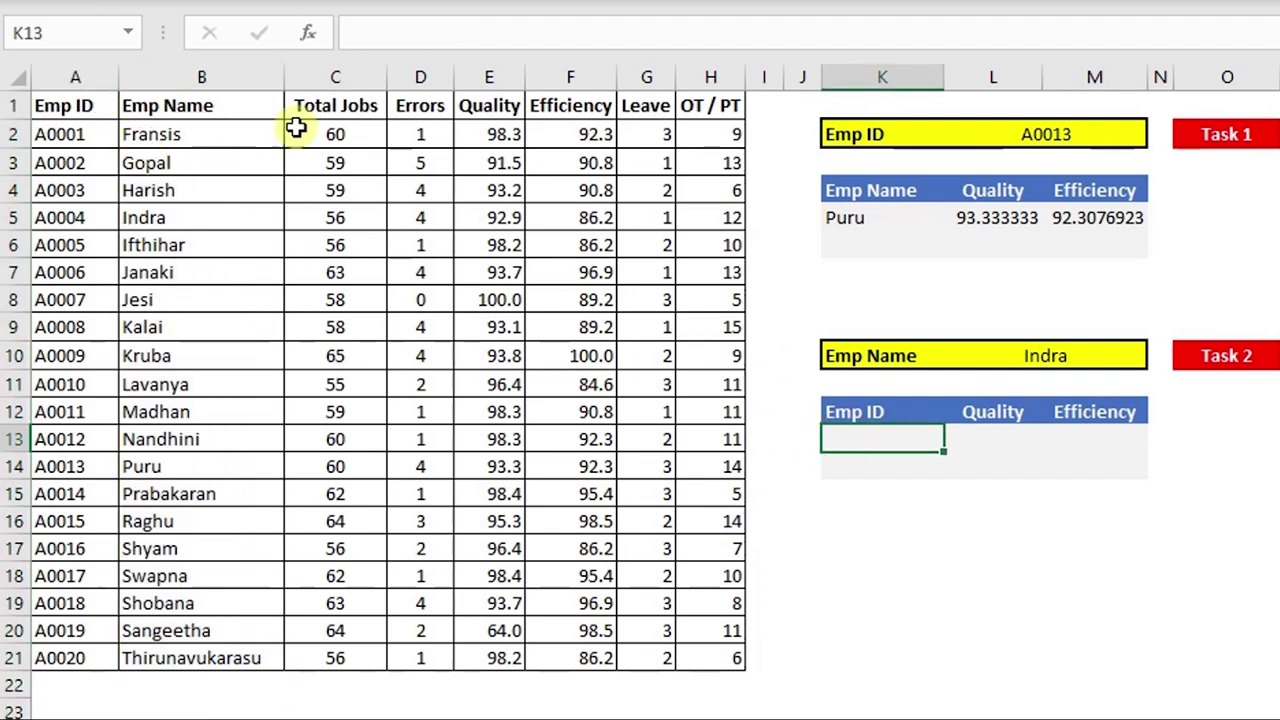
pyautogui.click(87, 78)
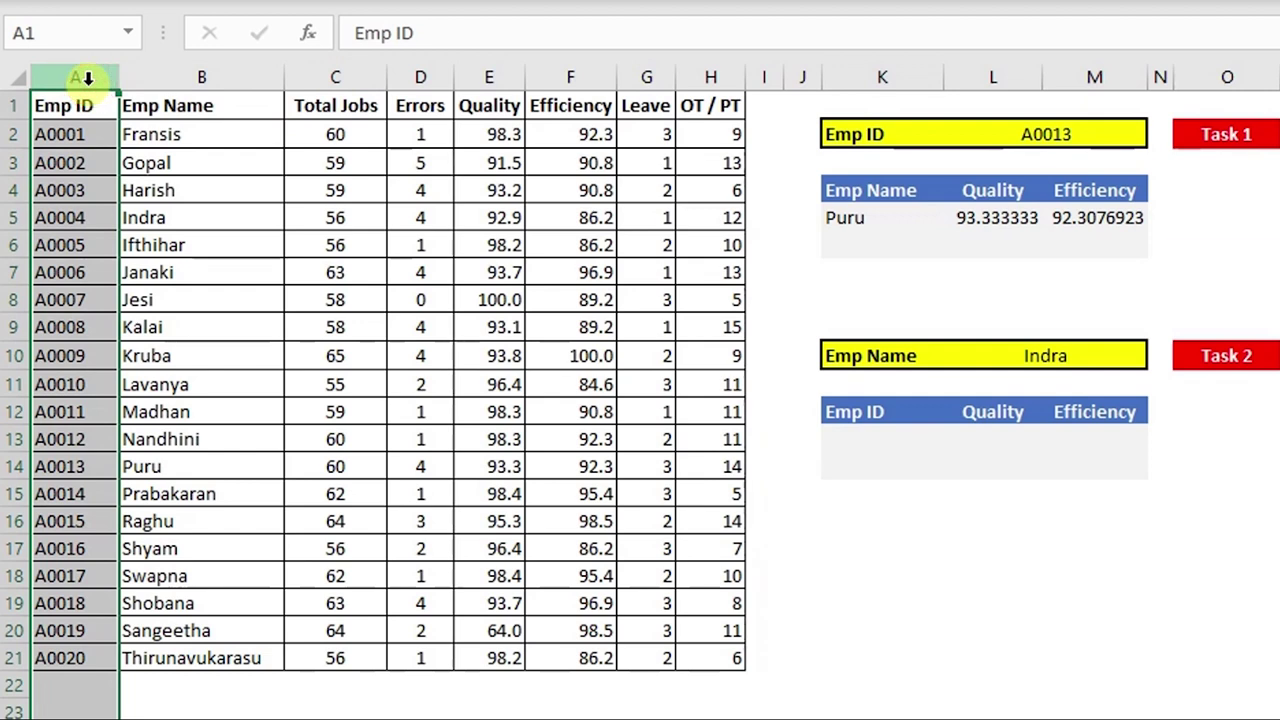
pyautogui.click(833, 436)
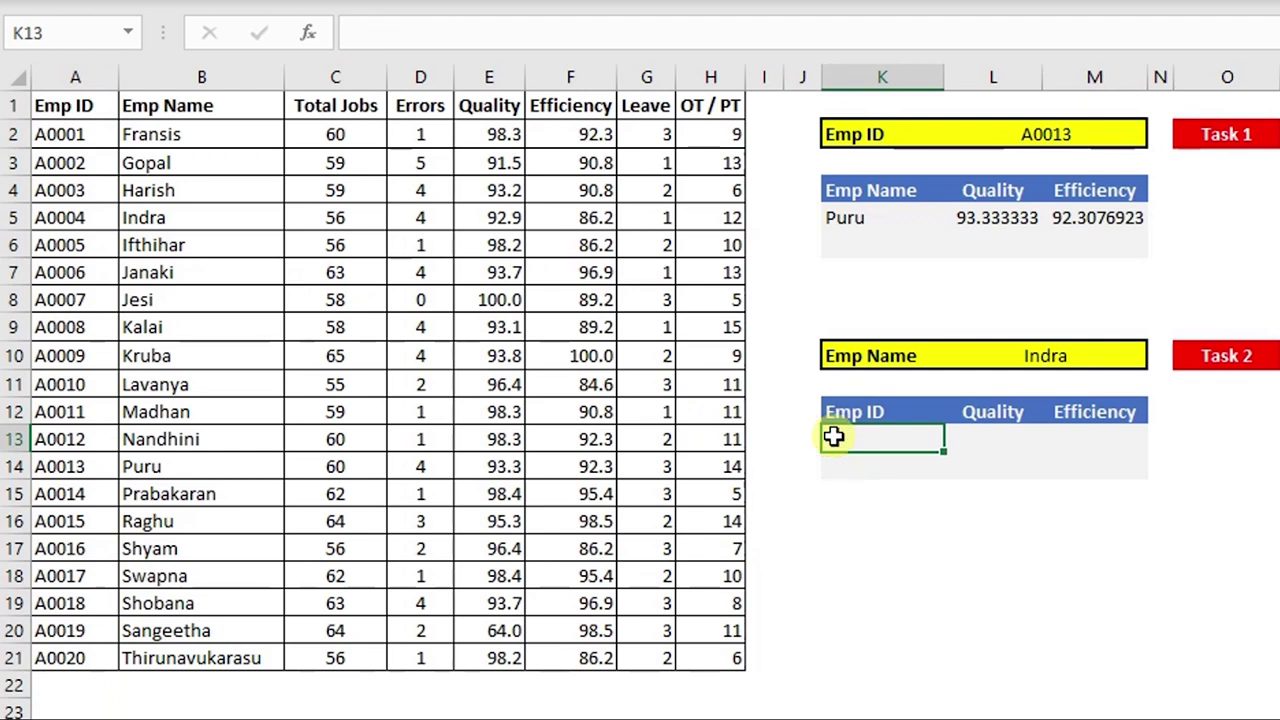
# Start an INDEX formula in K13 that returns from the Emp ID range A2:A21
pyautogui.doubleClick(834, 436)
pyautogui.write('=ind')
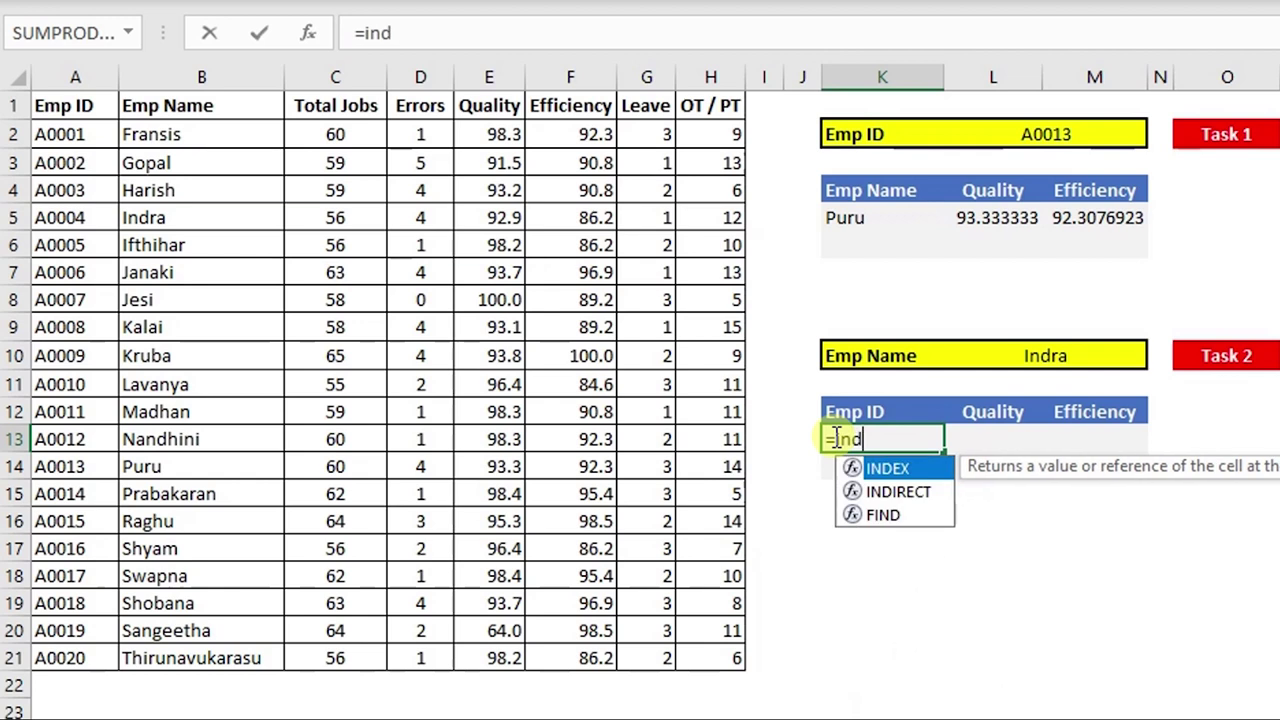
pyautogui.press('Tab')
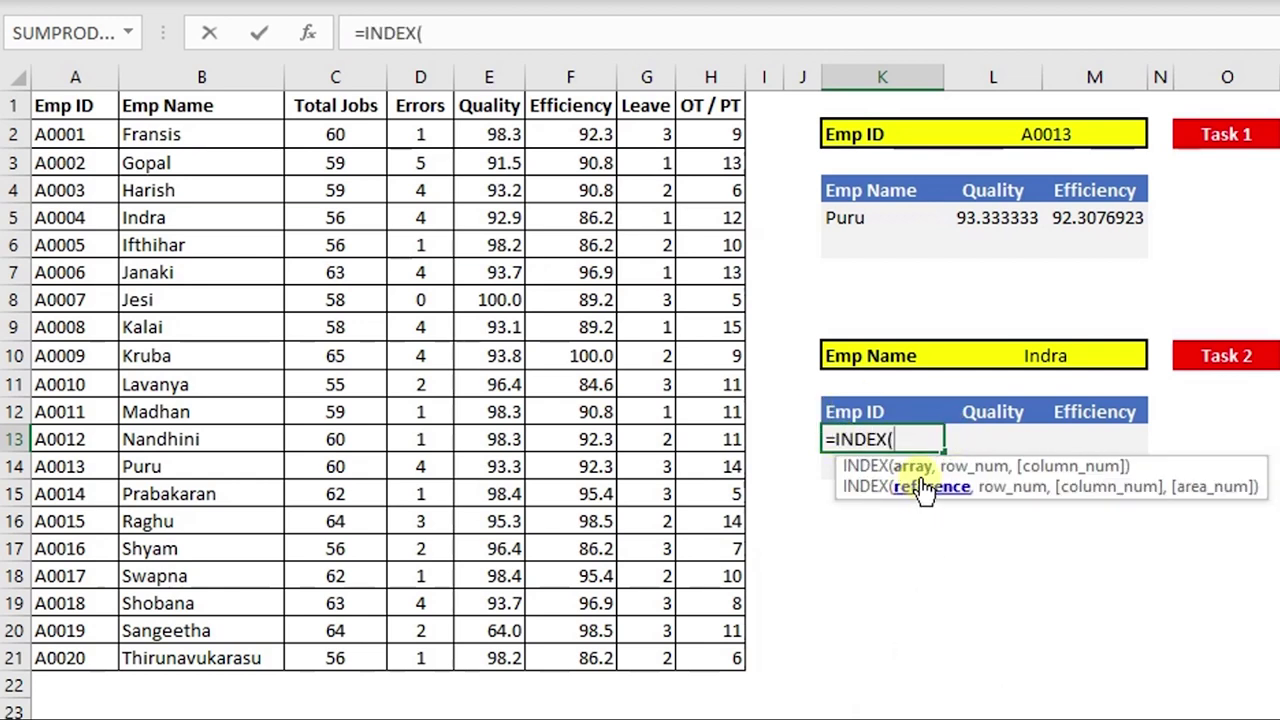
pyautogui.click(94, 134)
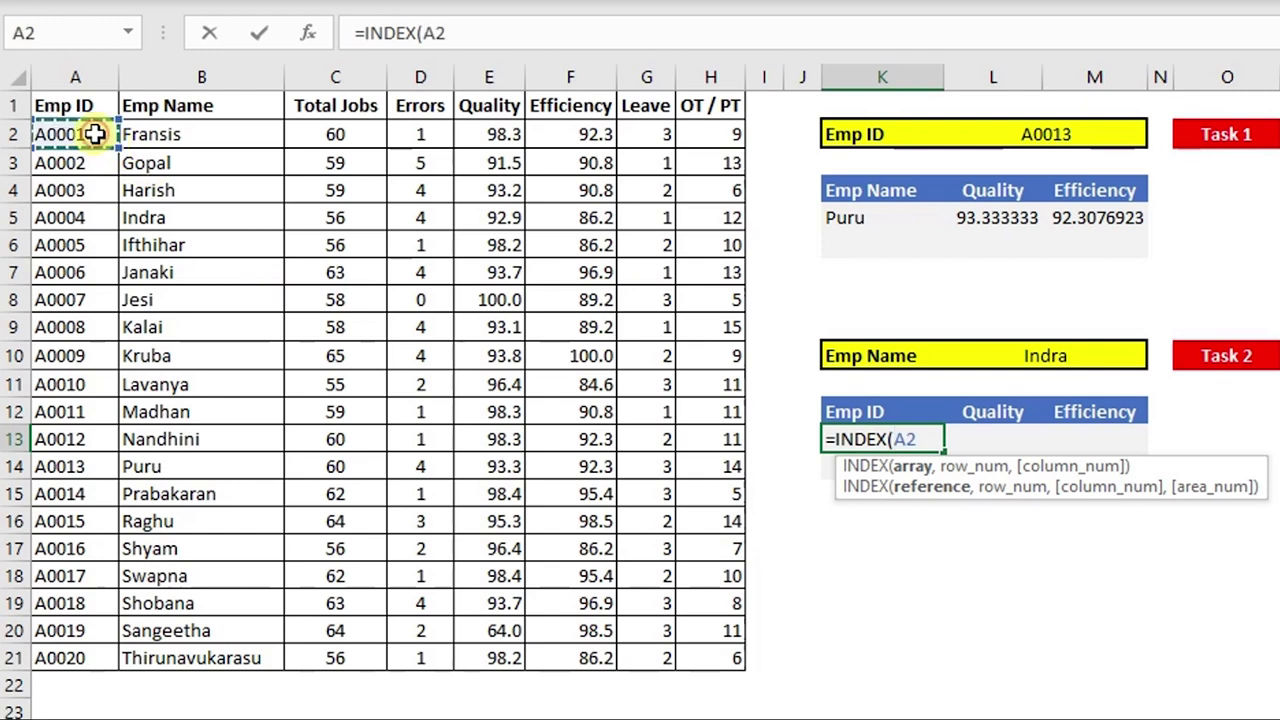
pyautogui.hotkey('ctrl', 'shift', 'Down')
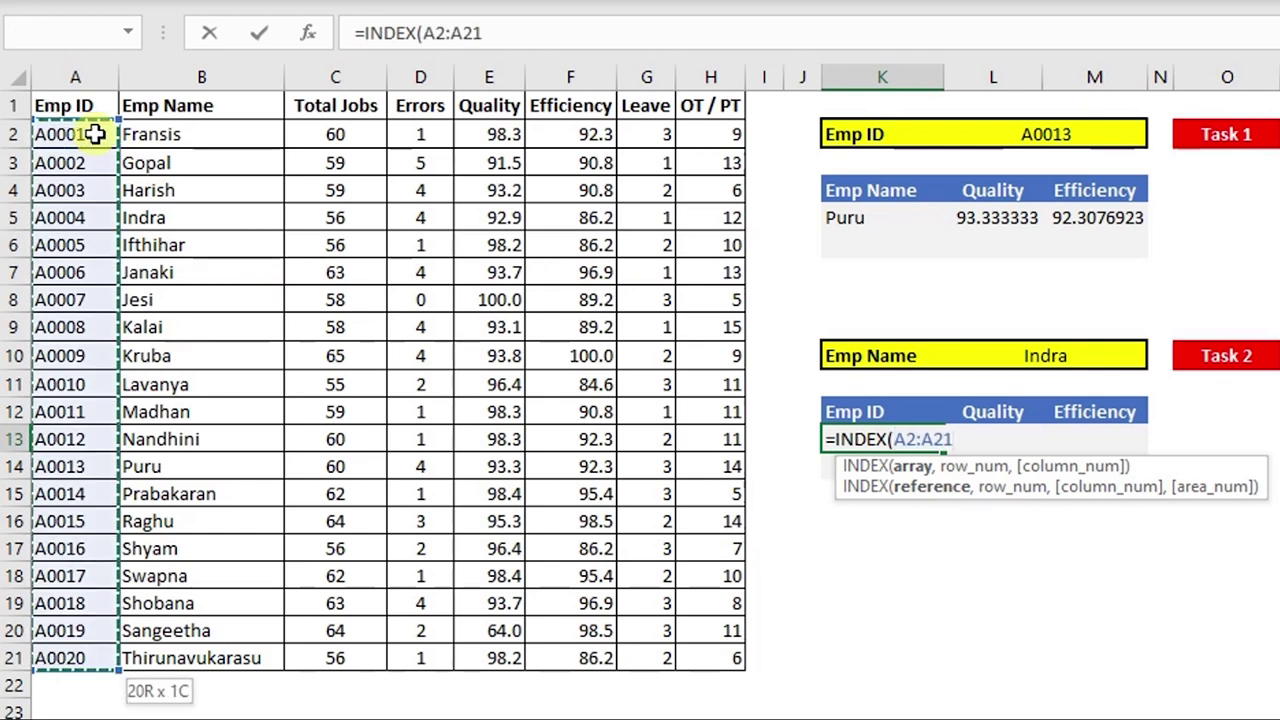
pyautogui.write(',')
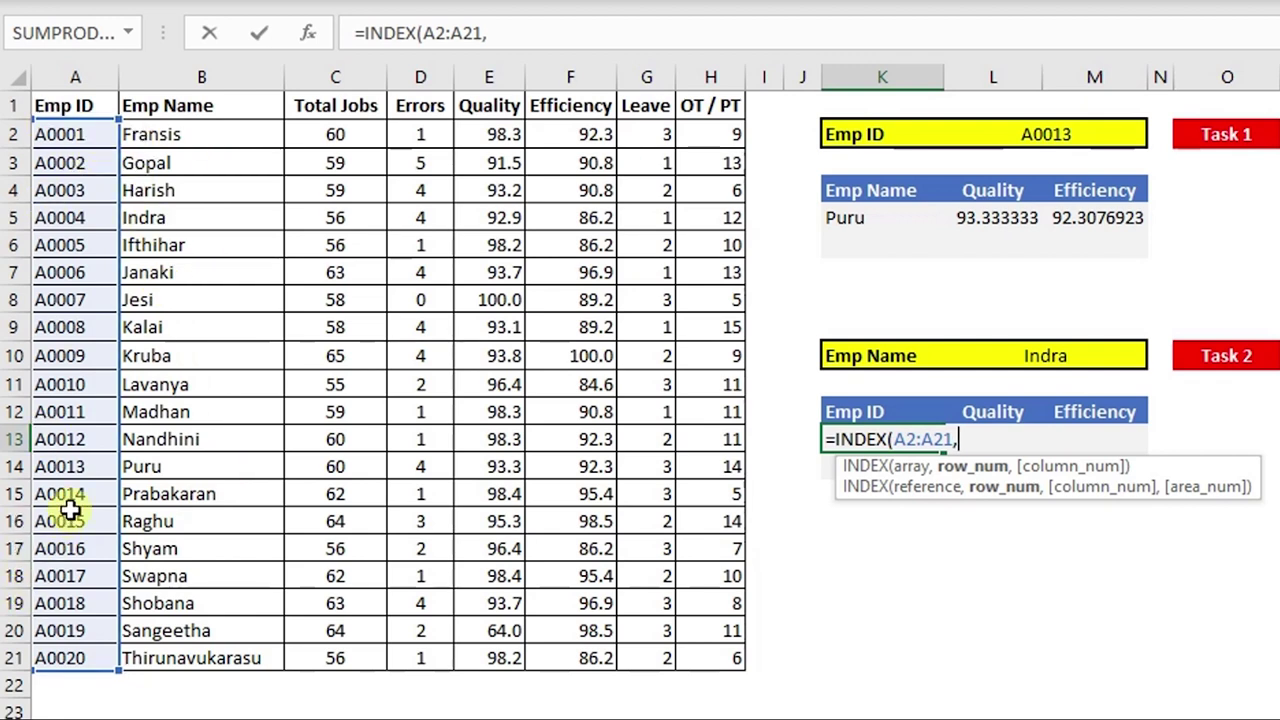
# Nest MATCH(L10,B2:B21,0) as the row argument and enter it, returning A0004
pyautogui.write('match')
pyautogui.press('Tab')
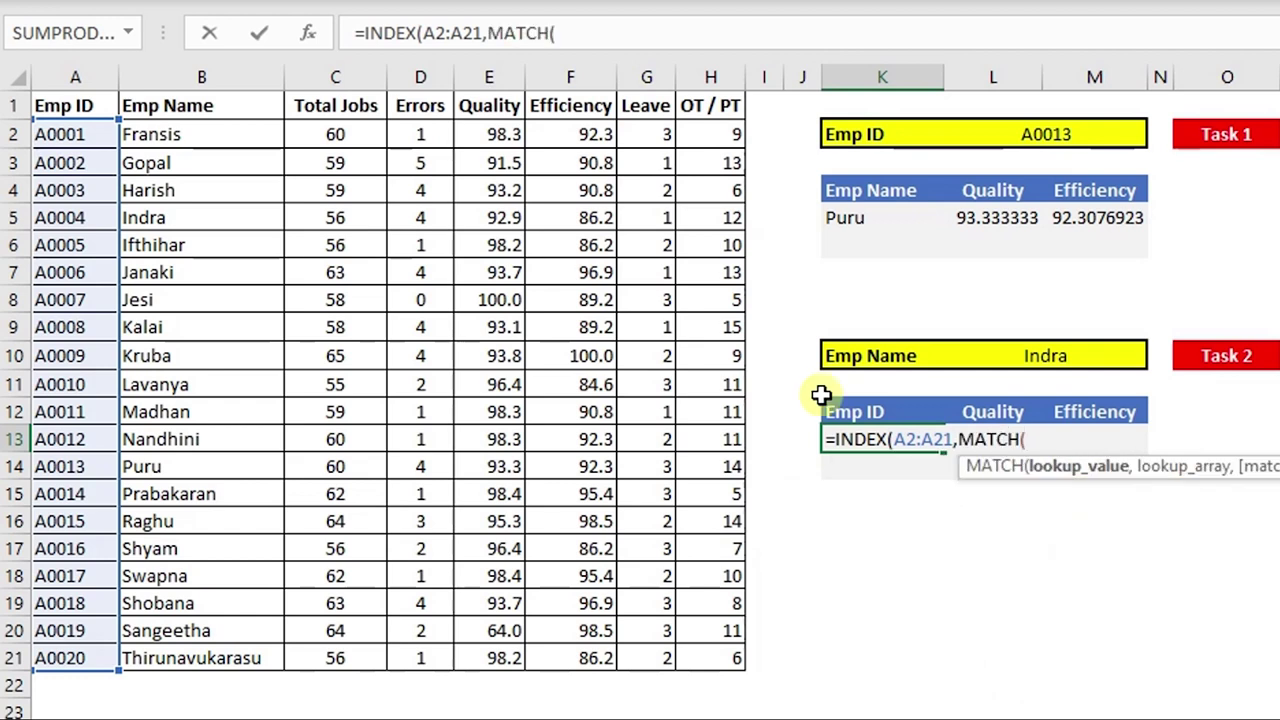
pyautogui.click(1040, 358)
pyautogui.write(',')
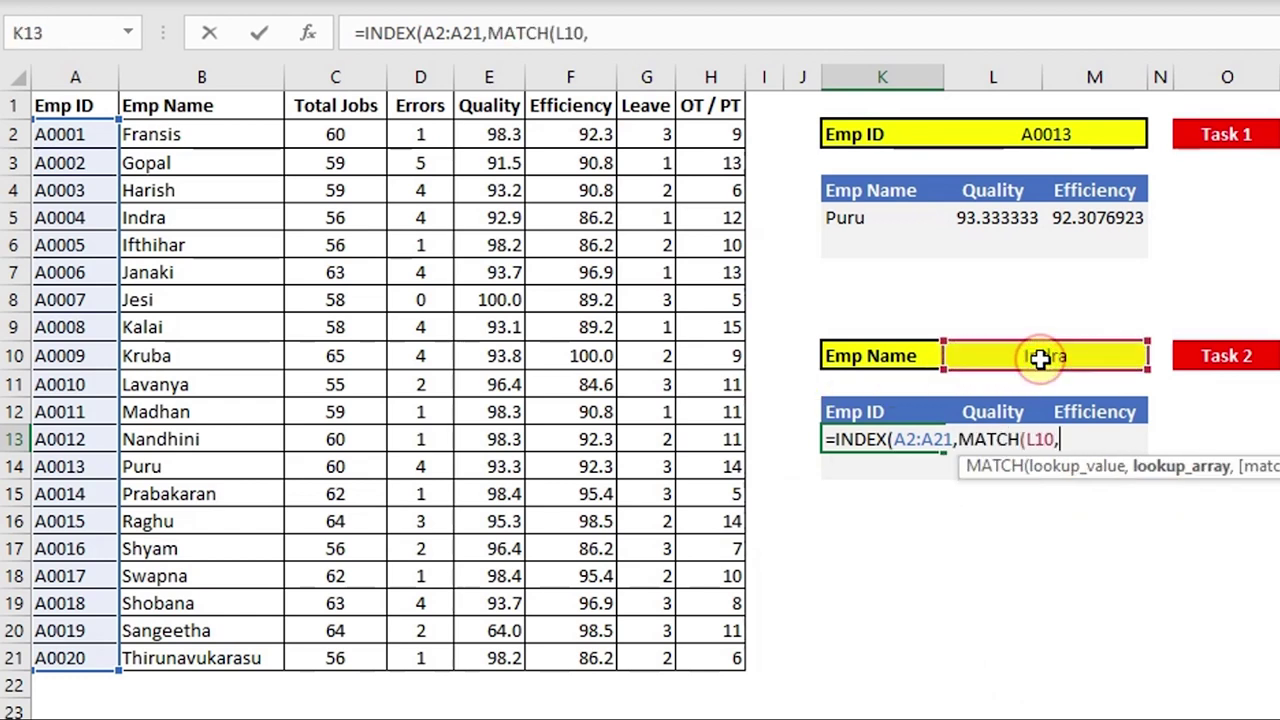
pyautogui.click(224, 122)
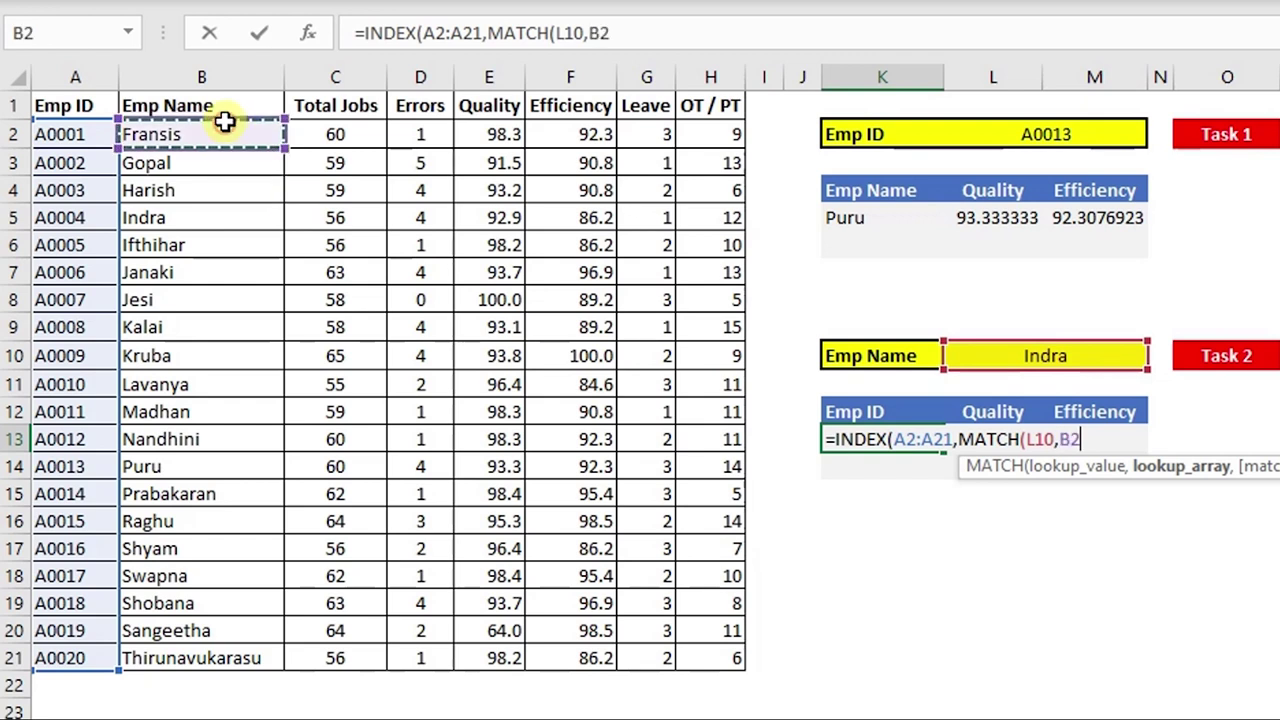
pyautogui.hotkey('ctrl', 'shift', 'Down')
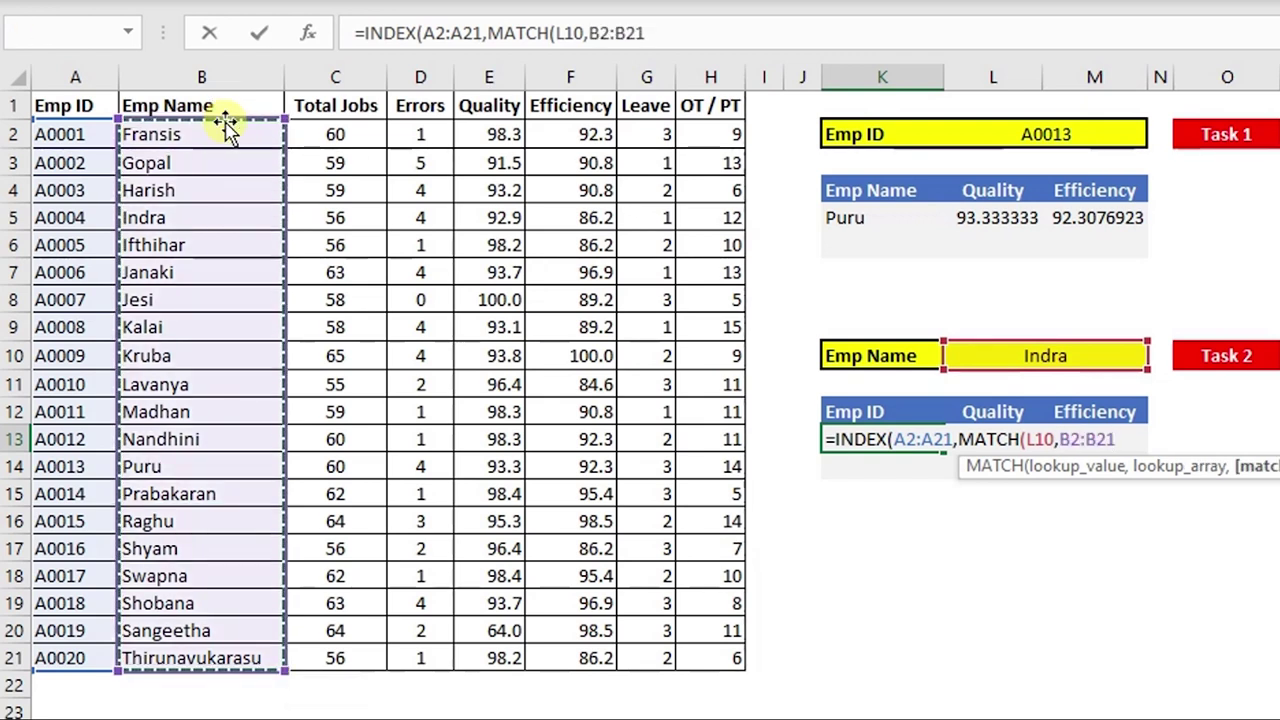
pyautogui.write(',')
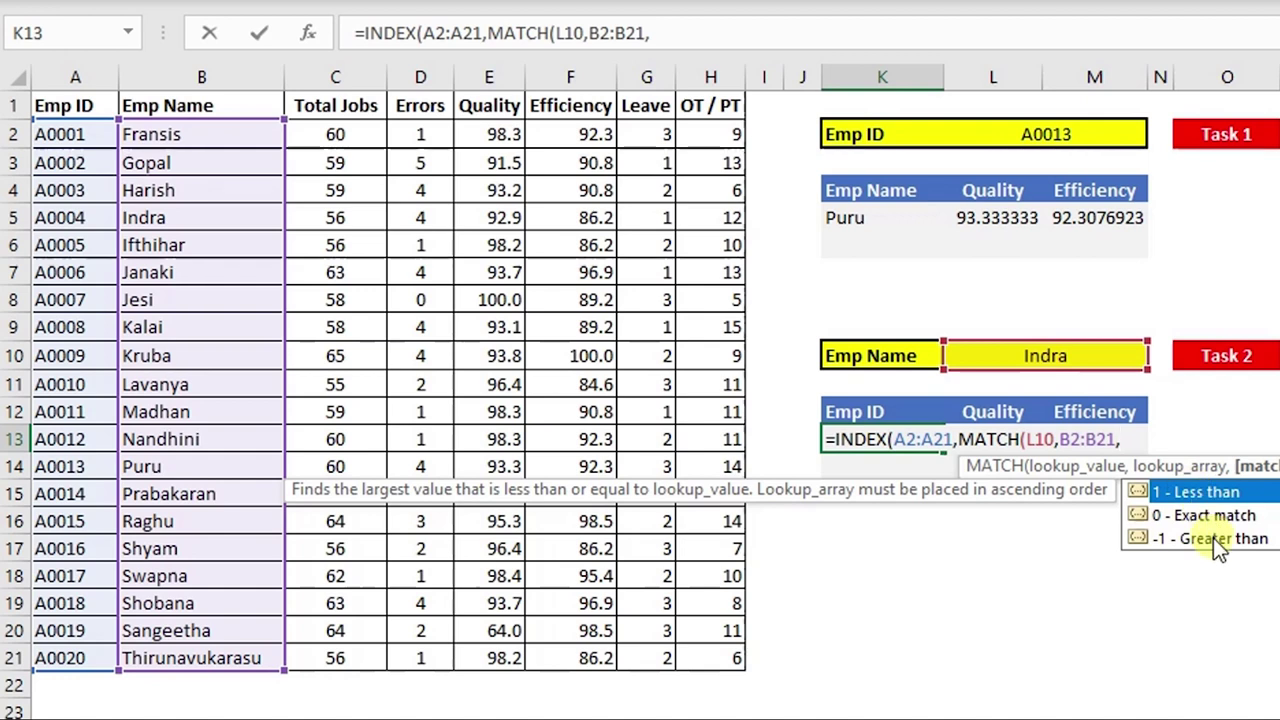
pyautogui.write('0)')
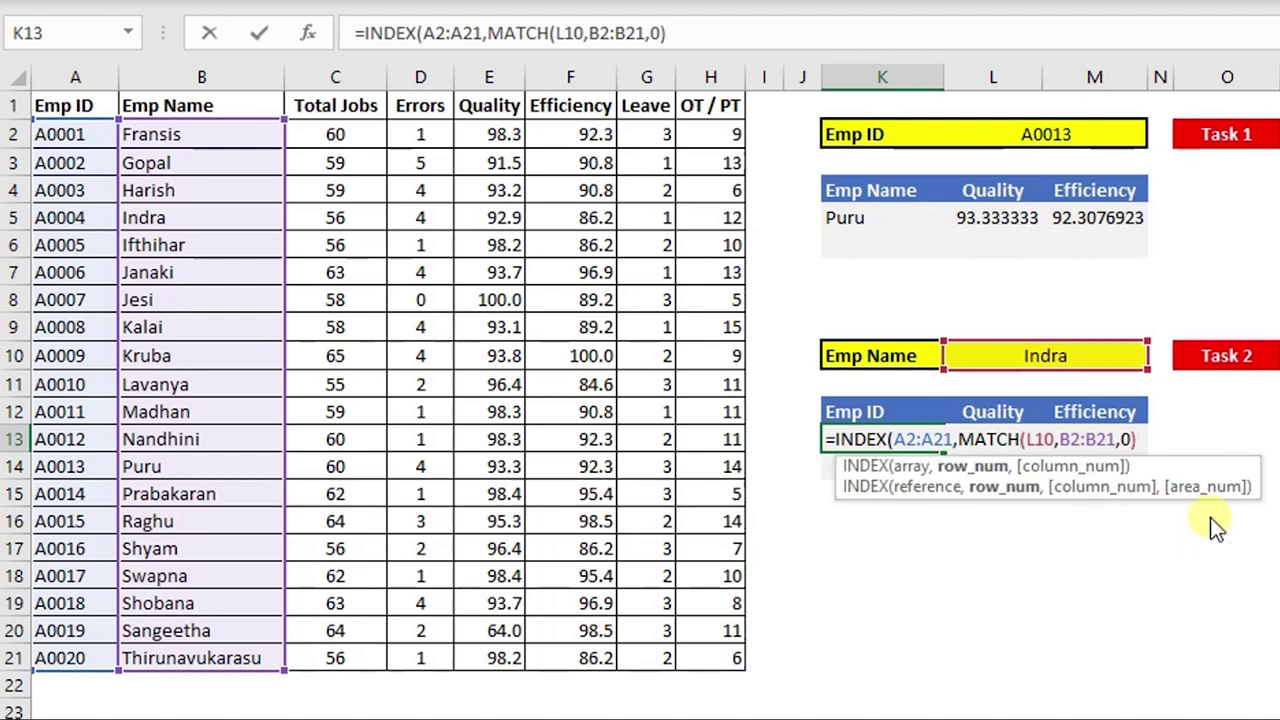
pyautogui.write(')')
pyautogui.hotkey('ctrl', 'Return')
pyautogui.press('Return')
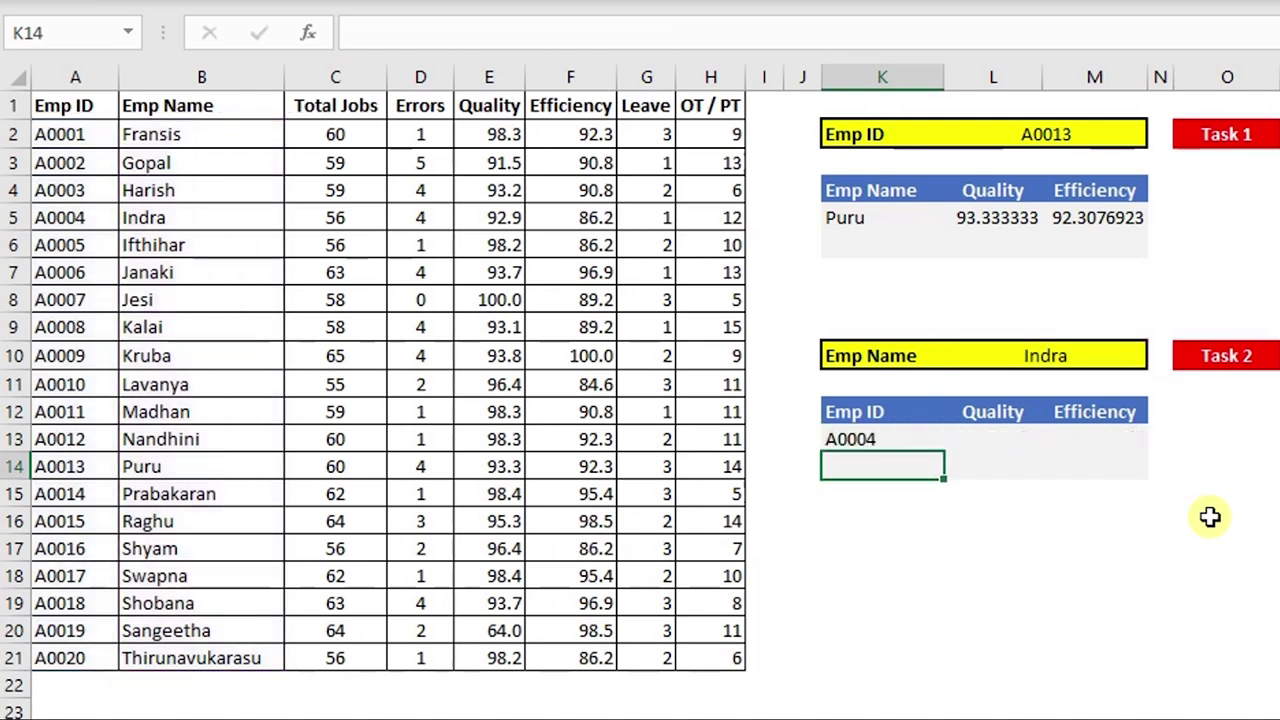
# Confirm A0004 is Indra's ID in A5, review K13's formula, then clear K13
pyautogui.click(1068, 356)
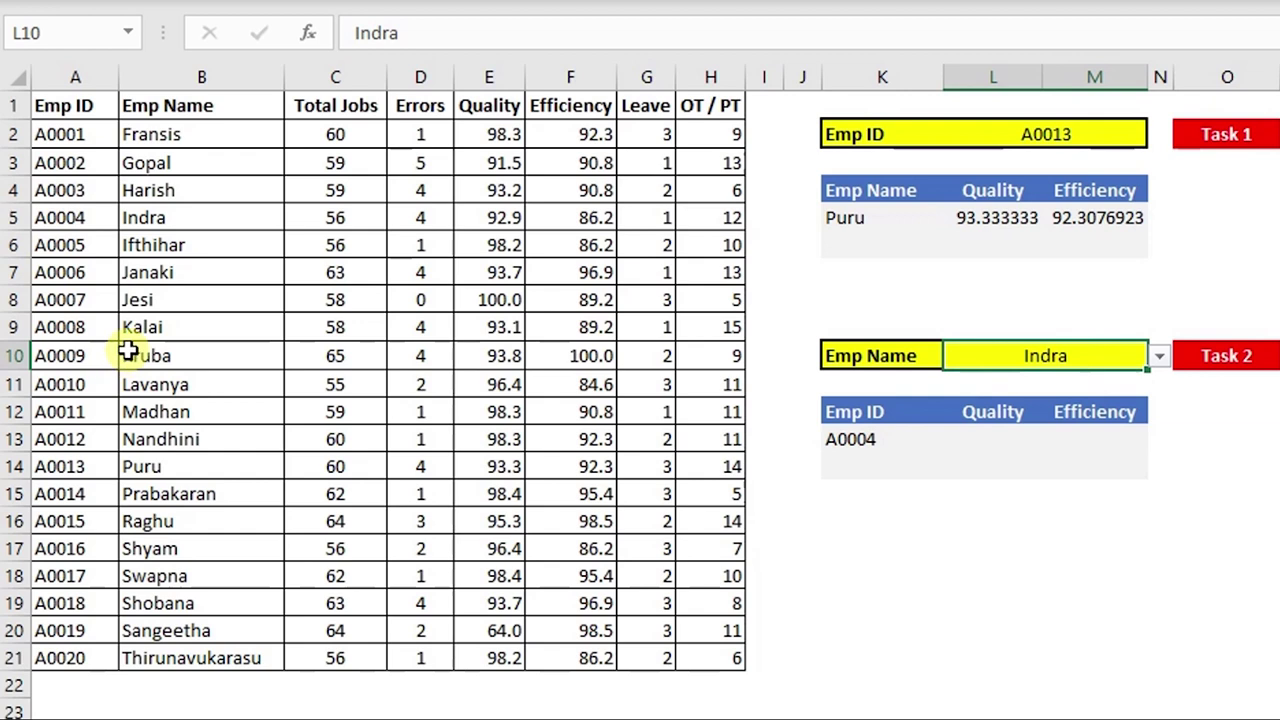
pyautogui.click(91, 219)
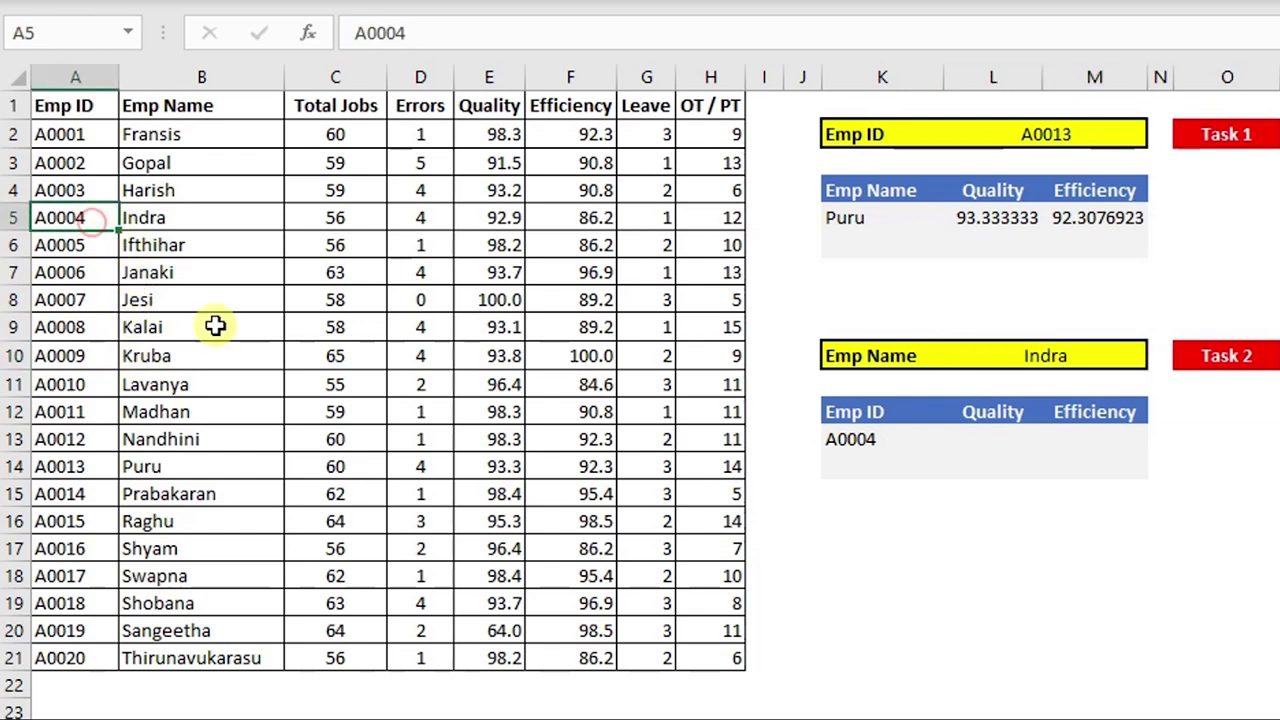
pyautogui.doubleClick(884, 441)
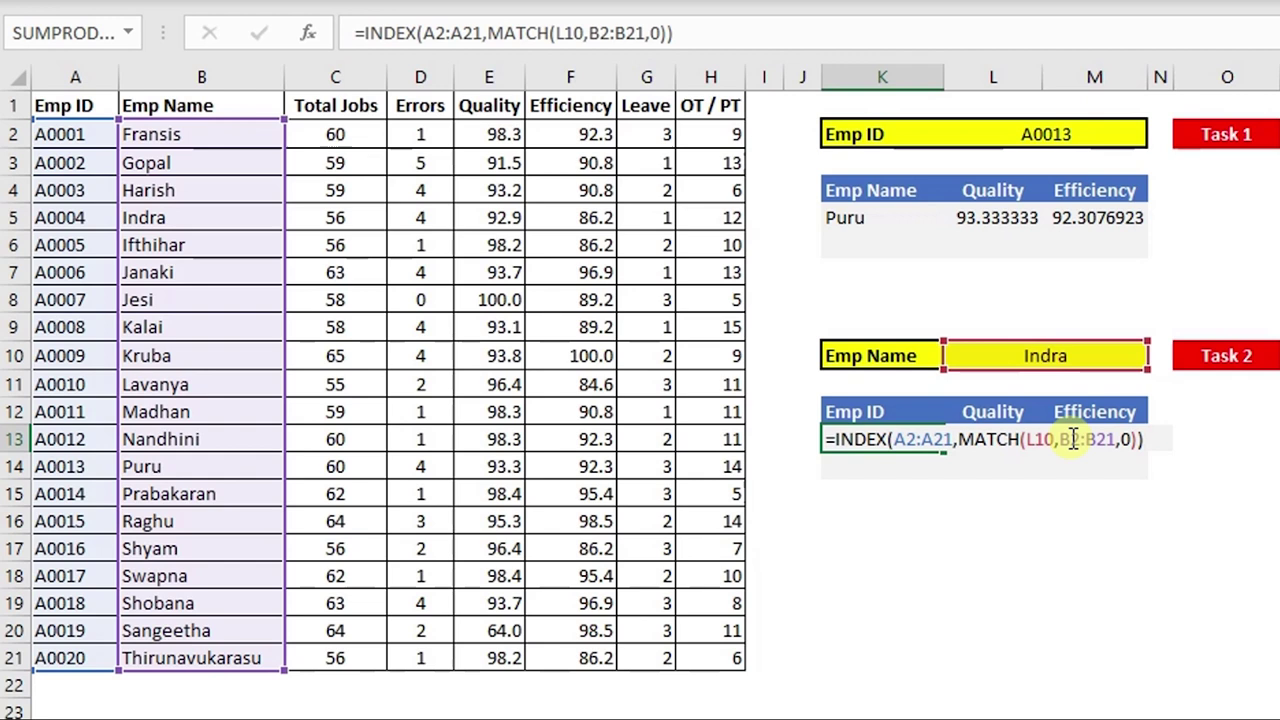
pyautogui.hotkey('ctrl', 'Return')
pyautogui.doubleClick(849, 450)
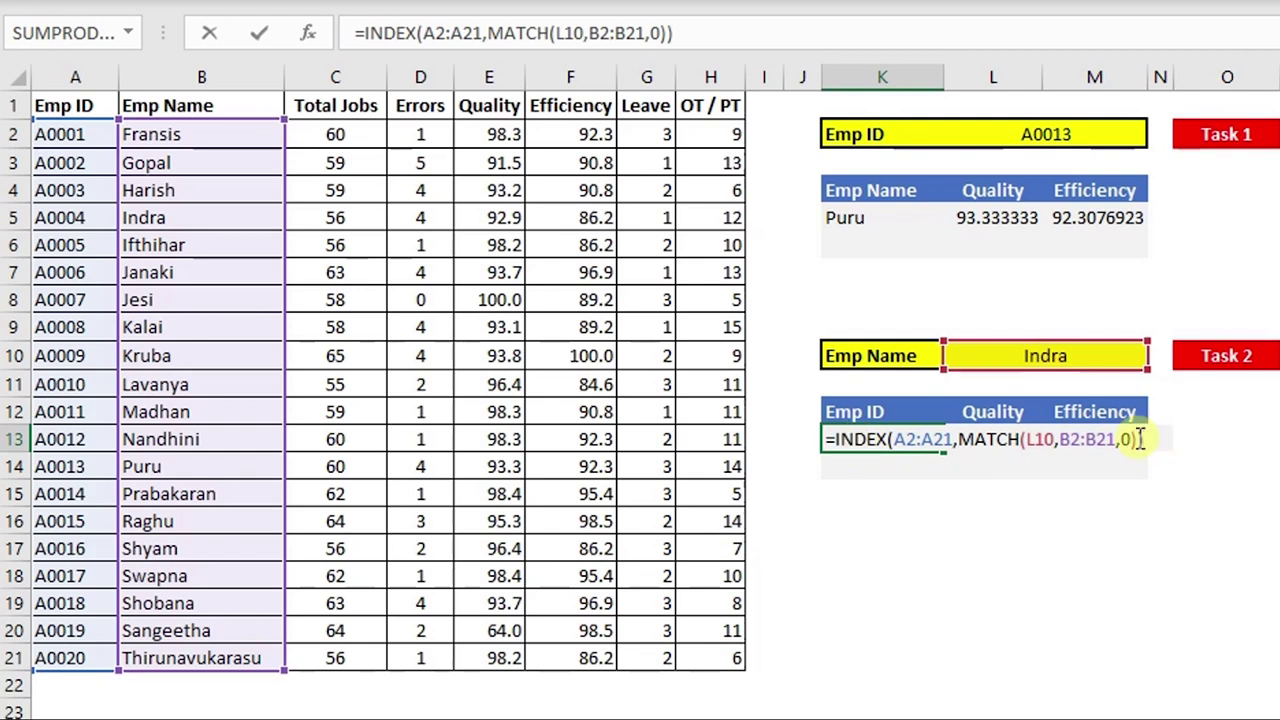
pyautogui.press('Escape')
pyautogui.press('Delete')
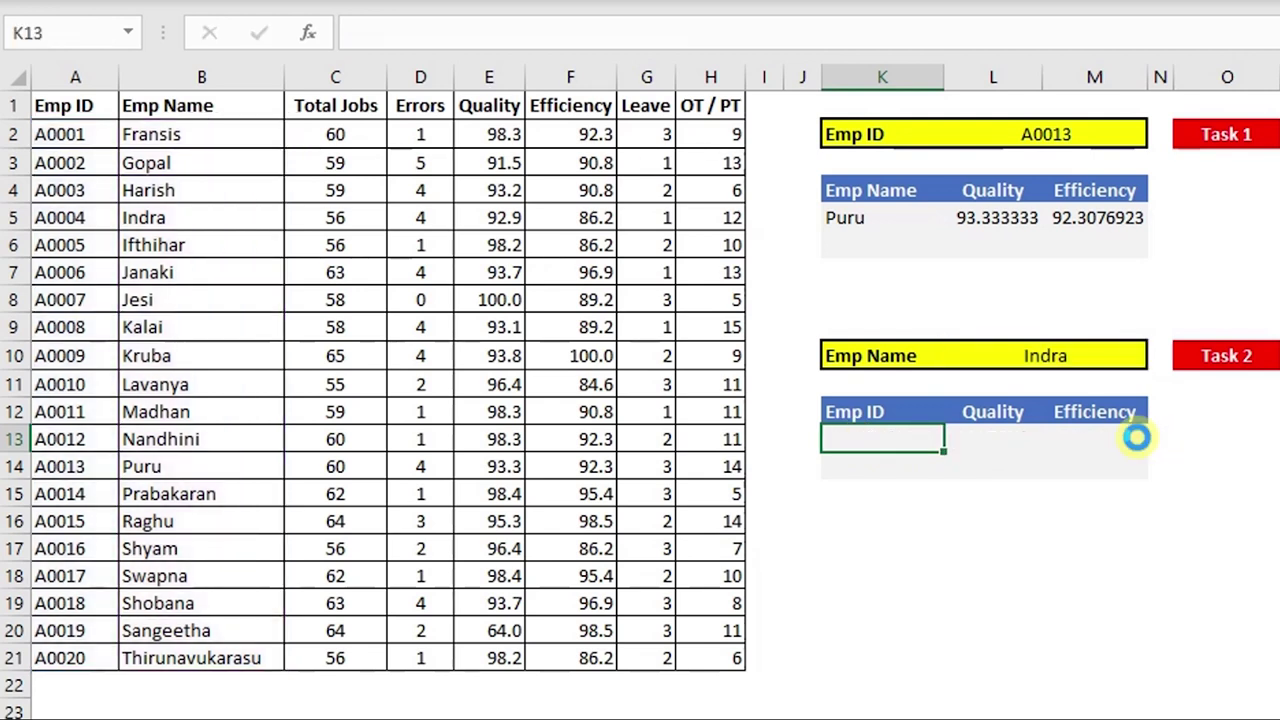
# Begin =INDEX( in K13 with A2:A21 as the returned range
pyautogui.write('=')
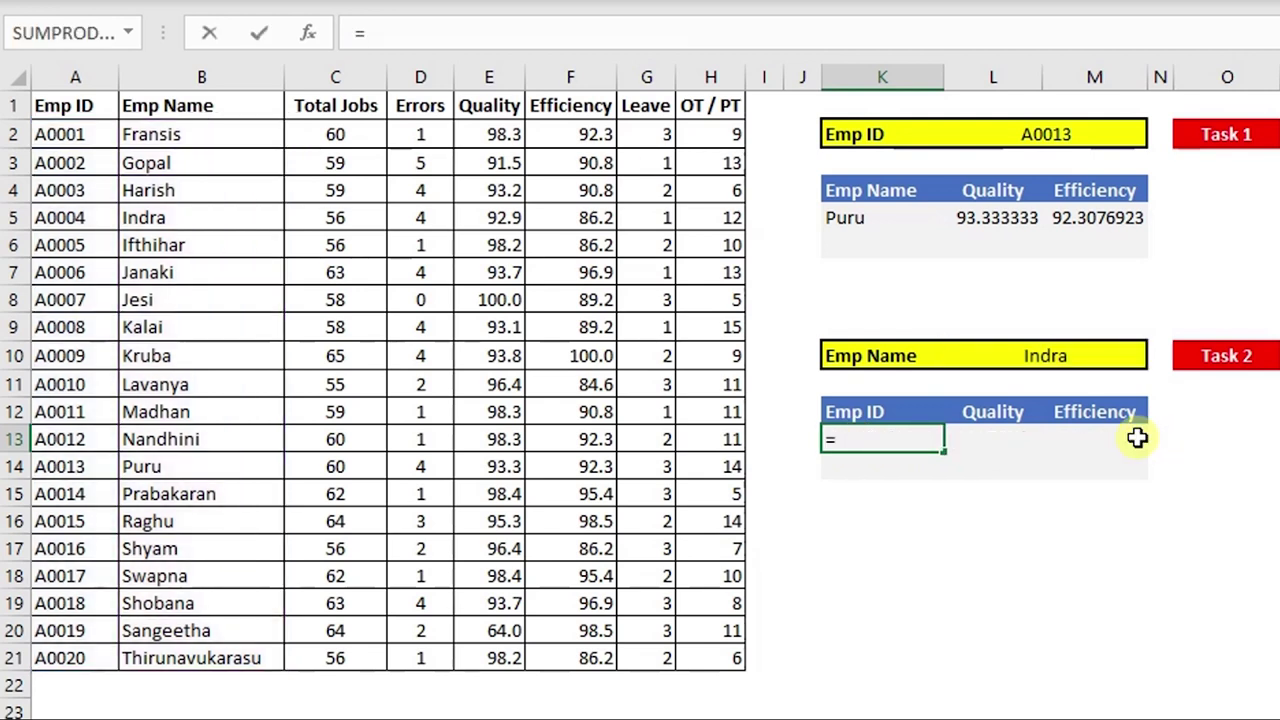
pyautogui.write('ind')
pyautogui.press('Tab')
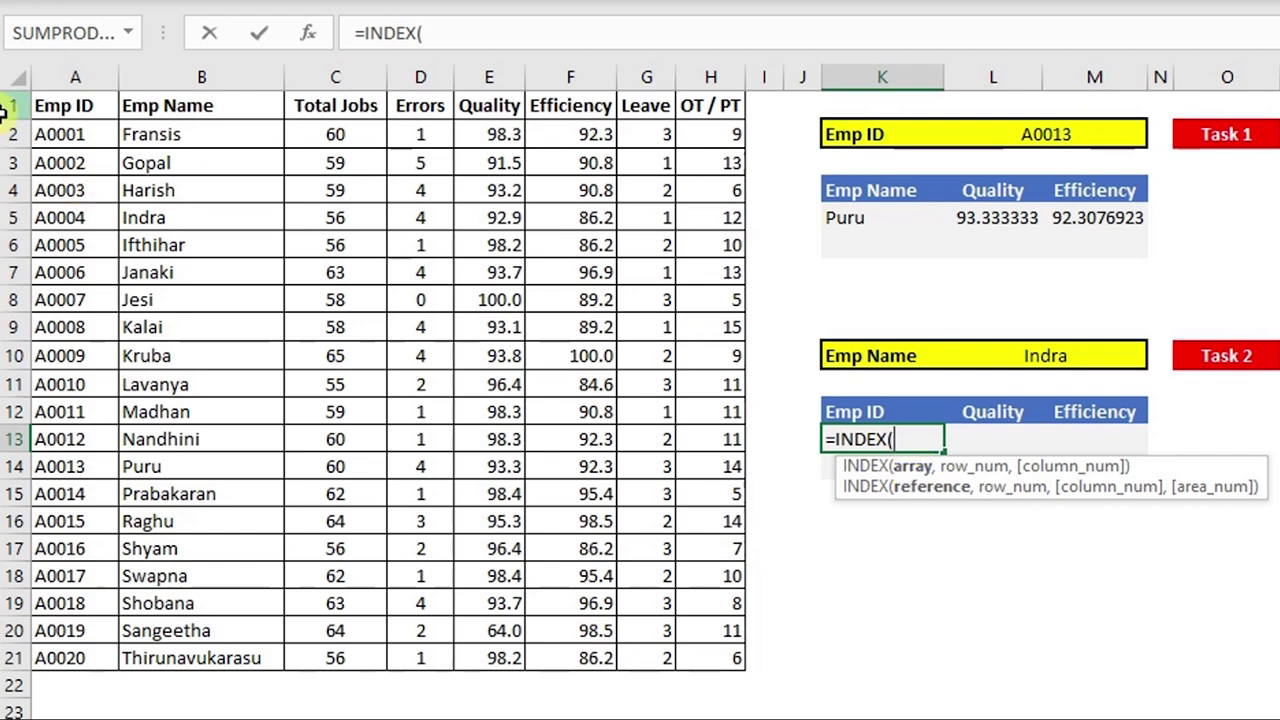
pyautogui.click(60, 134)
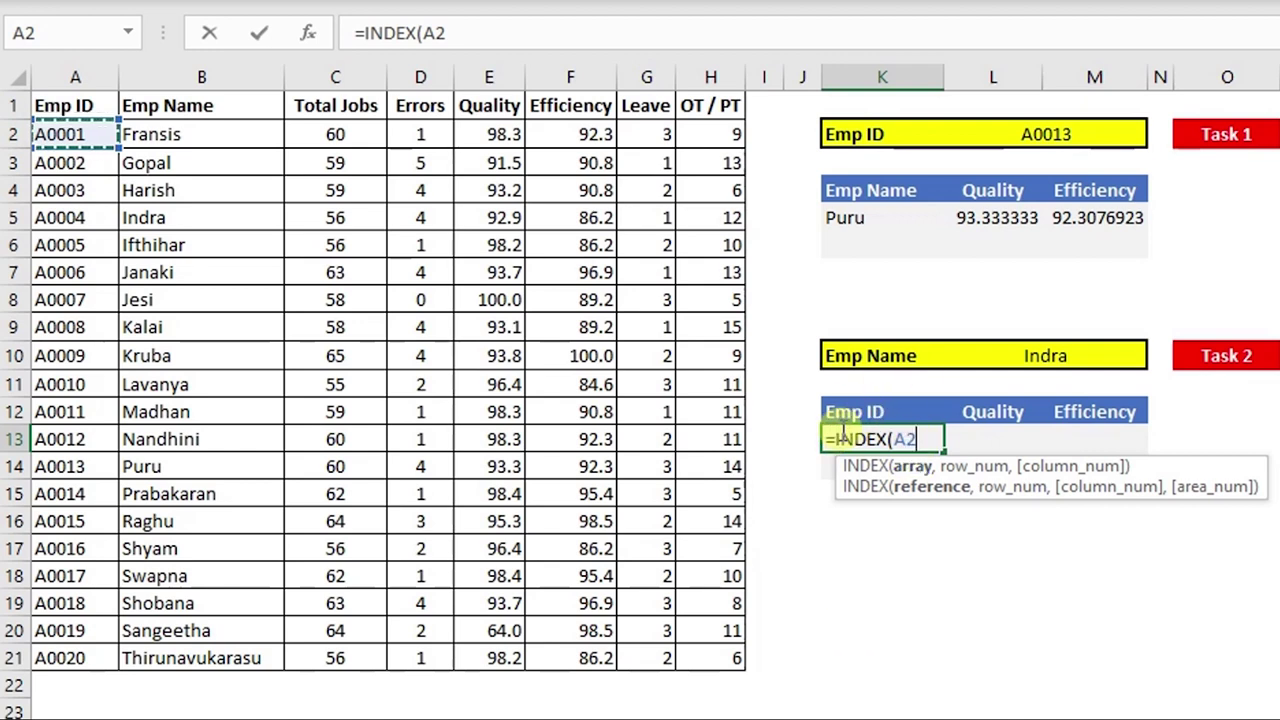
pyautogui.moveTo(78, 128); pyautogui.dragTo(75, 658)
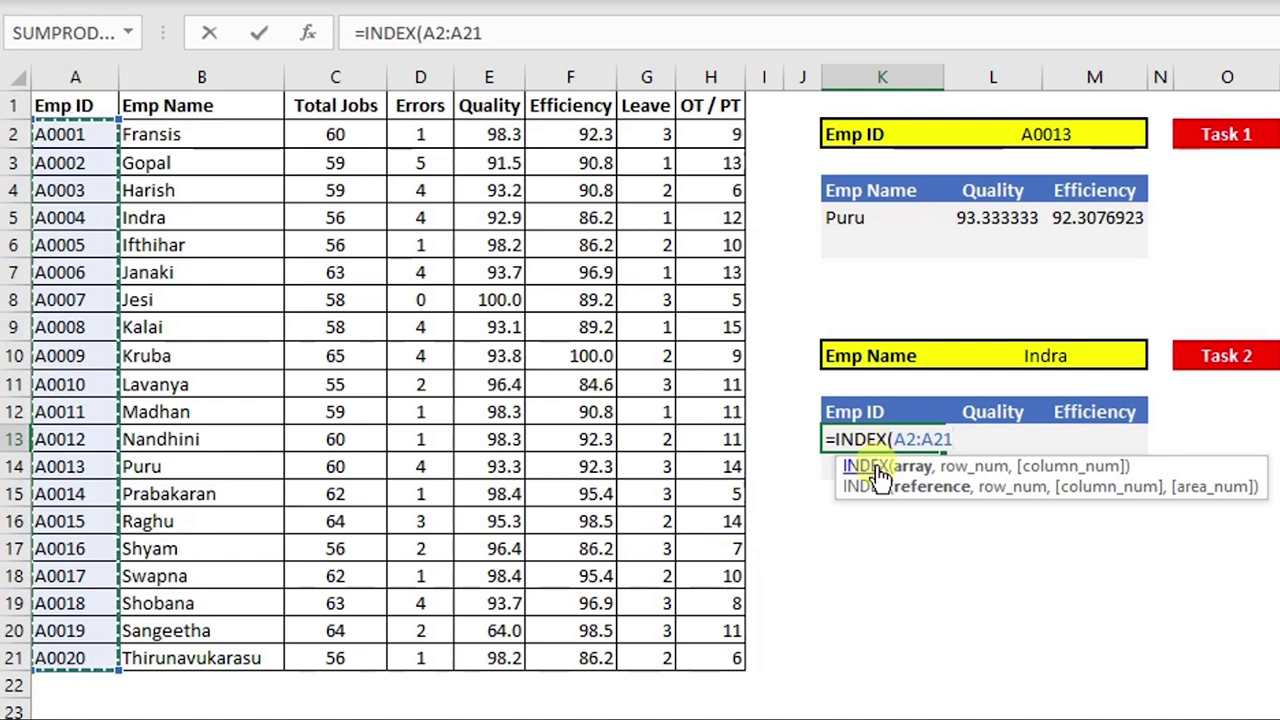
pyautogui.write(',')
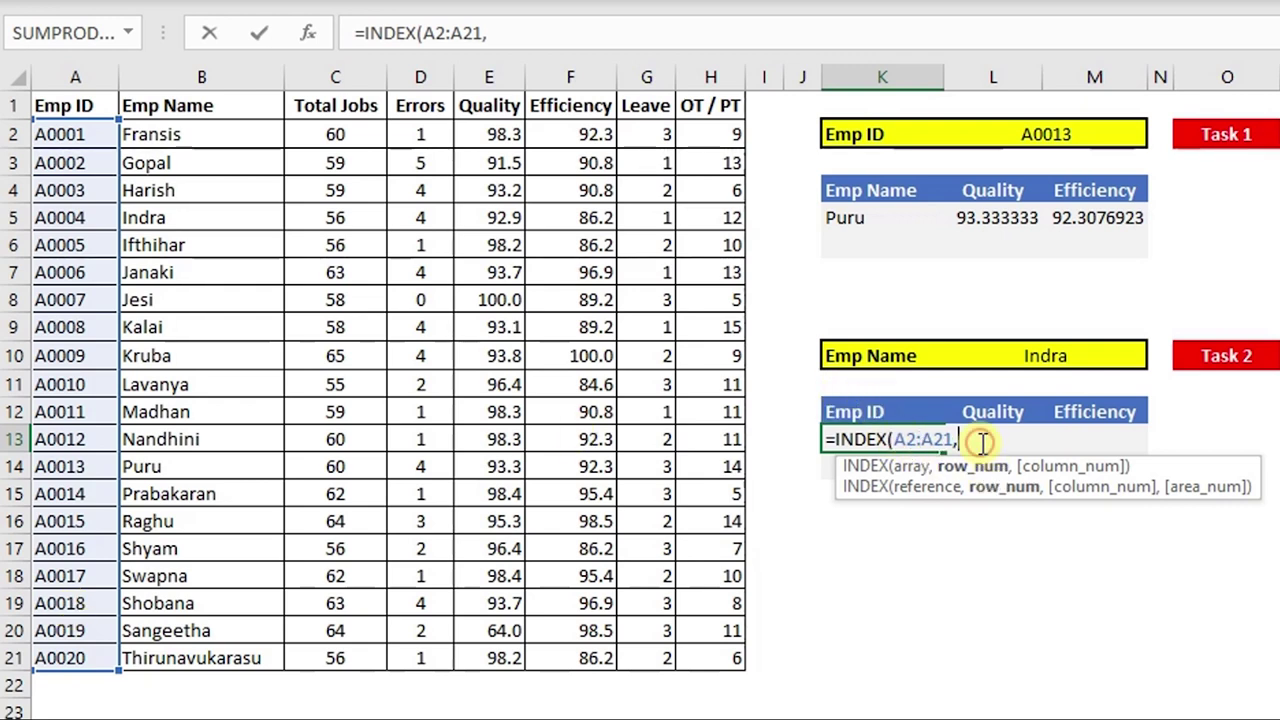
# Nest MATCH(L10,B2:B21,0) as the row argument and enter the rebuilt formula
pyautogui.write('match')
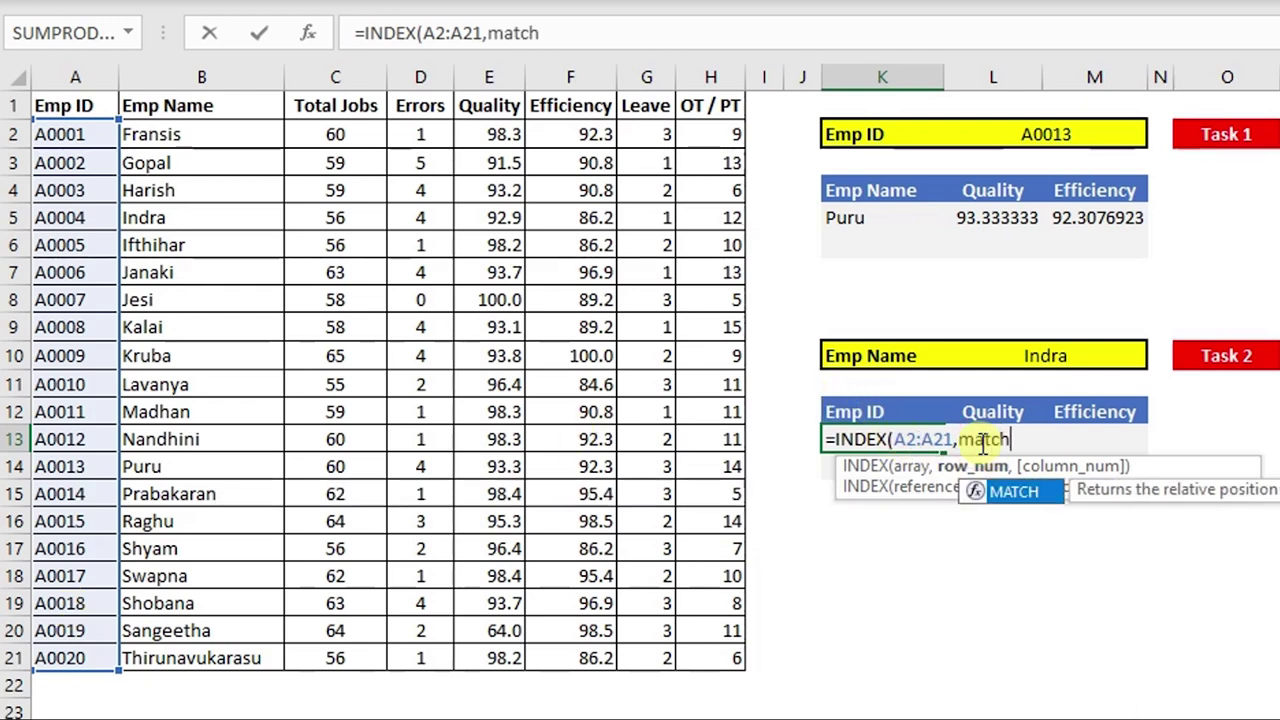
pyautogui.press('Tab')
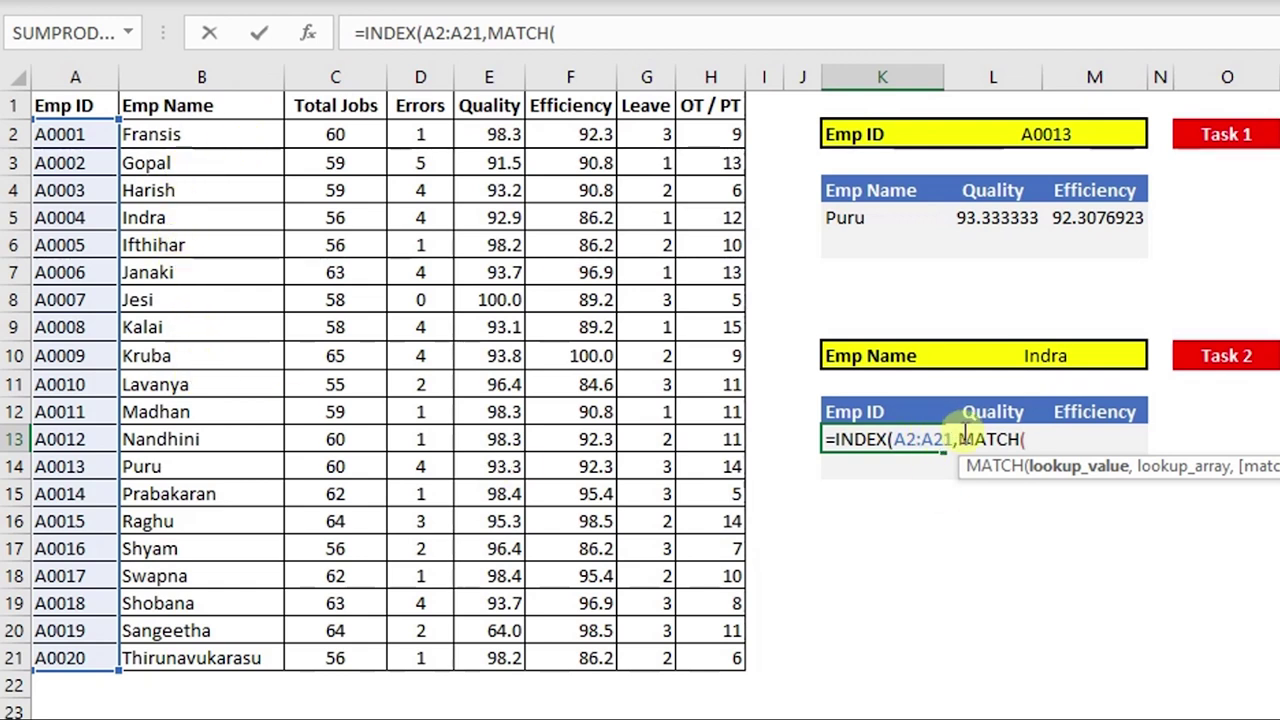
pyautogui.moveTo(961, 437); pyautogui.dragTo(1062, 437)
pyautogui.click(1029, 440)
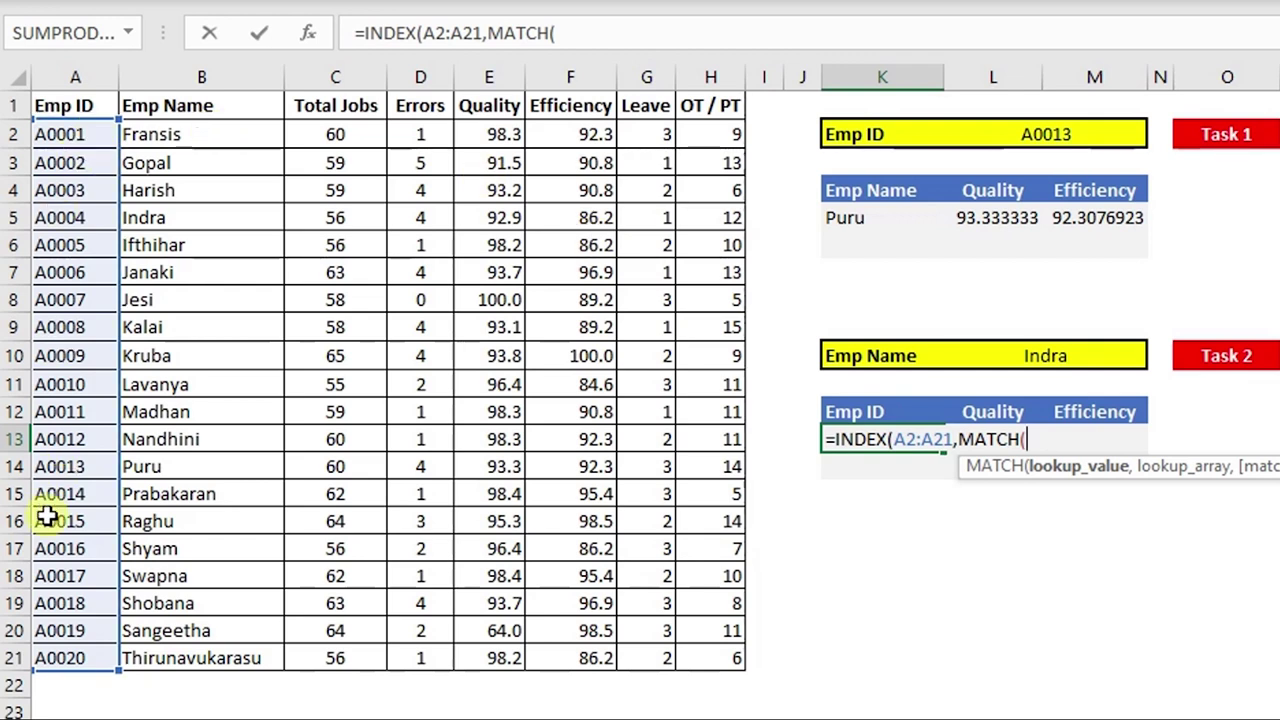
pyautogui.click(1055, 355)
pyautogui.write(',')
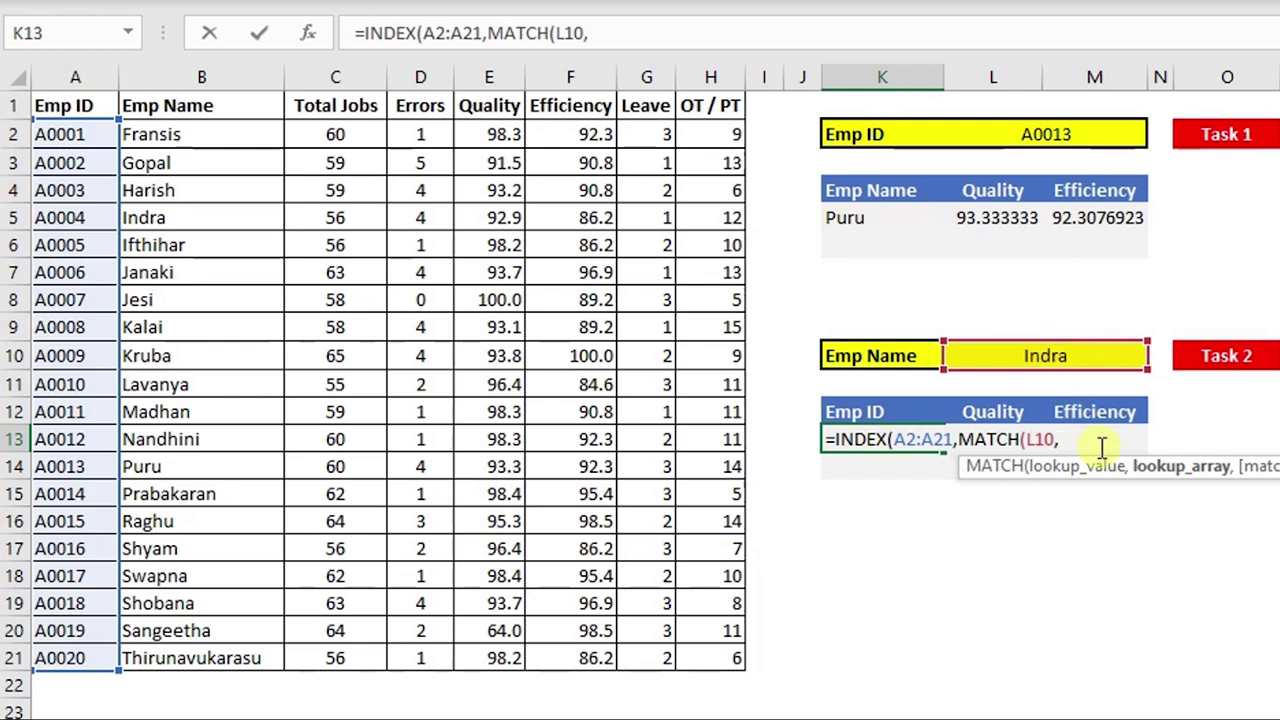
pyautogui.moveTo(267, 134); pyautogui.dragTo(203, 655)
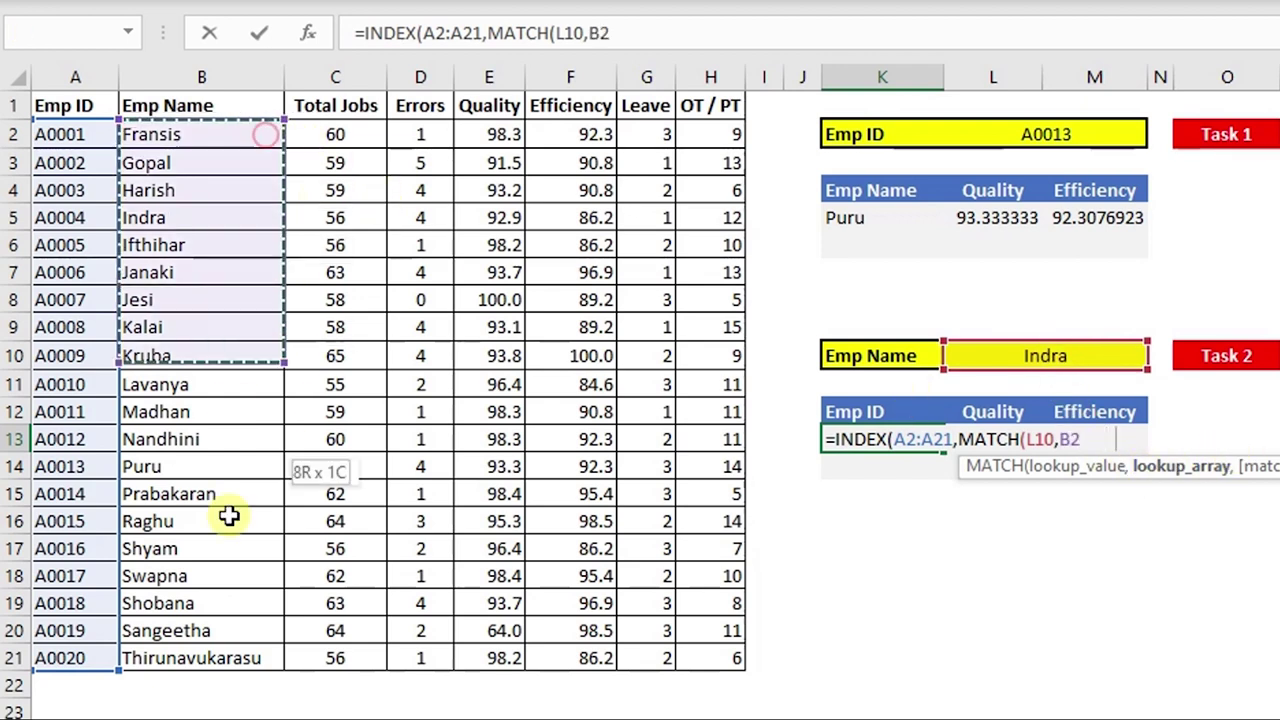
pyautogui.write(':B21,0')
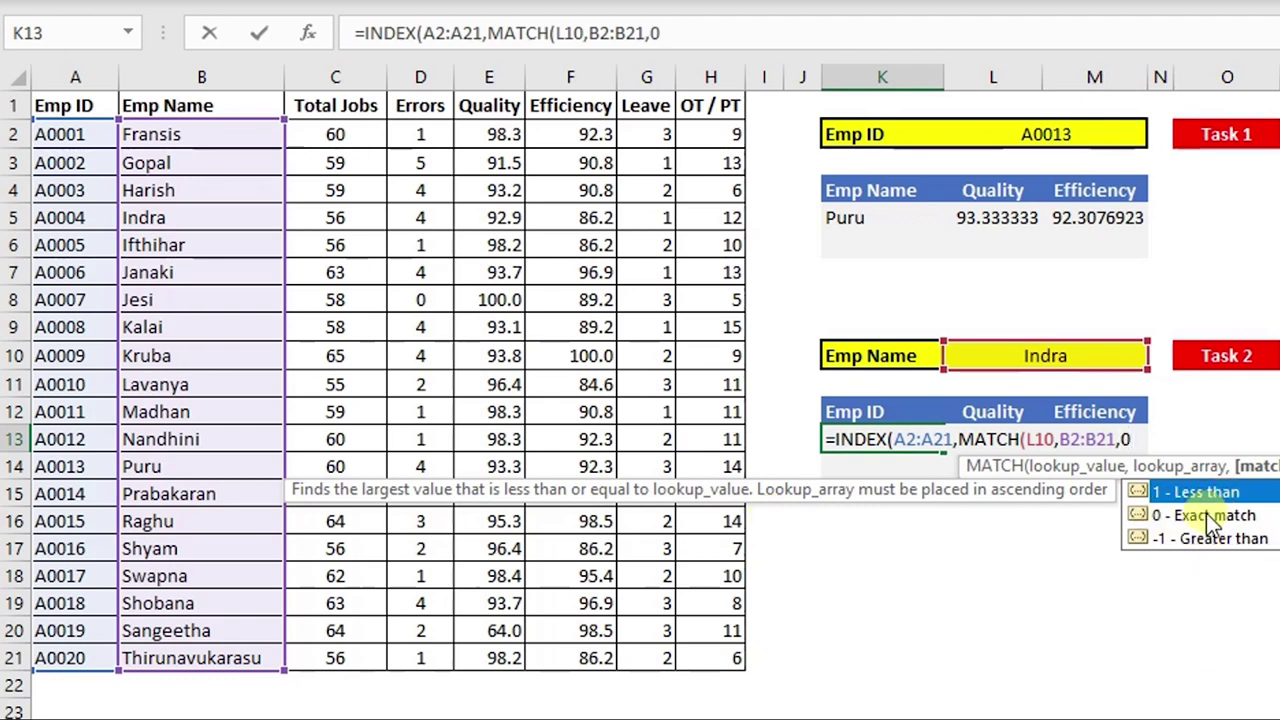
pyautogui.write(')')
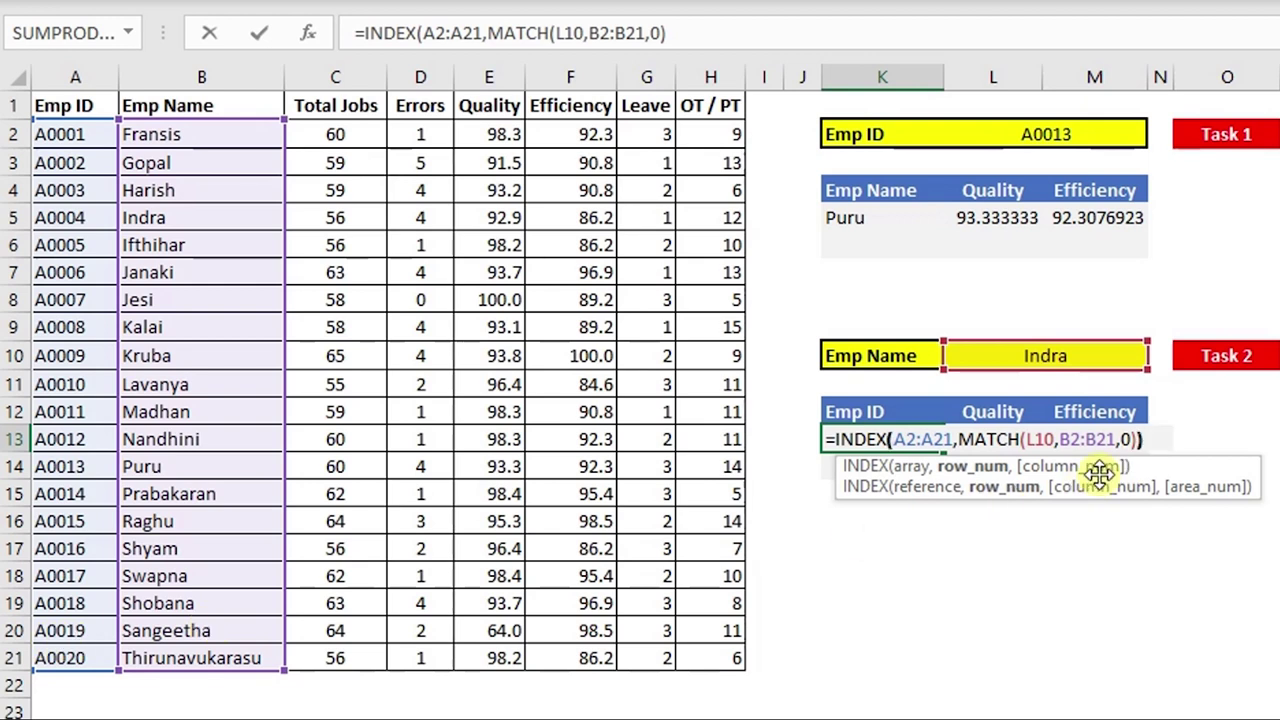
pyautogui.press('Return')
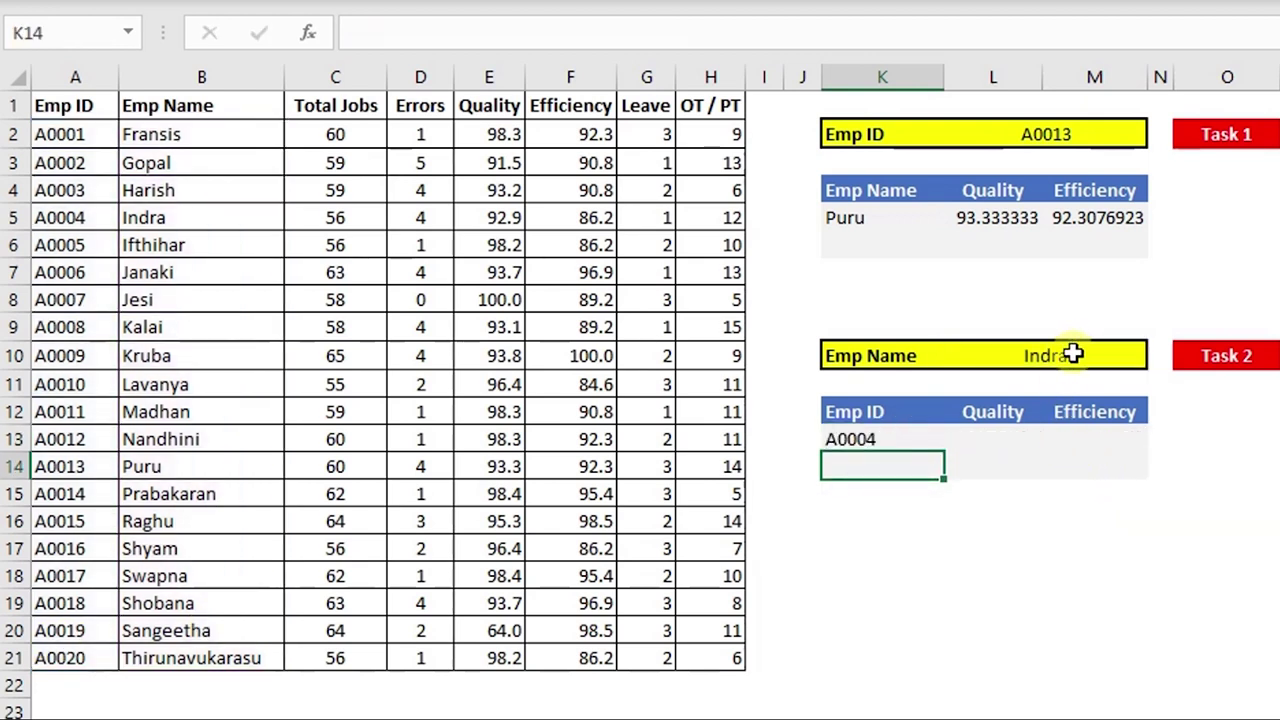
# Pick Janaki, then Madhan, from the L10 name dropdown and begin editing K13's formula
pyautogui.click(1071, 355)
pyautogui.click(1158, 358)
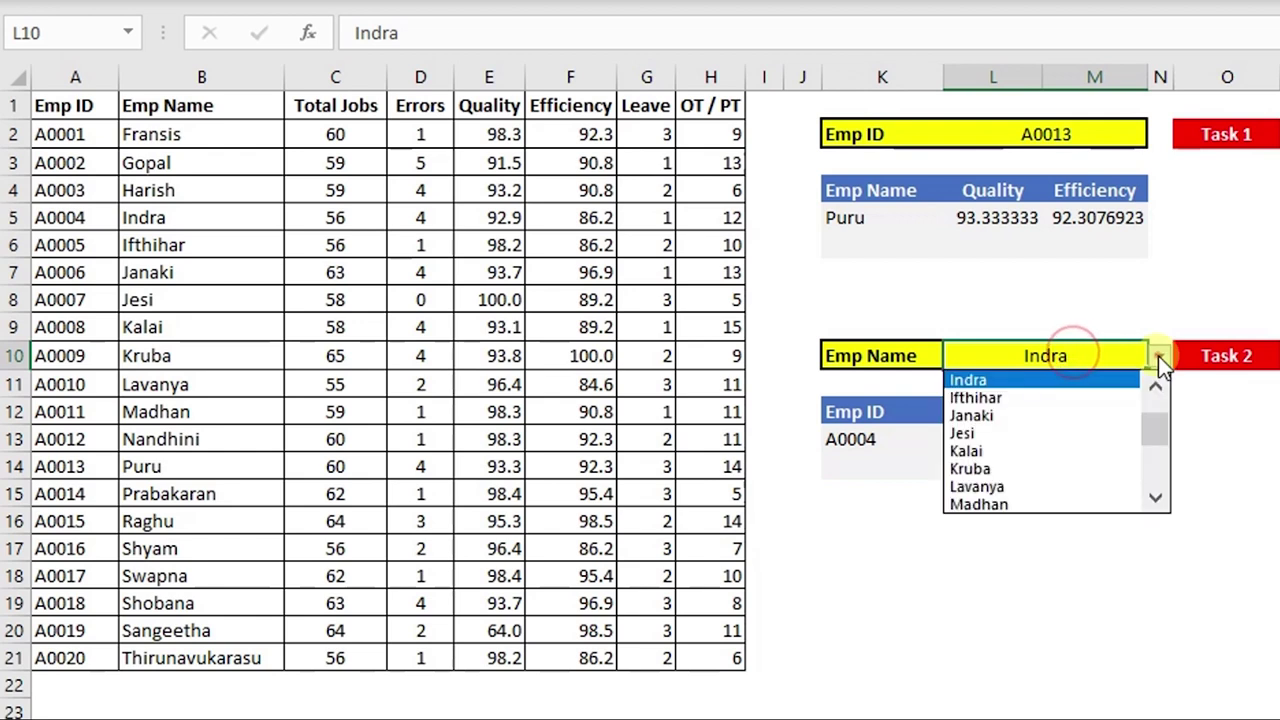
pyautogui.click(1057, 415)
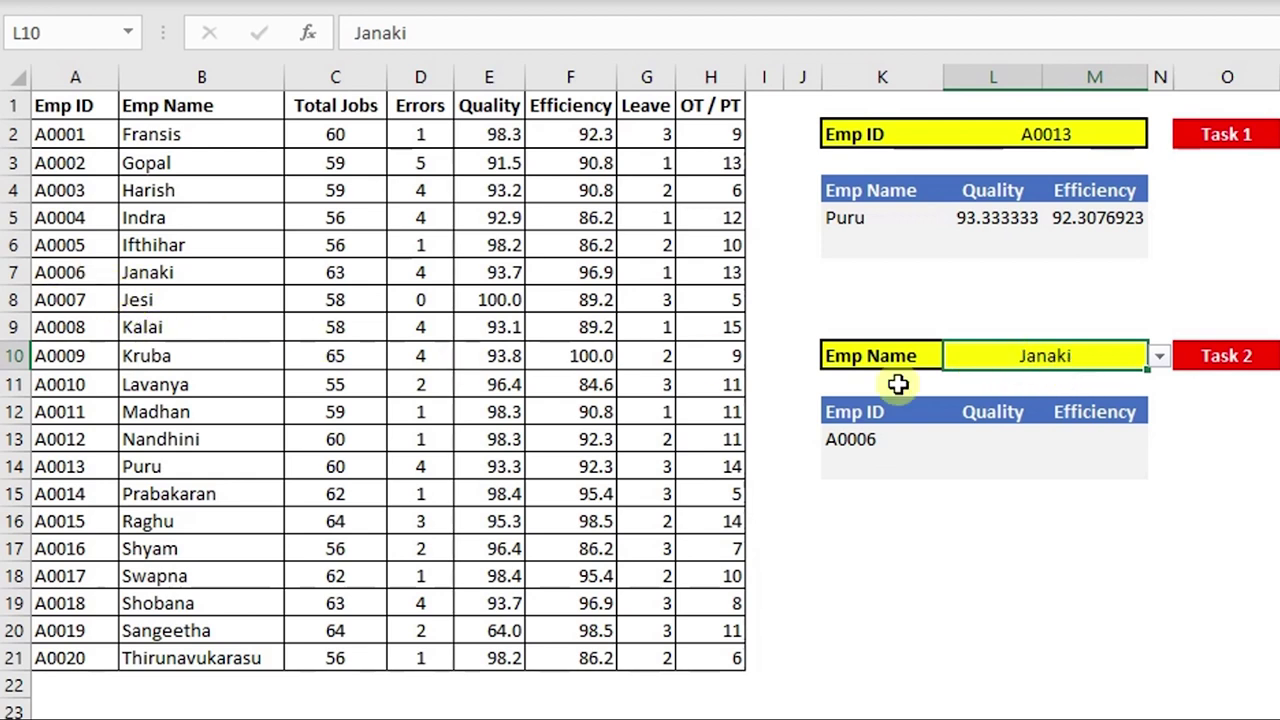
pyautogui.click(1158, 356)
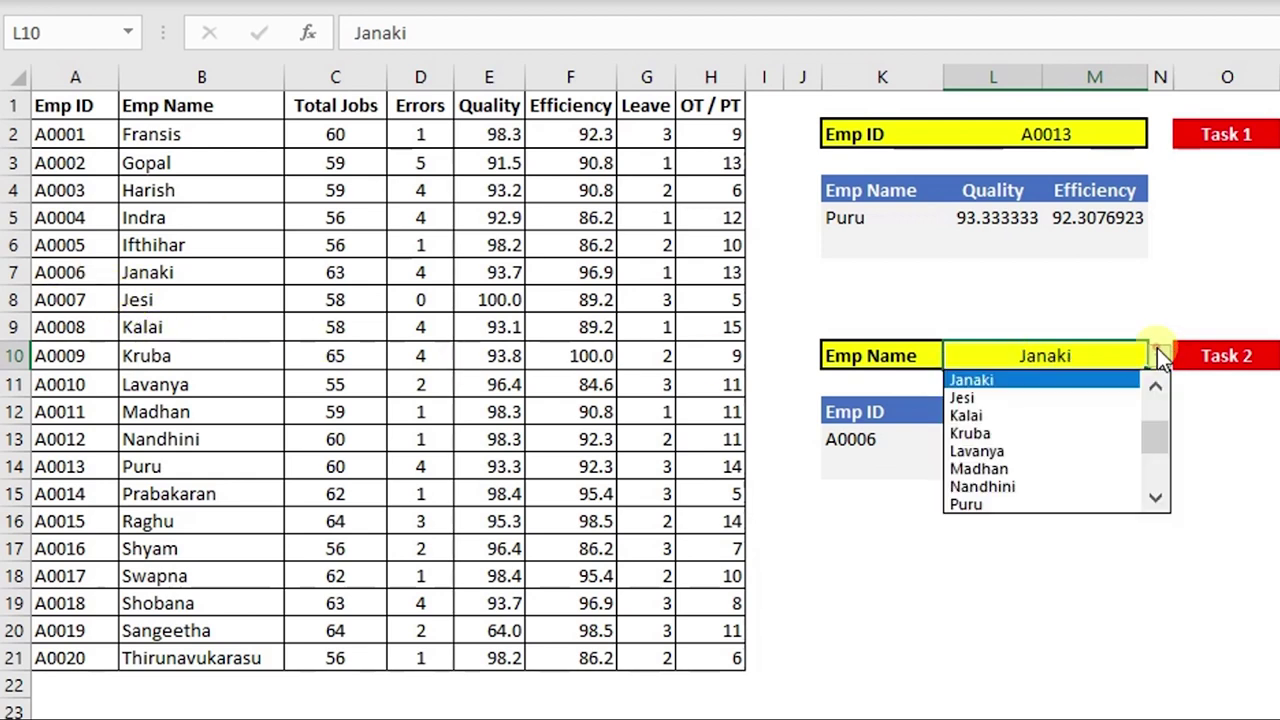
pyautogui.click(1049, 468)
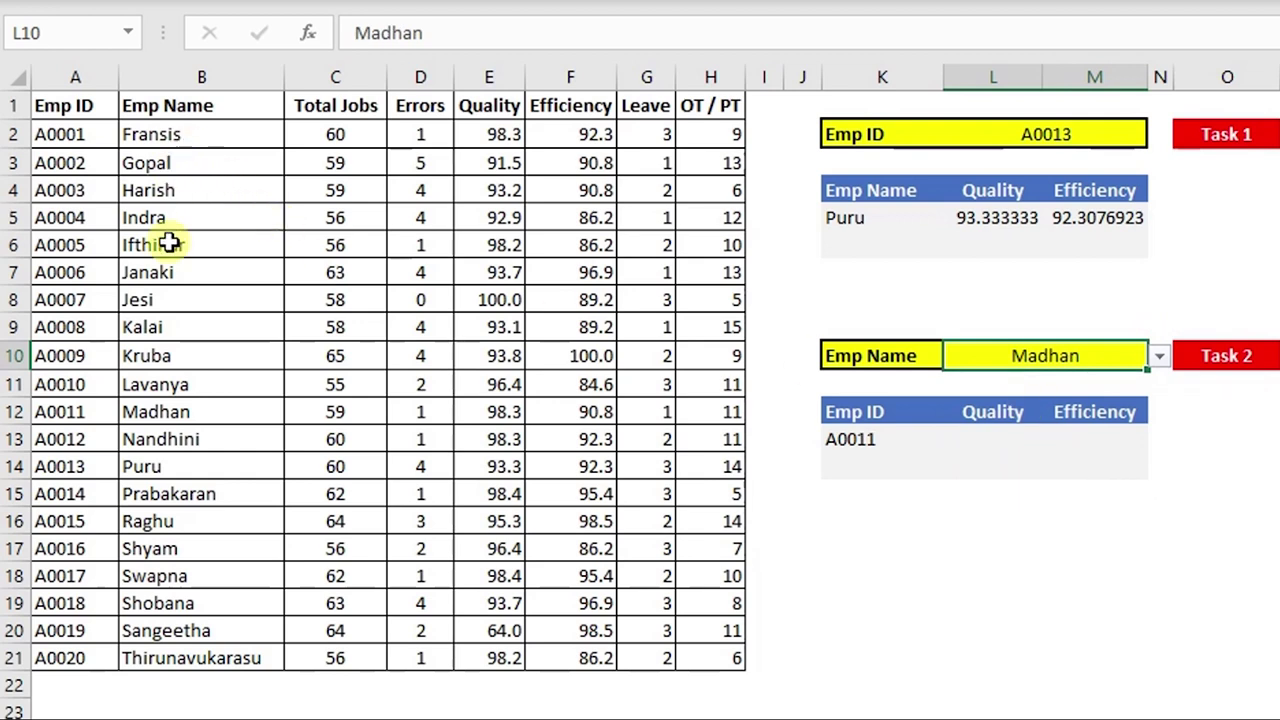
pyautogui.click(888, 445)
pyautogui.press('F2')
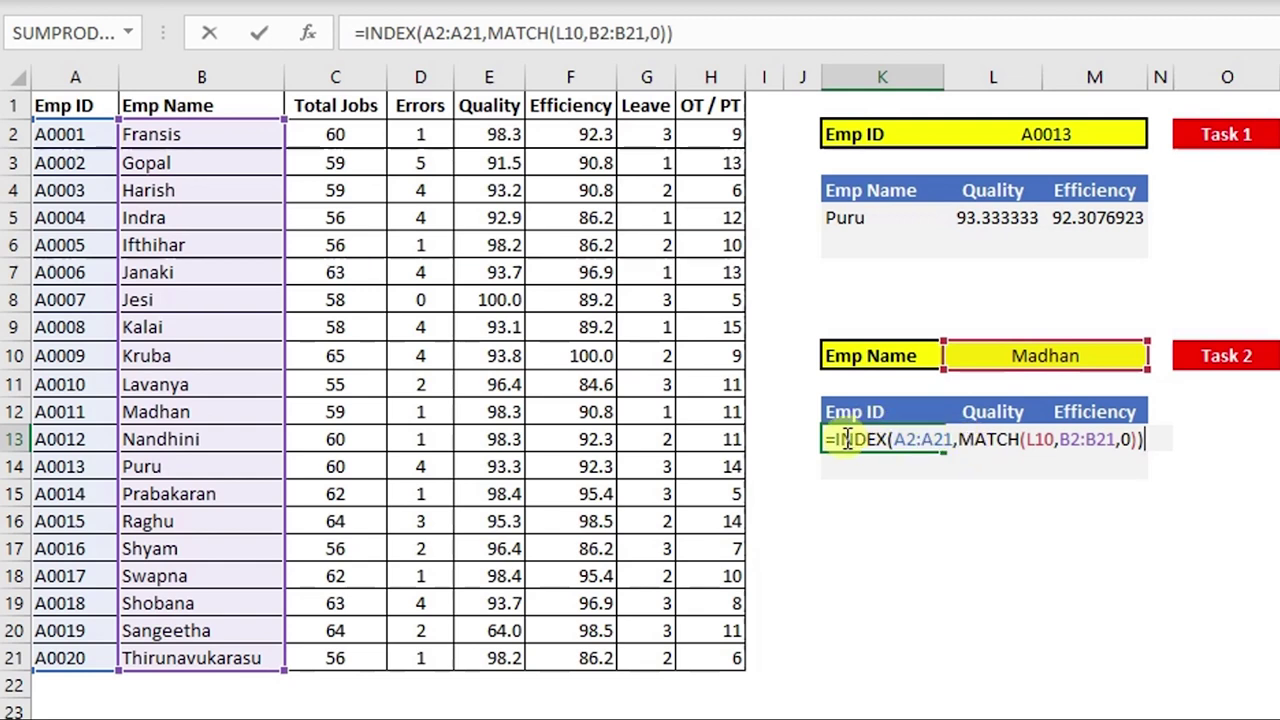
# Test K13's formula by shifting the returned range and replacing the MATCH part with 11
pyautogui.click(901, 440)
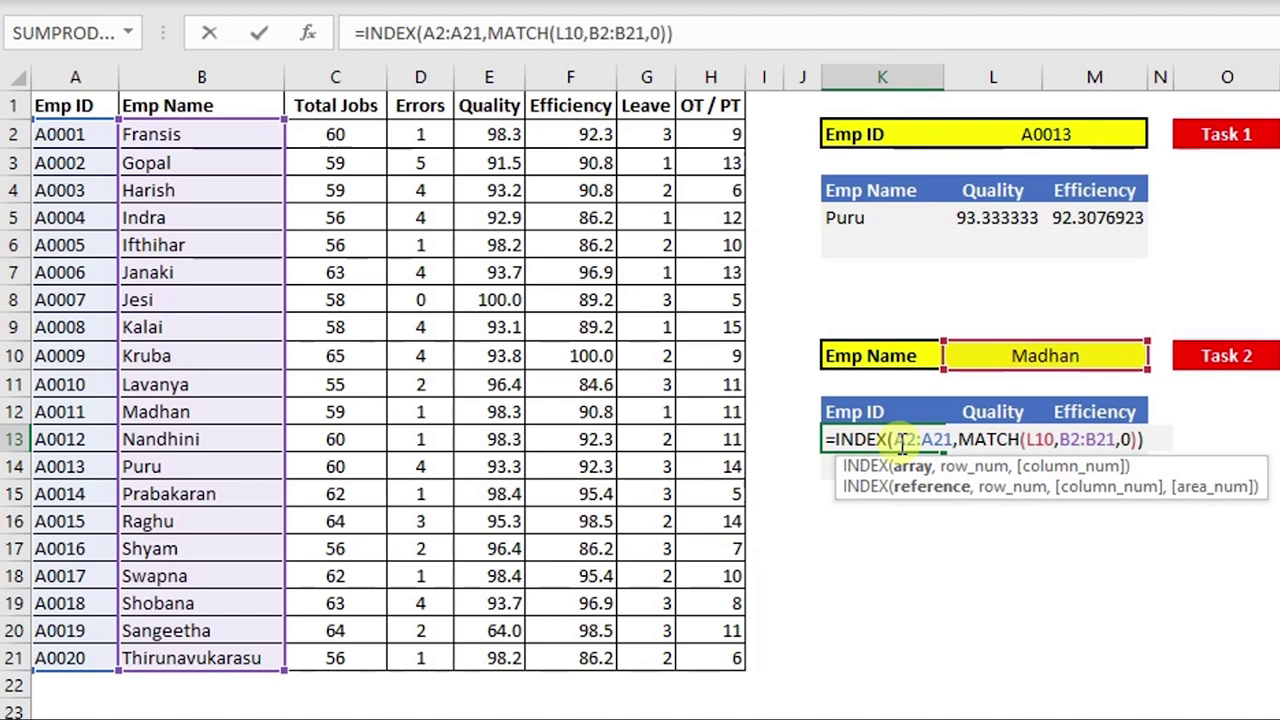
pyautogui.moveTo(60, 128)
pyautogui.mouseDown()
pyautogui.moveTo(276, 155)
pyautogui.moveTo(717, 143)
pyautogui.mouseUp()
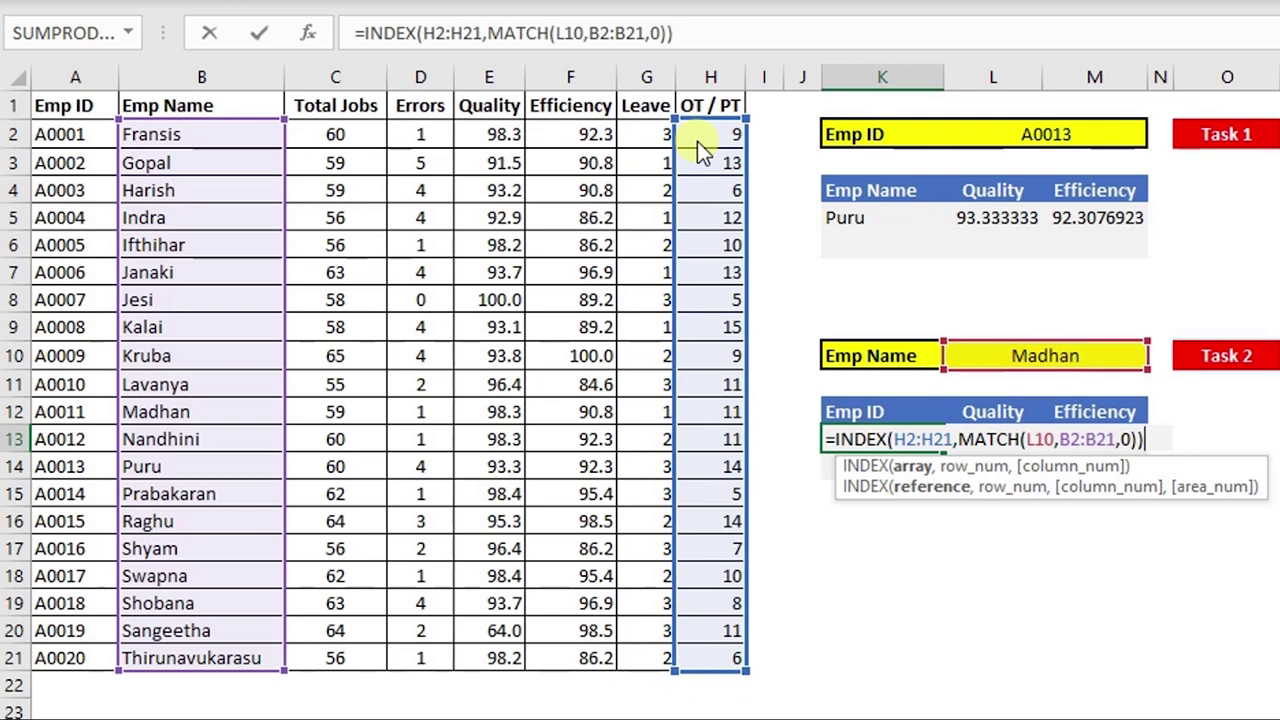
pyautogui.moveTo(693, 141)
pyautogui.mouseDown()
pyautogui.moveTo(143, 157)
pyautogui.moveTo(80, 137)
pyautogui.mouseUp()
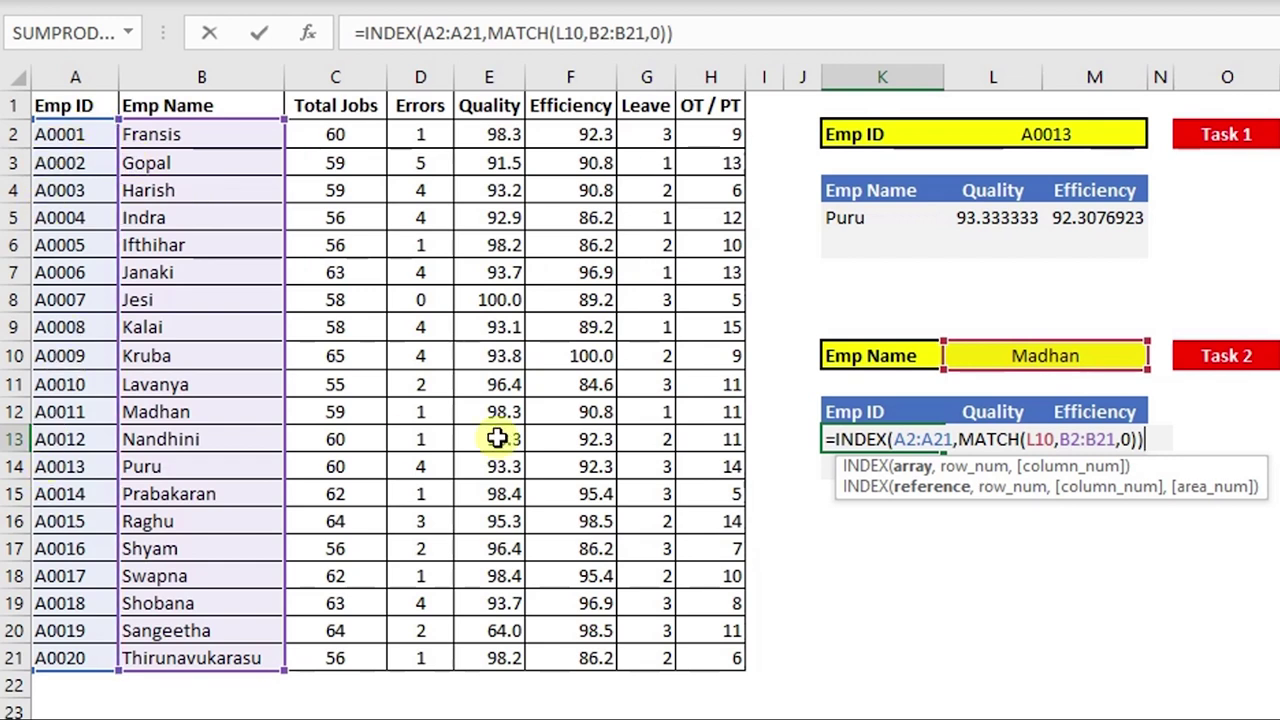
pyautogui.click(972, 439)
pyautogui.click(972, 466)
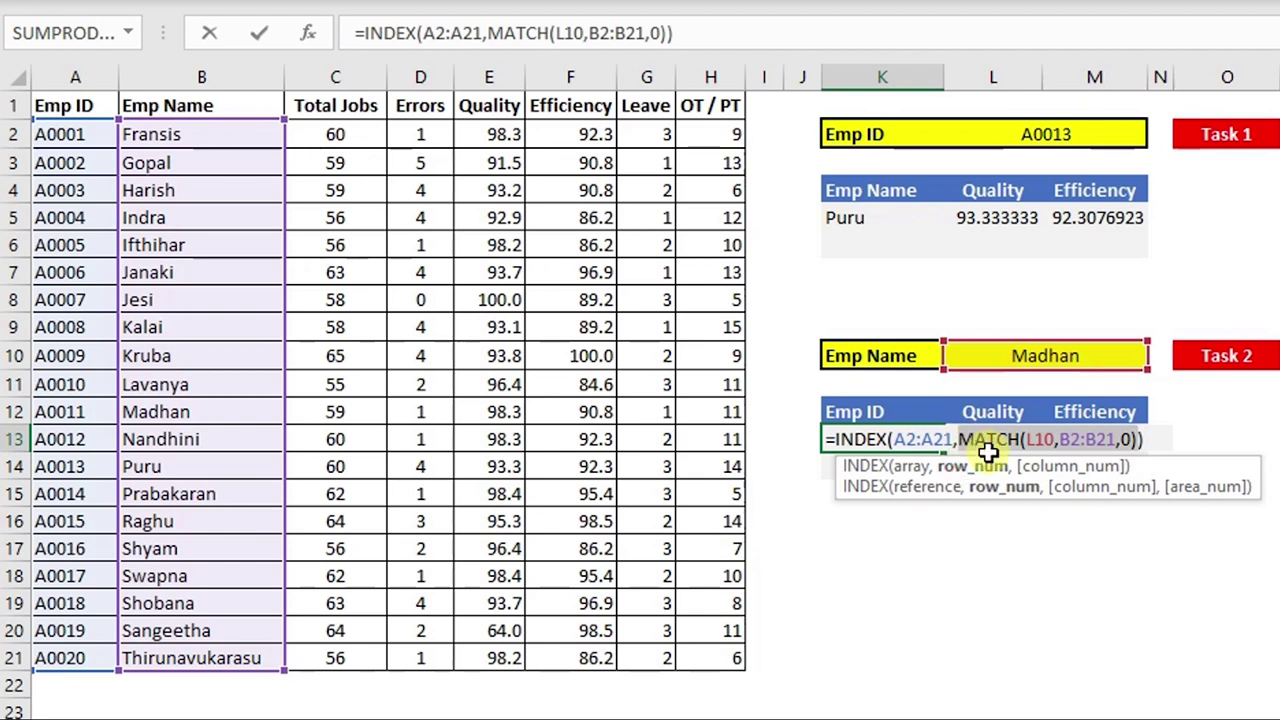
pyautogui.write('11')
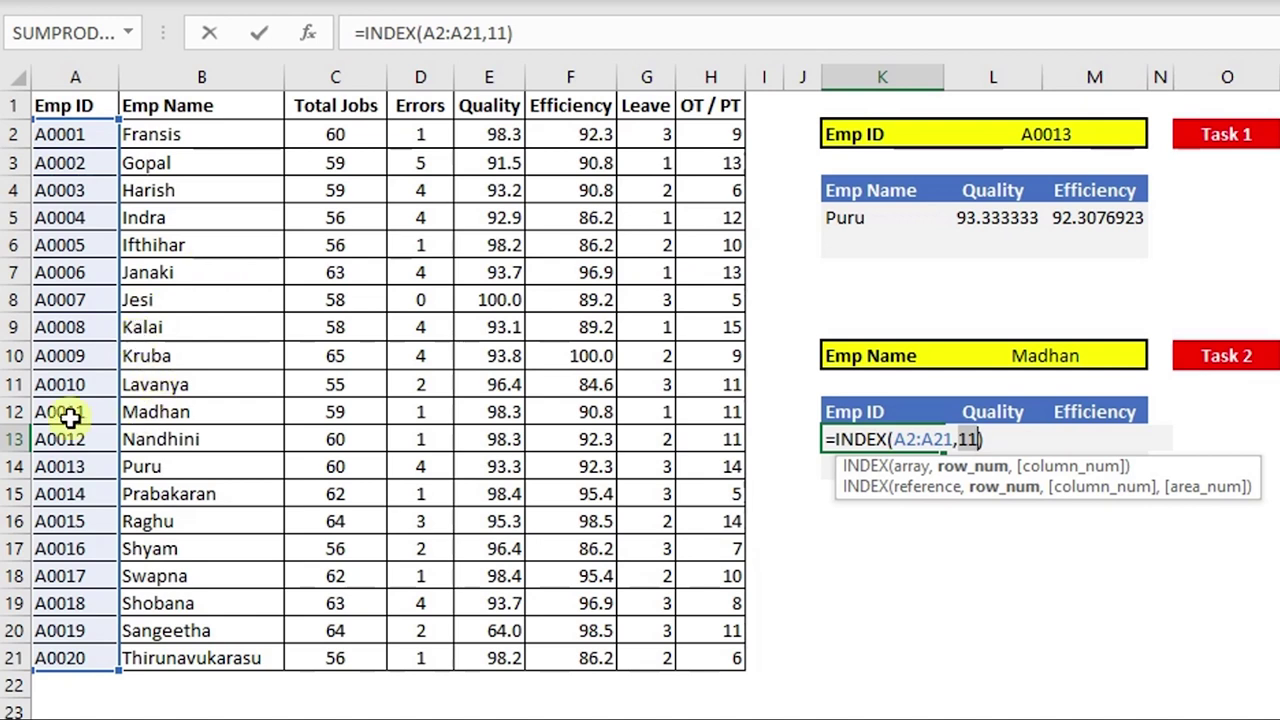
# Undo the test and re-enter =INDEX(A2:A21,MATCH(L10,B2:B21,0)), showing A0011
pyautogui.hotkey('ctrl', 'z')
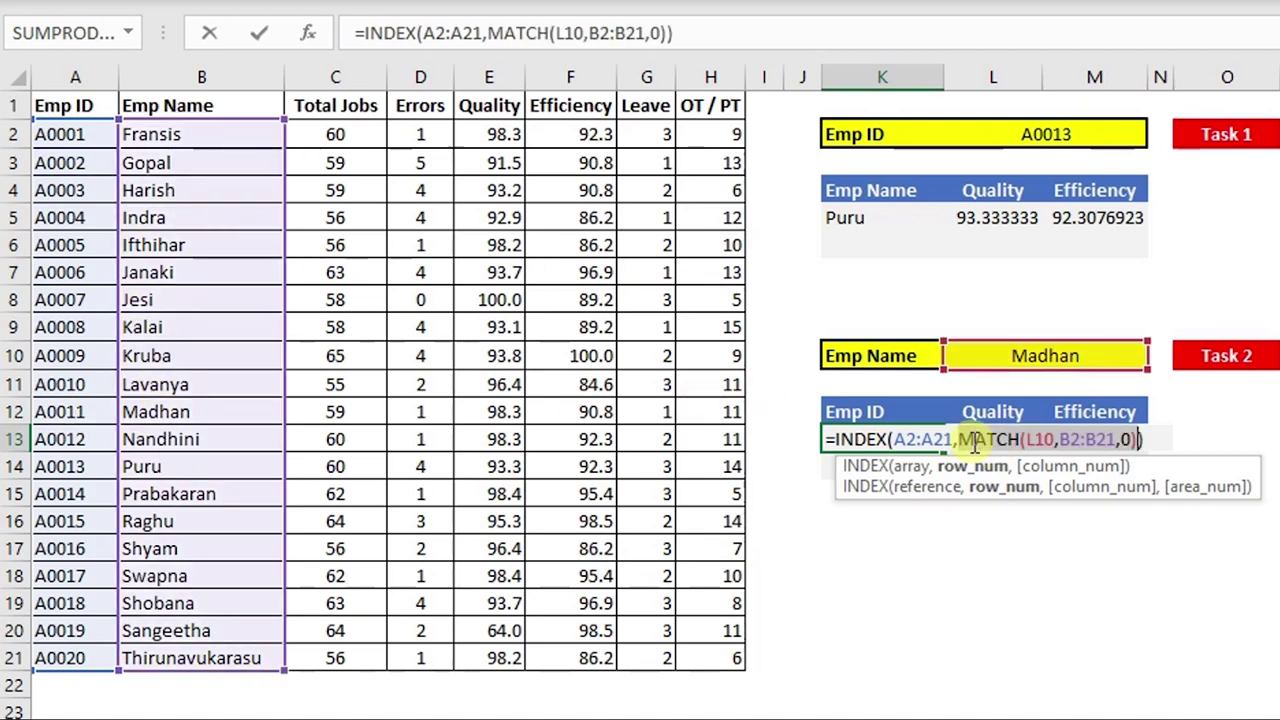
pyautogui.moveTo(958, 440); pyautogui.dragTo(1134, 440)
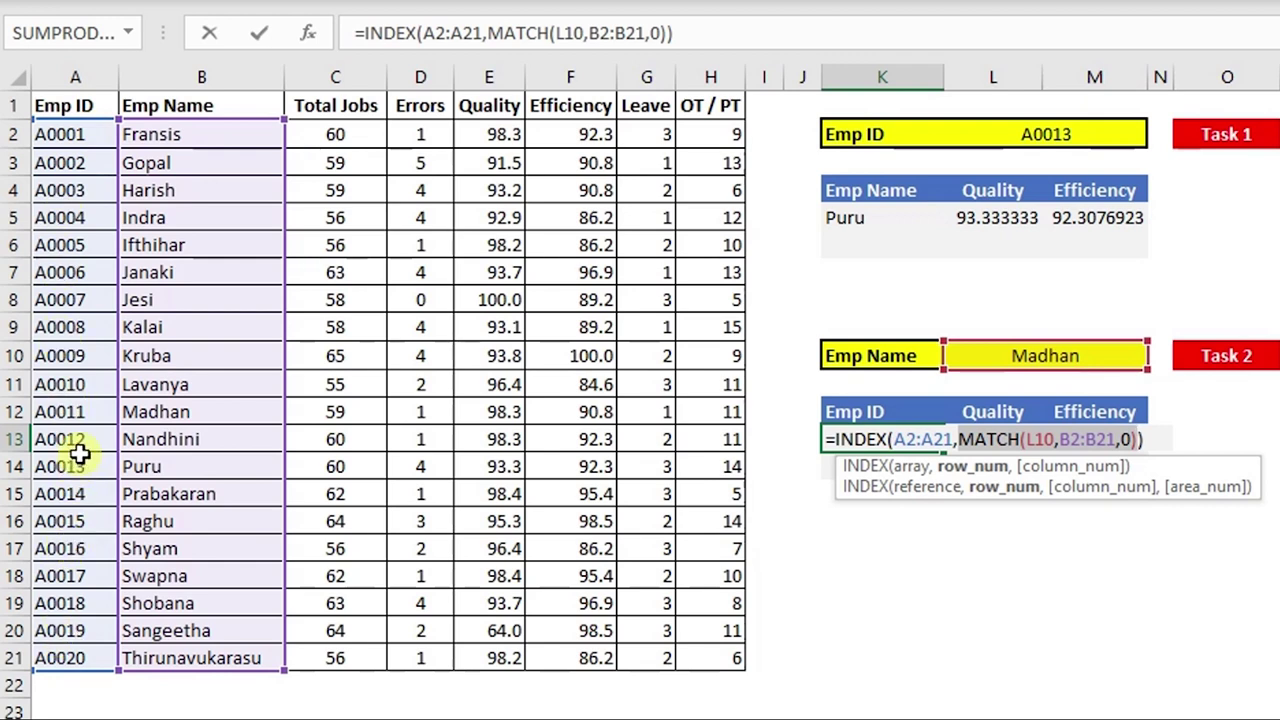
pyautogui.press('Return')
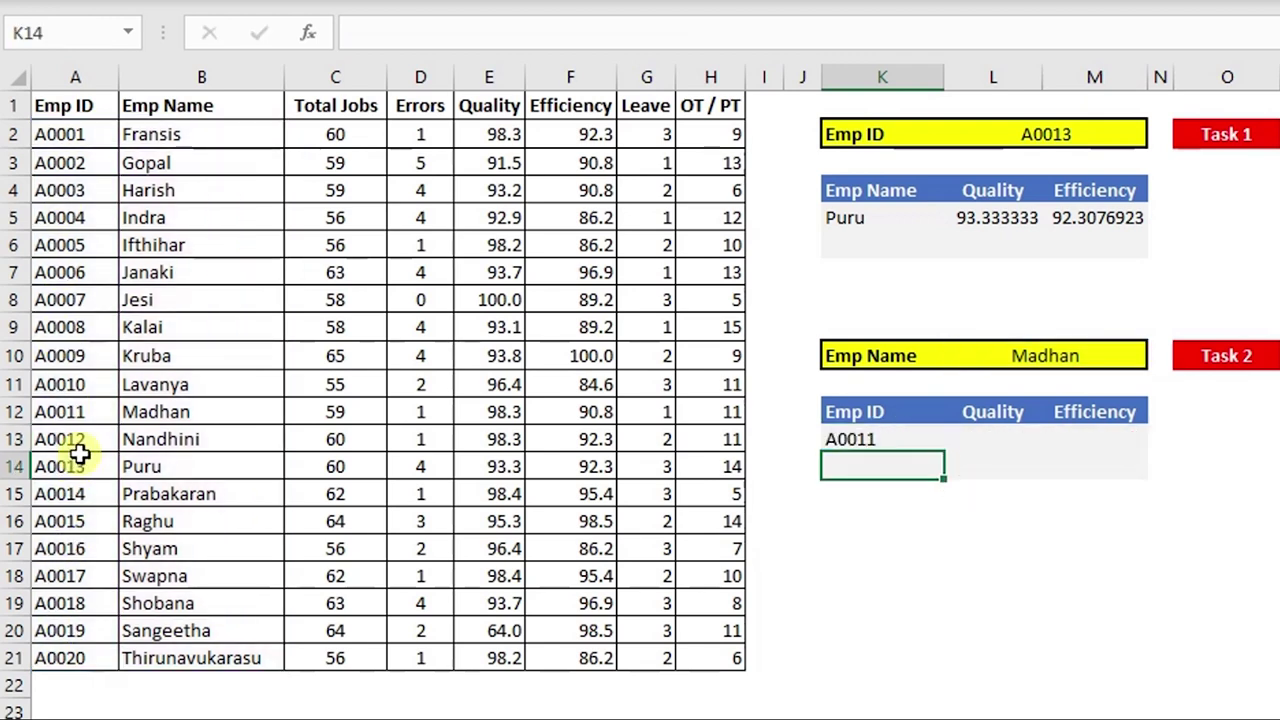
# Compare Madhan's row in the employee table with the empty Quality and Efficiency result cells
pyautogui.press('Up')
pyautogui.press('Right')
pyautogui.moveTo(957, 439); pyautogui.dragTo(1081, 439)
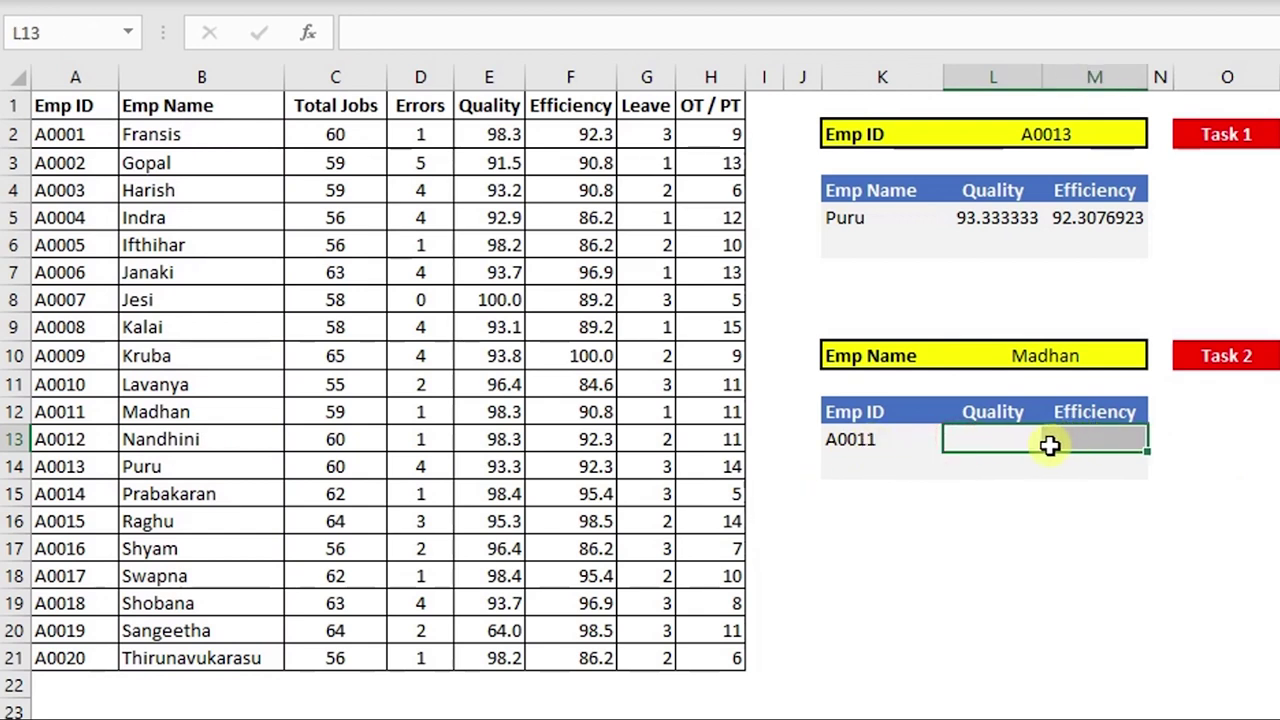
pyautogui.moveTo(1008, 440)
pyautogui.mouseDown()
pyautogui.moveTo(1070, 454)
pyautogui.moveTo(1071, 438)
pyautogui.mouseUp()
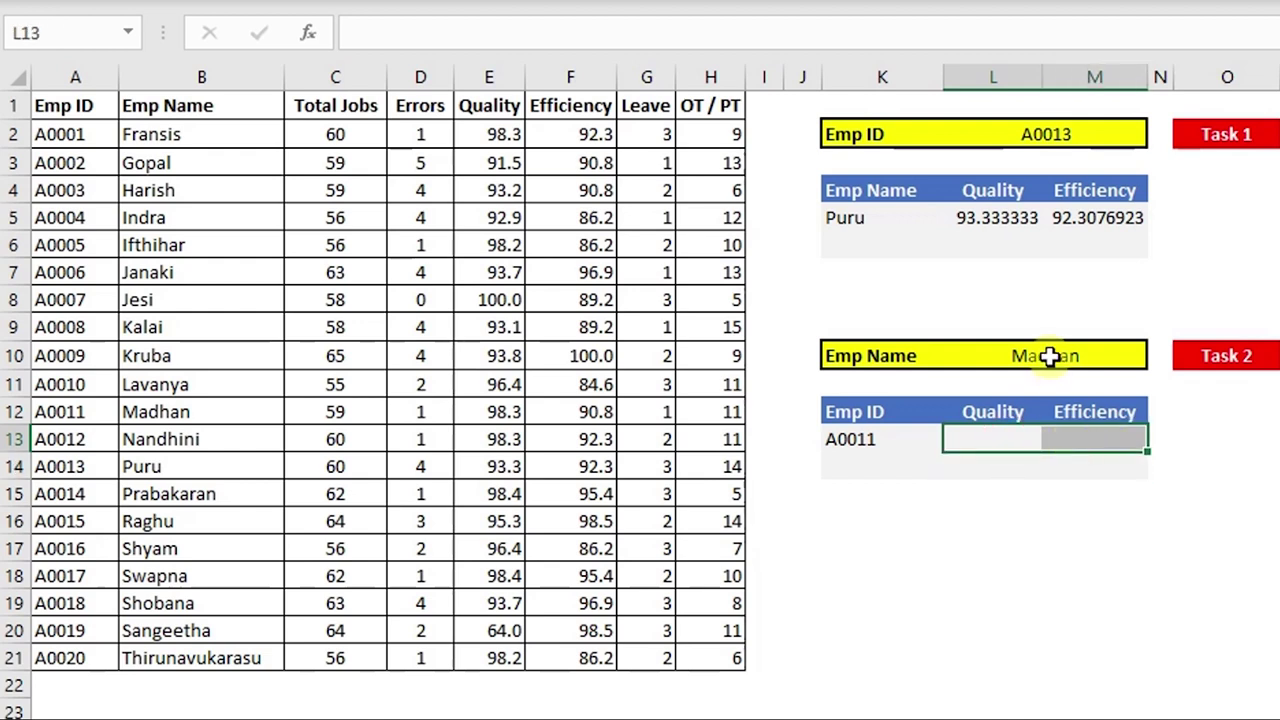
pyautogui.click(1045, 355)
pyautogui.moveTo(267, 123); pyautogui.dragTo(211, 442)
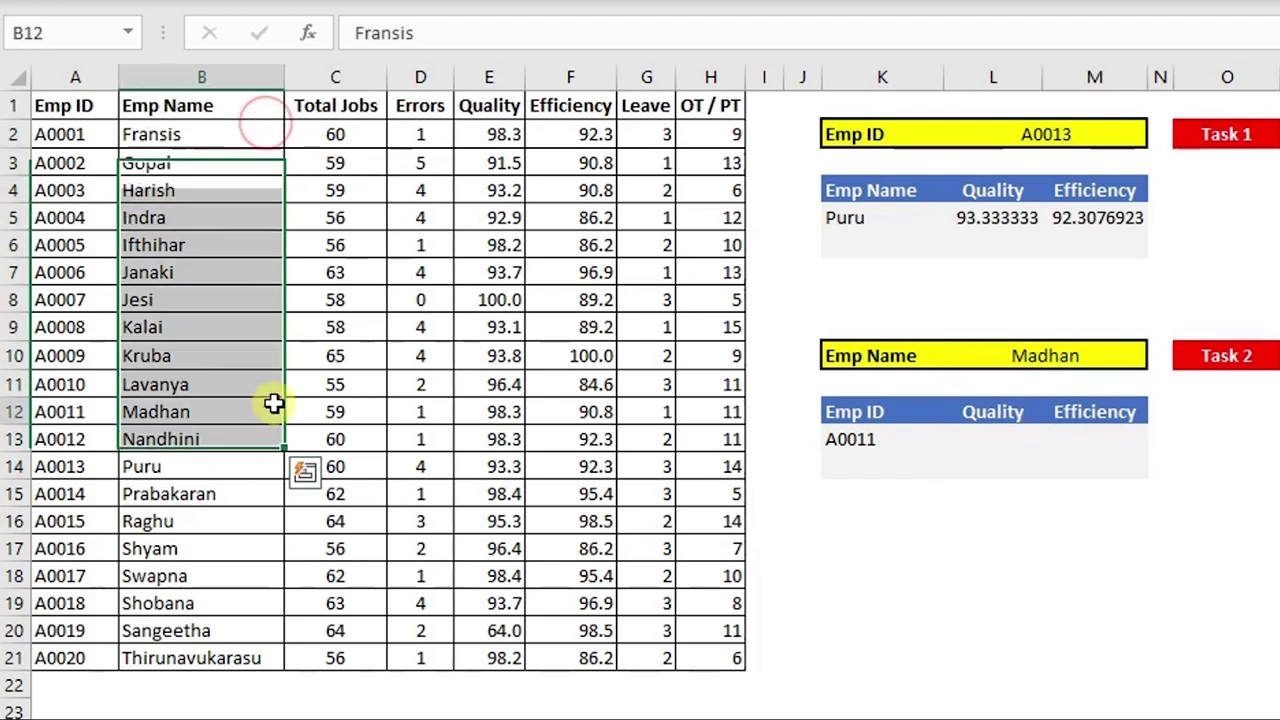
pyautogui.click(266, 408)
pyautogui.moveTo(326, 384); pyautogui.dragTo(668, 365)
pyautogui.moveTo(978, 418); pyautogui.dragTo(1059, 419)
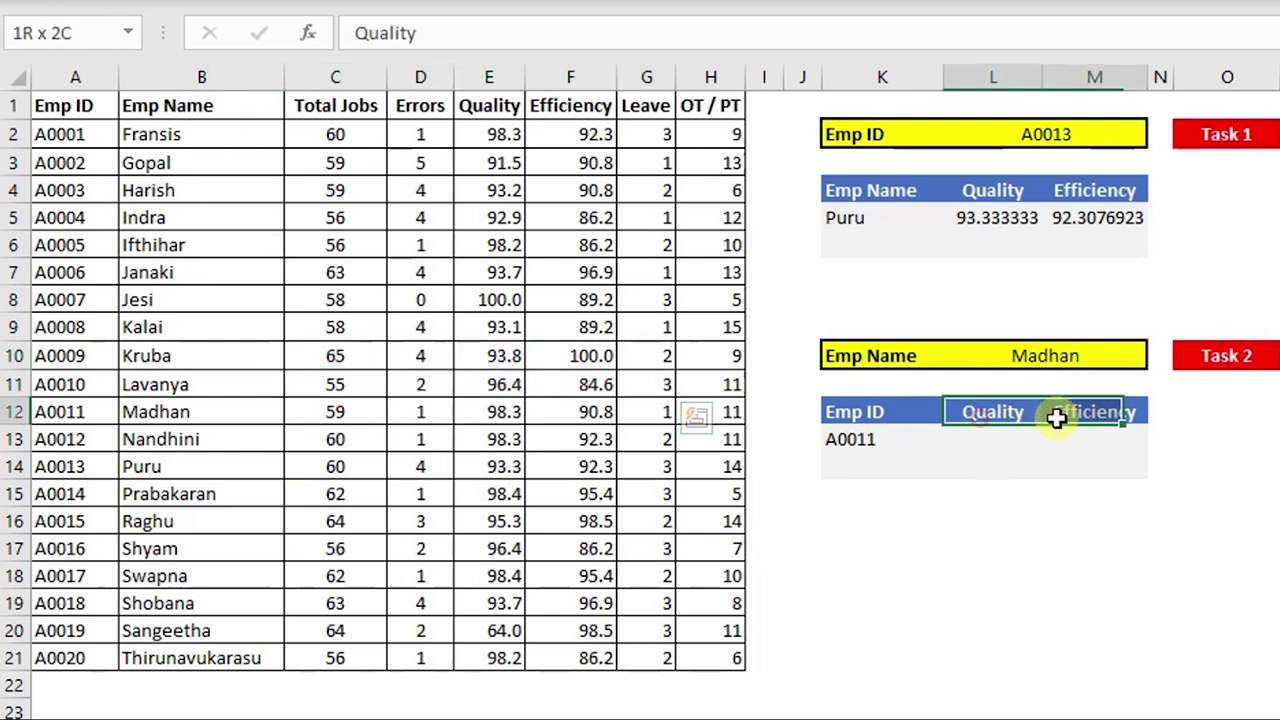
# Enter =VLOOKUP(L10,B2:F20,4,0) in L13 to get Madhan's Quality, 98.305085
pyautogui.click(977, 443)
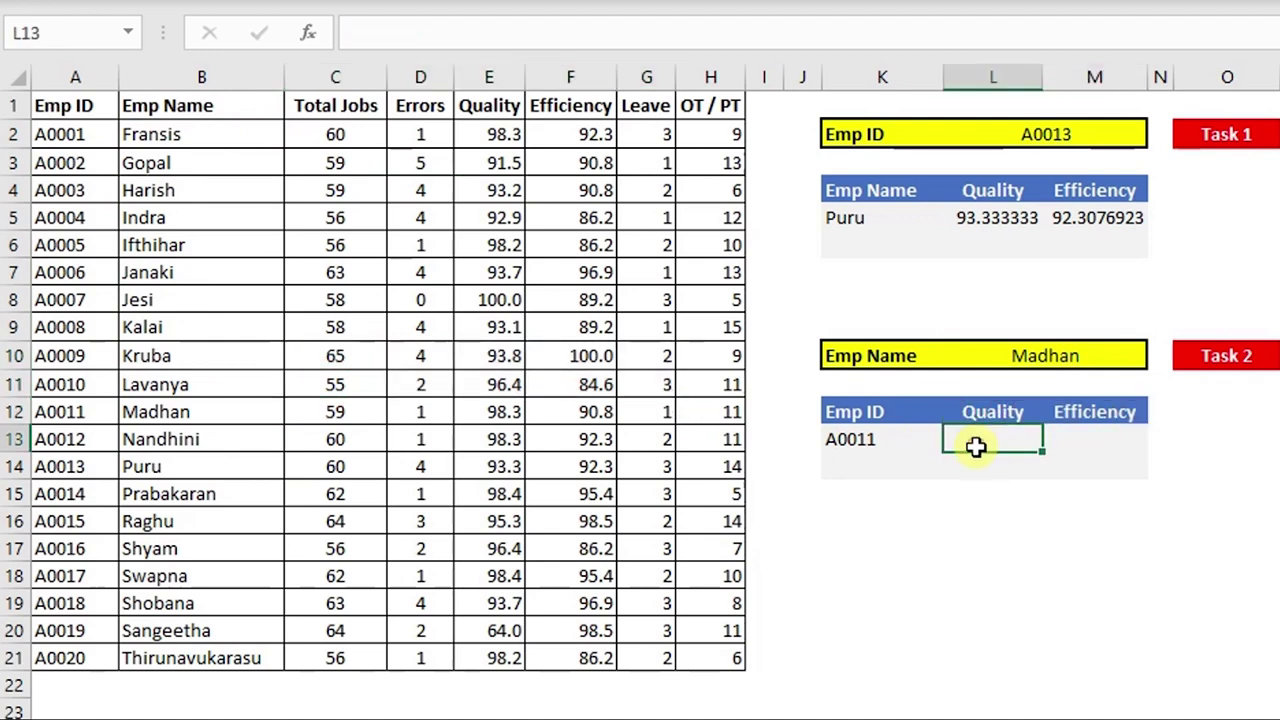
pyautogui.write('=vloo')
pyautogui.press('Tab')
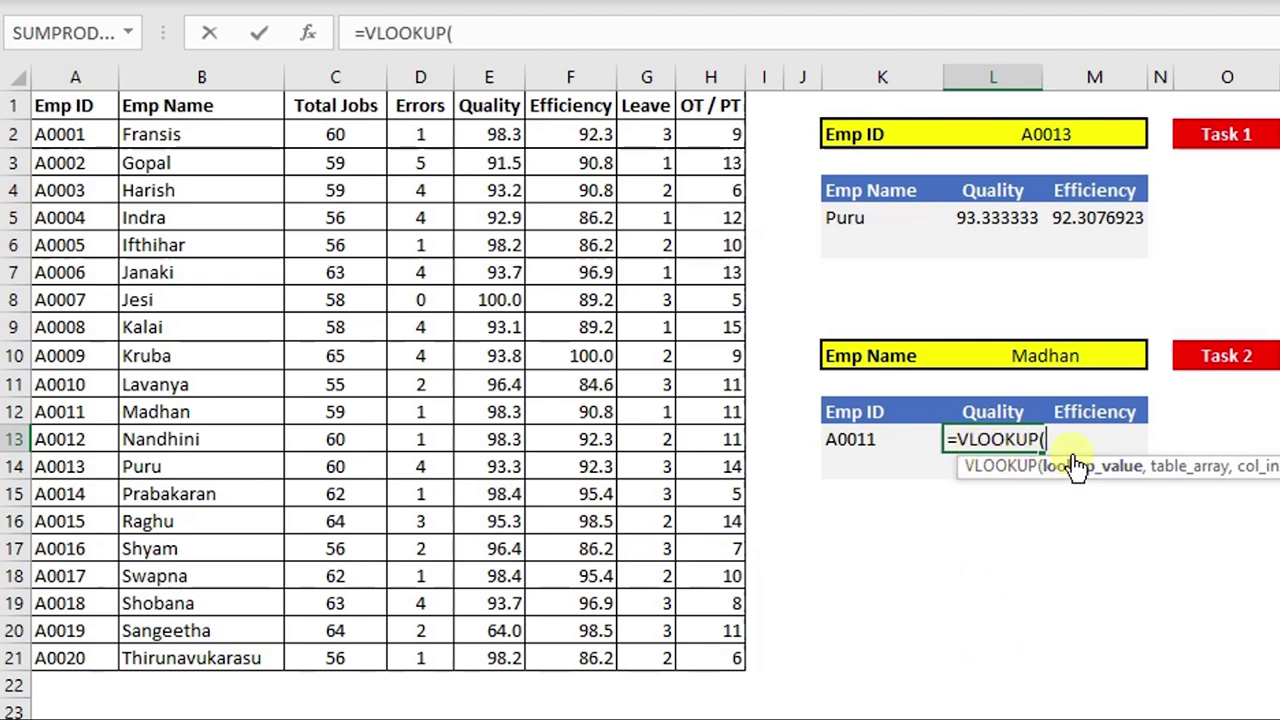
pyautogui.click(1041, 362)
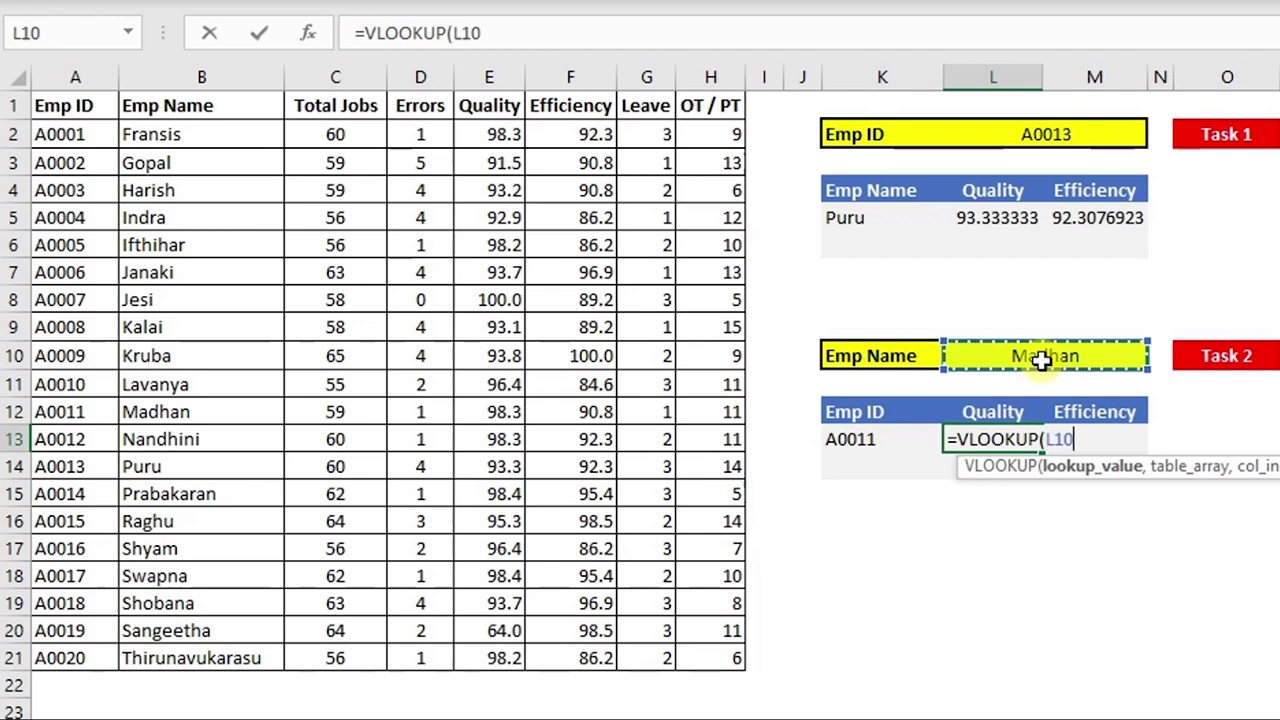
pyautogui.write(',')
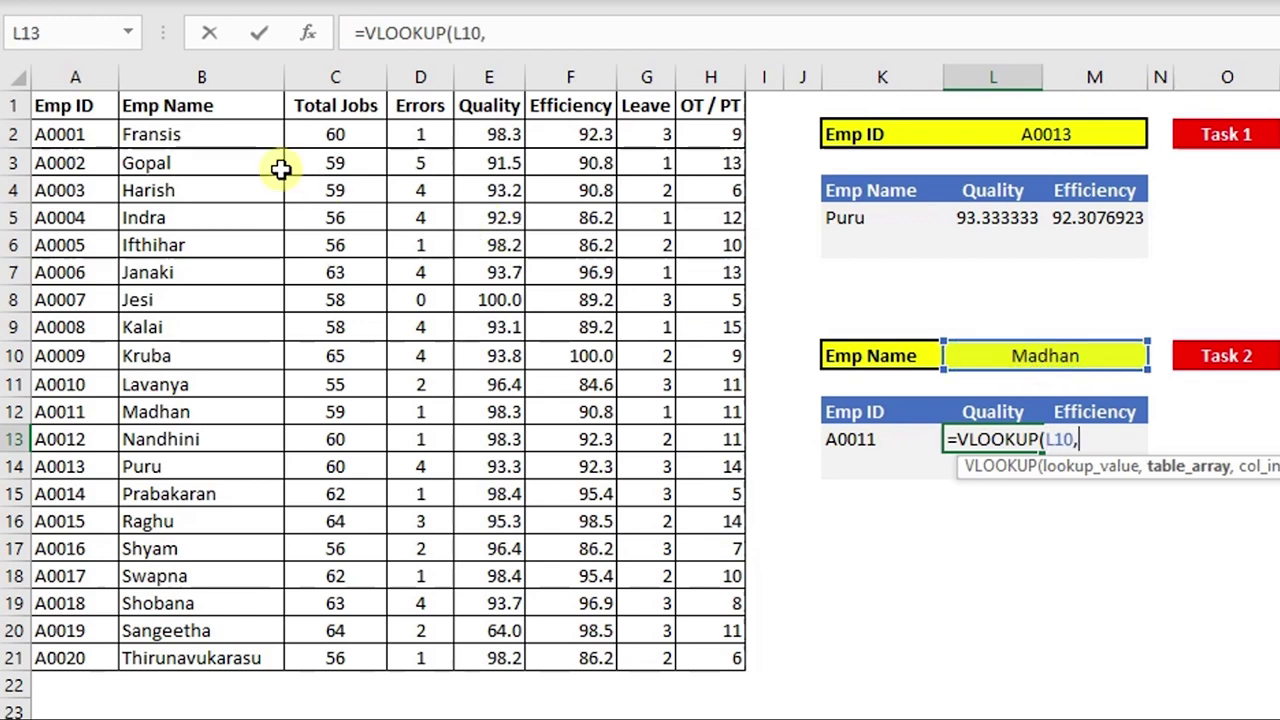
pyautogui.moveTo(251, 134); pyautogui.dragTo(190, 628)
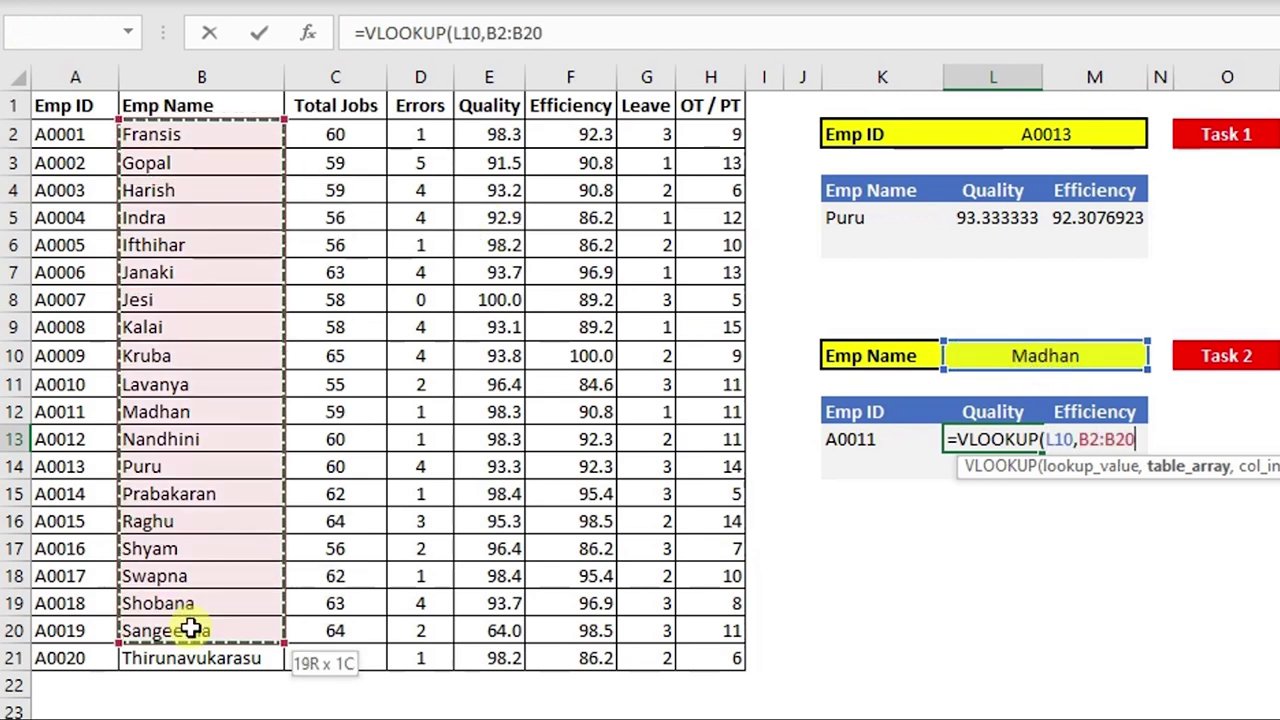
pyautogui.moveTo(190, 628)
pyautogui.mouseDown()
pyautogui.moveTo(440, 662)
pyautogui.moveTo(570, 630)
pyautogui.mouseUp()
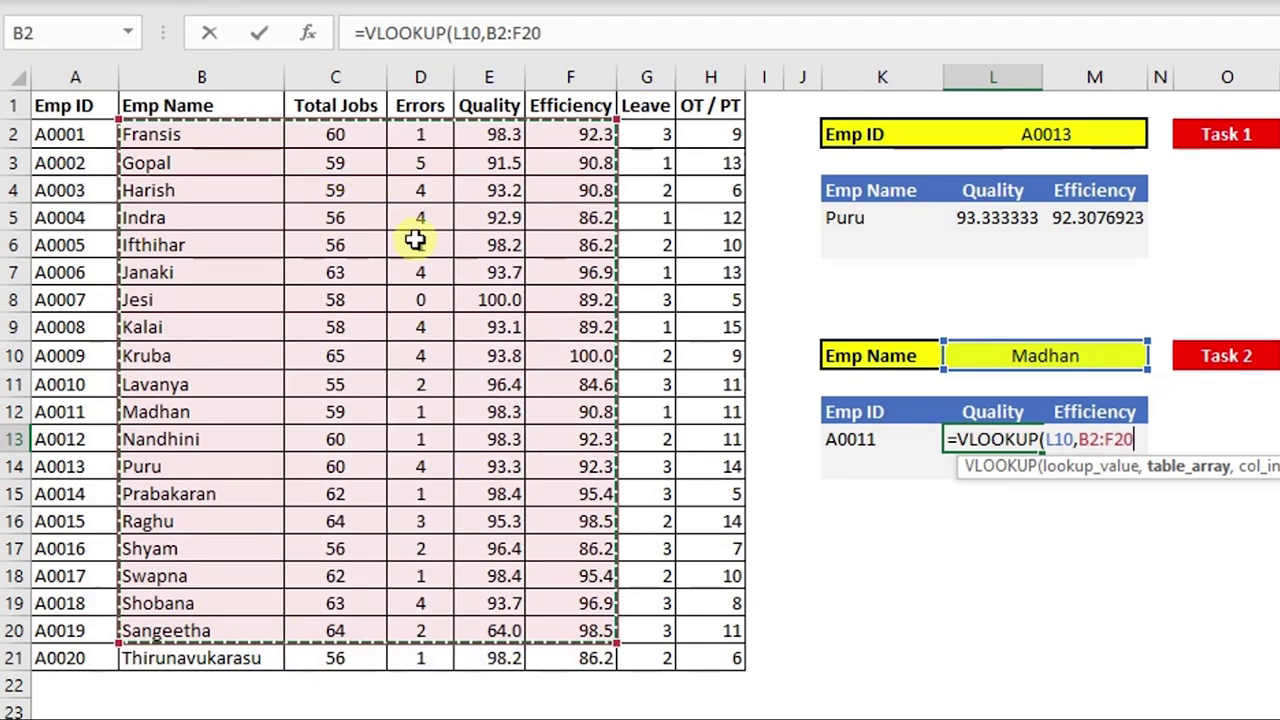
pyautogui.write(',')
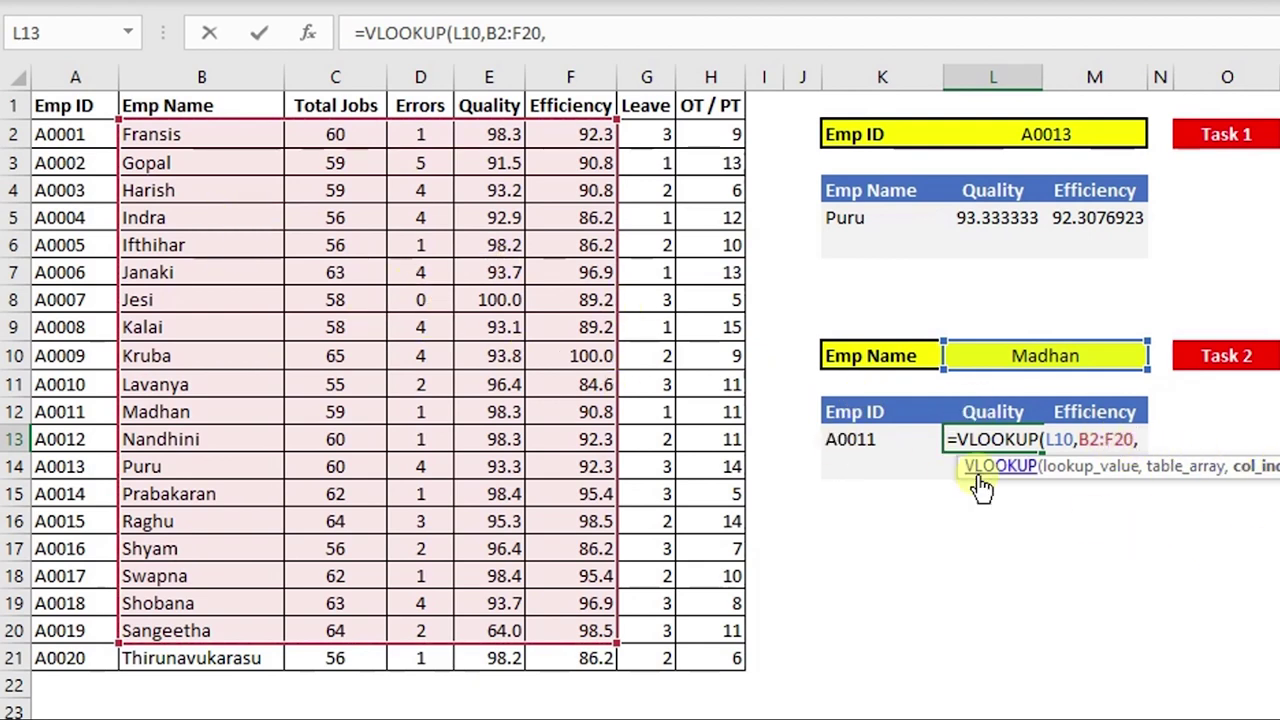
pyautogui.write('4,0')
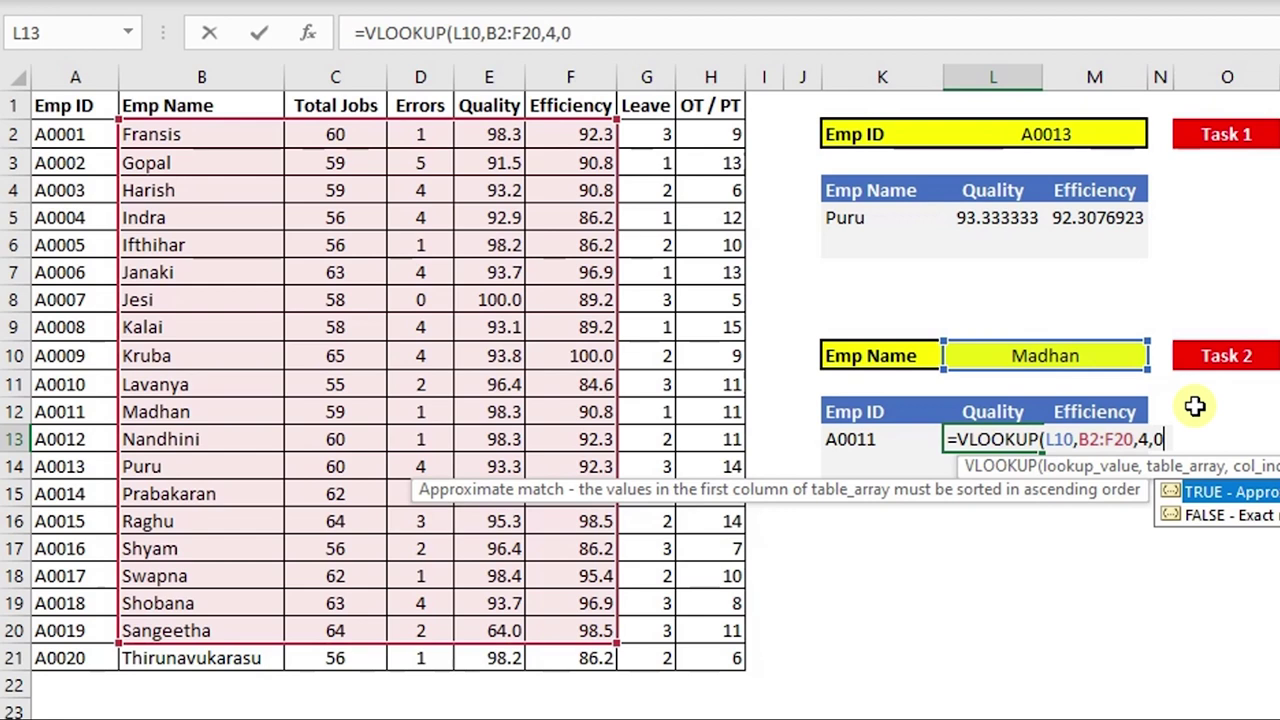
pyautogui.write(')')
pyautogui.press('Return')
# Verify the 98.305085 Quality result against Madhan's row in the table
pyautogui.click(1005, 405)
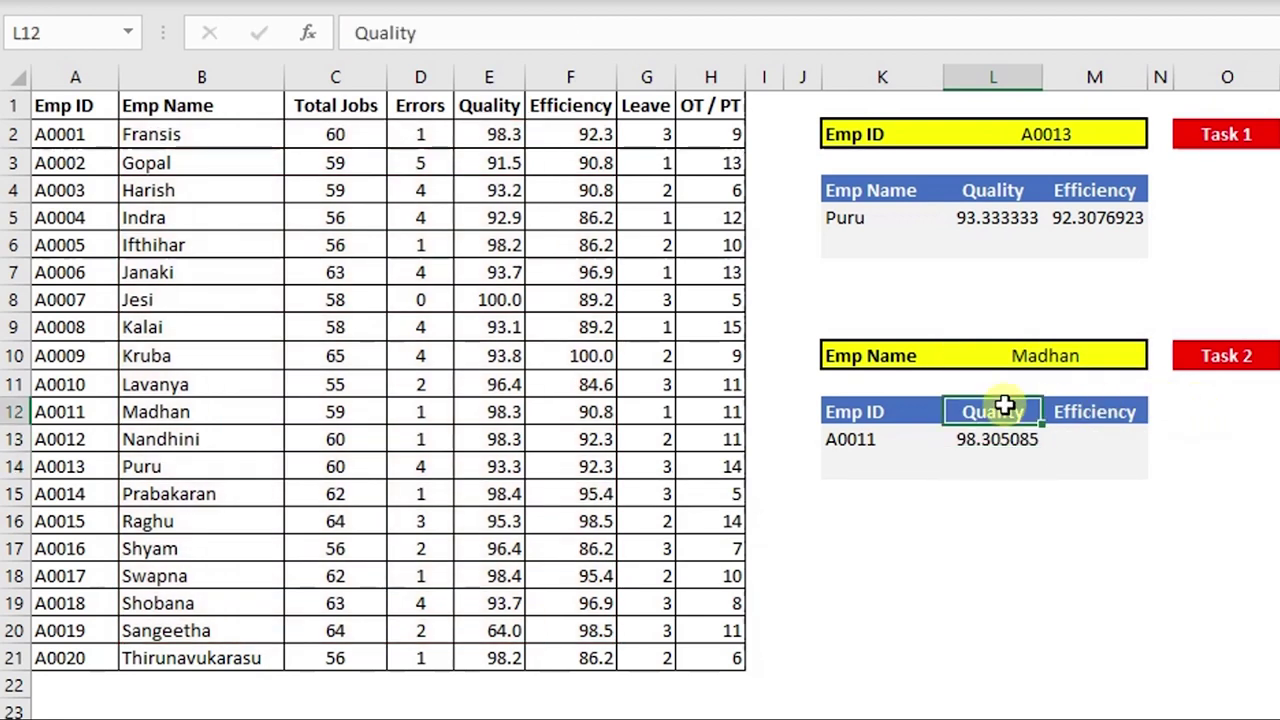
pyautogui.click(1042, 350)
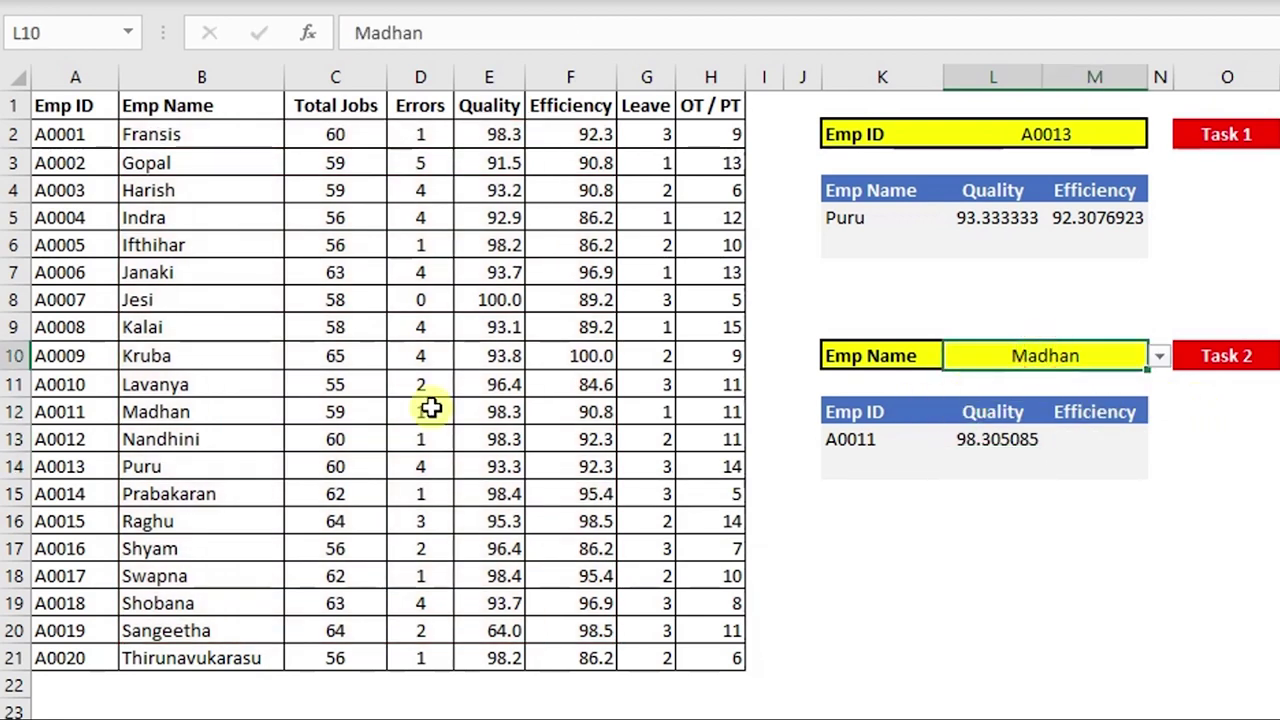
pyautogui.click(177, 411)
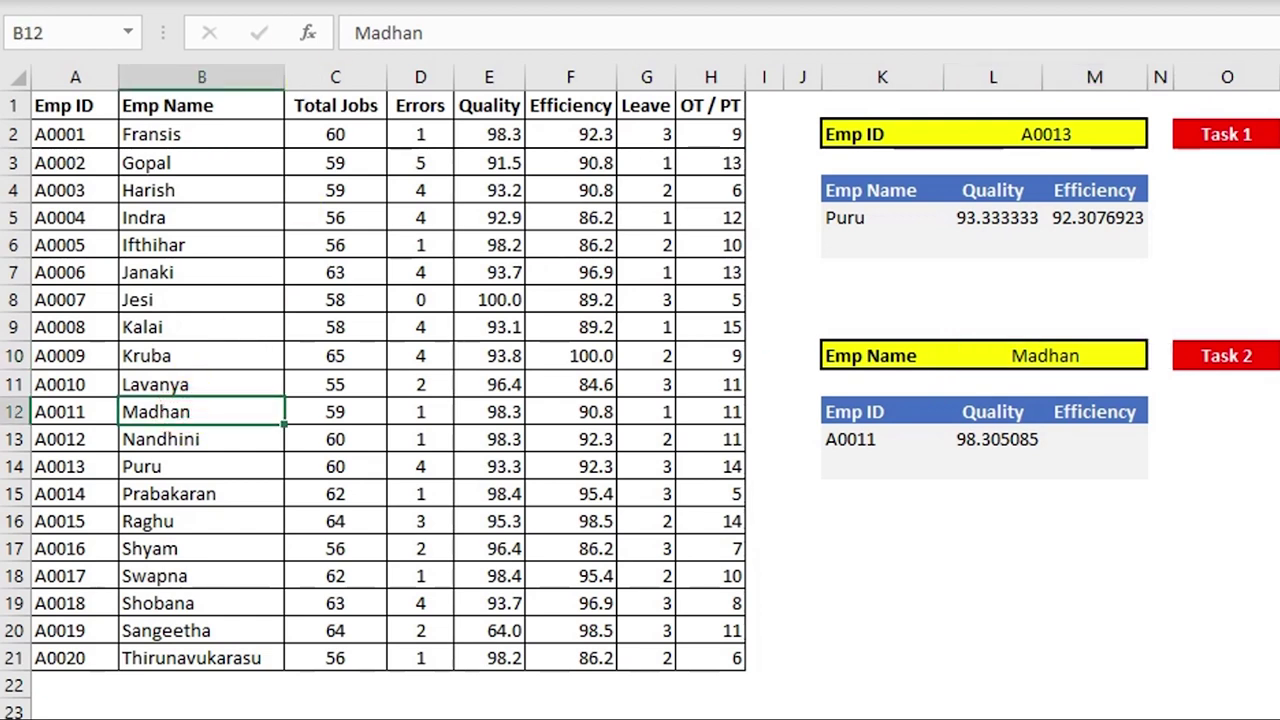
pyautogui.click(484, 414)
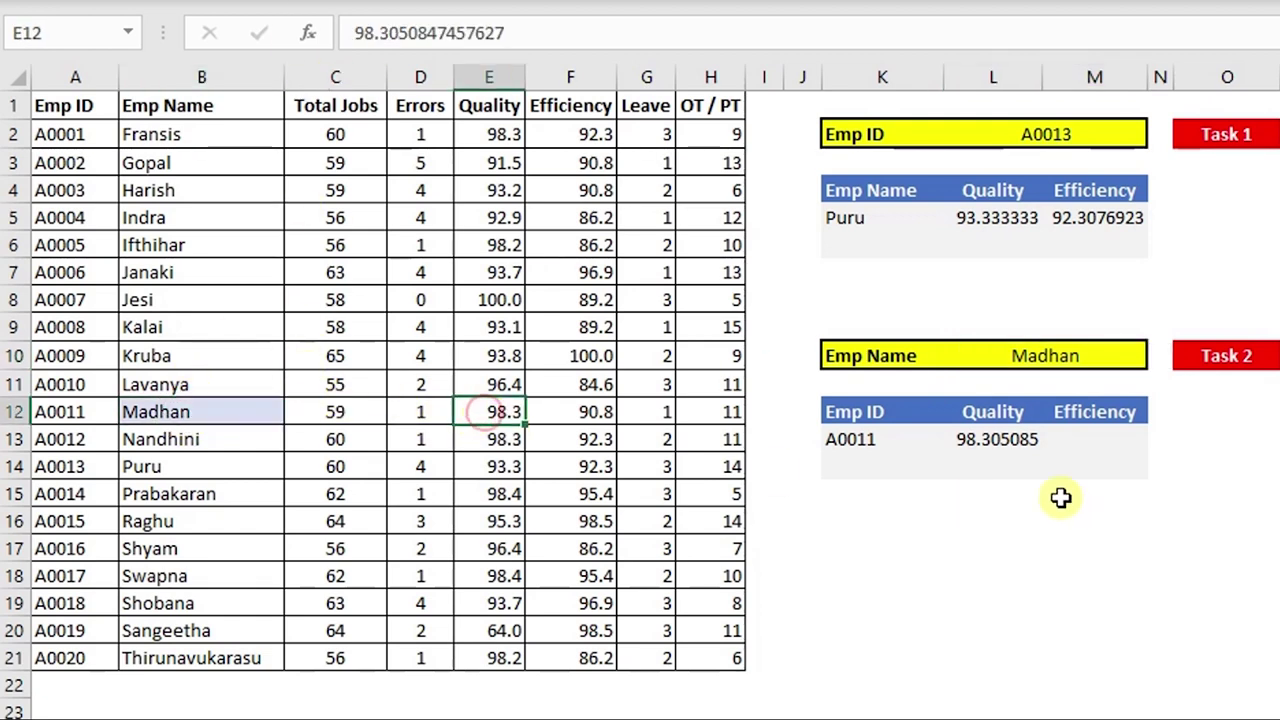
pyautogui.click(1020, 440)
pyautogui.click(1080, 440)
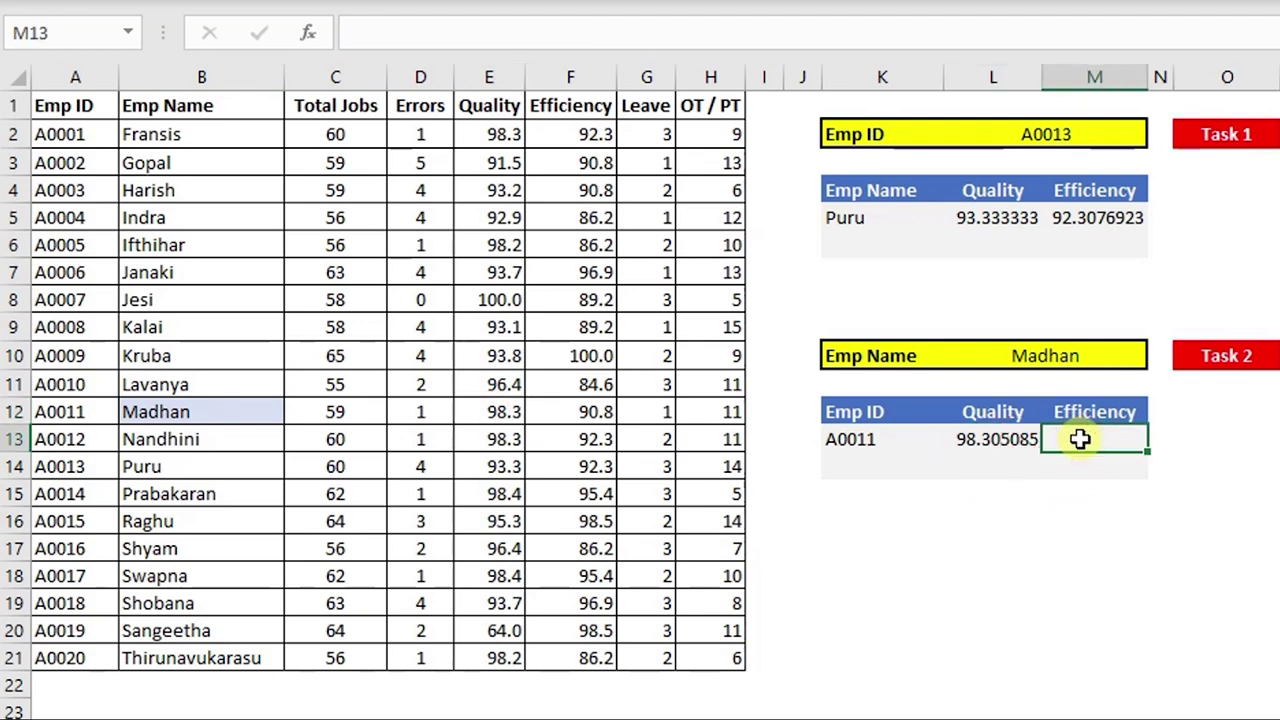
# Start an INDEX formula for Efficiency using the range F2:F21
pyautogui.write('=')
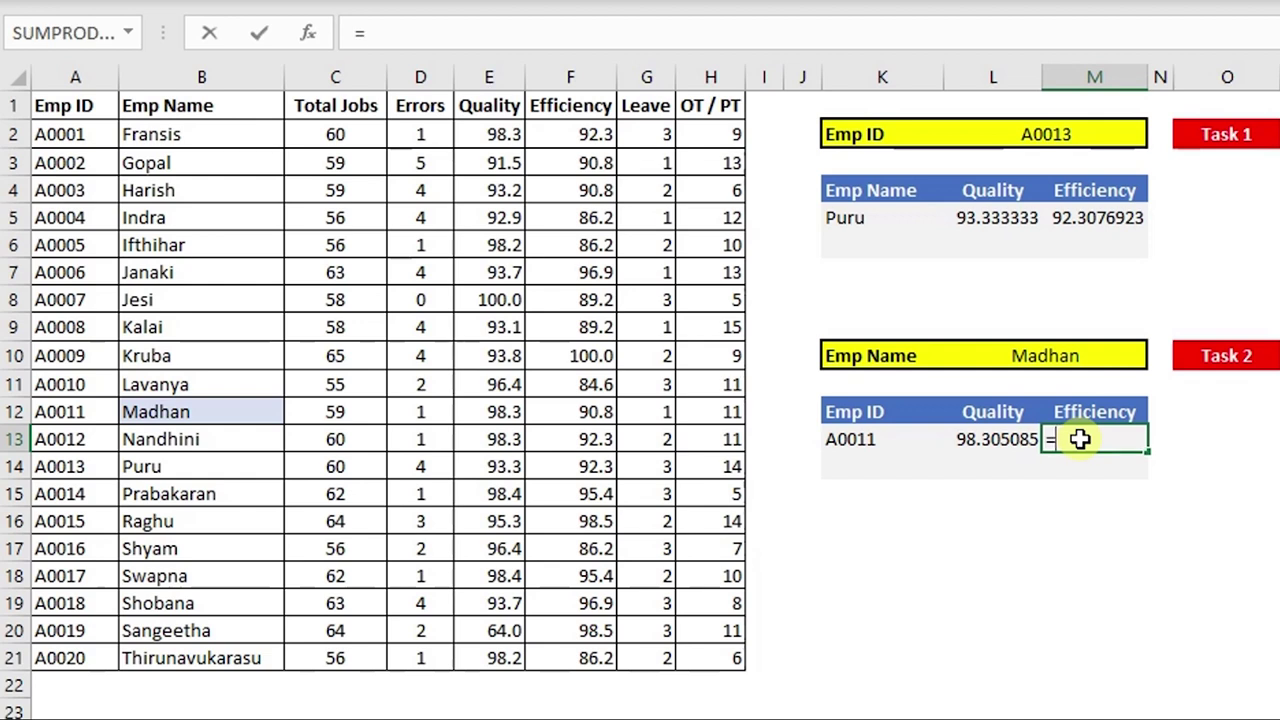
pyautogui.write('in')
pyautogui.press('Tab')
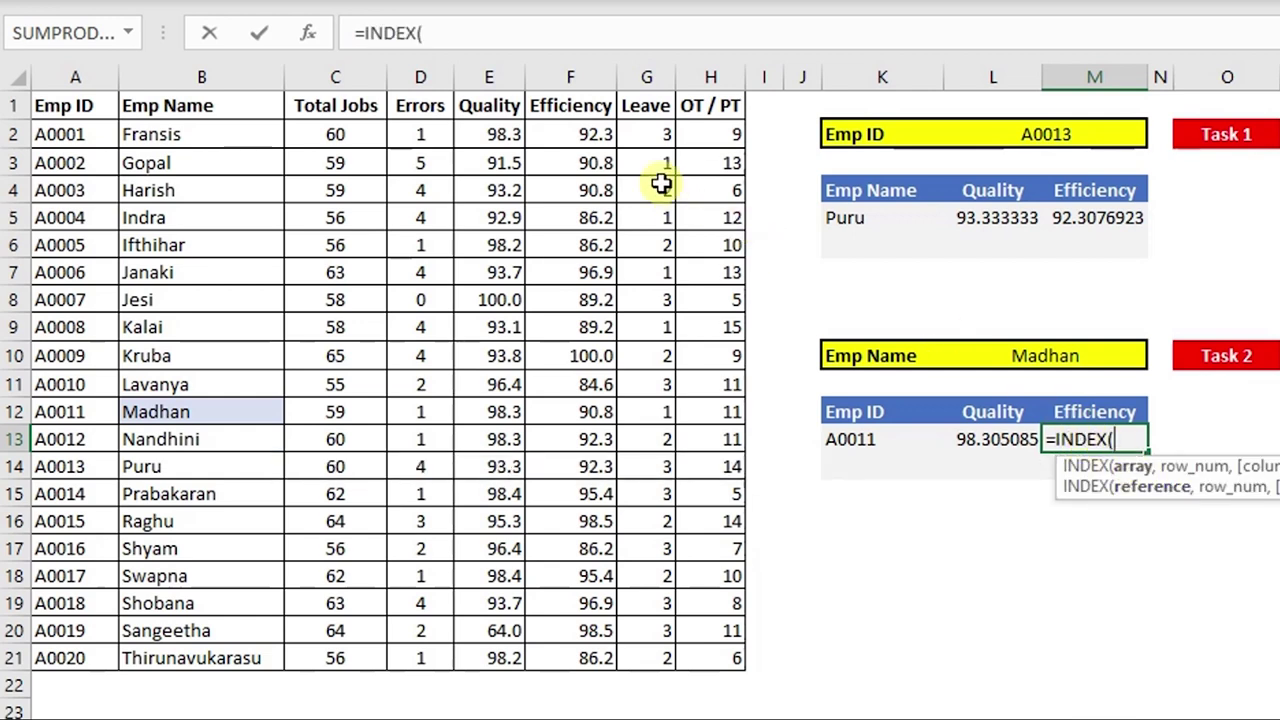
pyautogui.click(593, 130)
pyautogui.hotkey('ctrl', 'shift', 'Down')
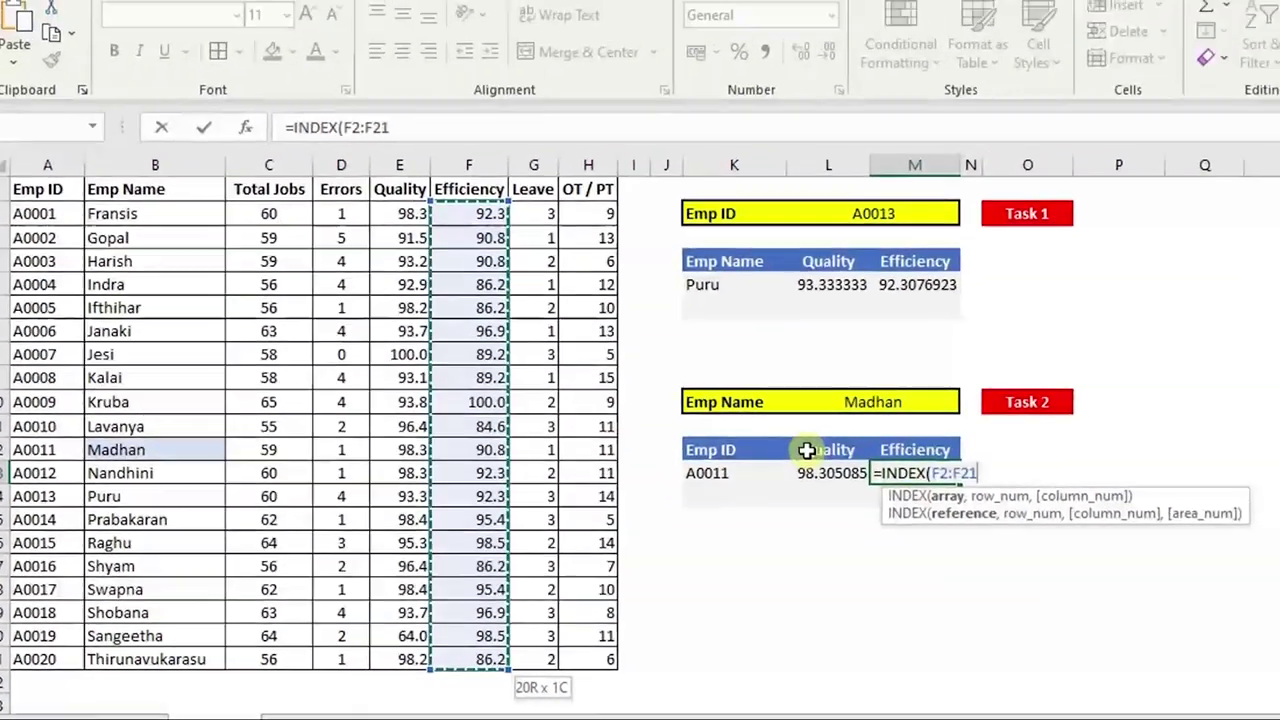
pyautogui.write(',')
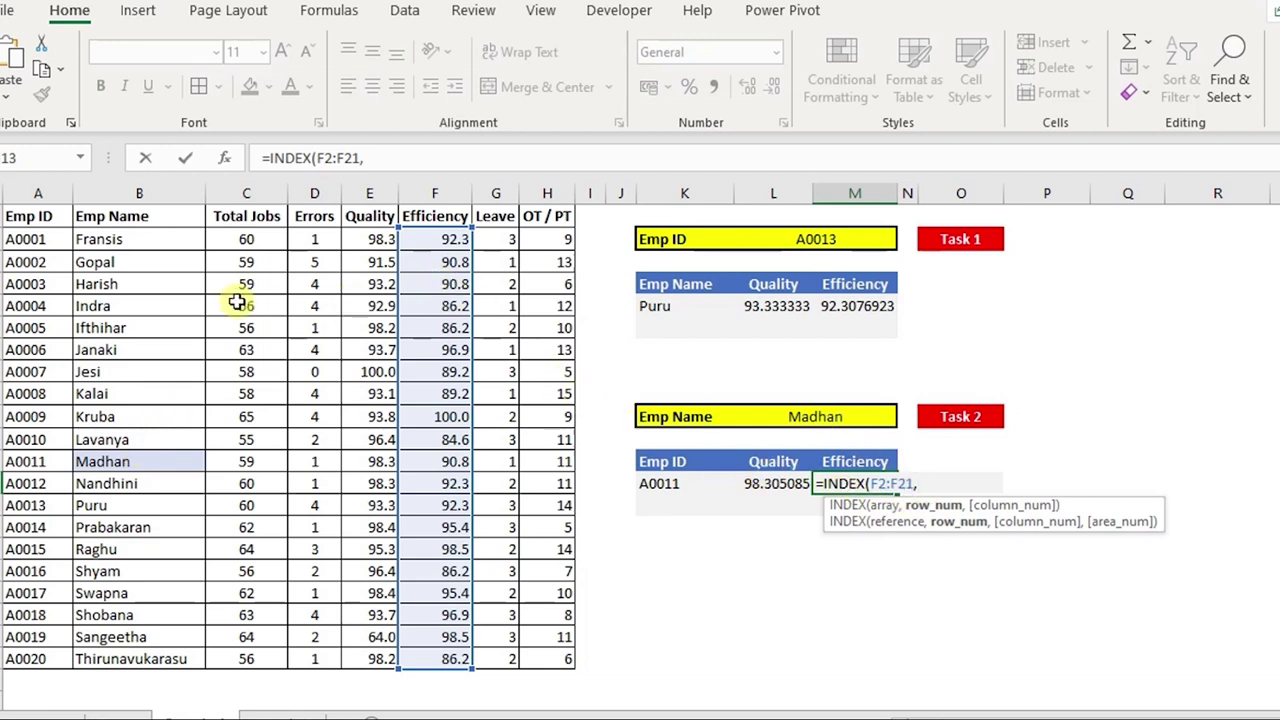
# Nest MATCH(L10,B2:B21,0) and enter the formula, returning 90.7692308 for Madhan
pyautogui.write('ma')
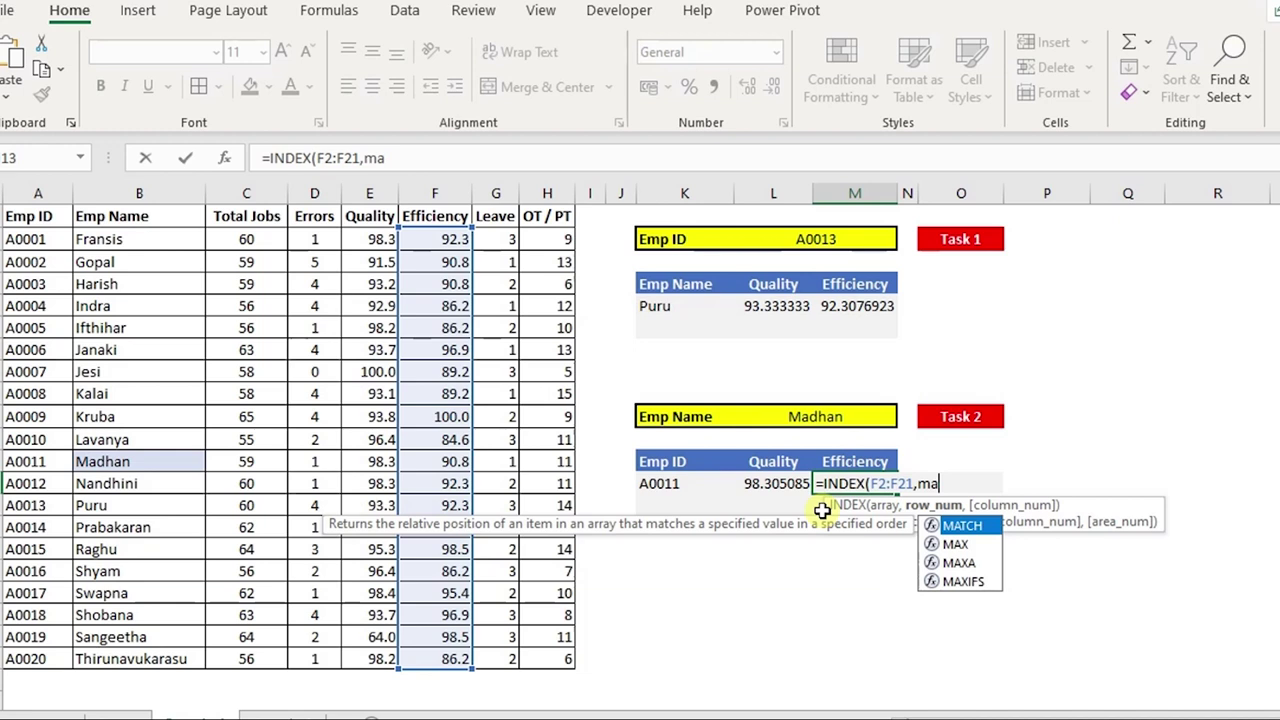
pyautogui.press('Tab')
pyautogui.click(818, 417)
pyautogui.write(',')
pyautogui.click(173, 237)
pyautogui.hotkey('ctrl', 'shift', 'Down')
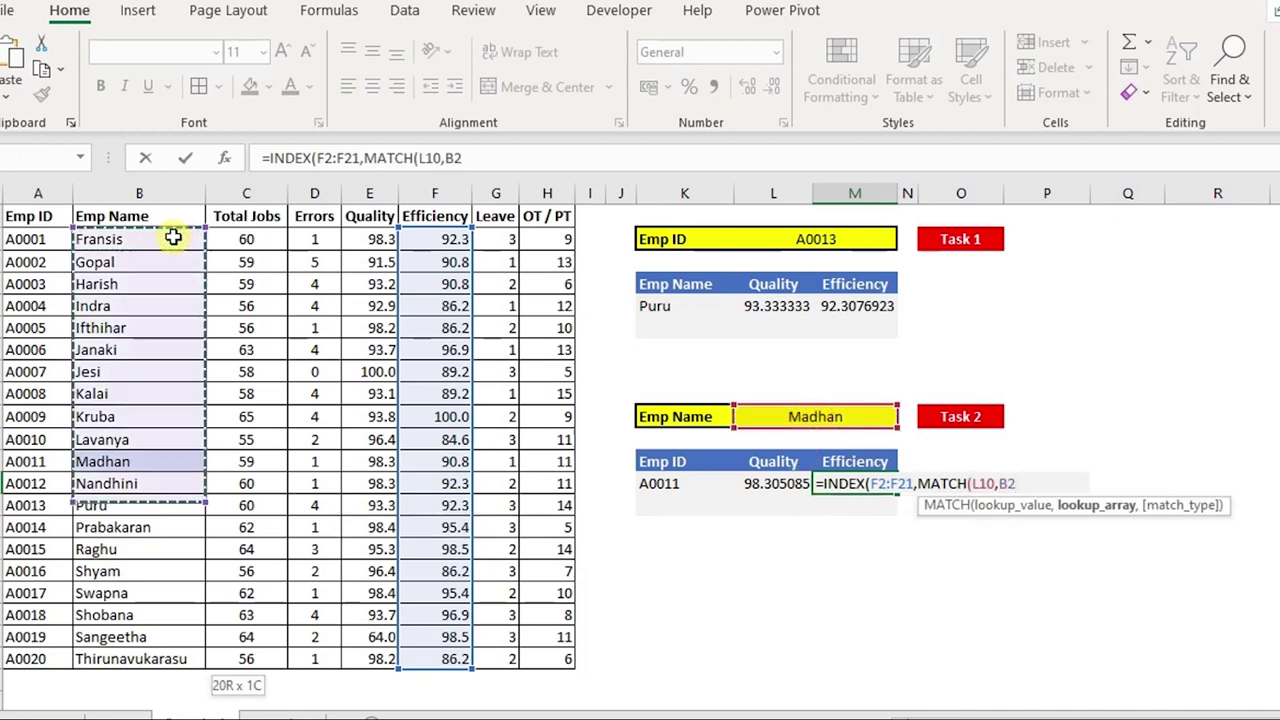
pyautogui.write(':B21,0')
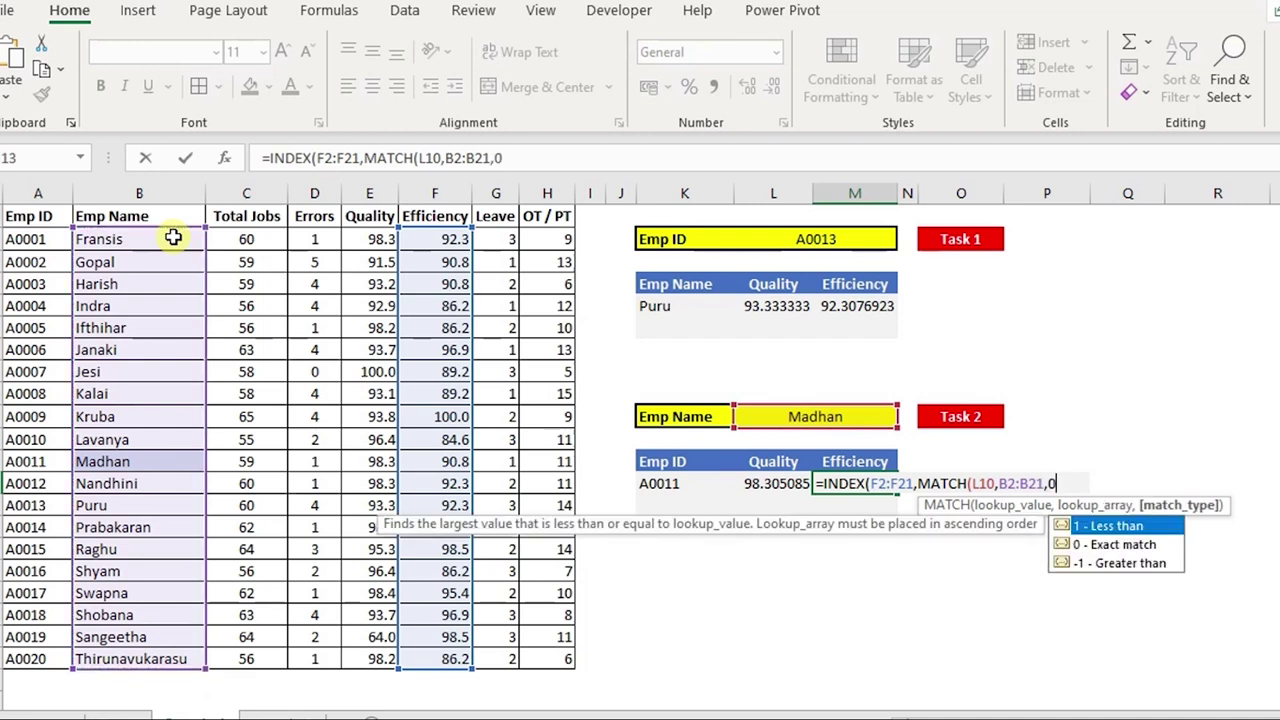
pyautogui.write(')')
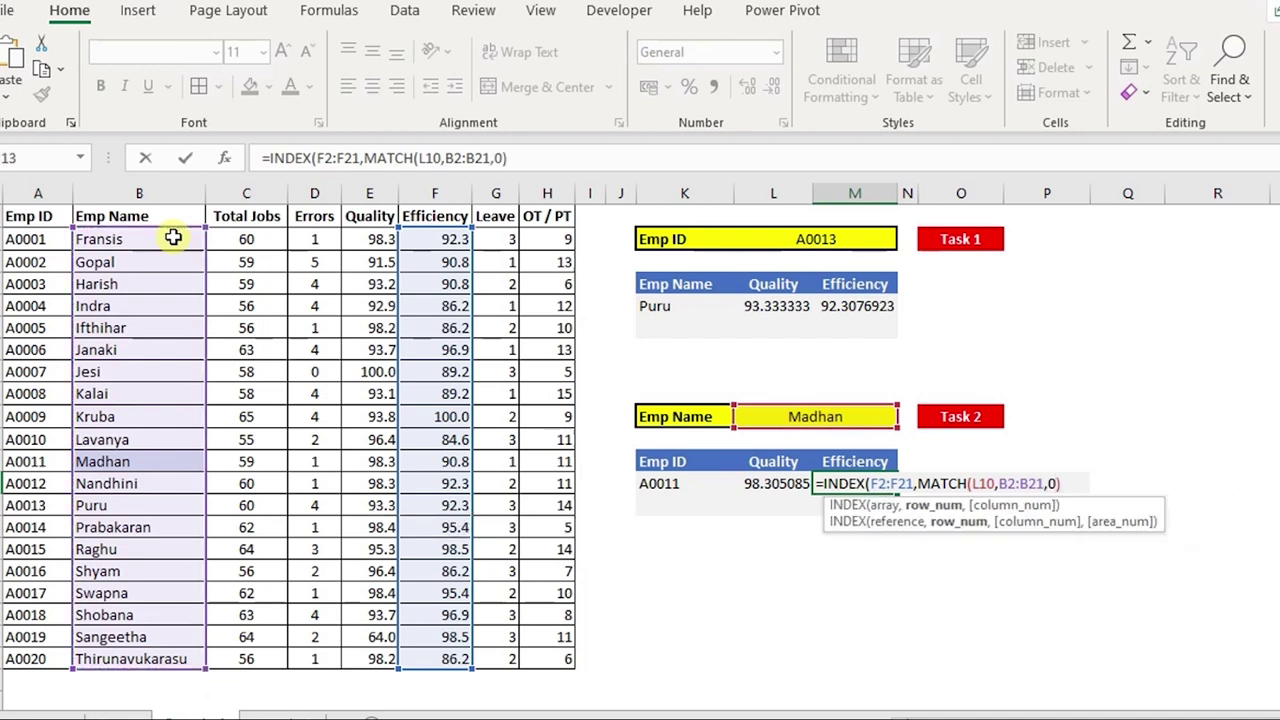
pyautogui.write(')')
pyautogui.press('Return')
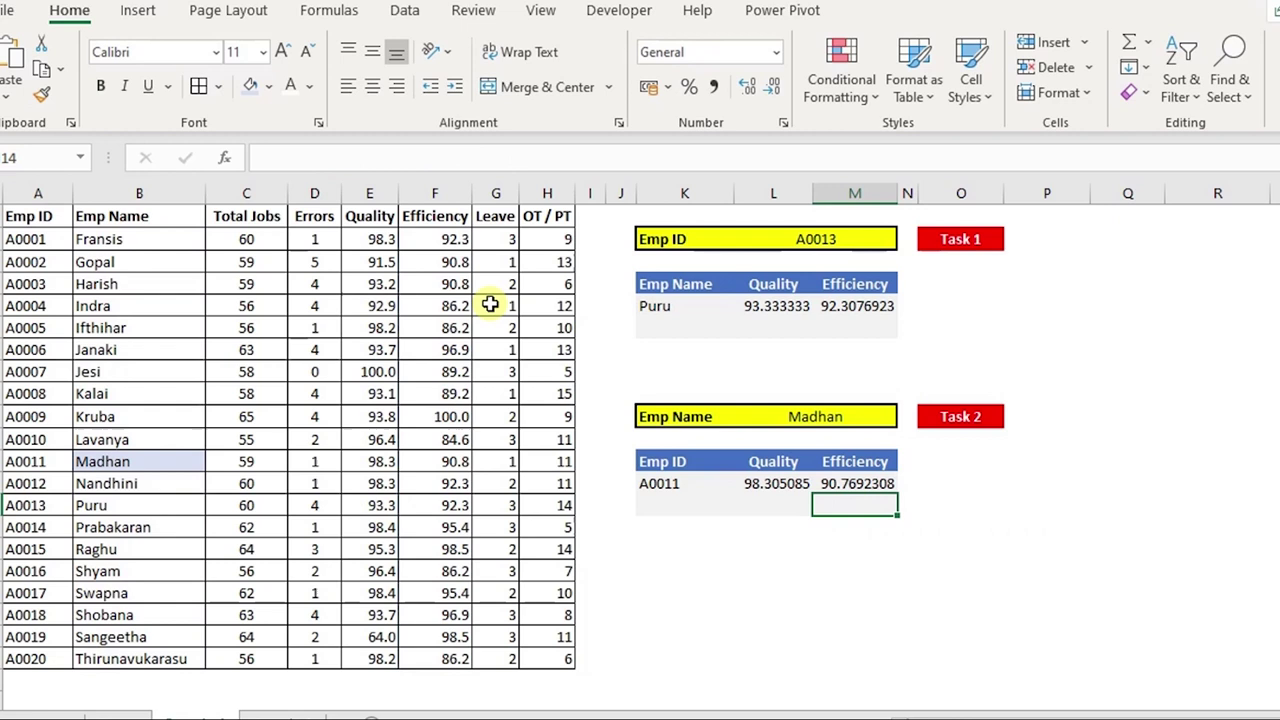
# Check the 90.7692308 result against Madhan's Efficiency value in F12
pyautogui.click(860, 419)
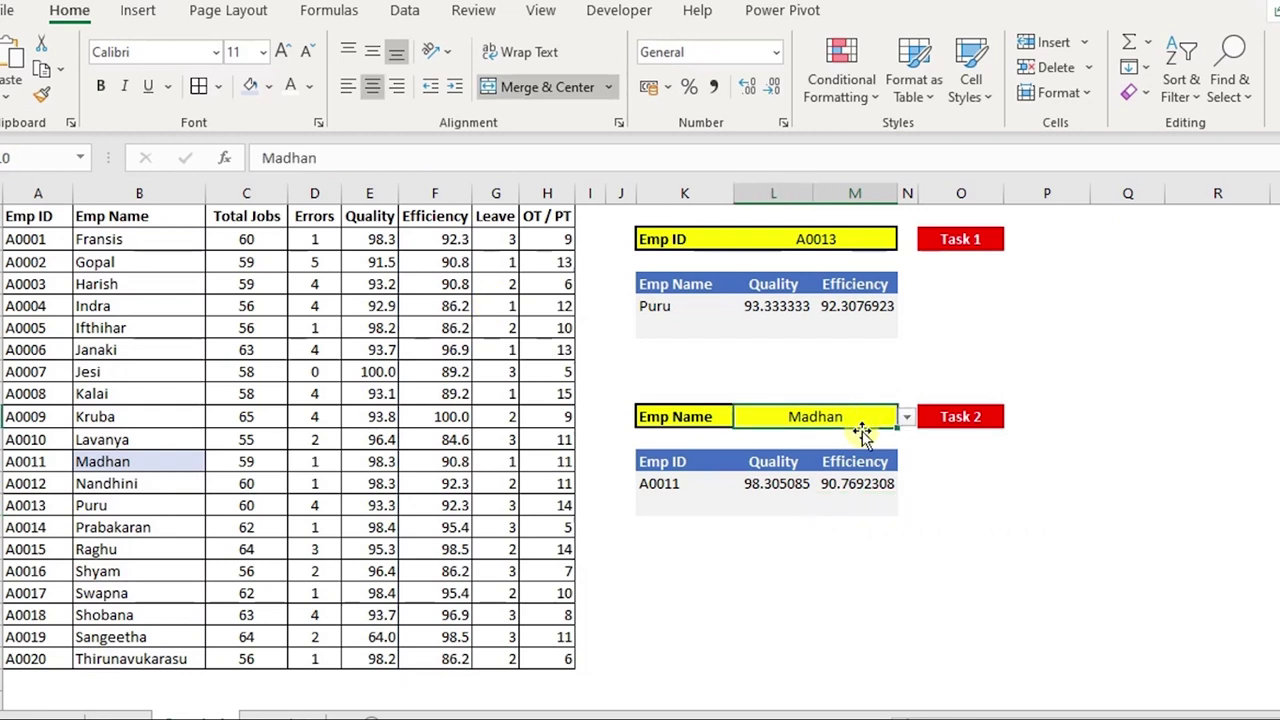
pyautogui.moveTo(450, 242); pyautogui.dragTo(468, 655)
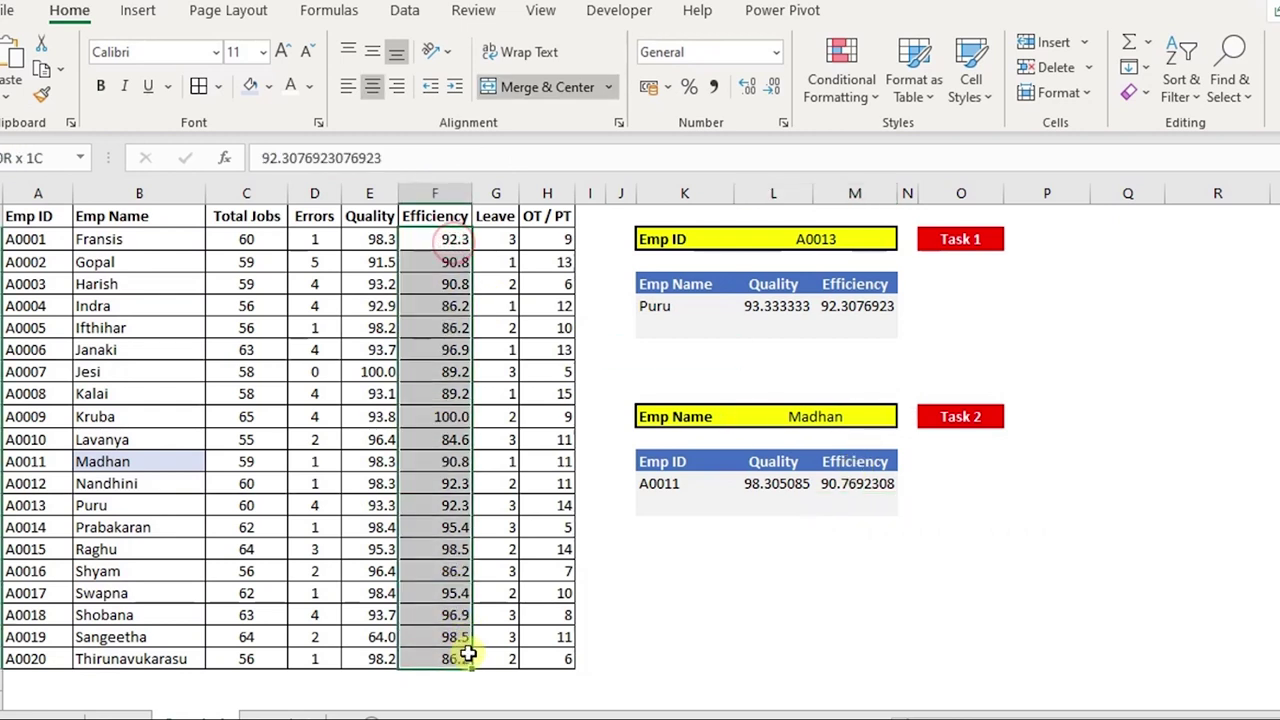
pyautogui.click(444, 465)
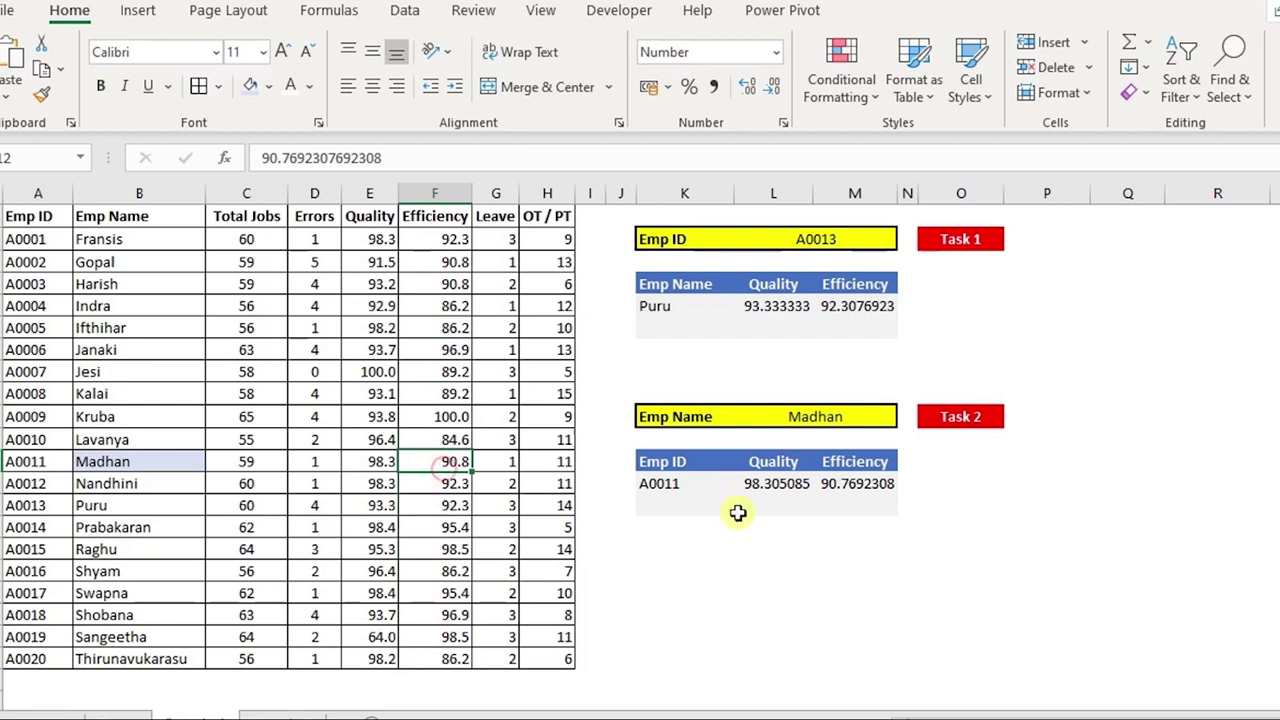
pyautogui.click(837, 490)
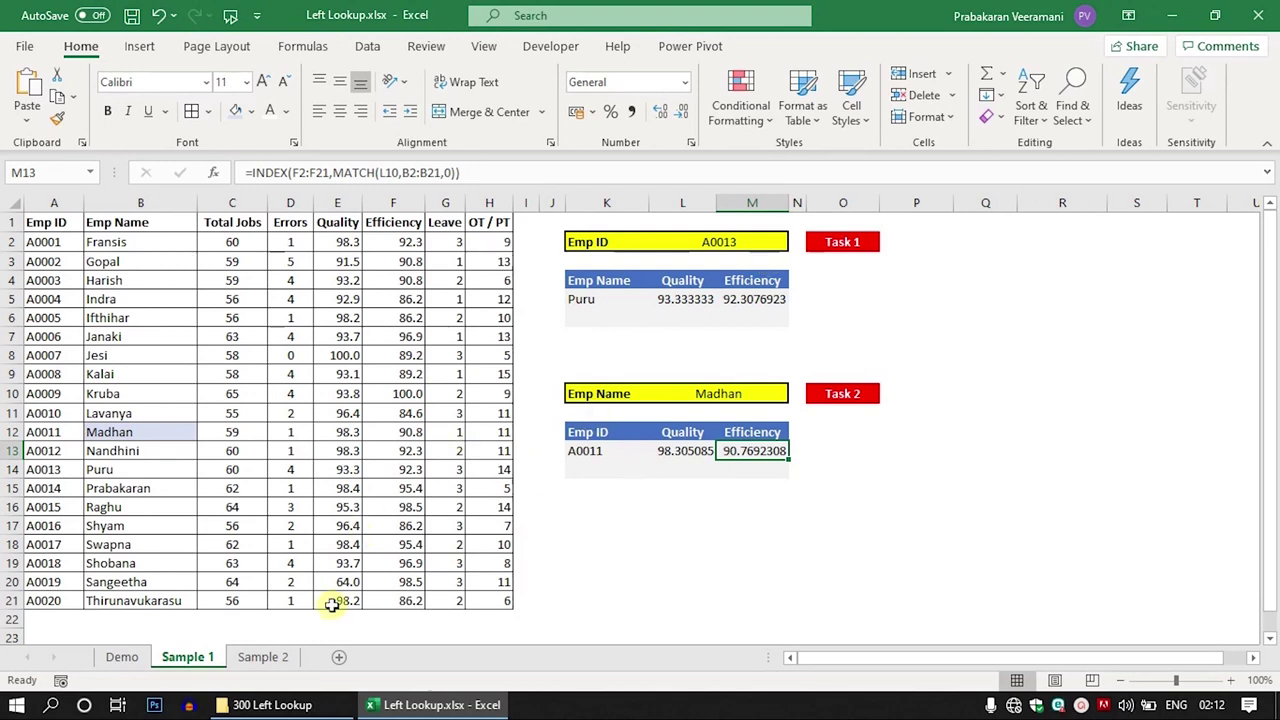
# On the Sample 2 sheet, enter Emp ID 10669 in the lookup cell T3
pyautogui.click(270, 657)
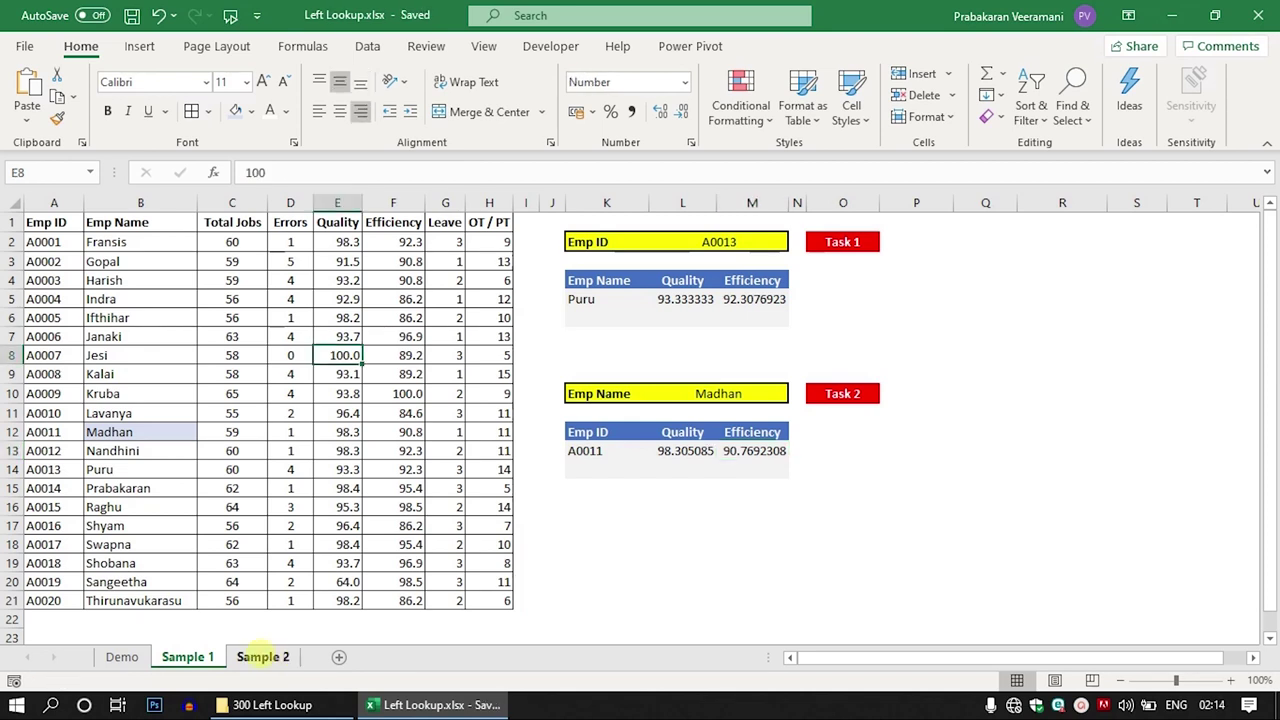
pyautogui.click(580, 356)
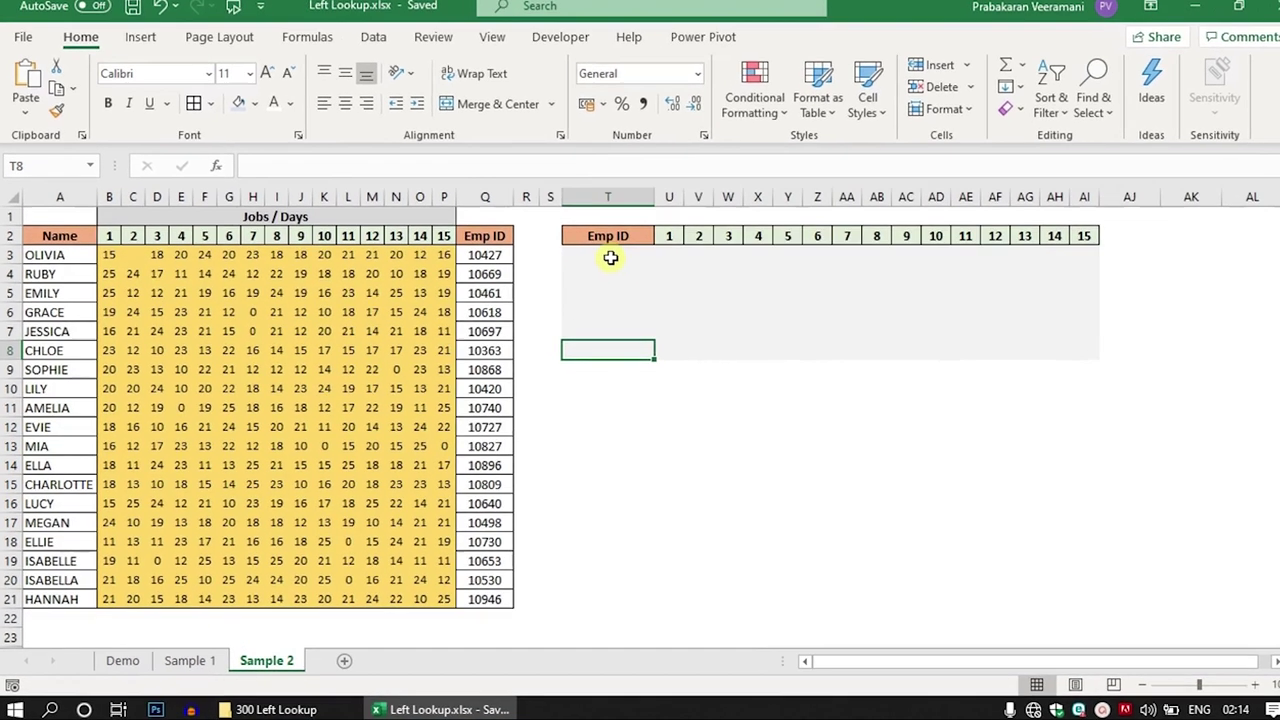
pyautogui.click(600, 260)
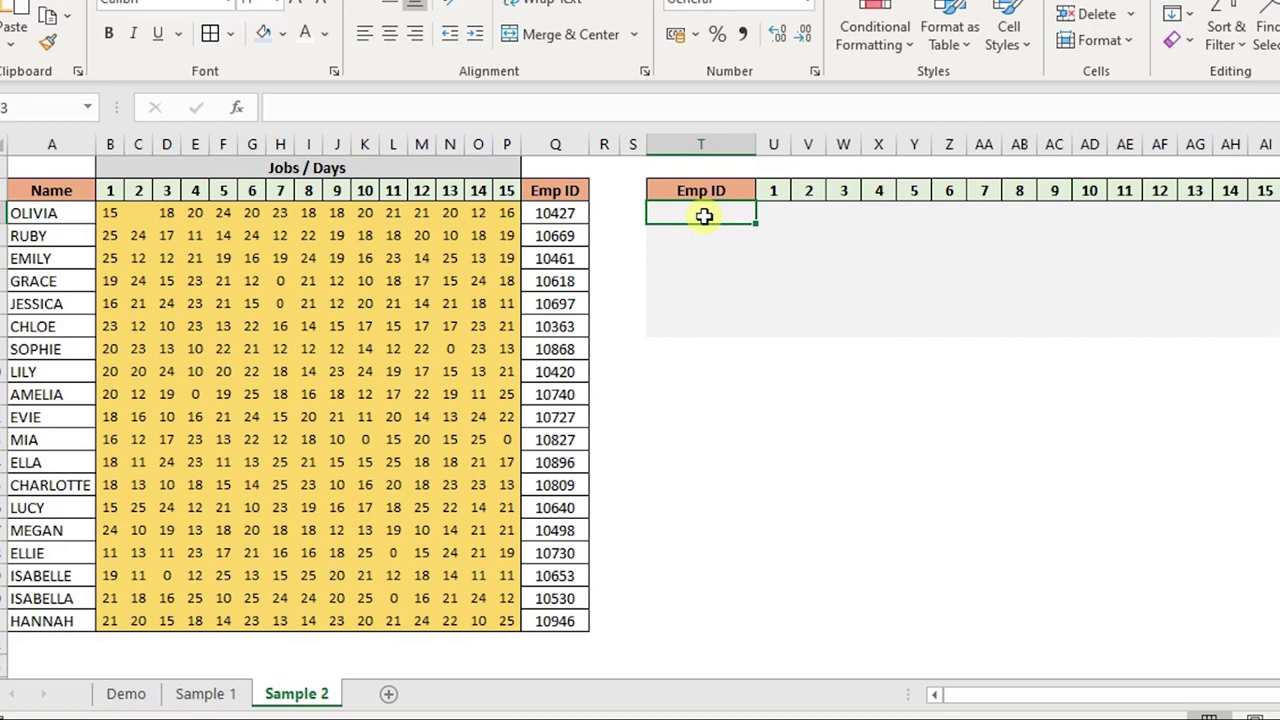
pyautogui.moveTo(694, 212); pyautogui.dragTo(706, 218)
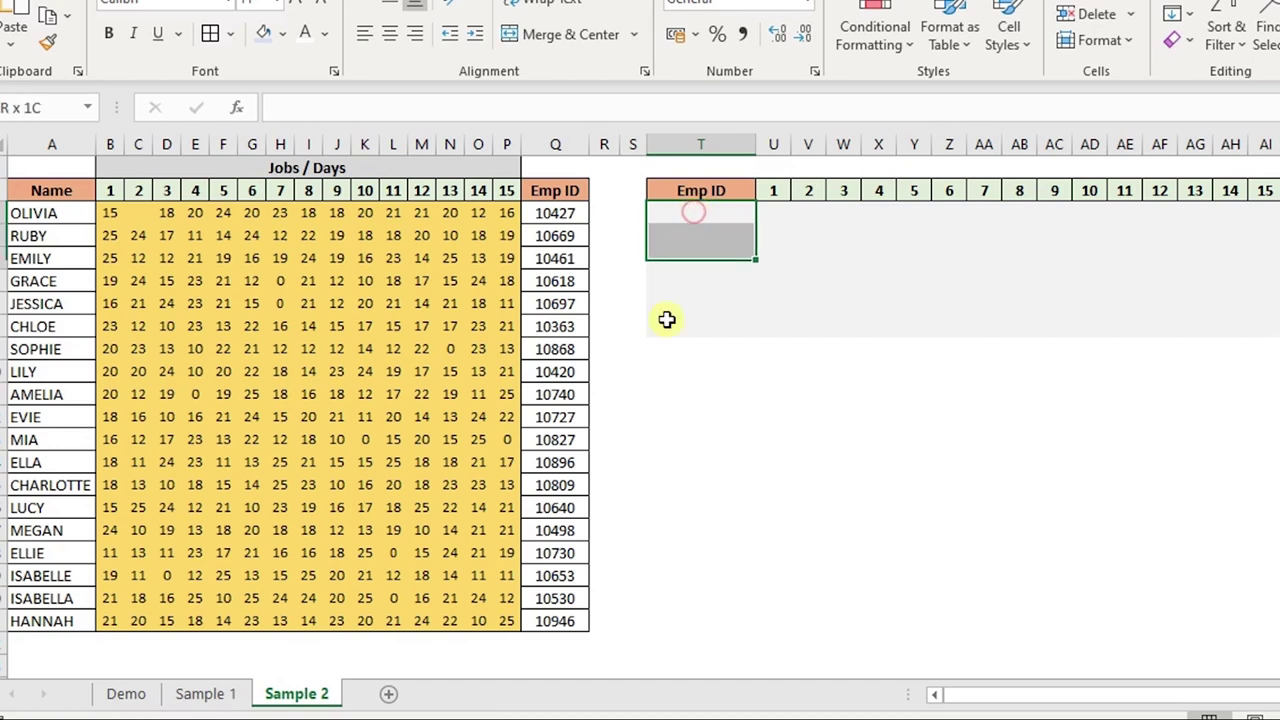
pyautogui.click(704, 216)
pyautogui.click(567, 234)
pyautogui.click(659, 211)
pyautogui.write('10669')
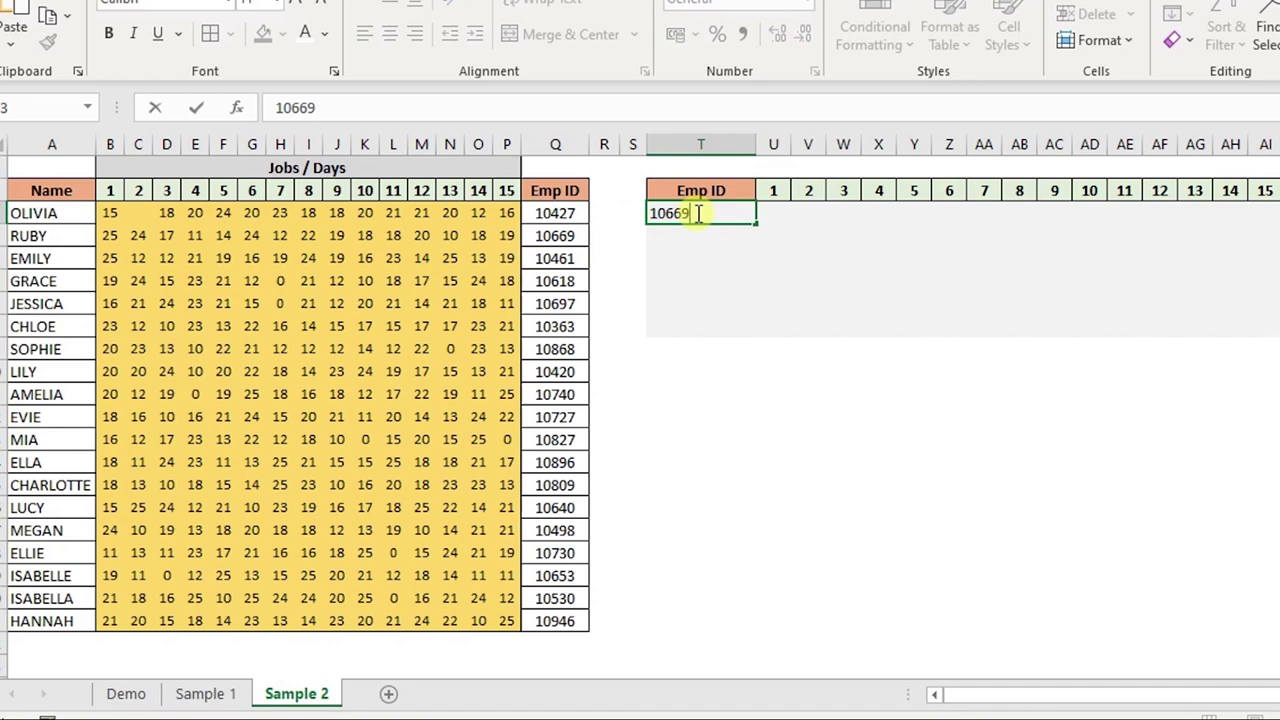
pyautogui.press('Return')
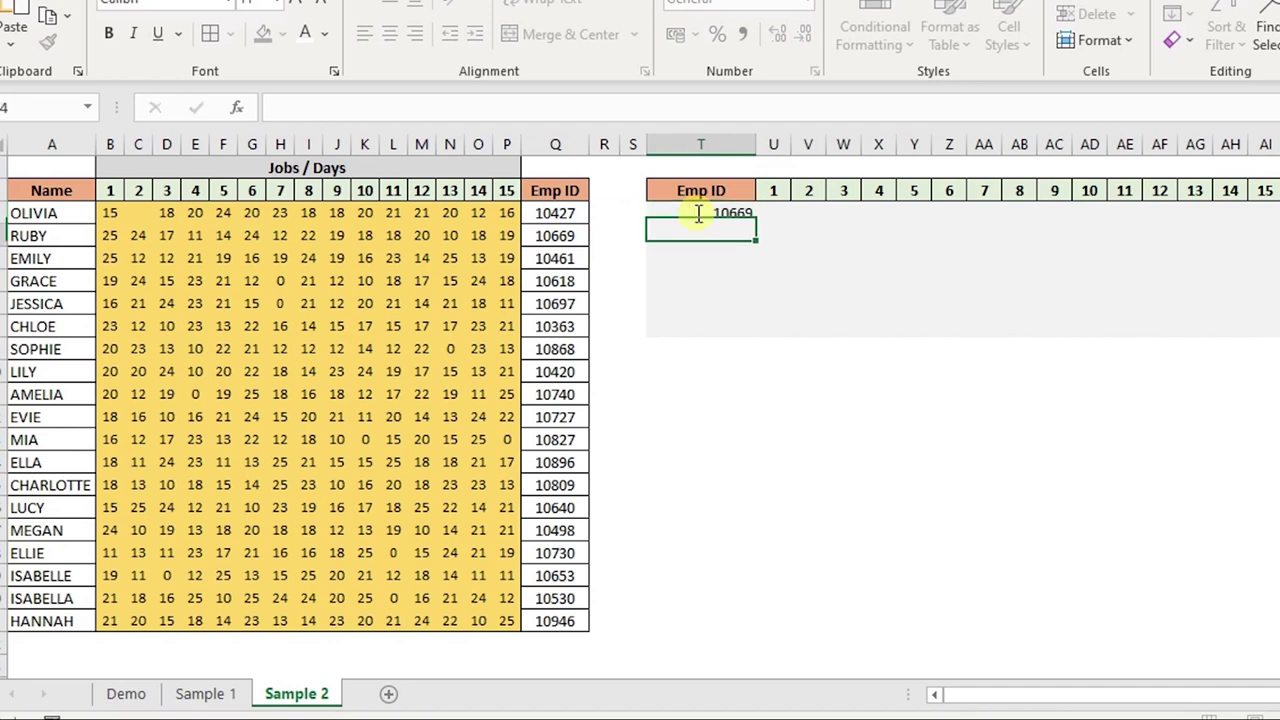
pyautogui.click(698, 214)
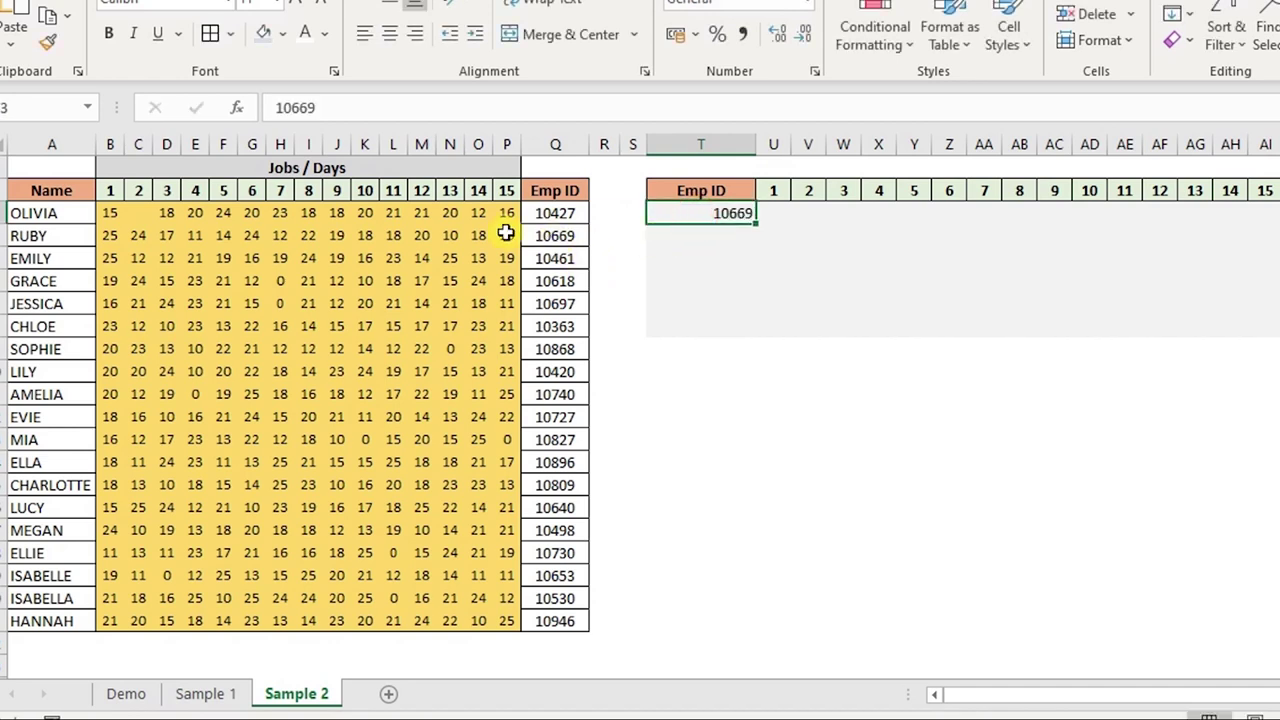
# Compare employees' day 1–15 job counts in B:P with the empty lookup cells U3:AI3
pyautogui.moveTo(507, 235); pyautogui.dragTo(109, 237)
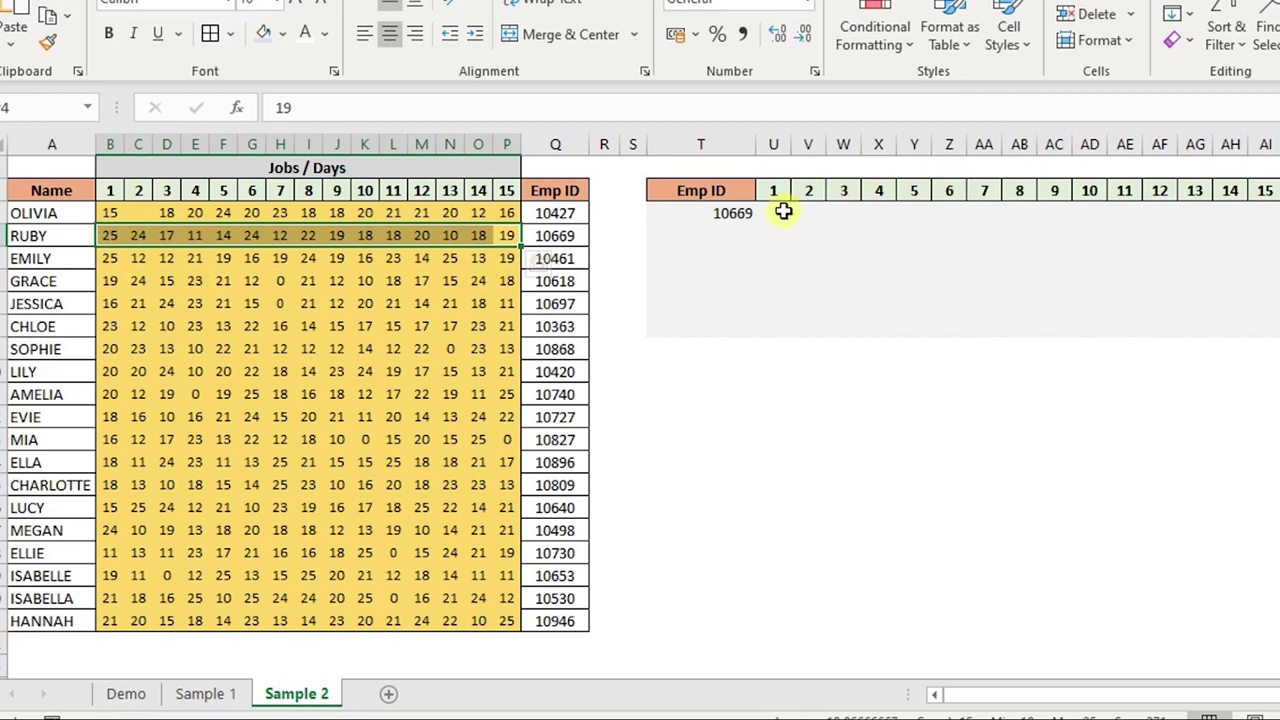
pyautogui.moveTo(783, 212); pyautogui.dragTo(1257, 212)
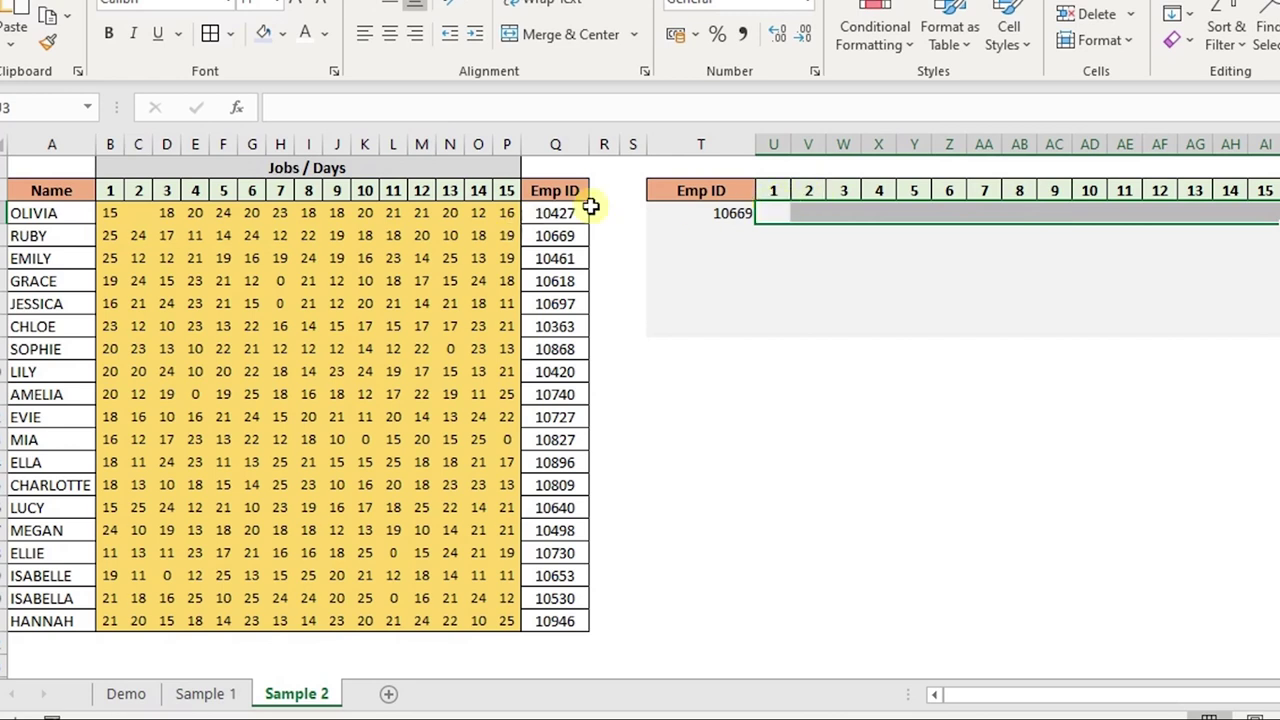
pyautogui.click(558, 214)
pyautogui.moveTo(505, 213); pyautogui.dragTo(120, 208)
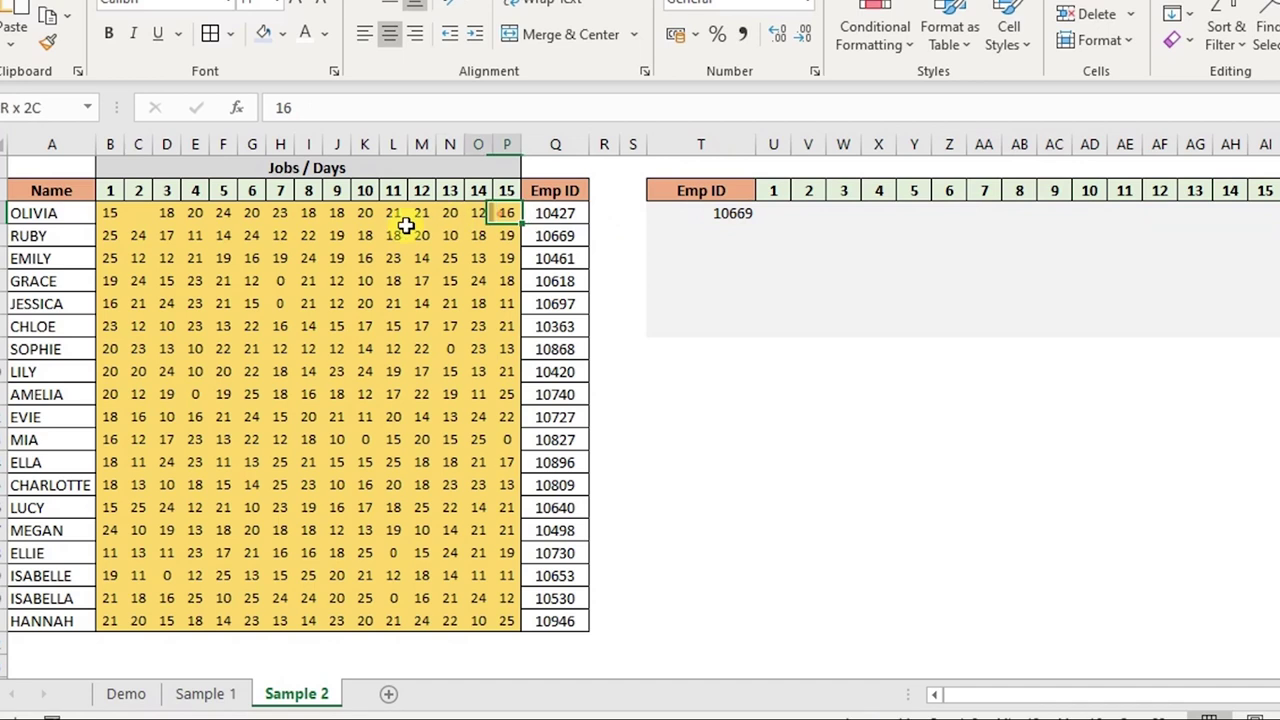
pyautogui.moveTo(773, 213); pyautogui.dragTo(1266, 222)
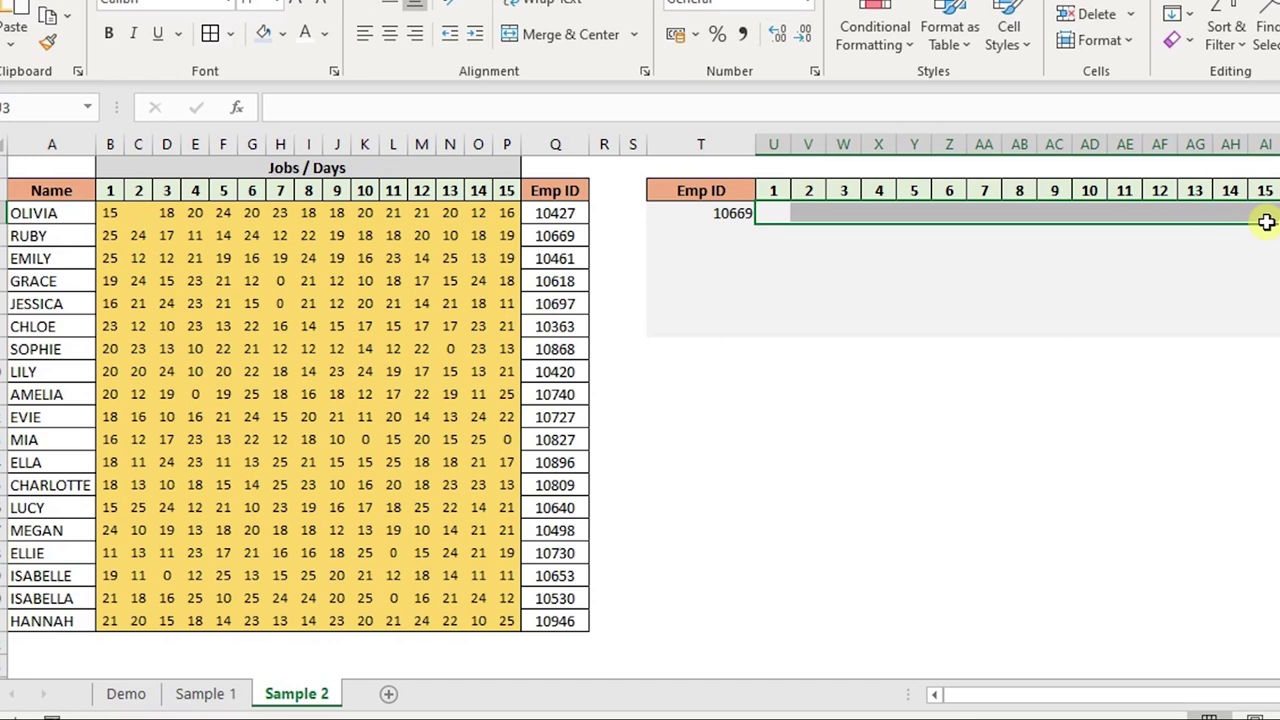
pyautogui.click(55, 218)
pyautogui.moveTo(110, 213); pyautogui.dragTo(500, 211)
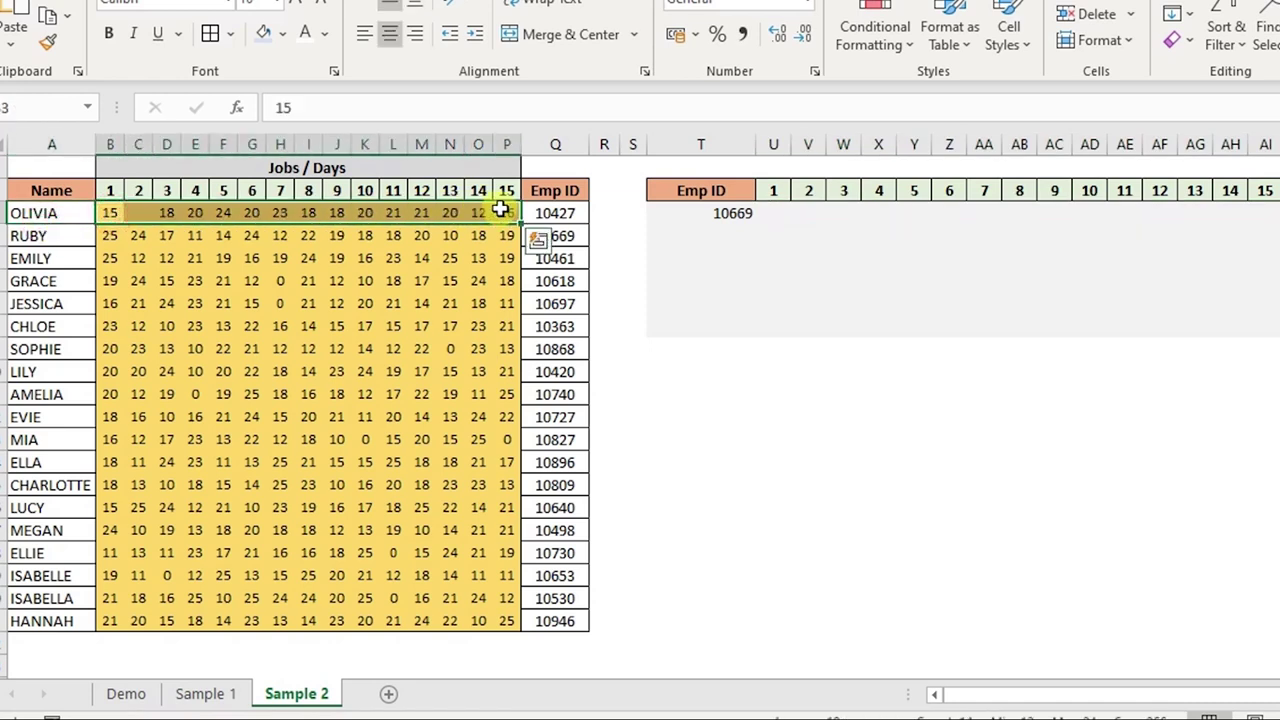
pyautogui.click(560, 212)
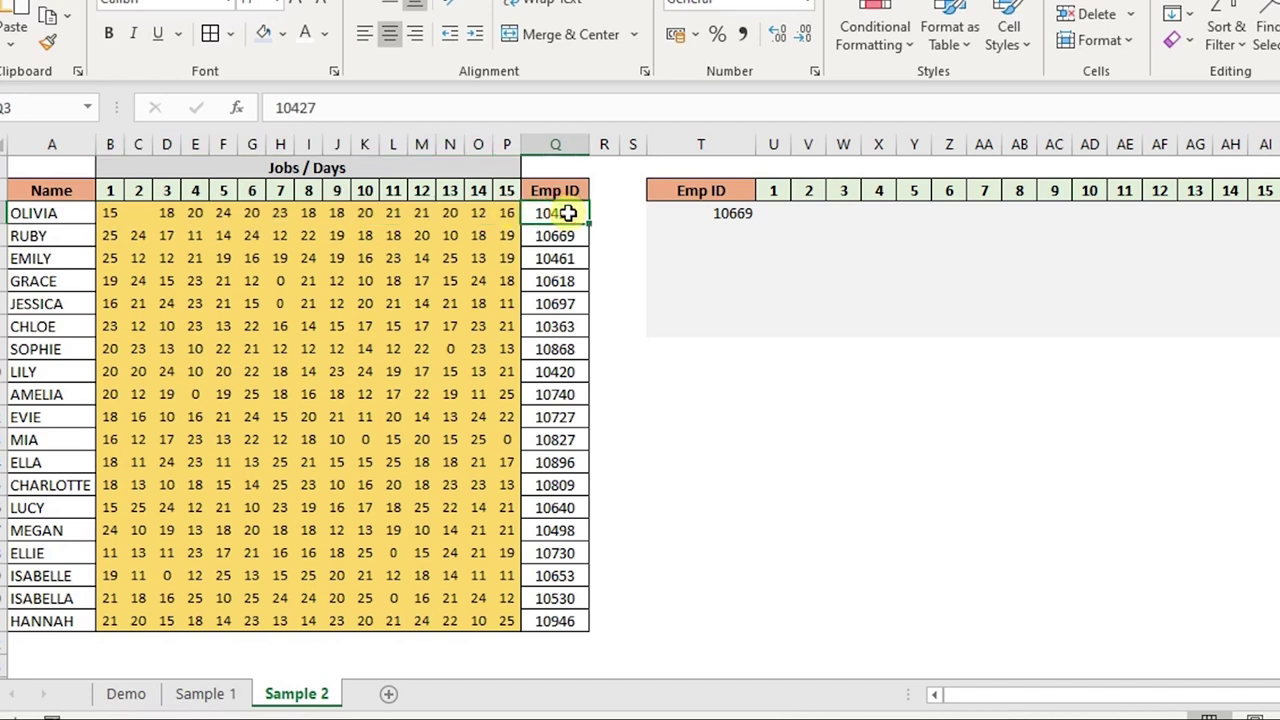
pyautogui.moveTo(508, 213)
pyautogui.mouseDown()
pyautogui.moveTo(103, 217)
pyautogui.moveTo(120, 215)
pyautogui.mouseUp()
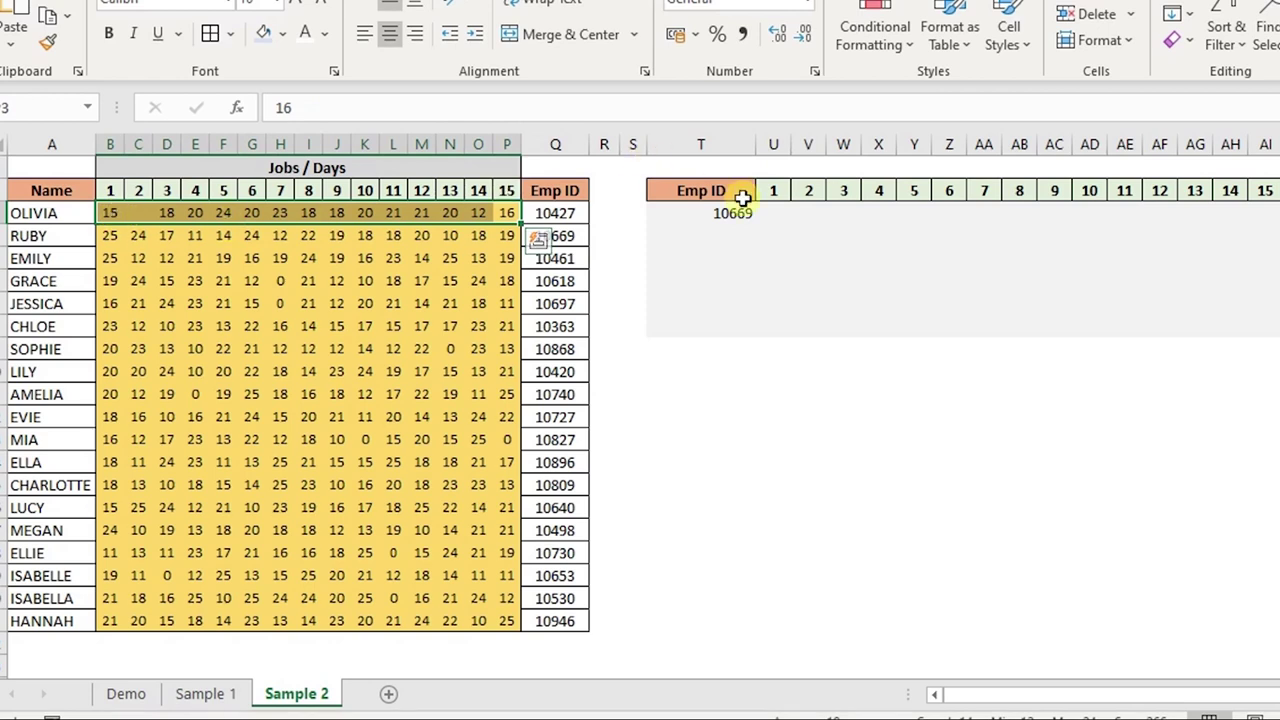
pyautogui.click(774, 211)
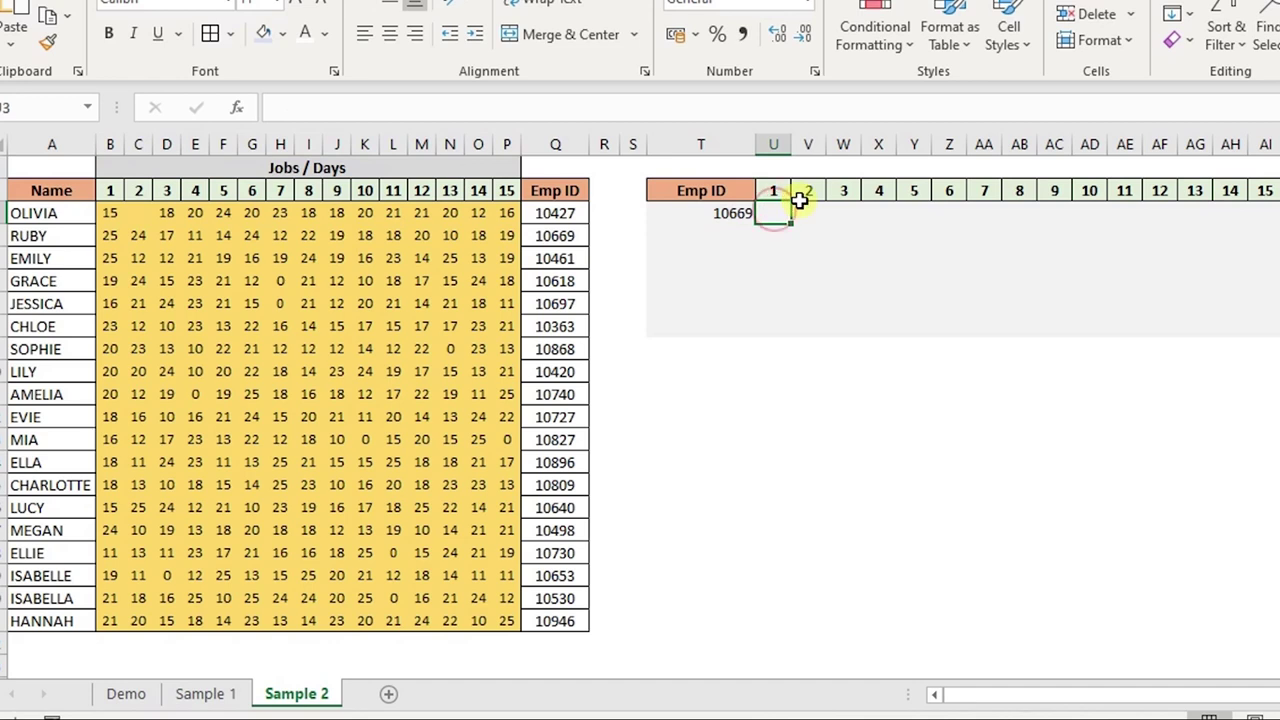
# Start an INDEX formula in U3 over the table range B2:P21
pyautogui.write('=ind')
pyautogui.press('Tab')
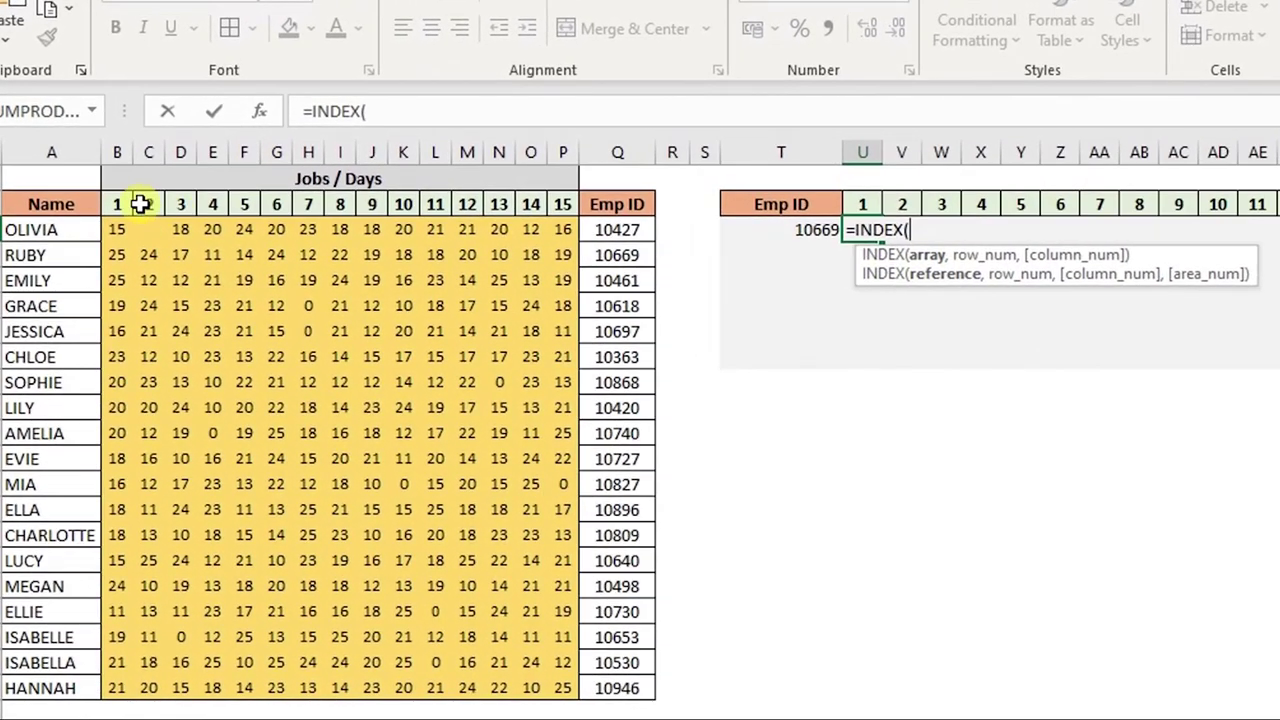
pyautogui.click(109, 190)
pyautogui.moveTo(115, 203); pyautogui.dragTo(549, 690)
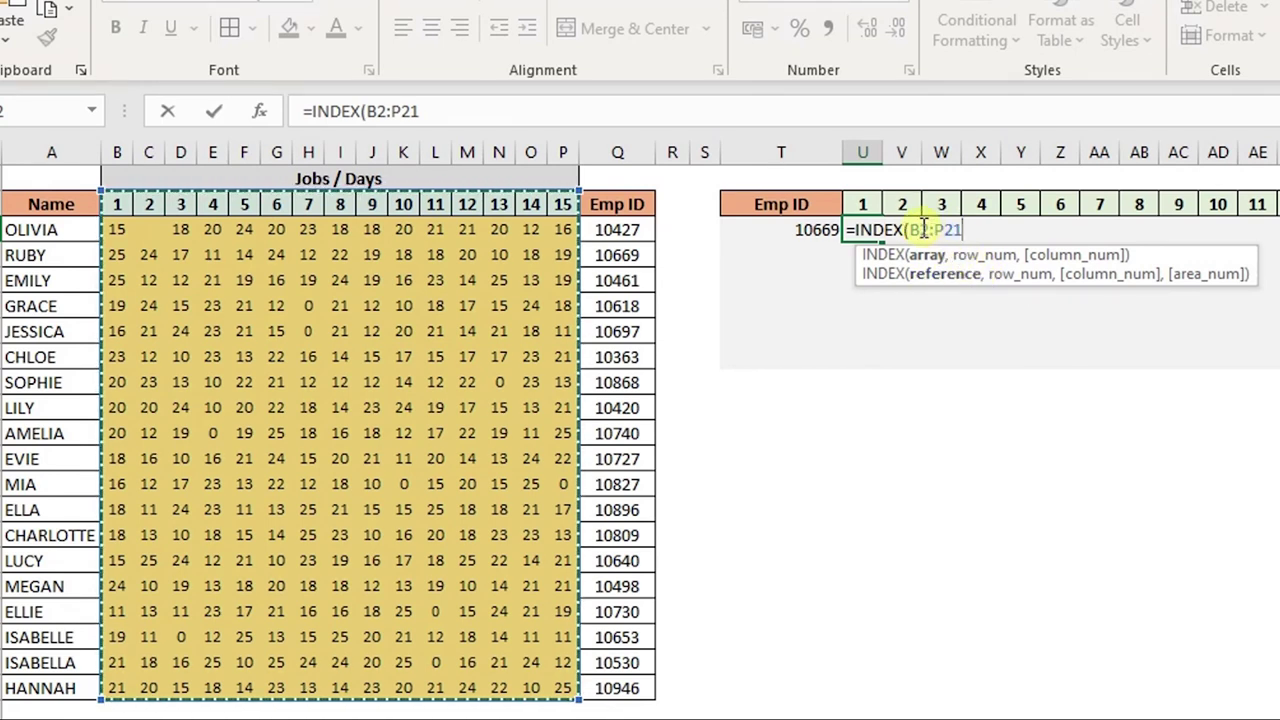
pyautogui.write(',')
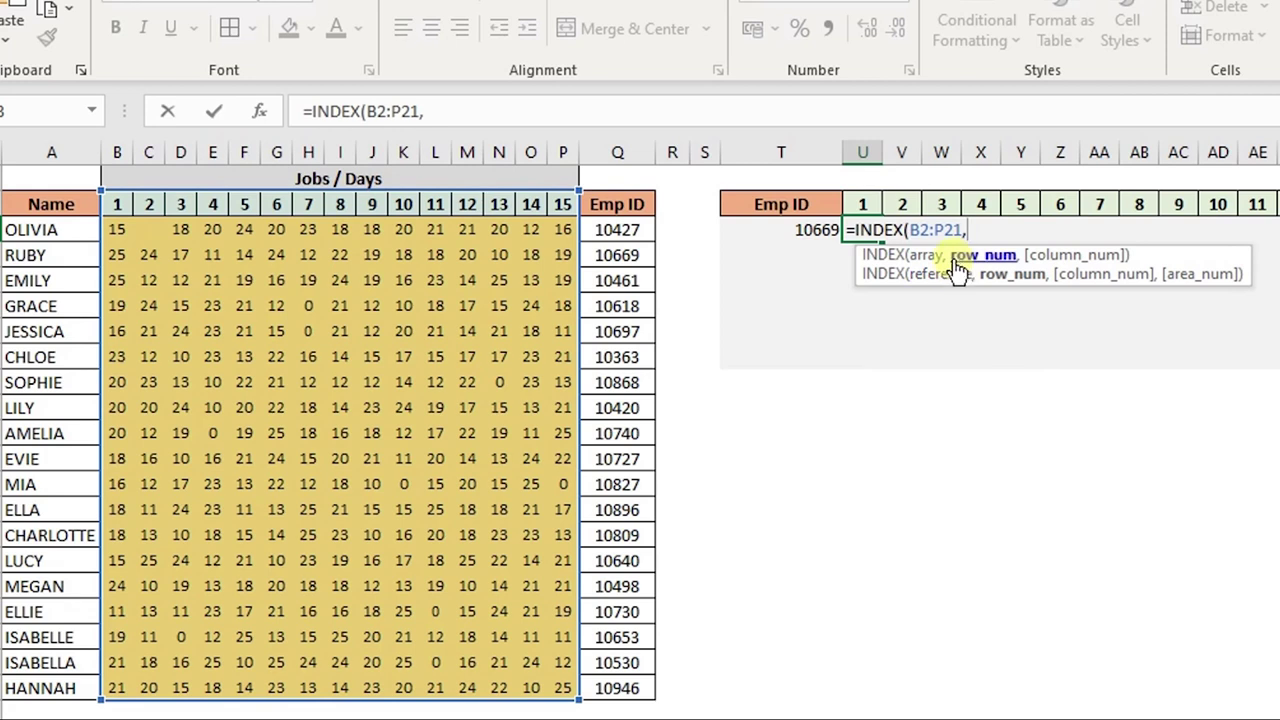
# Nest MATCH(T3,Q2:Q21,0) as the row with column 1, returning 25 for Emp ID 10669
pyautogui.write('ma')
pyautogui.press('Tab')
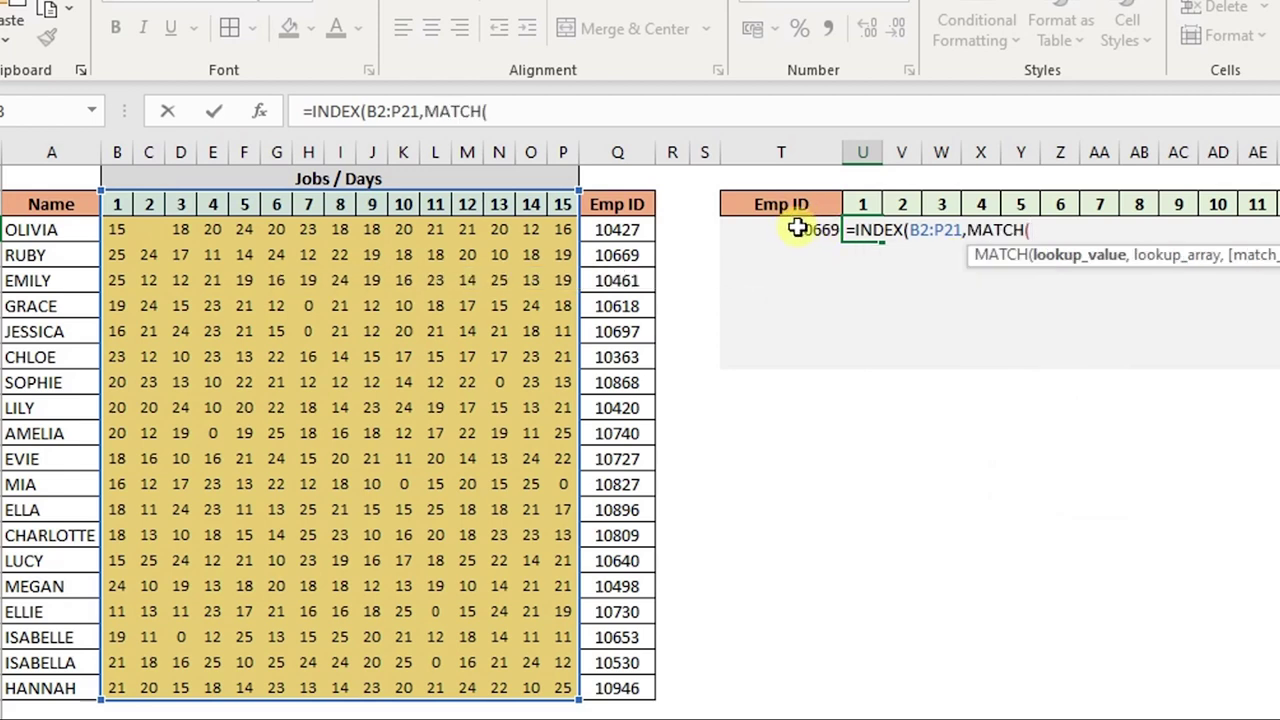
pyautogui.click(797, 229)
pyautogui.write(',')
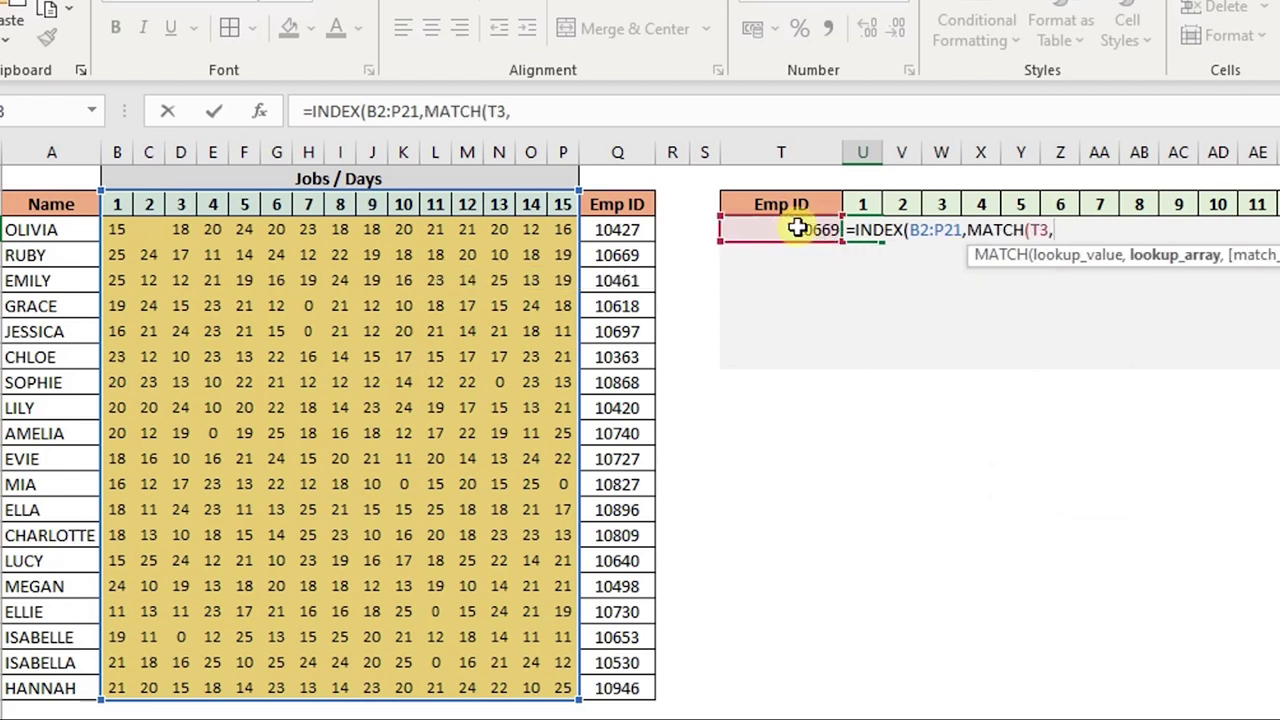
pyautogui.click(652, 230)
pyautogui.press('Up')
pyautogui.hotkey('ctrl', 'shift', 'Down')
pyautogui.write(',')
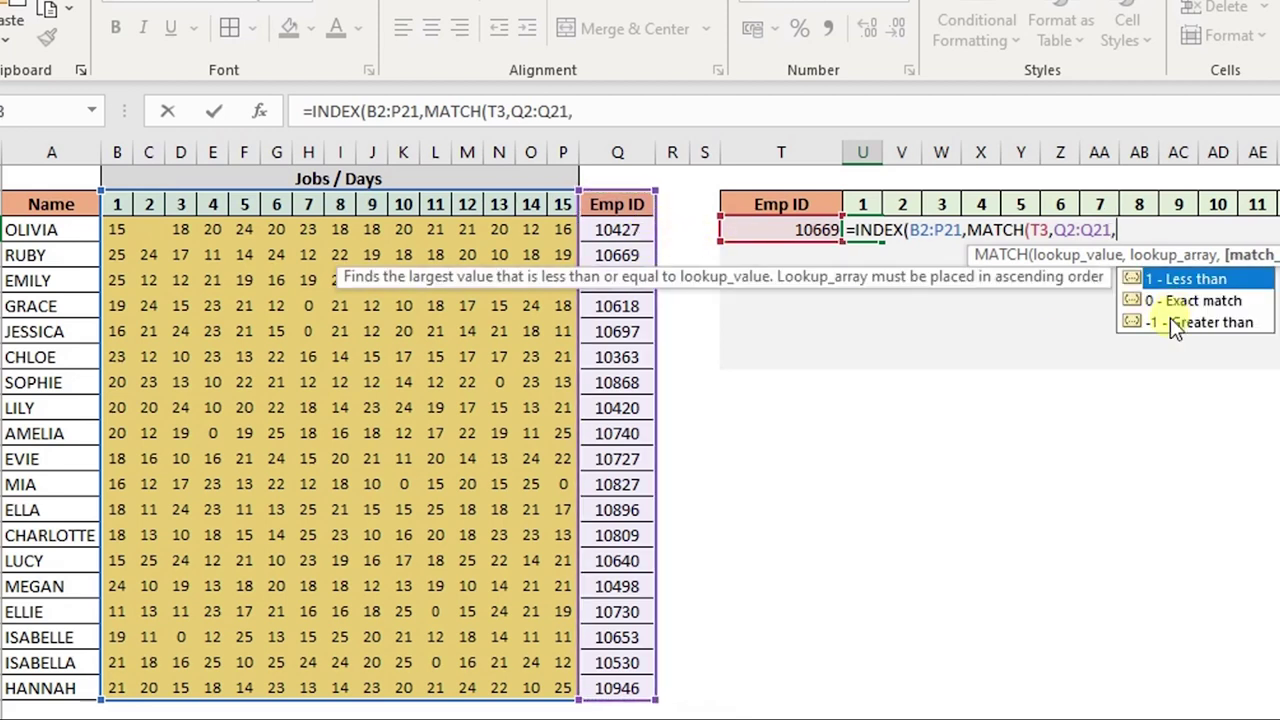
pyautogui.write('0')
pyautogui.write('),')
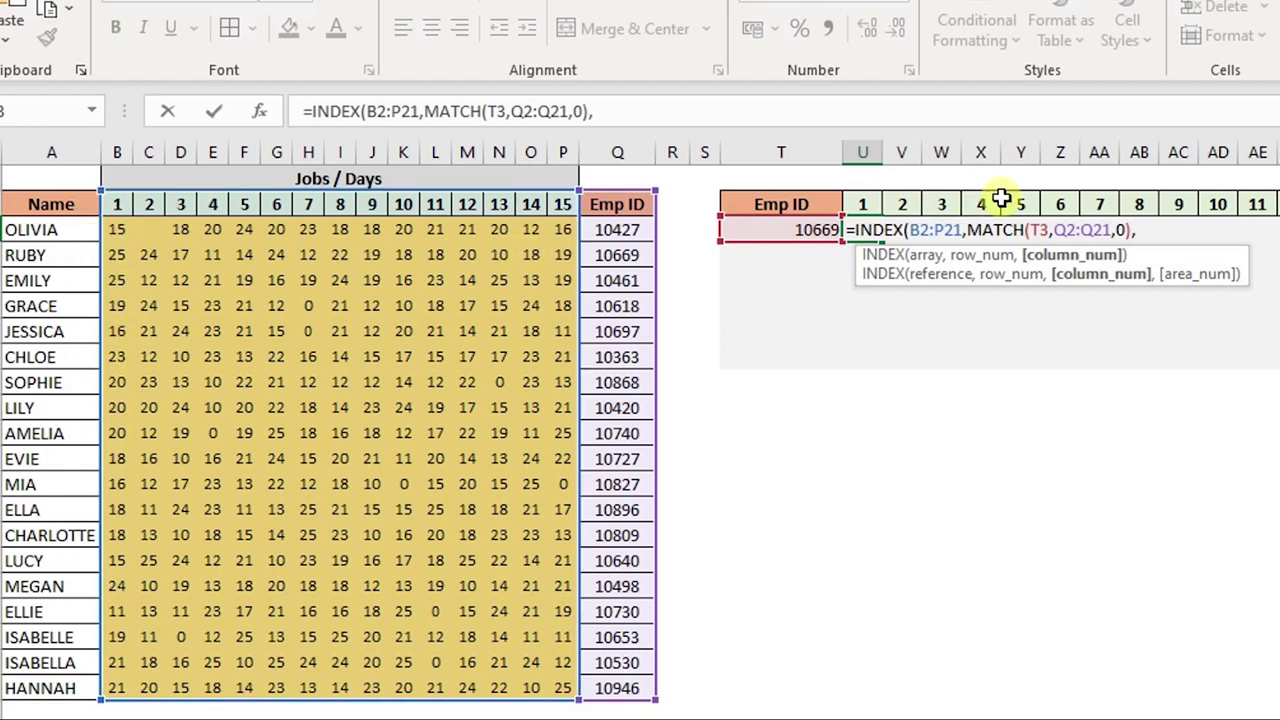
pyautogui.write(')')
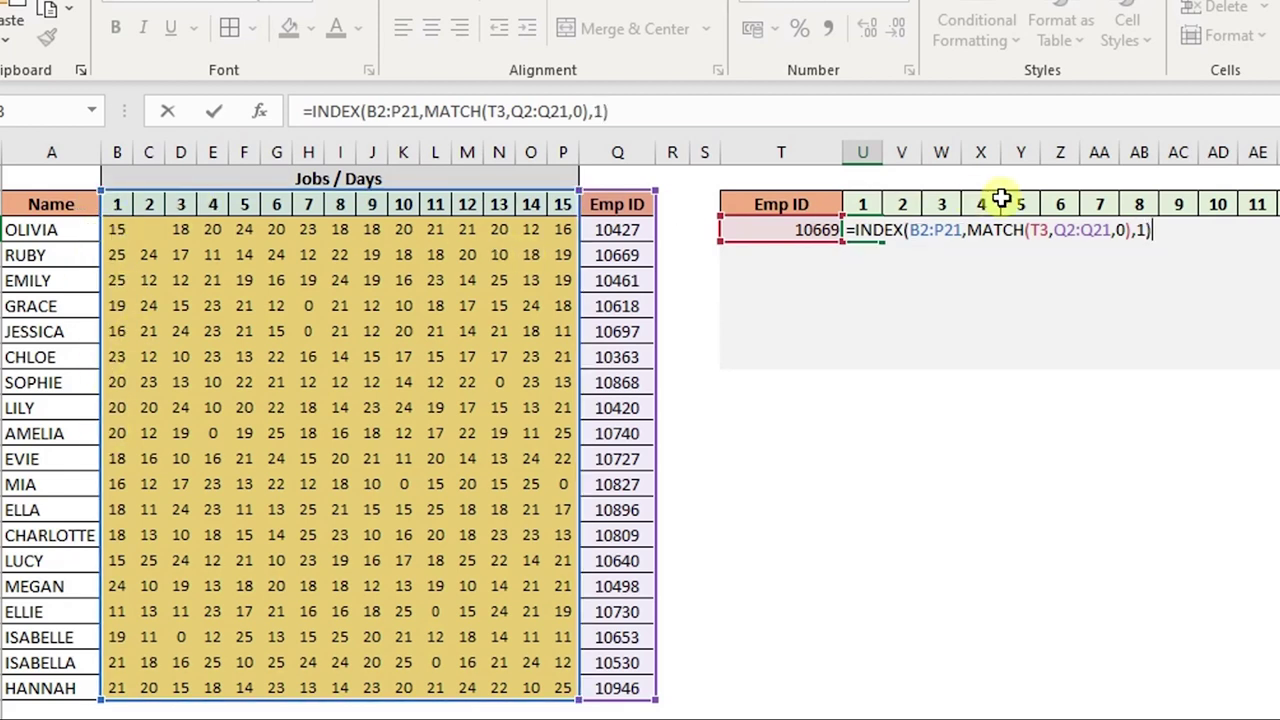
pyautogui.press('Return')
pyautogui.click(818, 228)
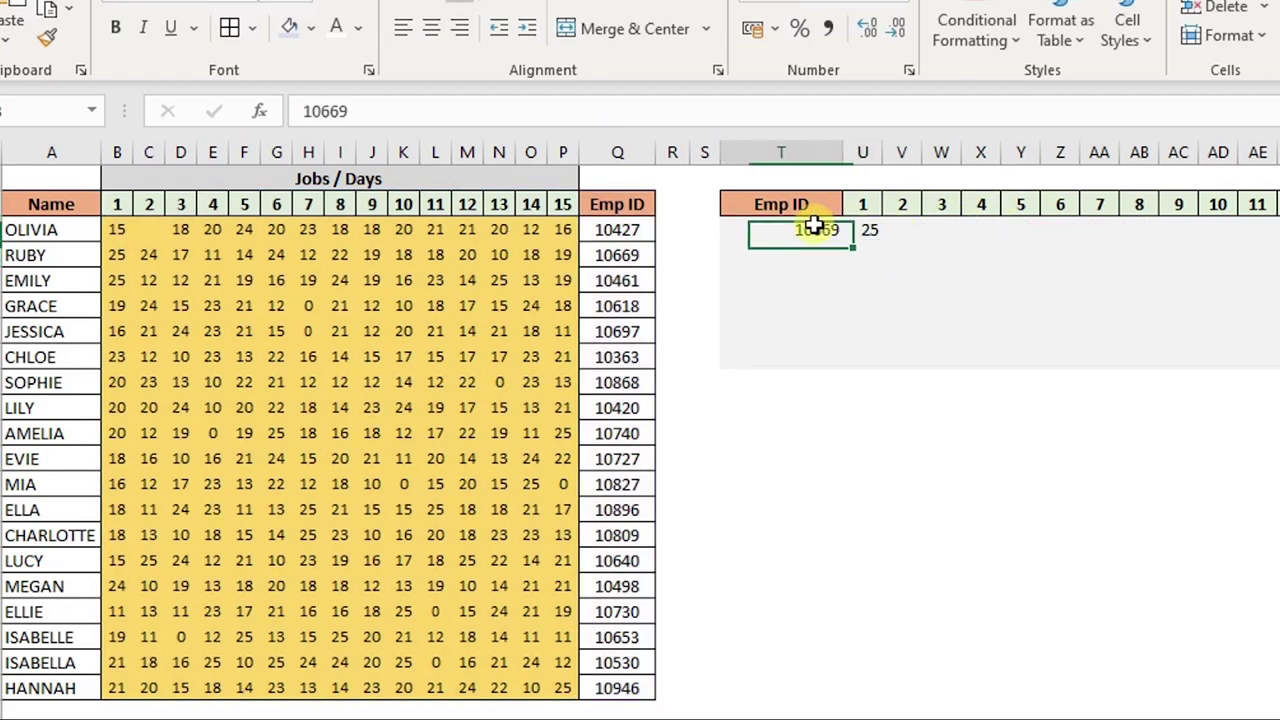
# Review U3's lookup formula and locate Emp IDs 10669 and 10697 in the table
pyautogui.moveTo(862, 216); pyautogui.dragTo(863, 257)
pyautogui.click(867, 230)
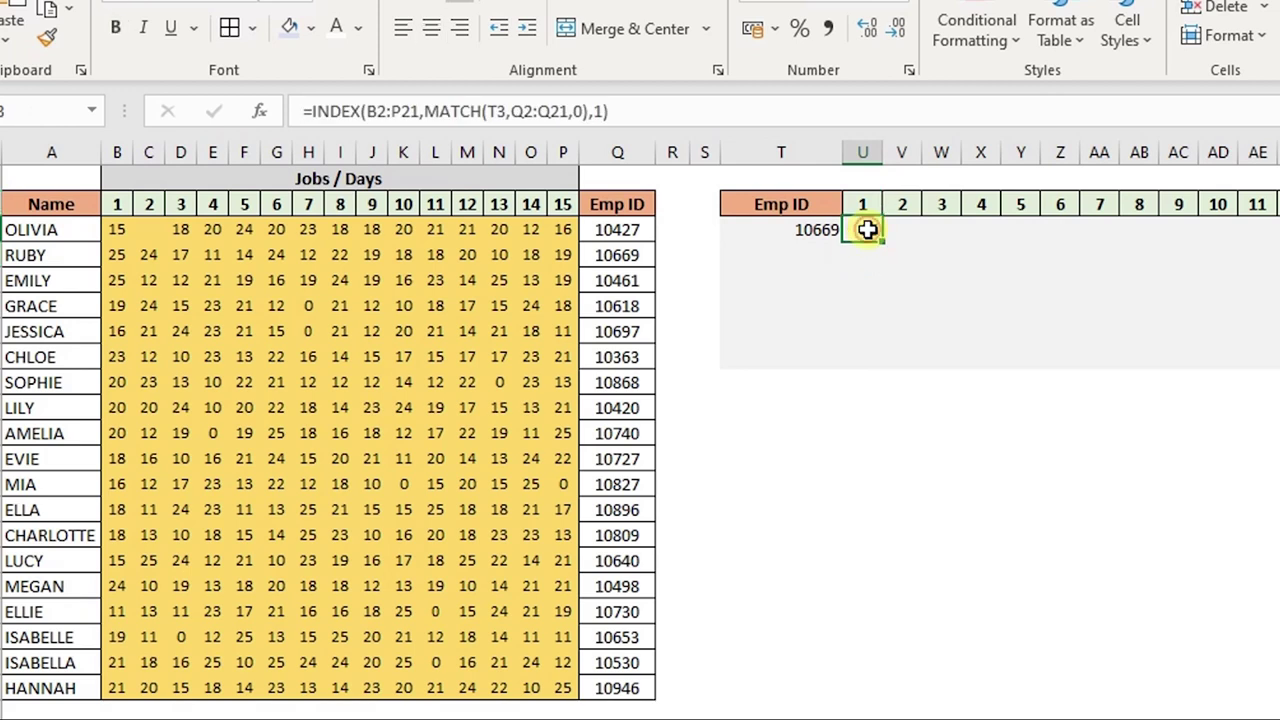
pyautogui.moveTo(617, 255); pyautogui.dragTo(104, 255)
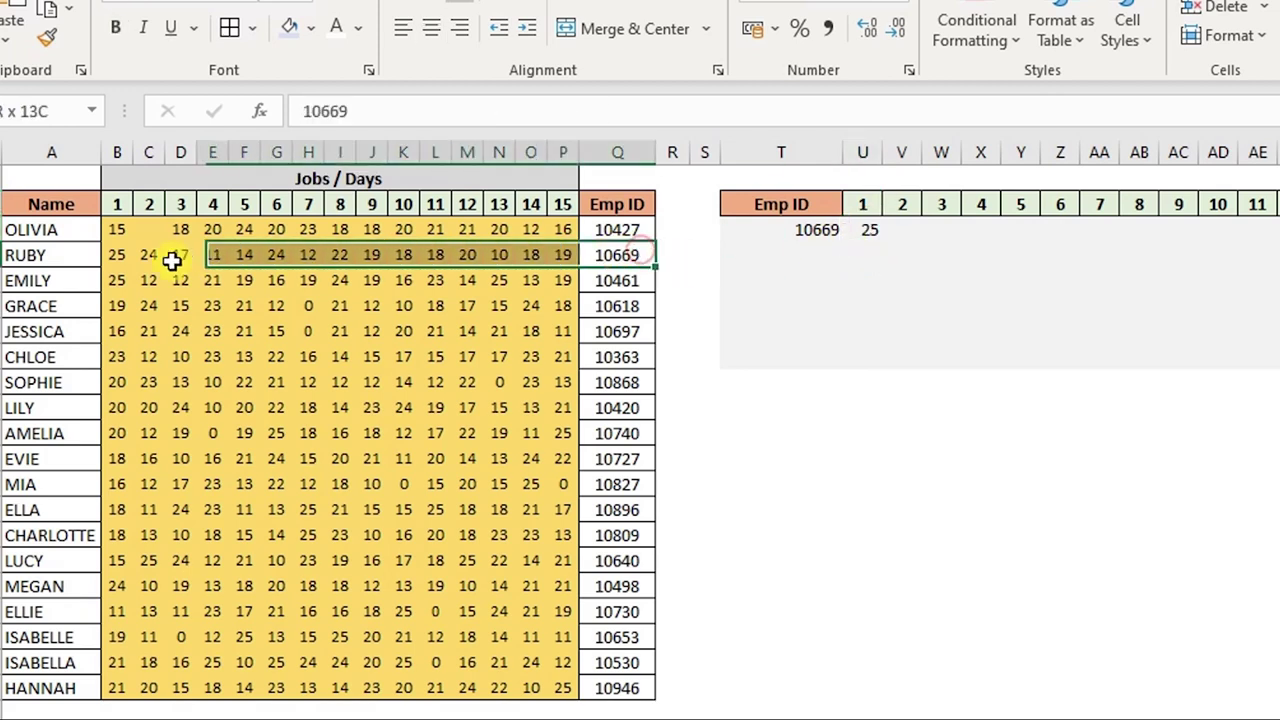
pyautogui.click(108, 255)
pyautogui.click(108, 255)
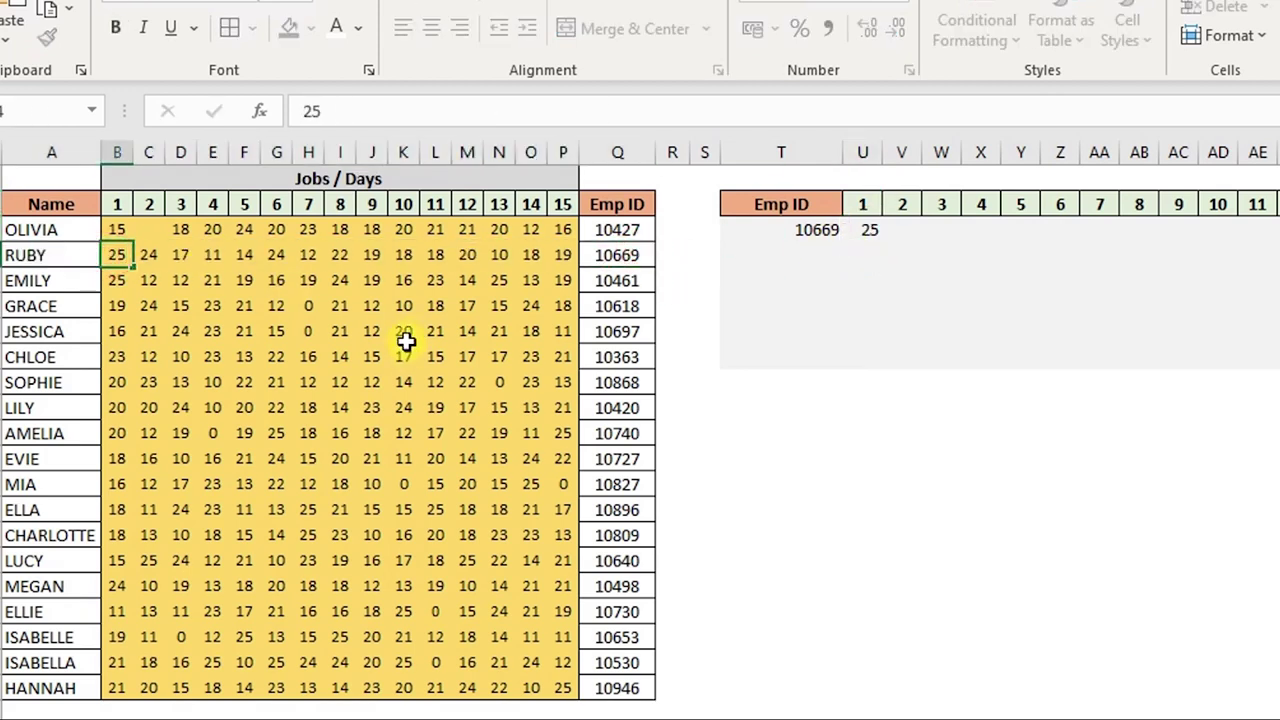
pyautogui.click(818, 231)
pyautogui.click(624, 336)
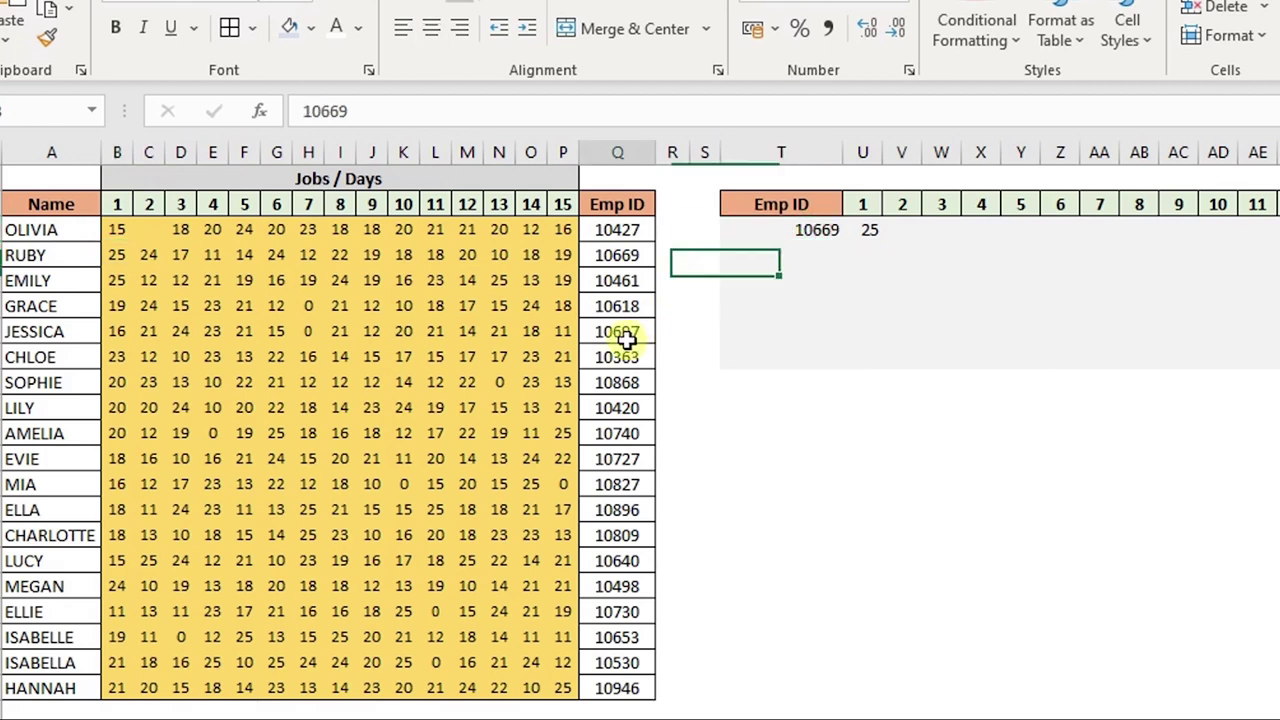
pyautogui.doubleClick(626, 331)
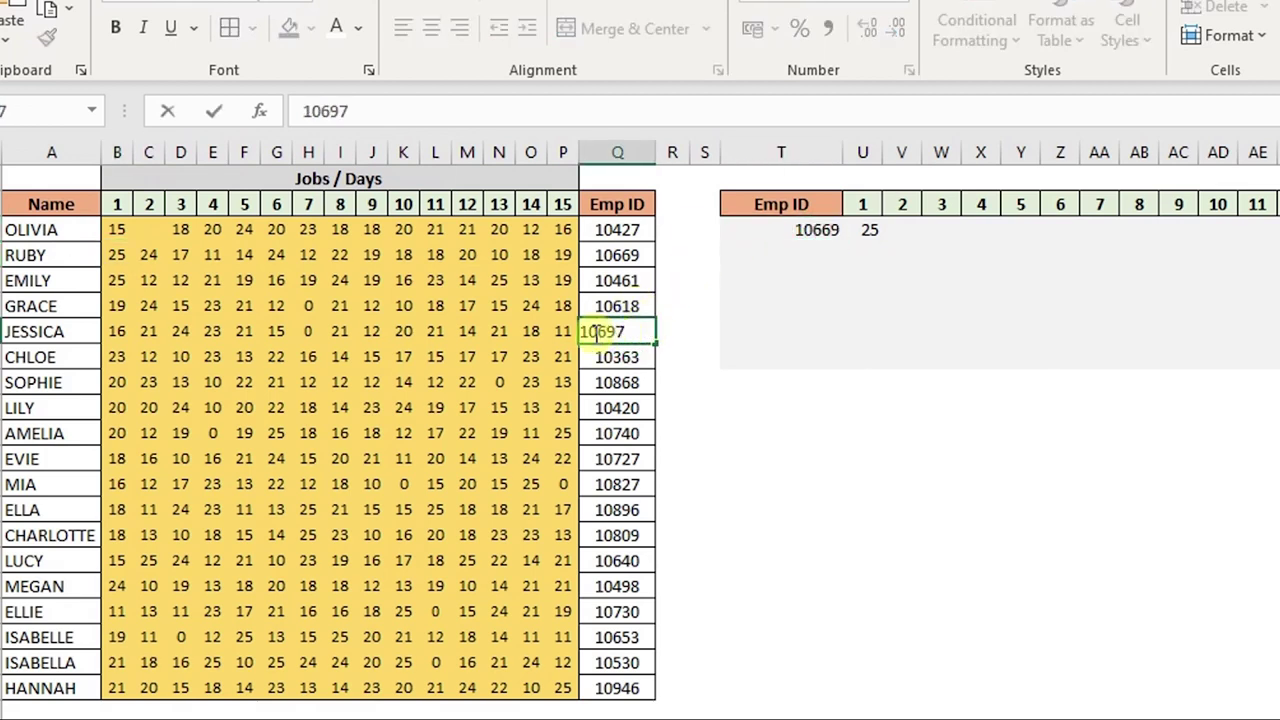
pyautogui.press('Escape')
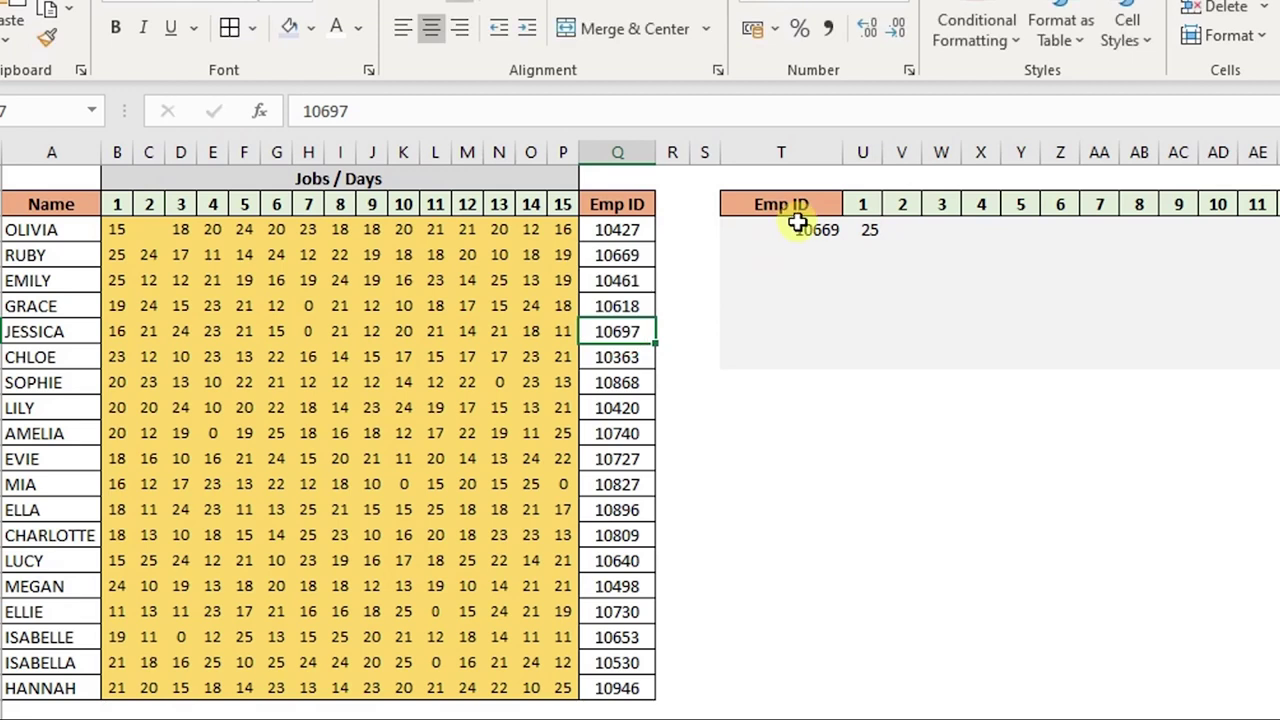
# Enter Emp ID 10697 in T3 and check day 1 now returns 16 from its row
pyautogui.click(797, 222)
pyautogui.press('BackSpace')
pyautogui.write('10')
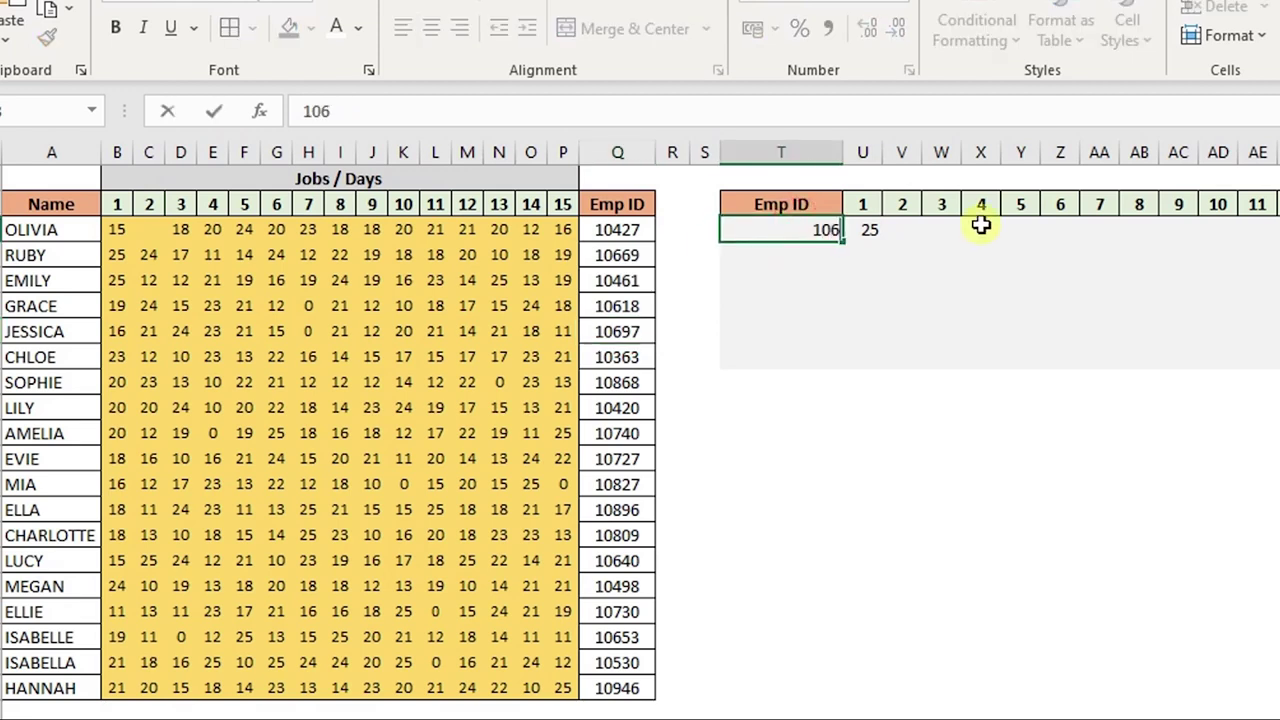
pyautogui.write('97')
pyautogui.press('Return')
pyautogui.click(875, 231)
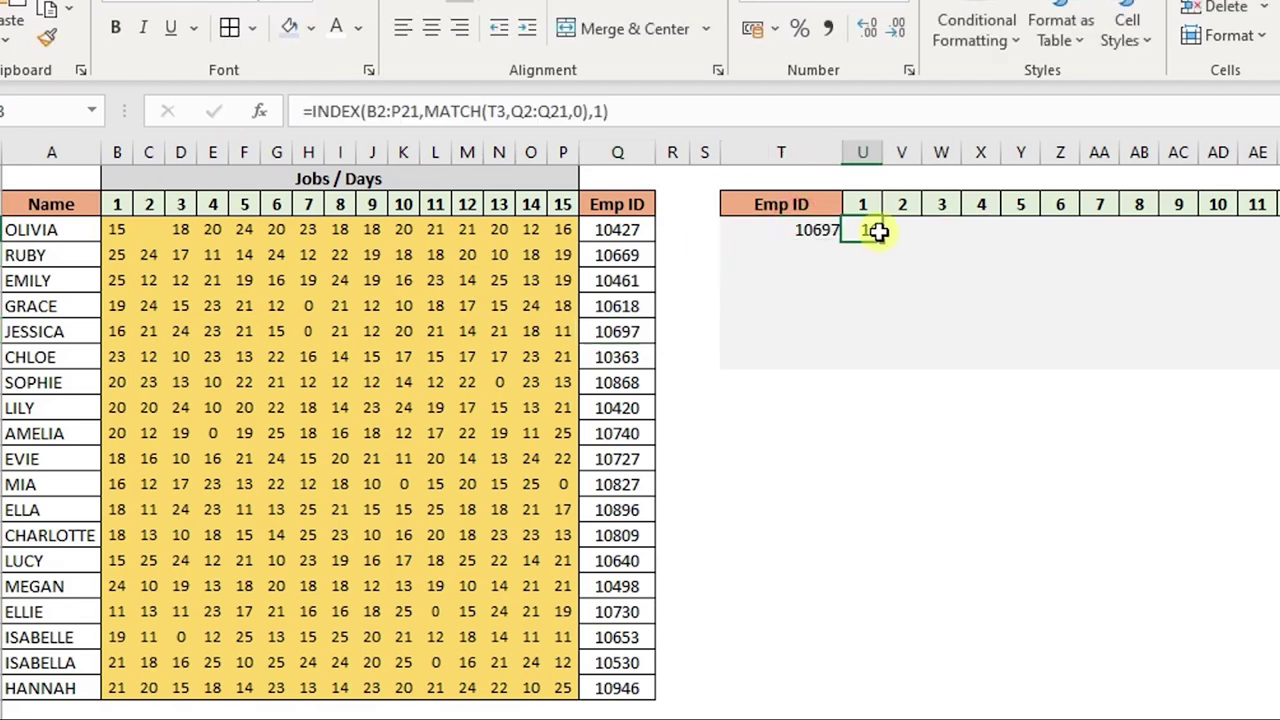
pyautogui.click(586, 332)
pyautogui.moveTo(586, 332); pyautogui.dragTo(117, 332)
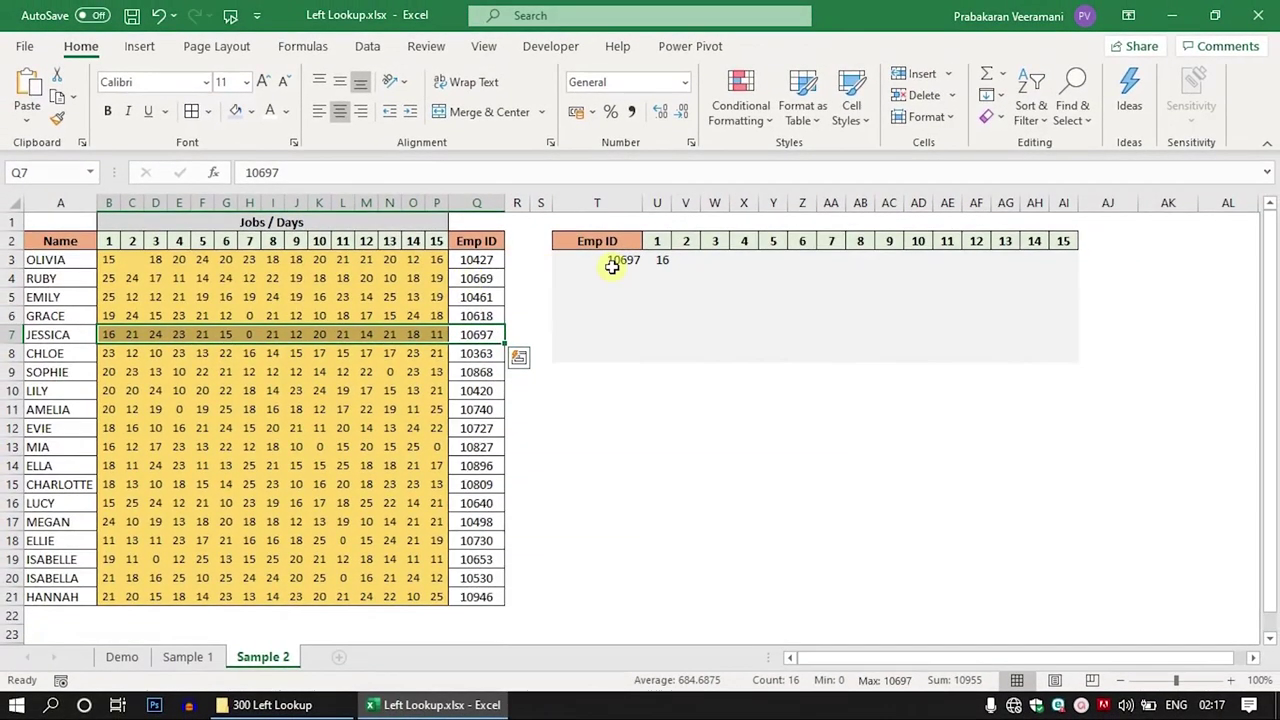
pyautogui.click(613, 263)
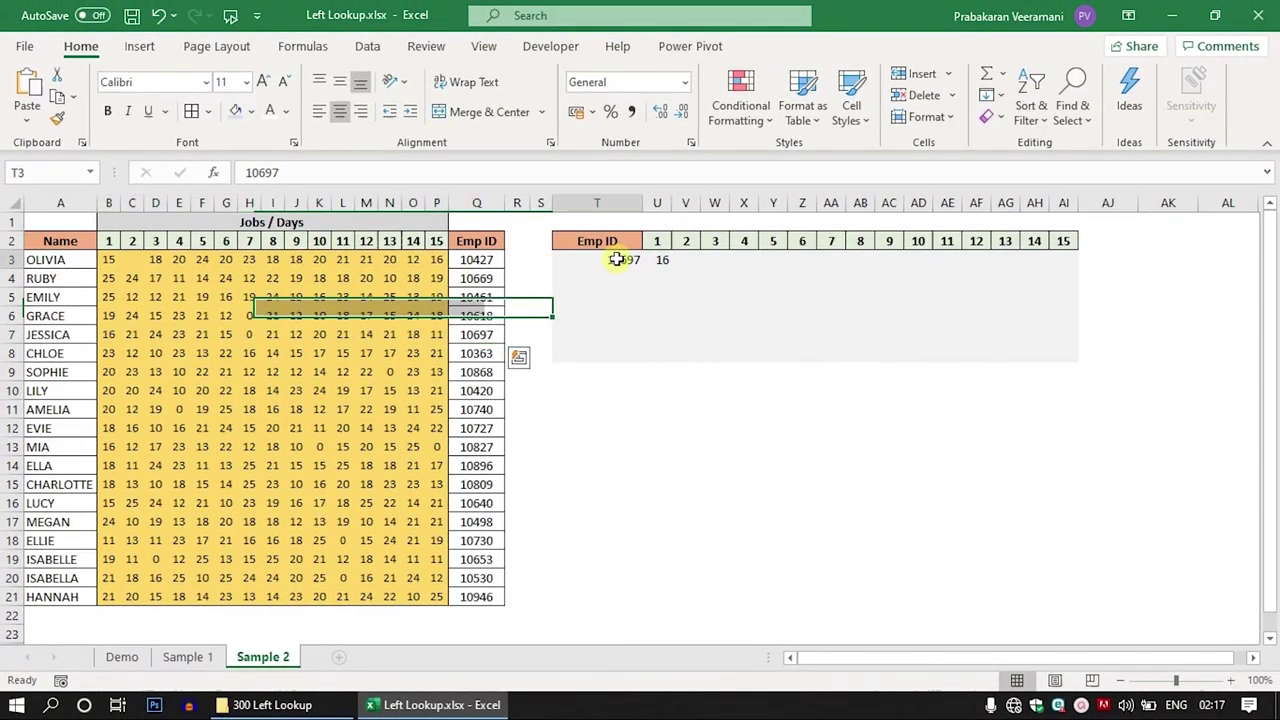
# Add List data validation to the Emp ID cell T3 with source =$Q$3:$Q$21
pyautogui.click(368, 48)
pyautogui.click(815, 117)
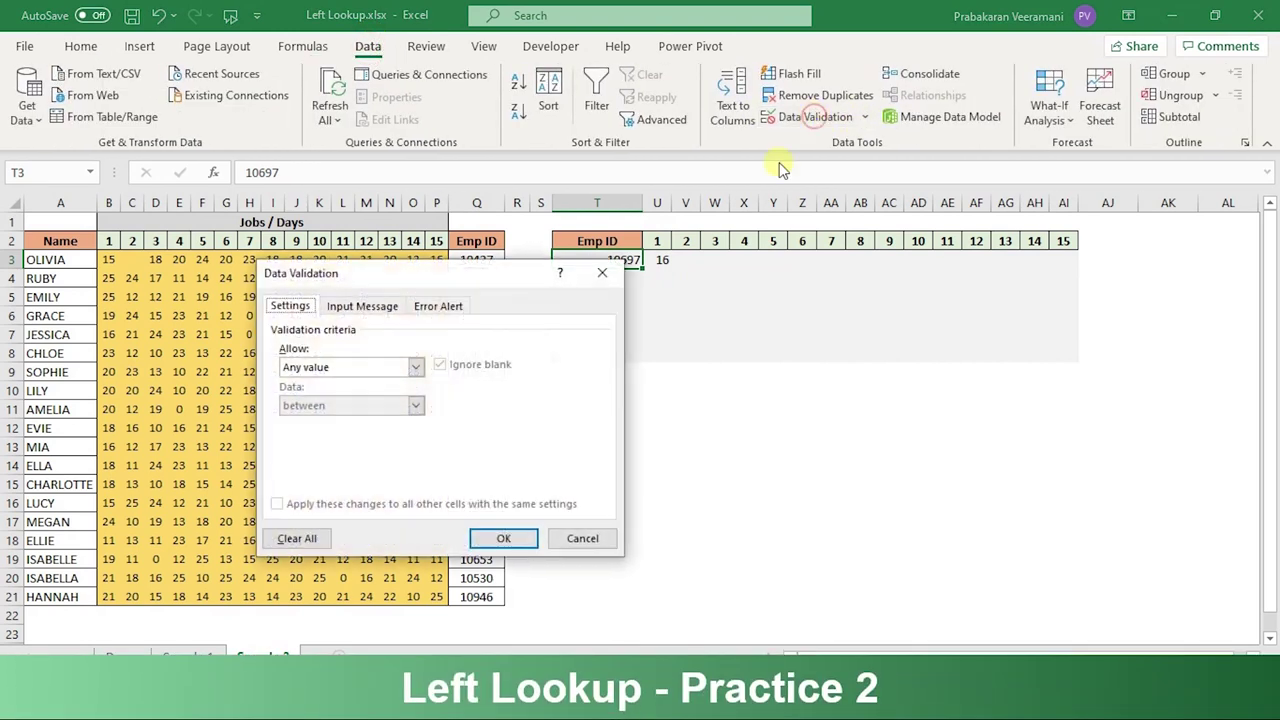
pyautogui.click(380, 368)
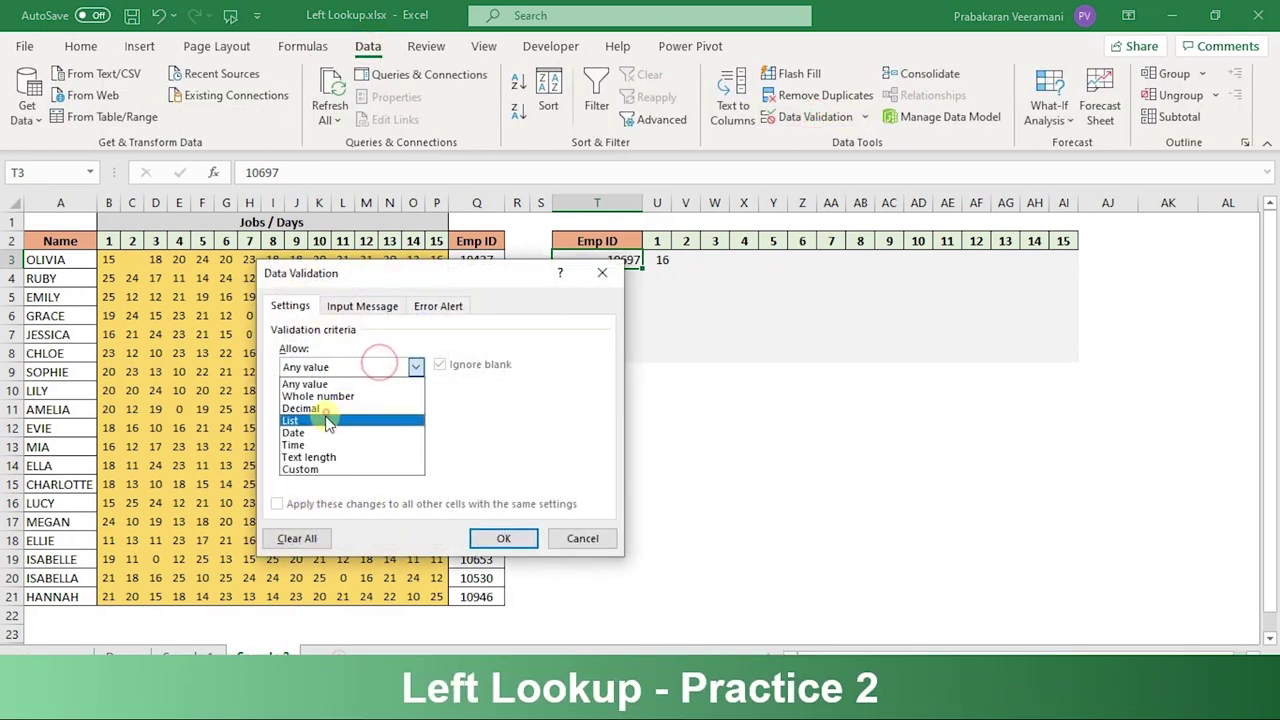
pyautogui.click(325, 418)
pyautogui.moveTo(352, 268); pyautogui.dragTo(628, 217)
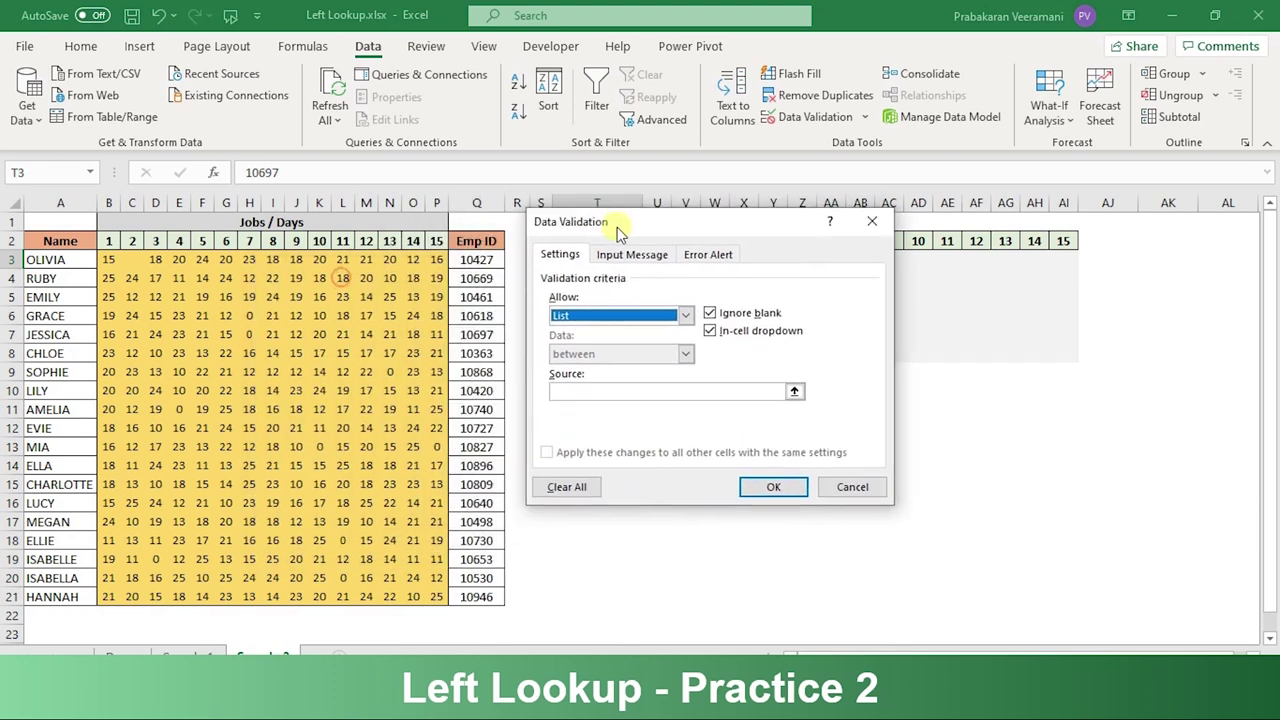
pyautogui.click(577, 394)
pyautogui.moveTo(485, 262); pyautogui.dragTo(457, 597)
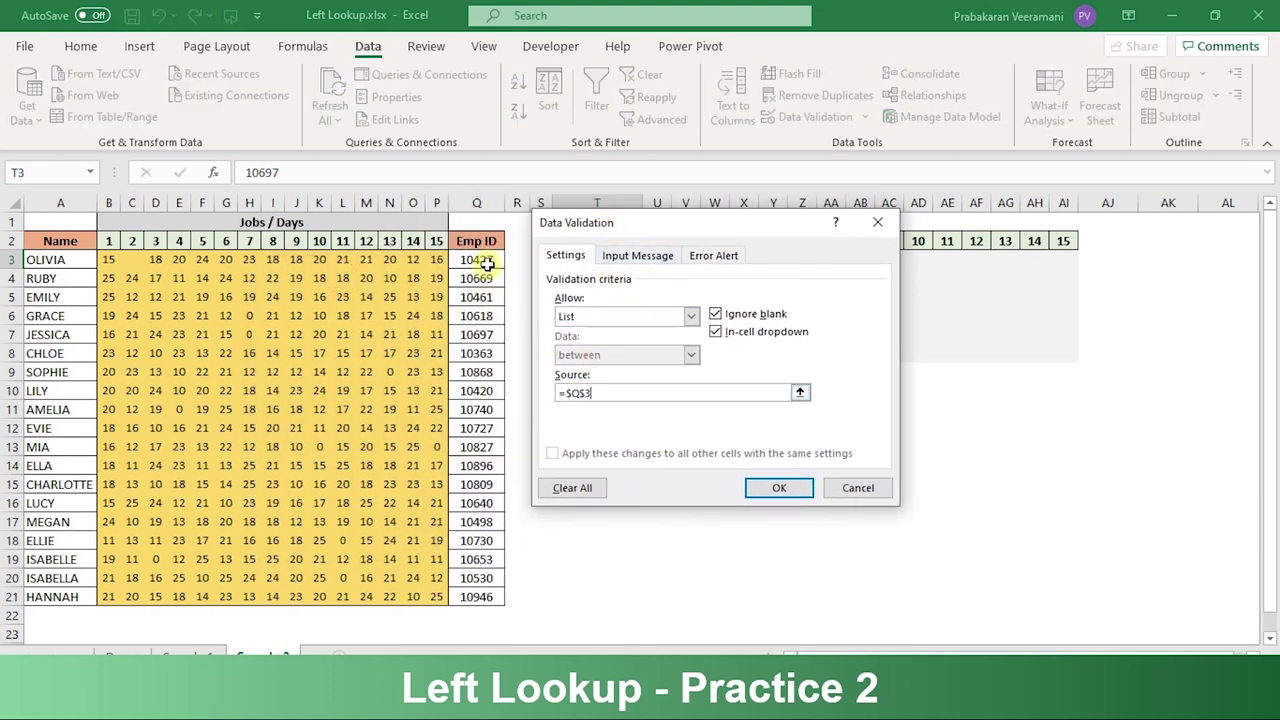
pyautogui.click(768, 484)
# Pick Emp ID 10740 from T3's dropdown, giving a day-1 result of 20
pyautogui.click(651, 260)
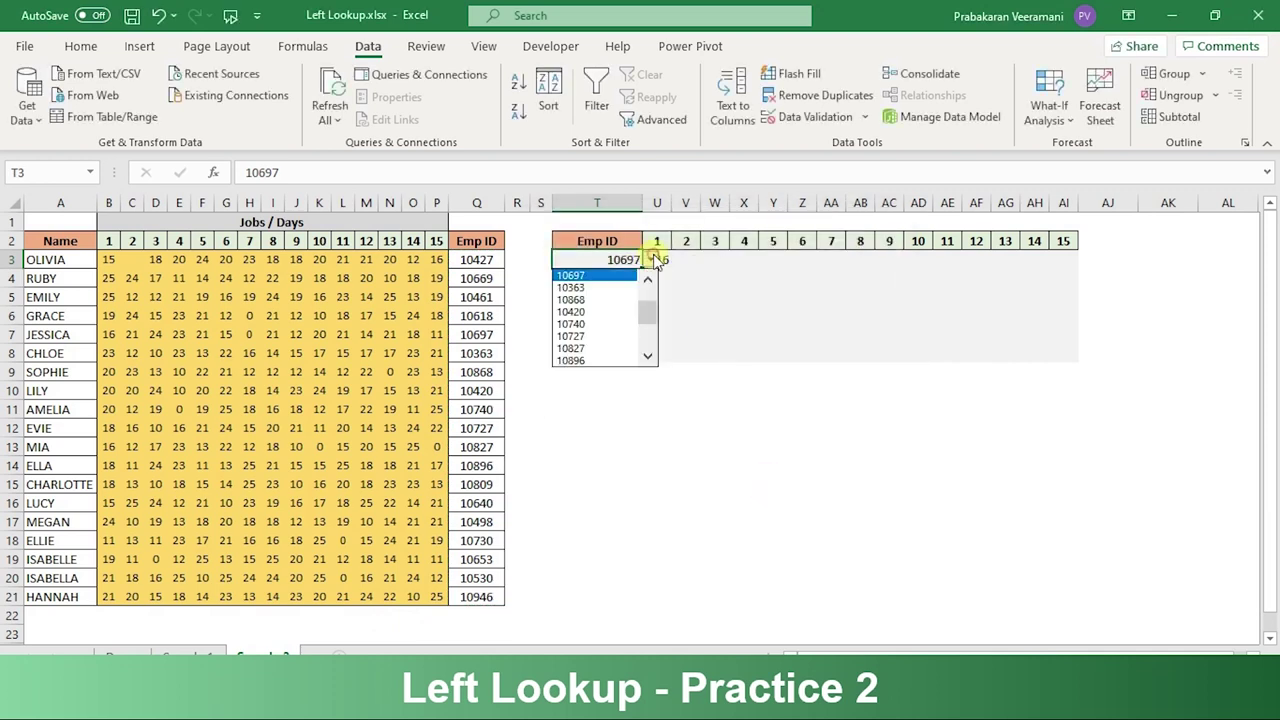
pyautogui.click(590, 333)
pyautogui.click(664, 263)
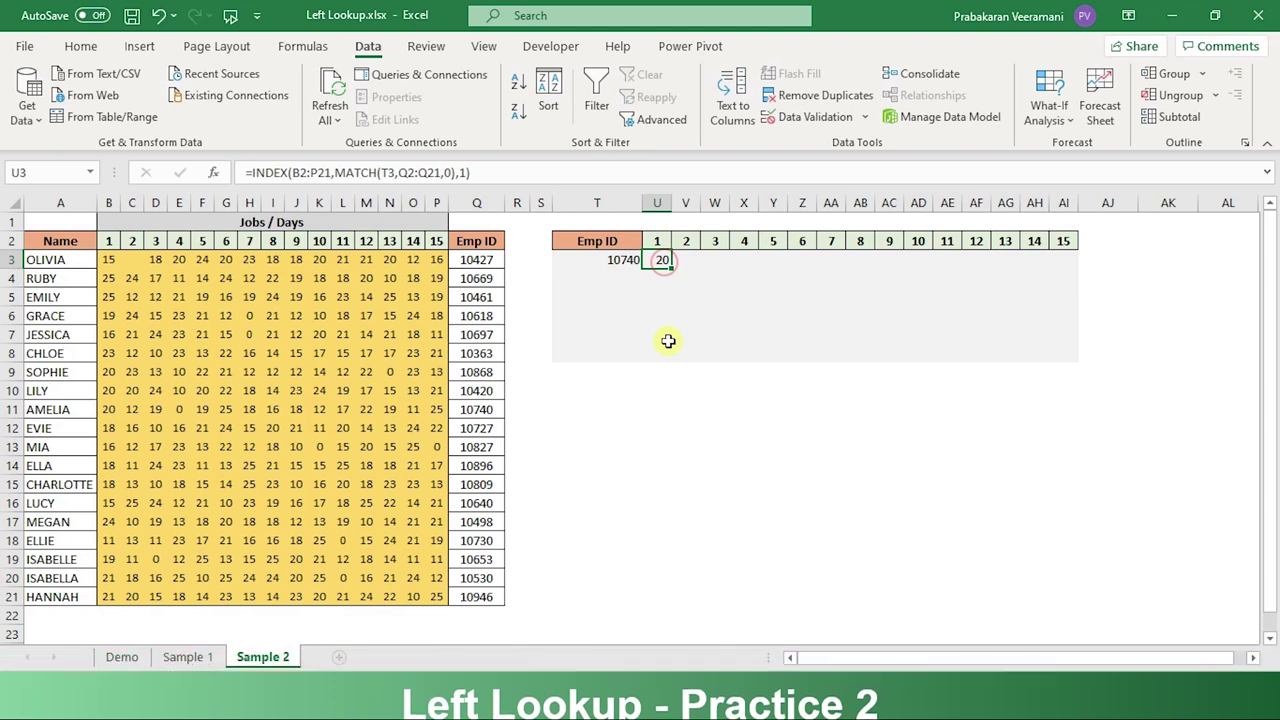
pyautogui.hotkey('ctrl', 's')
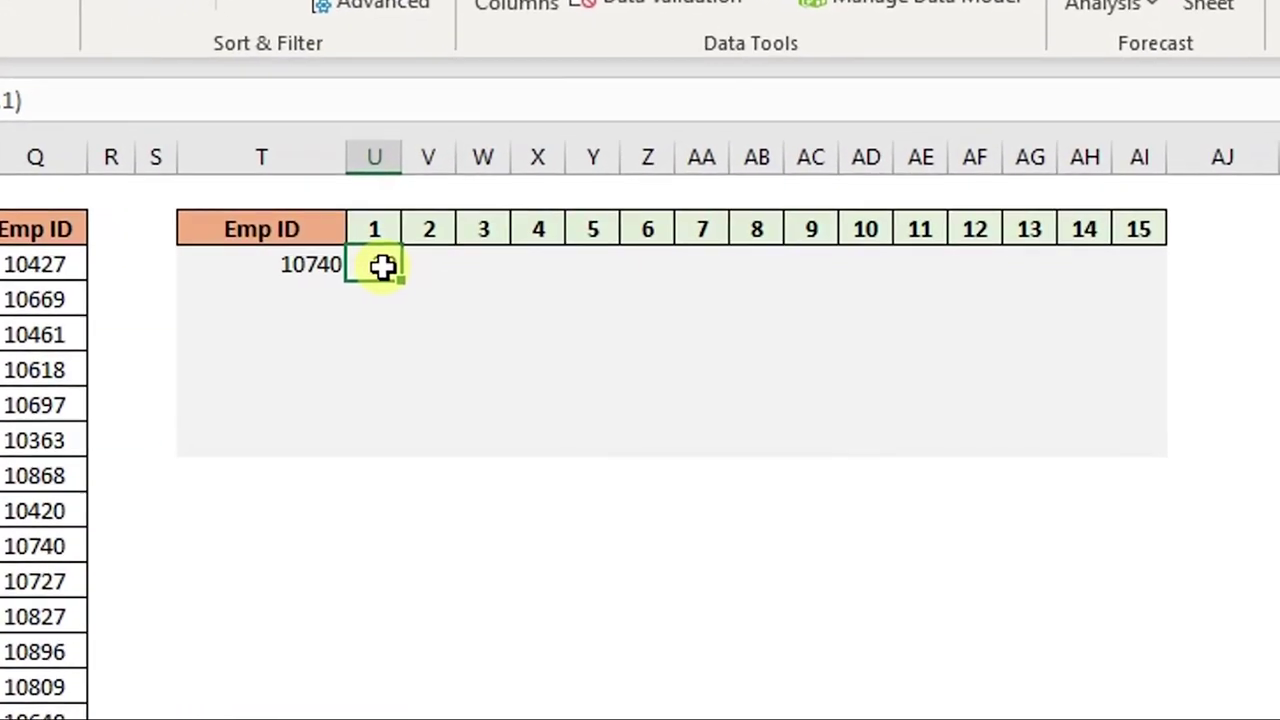
pyautogui.doubleClick(488, 266)
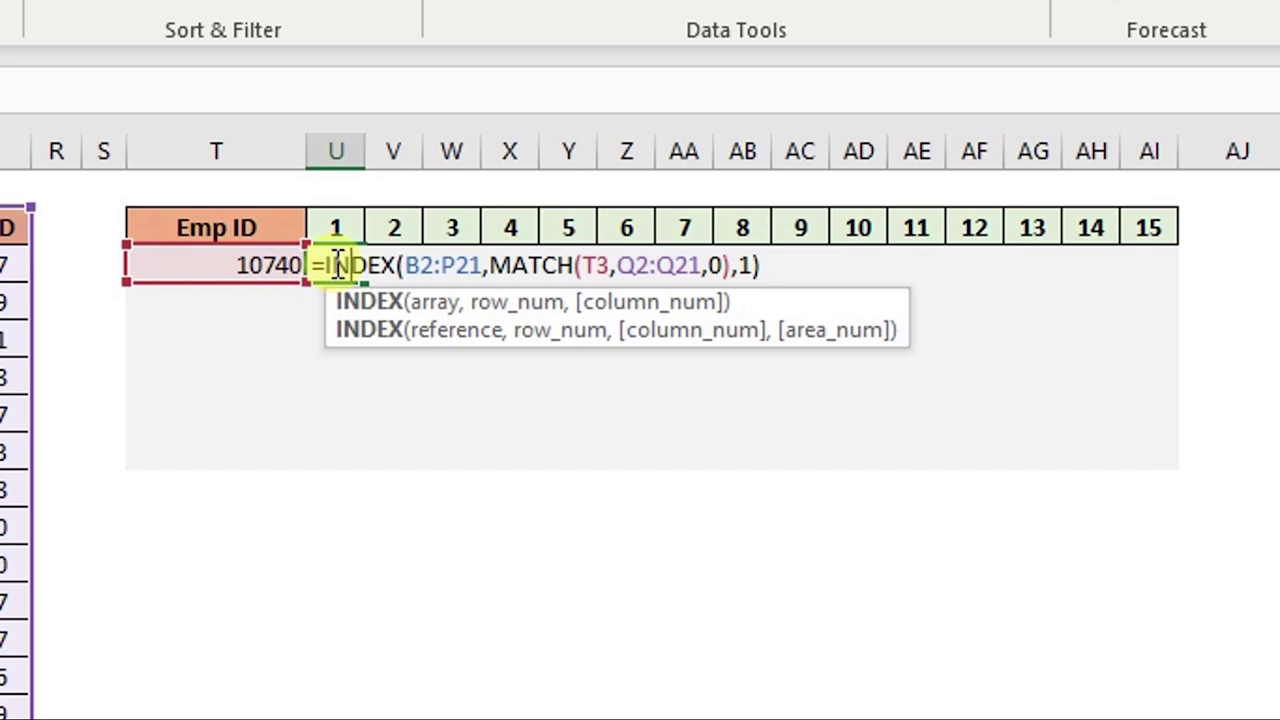
pyautogui.press('Escape')
pyautogui.moveTo(388, 266); pyautogui.dragTo(1130, 280)
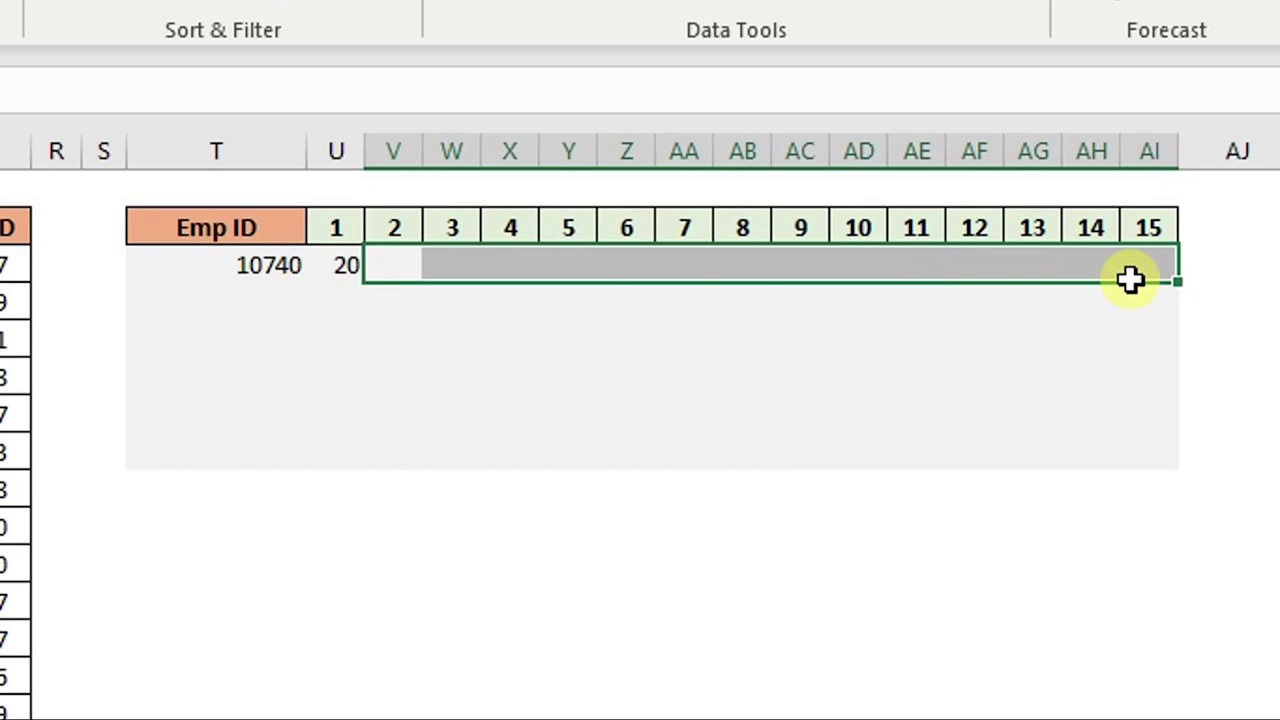
pyautogui.doubleClick(334, 277)
pyautogui.press('Escape')
pyautogui.doubleClick(389, 262)
pyautogui.doubleClick(451, 268)
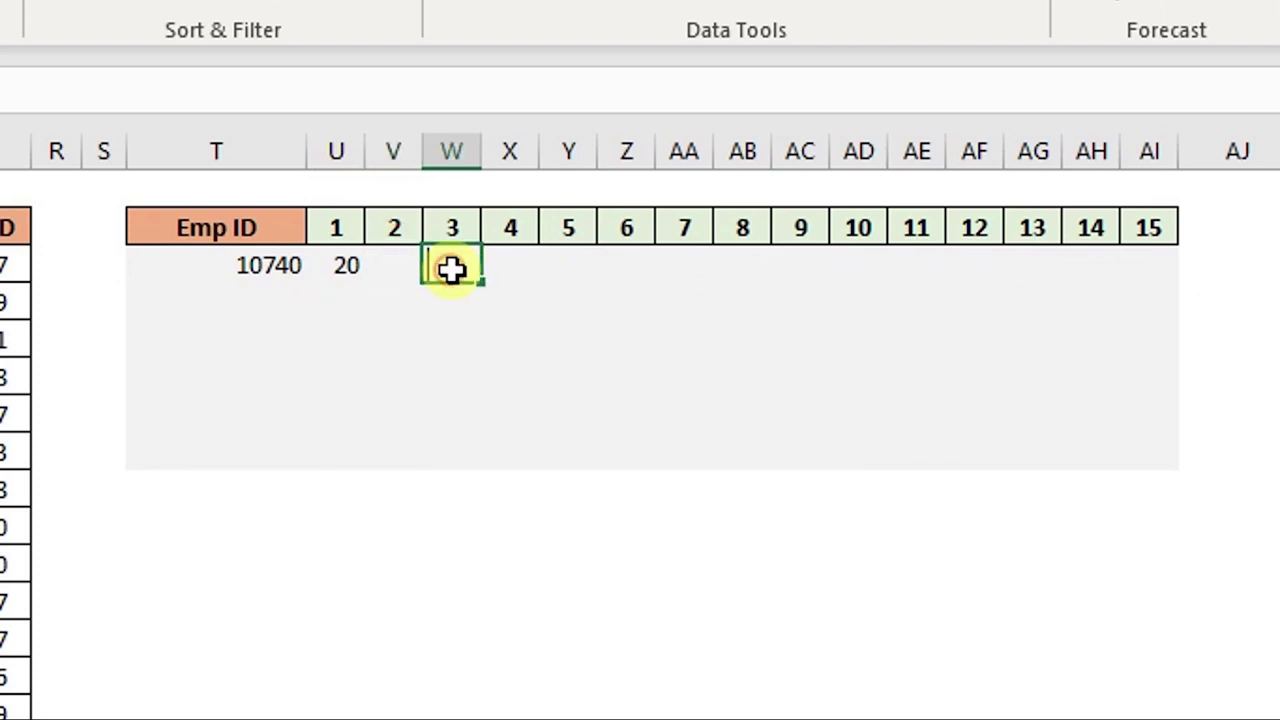
pyautogui.click(491, 266)
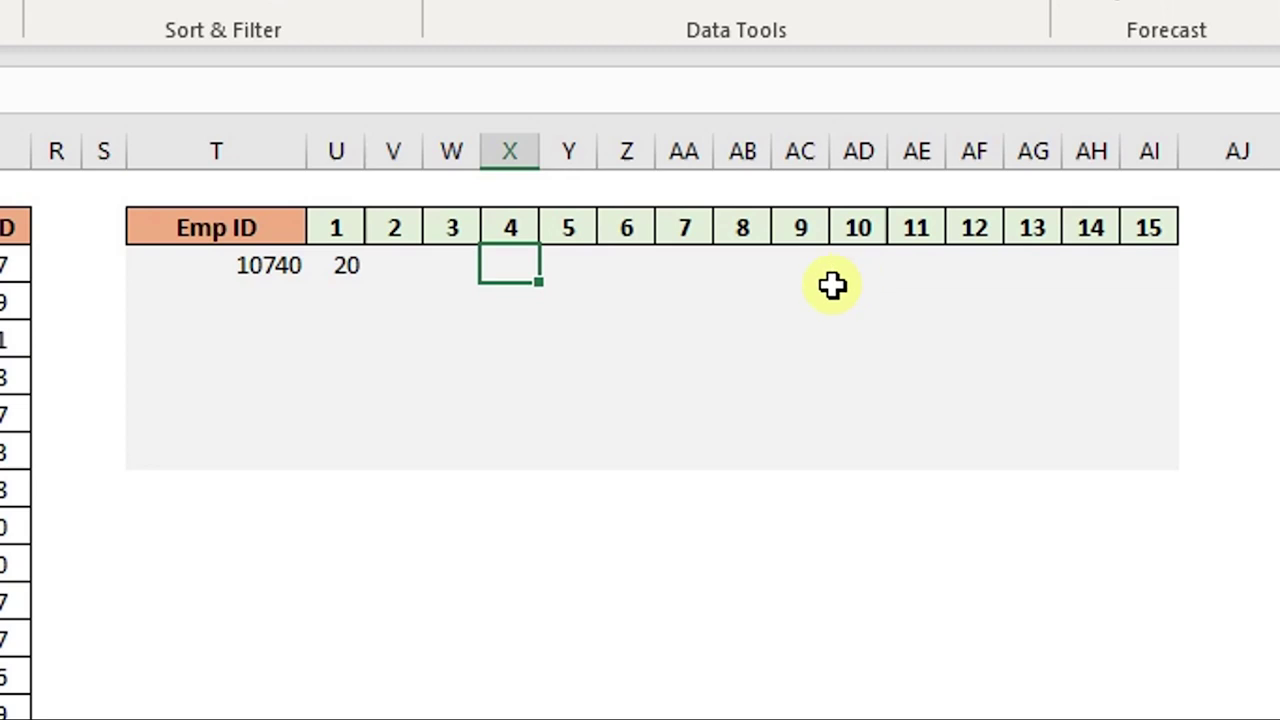
pyautogui.click(338, 265)
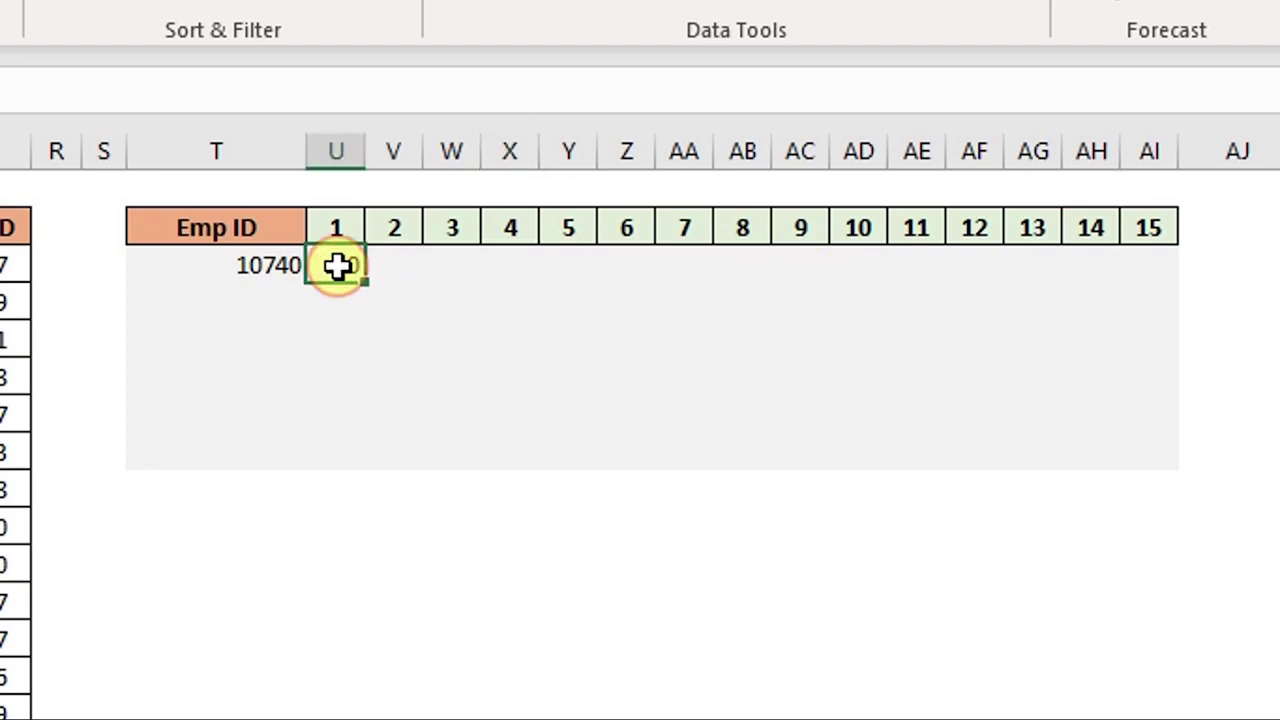
pyautogui.doubleClick(340, 265)
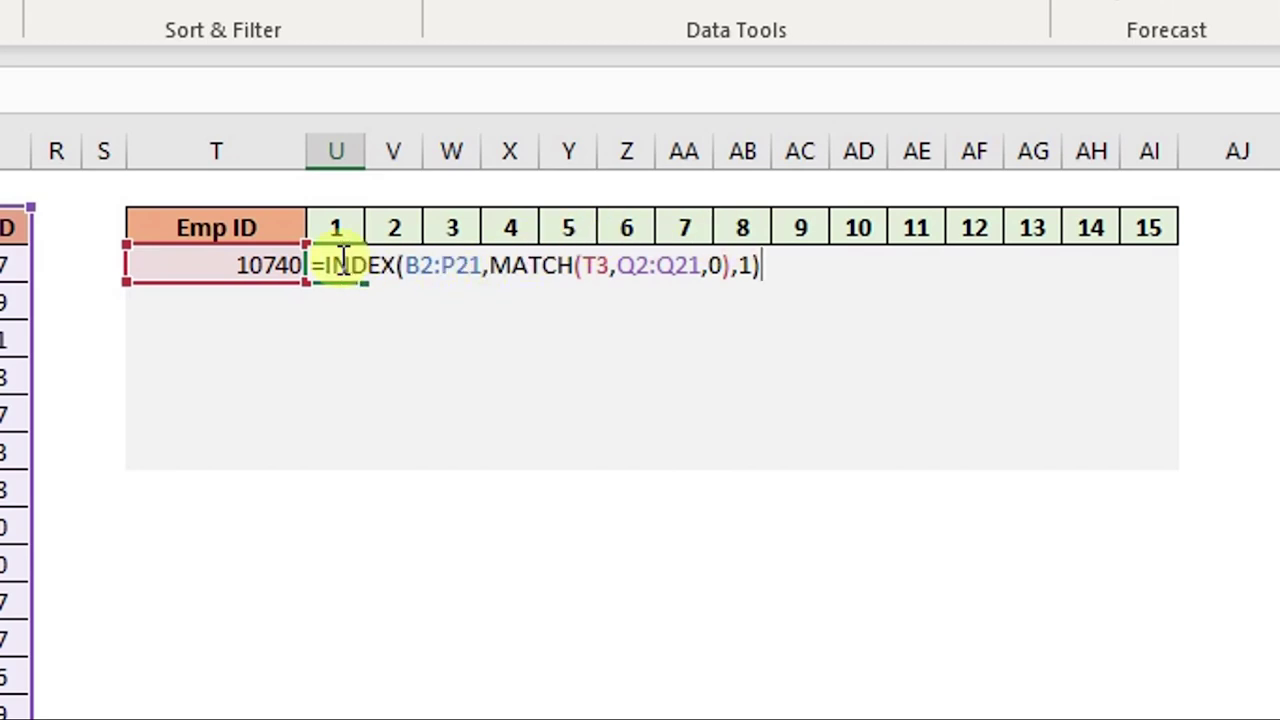
# Review the range, MATCH and column-number parts of U3's formula, then confirm it
pyautogui.moveTo(322, 266); pyautogui.dragTo(740, 262)
pyautogui.click(745, 262)
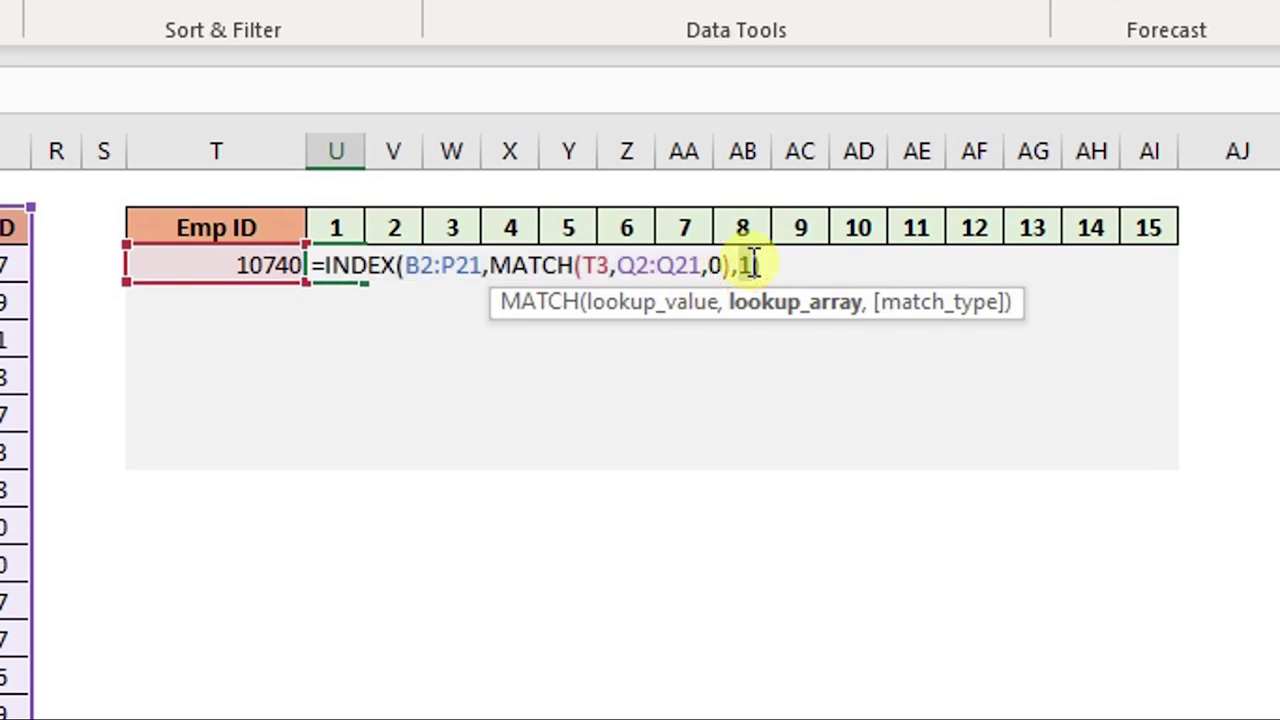
pyautogui.click(745, 262)
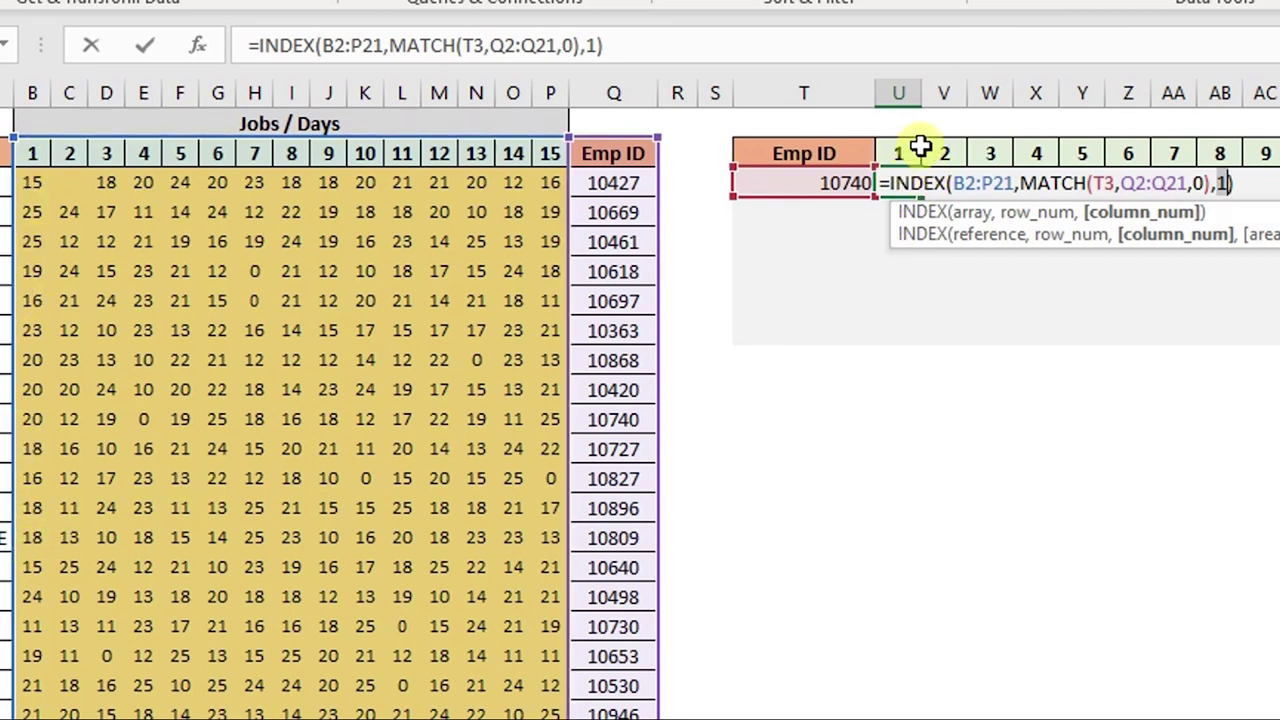
pyautogui.hotkey('ctrl', 'Return')
# Copy U3's formula into V3 and change its column number to 2, returning 12
pyautogui.press('F2')
pyautogui.hotkey('shift', 'Home')
pyautogui.hotkey('ctrl', 'c')
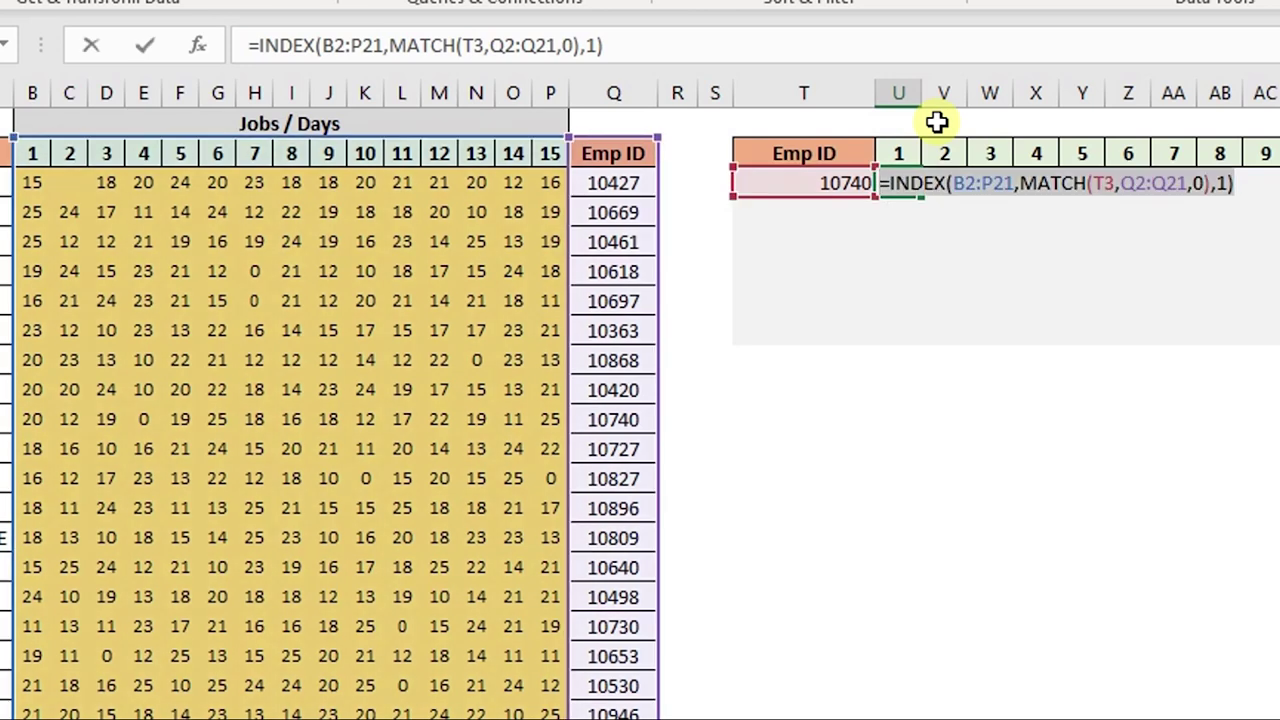
pyautogui.press('Tab')
pyautogui.hotkey('ctrl', 'v')
pyautogui.press('Return')
pyautogui.press('Up')
pyautogui.press('F2')
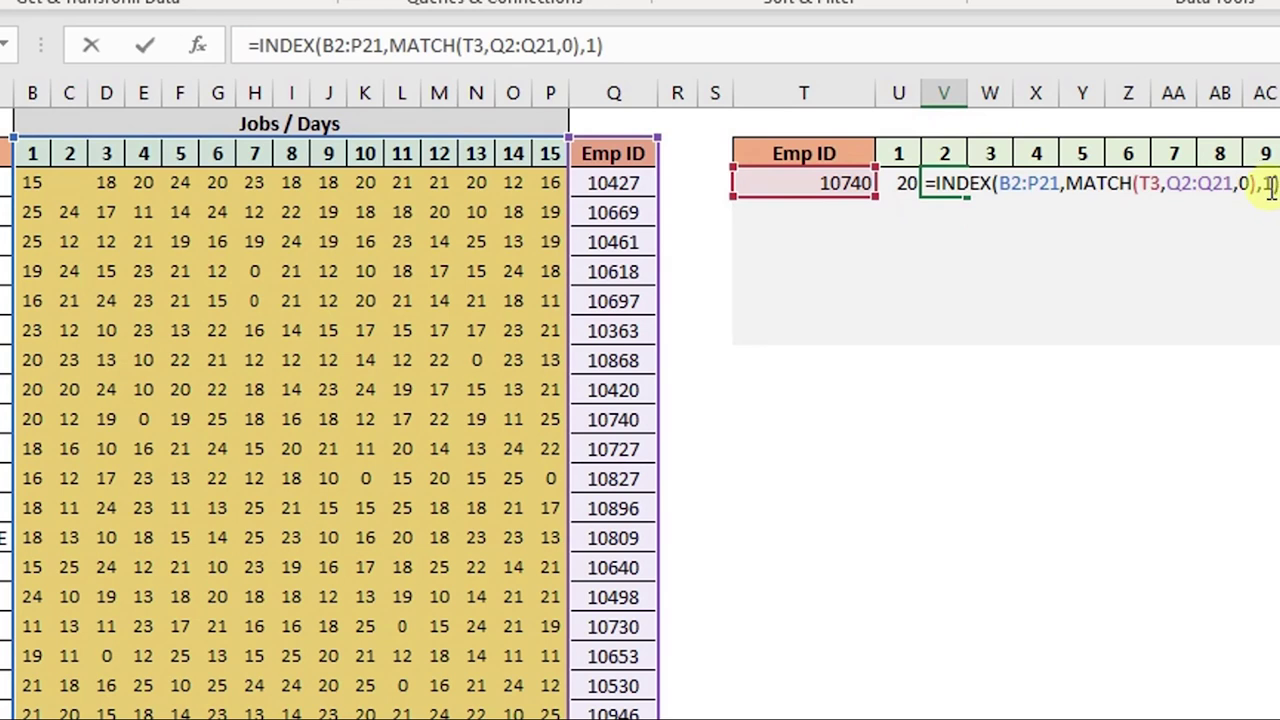
pyautogui.click(1268, 186)
pyautogui.press('BackSpace')
pyautogui.write('2')
pyautogui.press('Return')
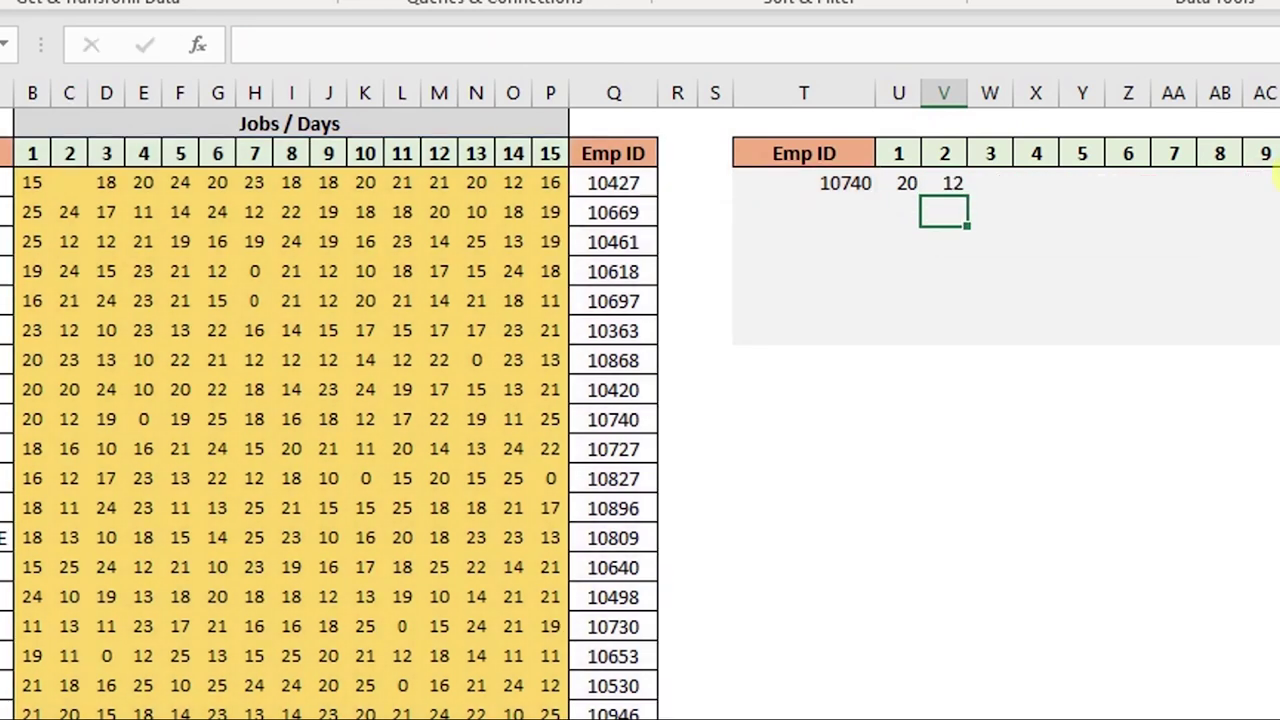
# Compare the day-2 column, day headers and employee 10740's row with V3's result
pyautogui.click(72, 95)
pyautogui.keyDown('ctrl'); pyautogui.click(943, 98); pyautogui.keyUp('ctrl')
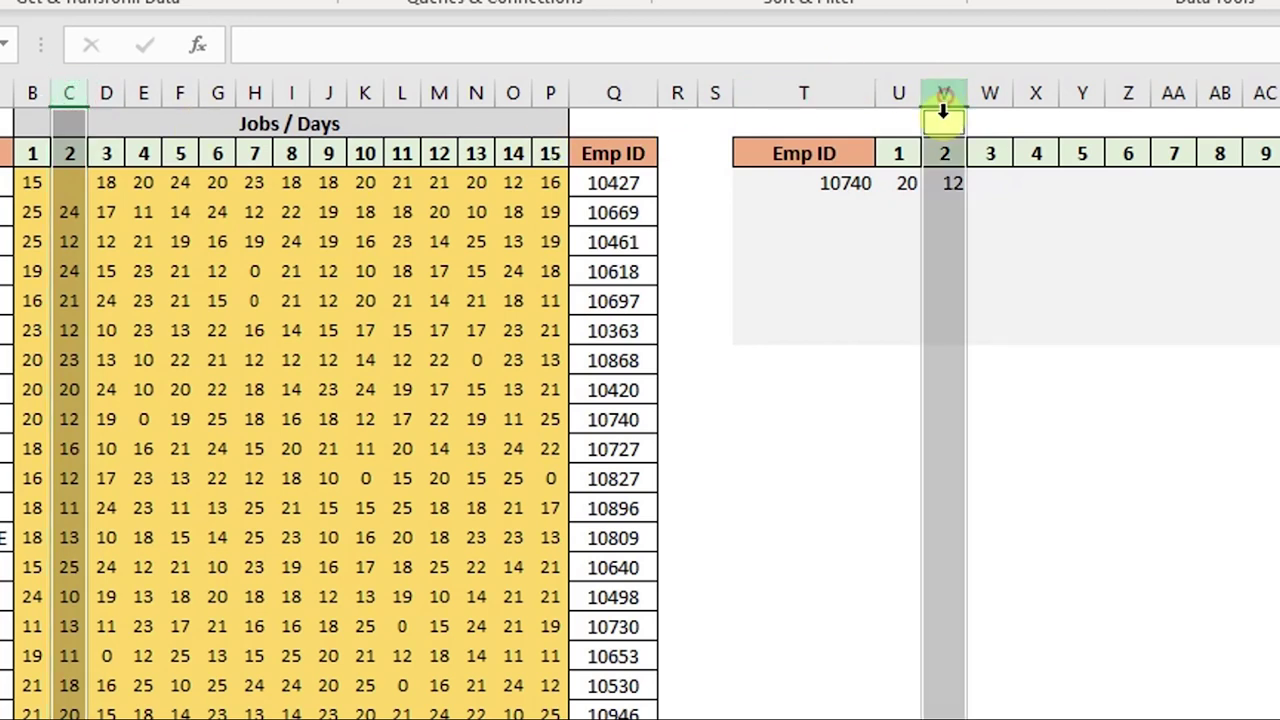
pyautogui.click(945, 185)
pyautogui.click(30, 156)
pyautogui.moveTo(28, 193); pyautogui.dragTo(30, 300)
pyautogui.click(69, 153)
pyautogui.click(948, 183)
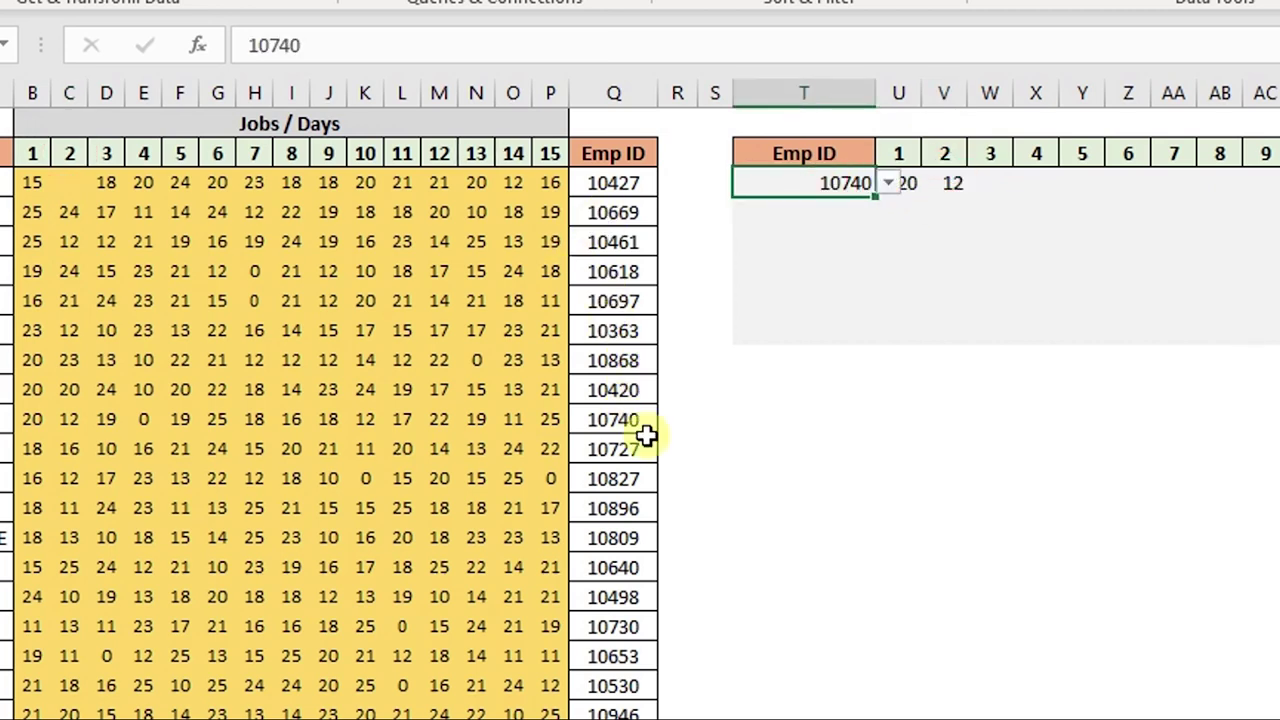
pyautogui.moveTo(634, 421); pyautogui.dragTo(85, 406)
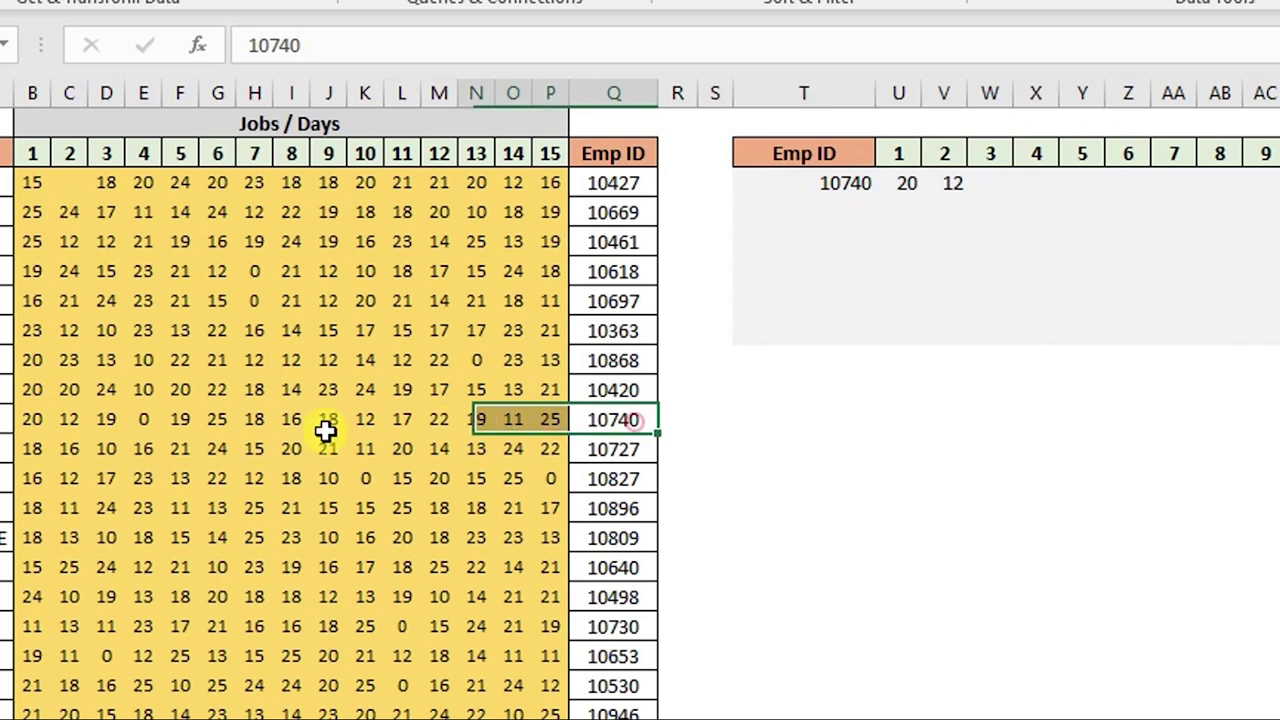
# Check employee 10740's day 1 and day 2 values and inspect V3's column-2 formula
pyautogui.click(68, 418)
pyautogui.click(32, 418)
pyautogui.click(63, 418)
pyautogui.click(897, 189)
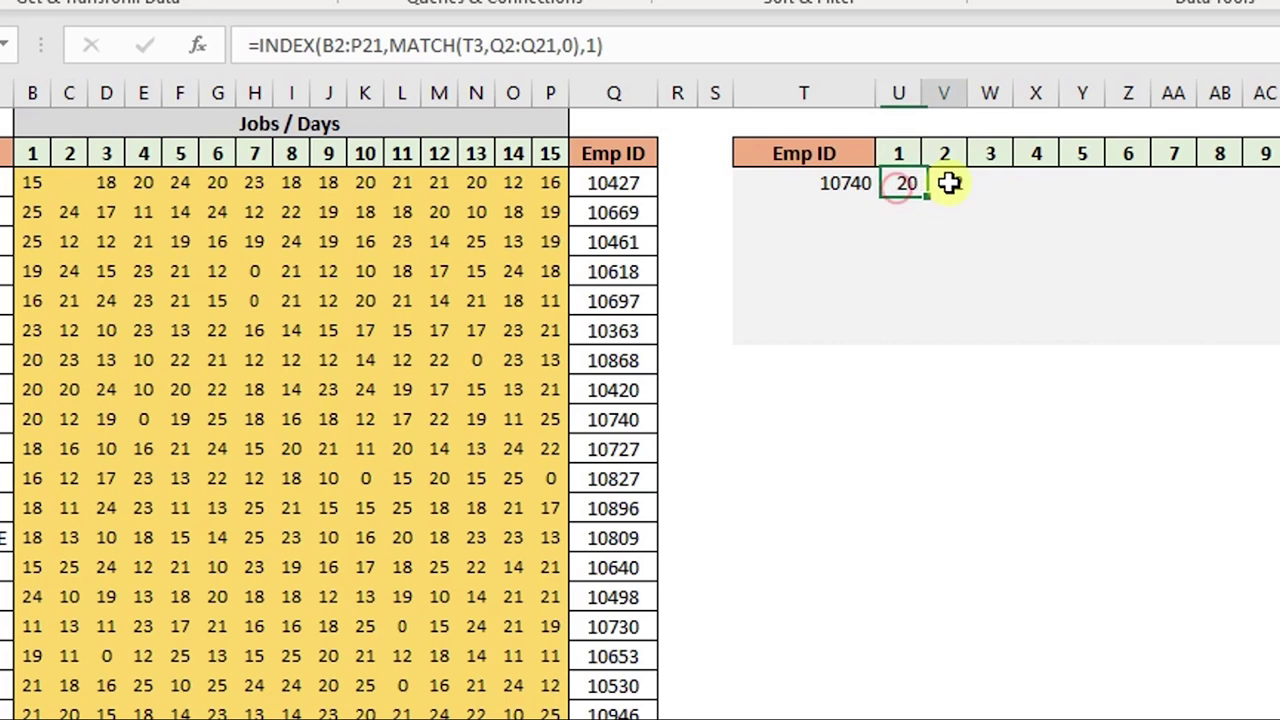
pyautogui.doubleClick(949, 183)
pyautogui.press('Escape')
pyautogui.click(1000, 183)
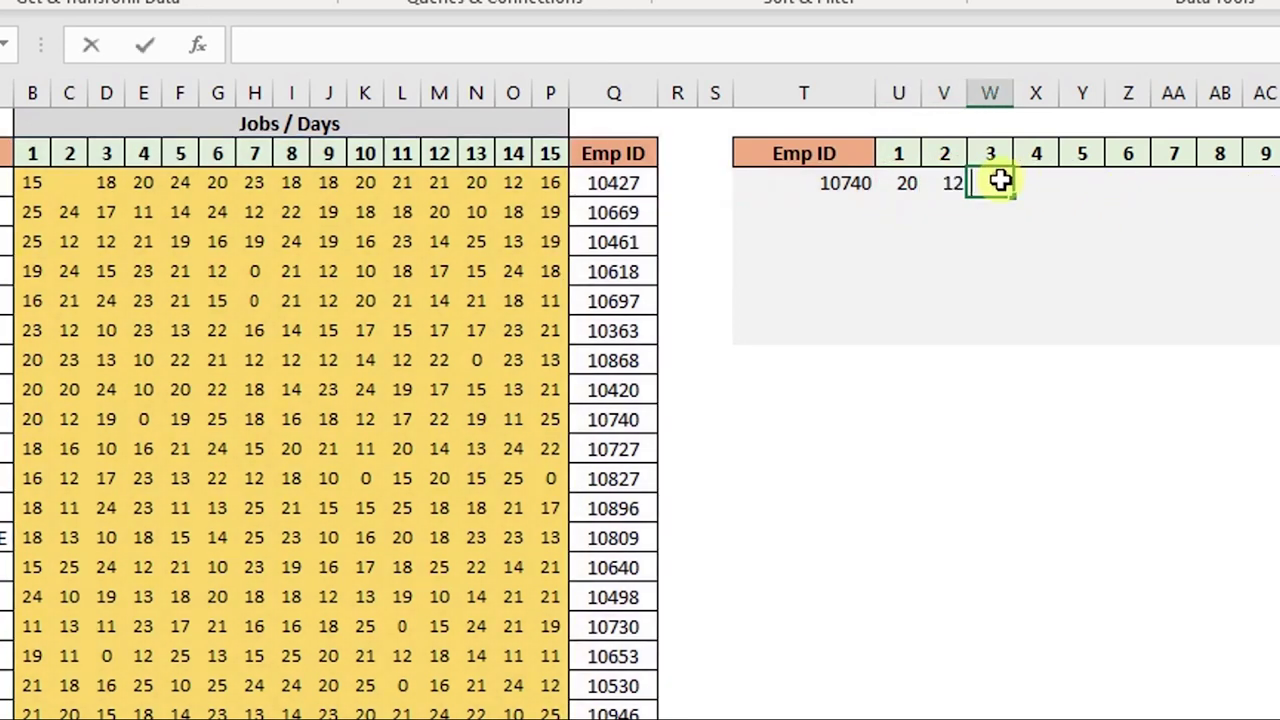
pyautogui.doubleClick(938, 183)
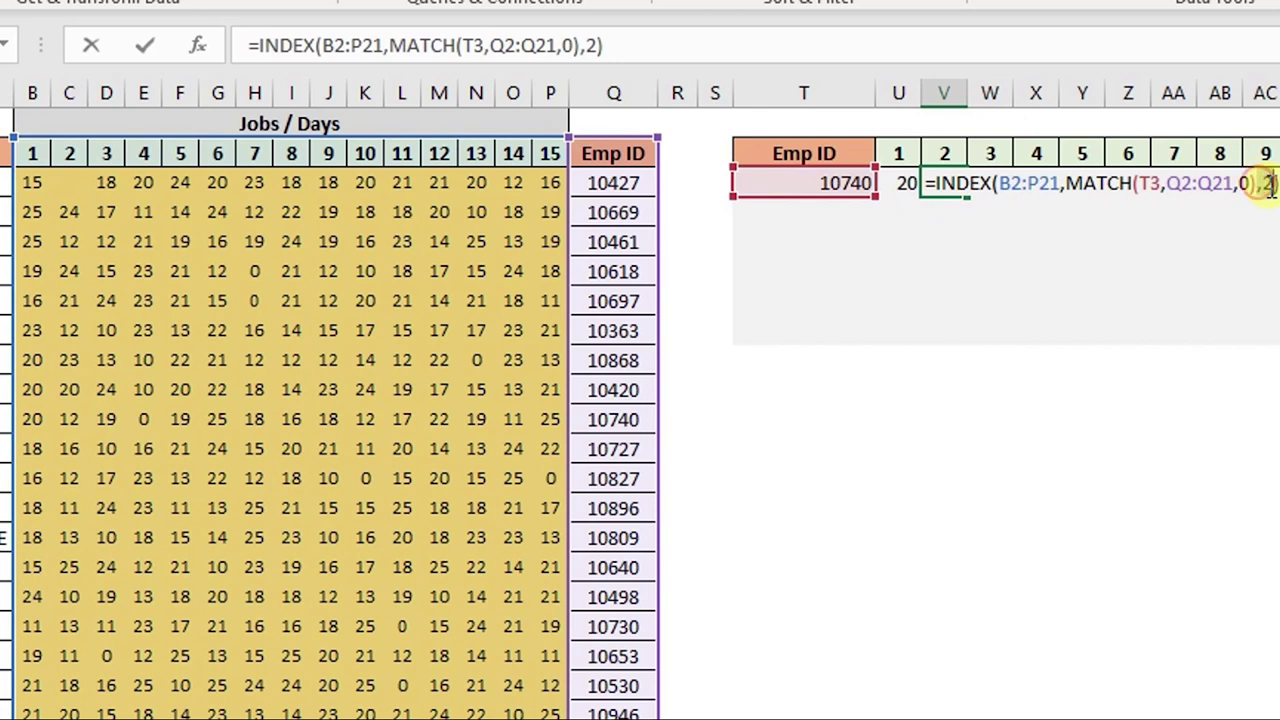
pyautogui.click(1266, 185)
pyautogui.press('Escape')
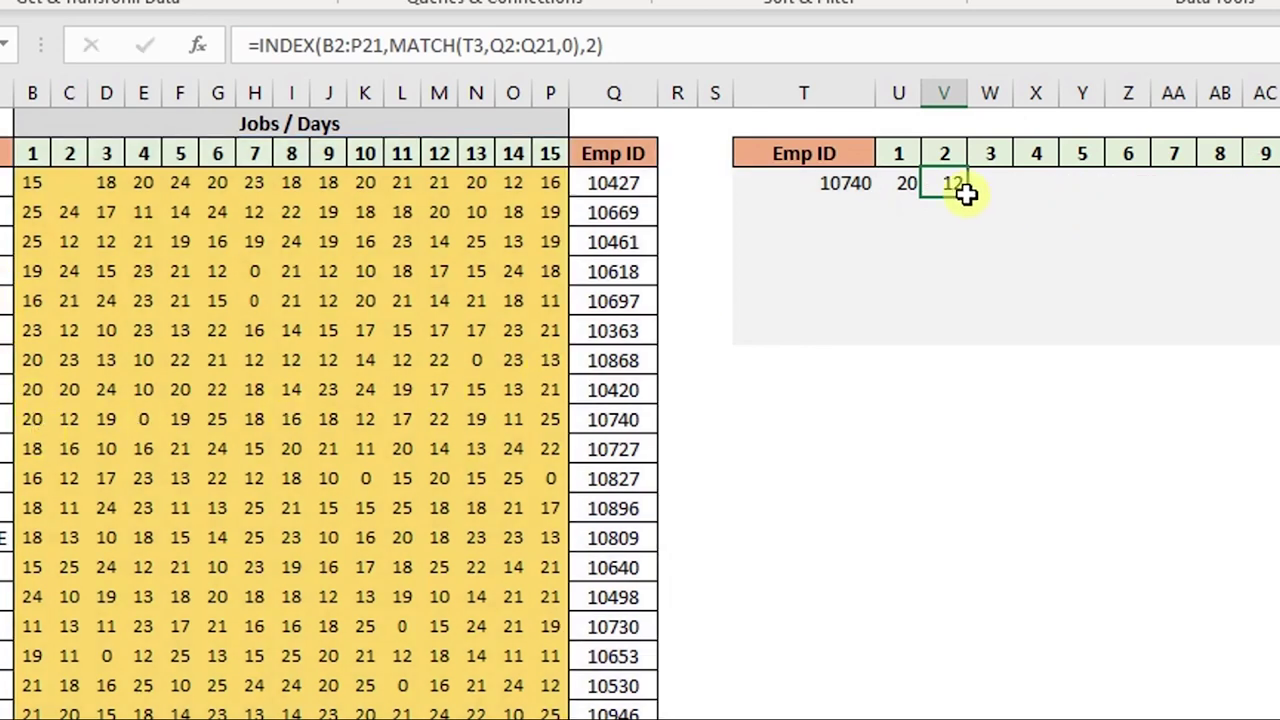
# Reopen U3's formula, select its fixed column number 1, and compare with the day 2 column
pyautogui.press('Left')
pyautogui.press('F2')
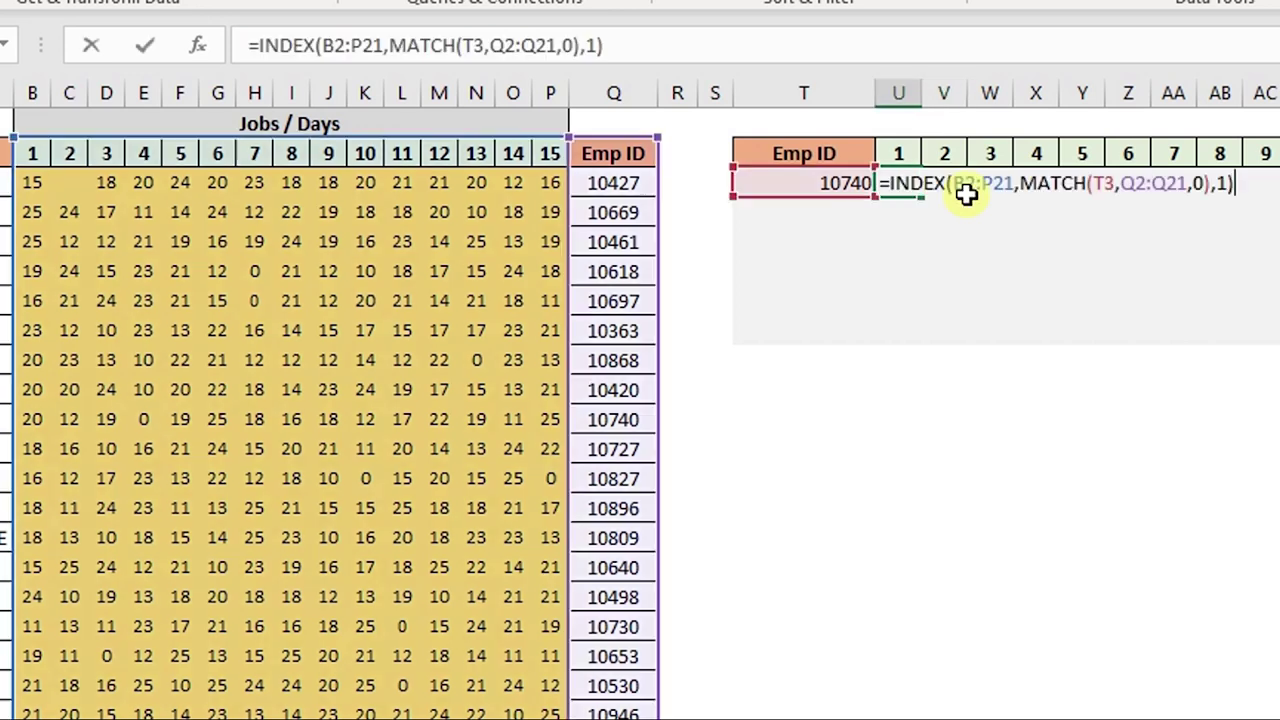
pyautogui.click(1236, 180)
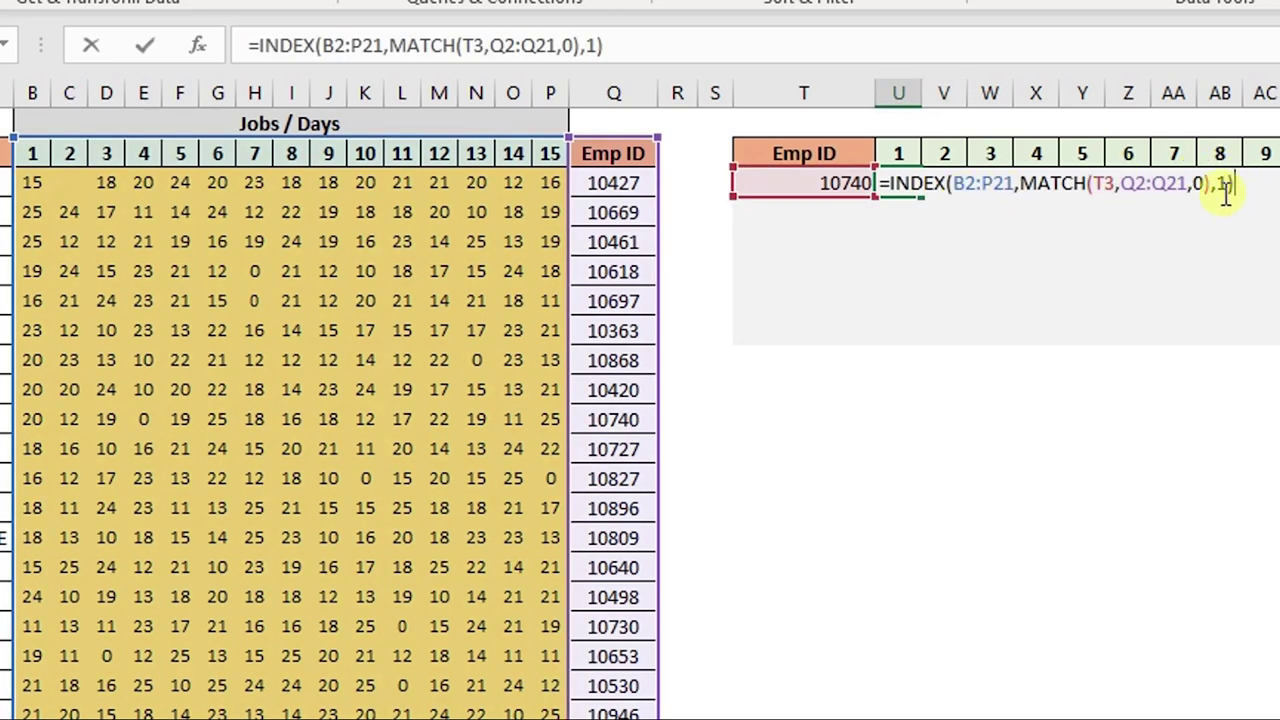
pyautogui.doubleClick(1221, 184)
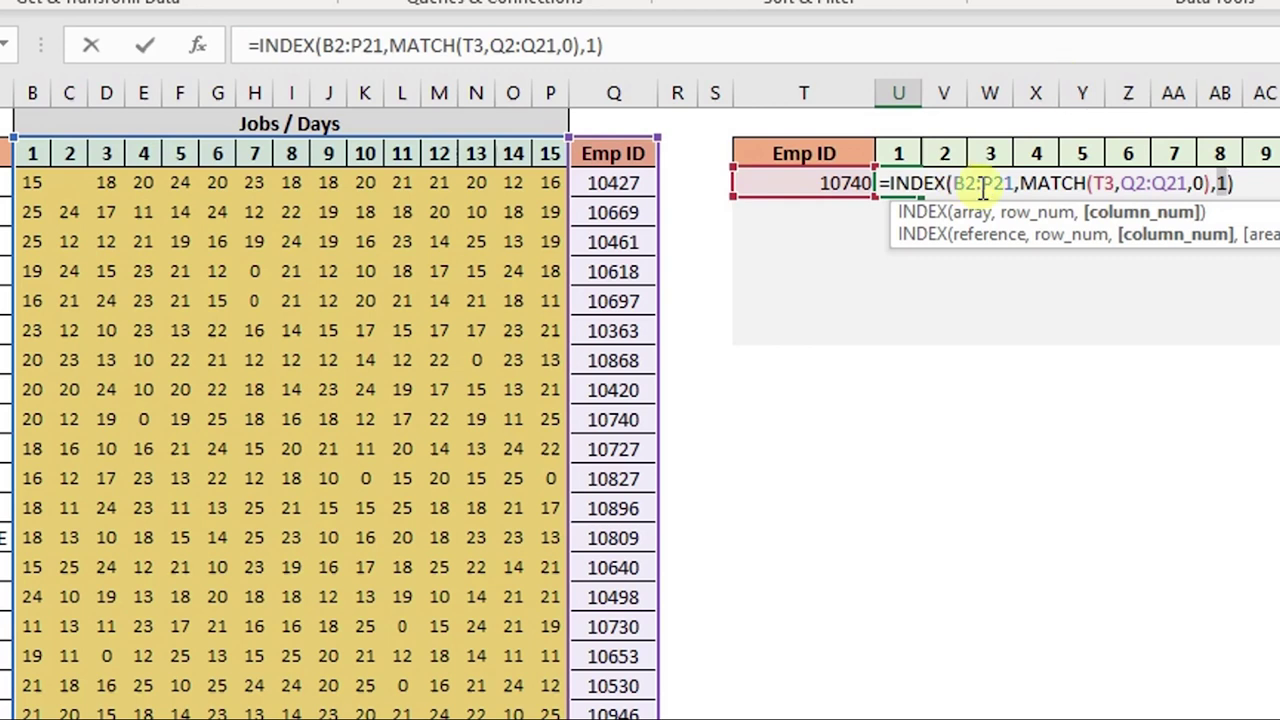
pyautogui.hotkey('ctrl', 'Return')
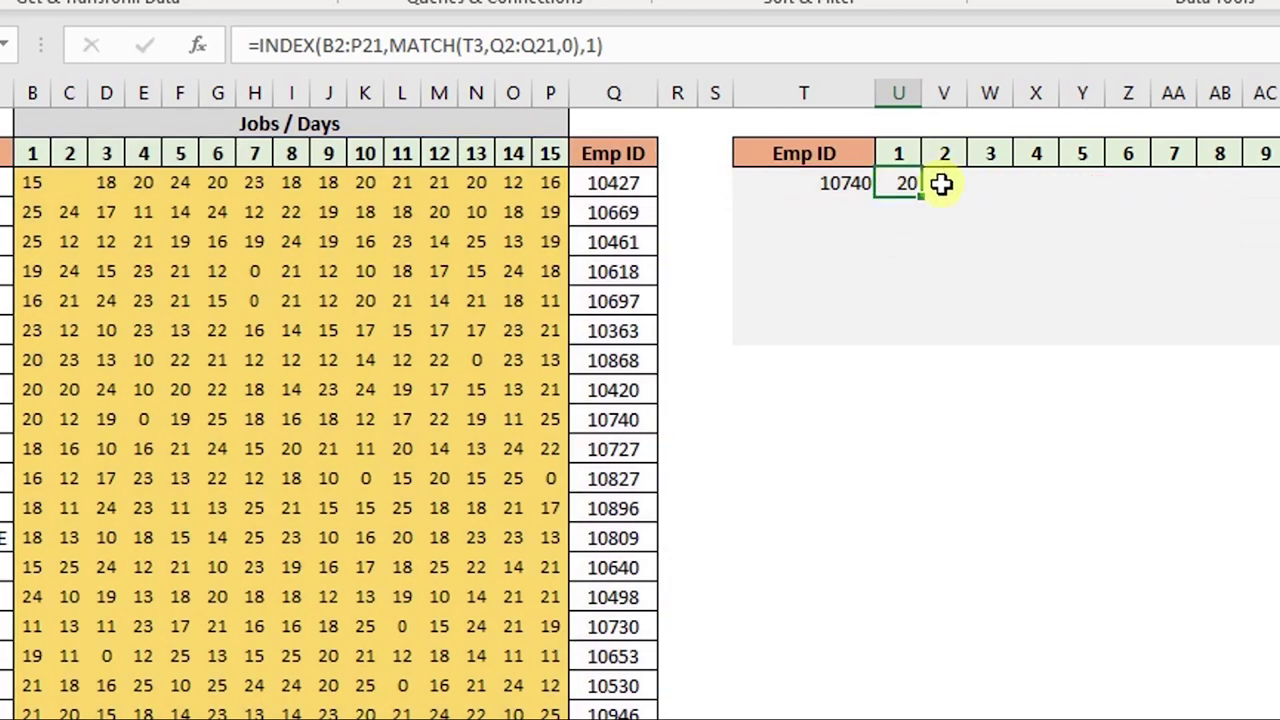
pyautogui.click(944, 153)
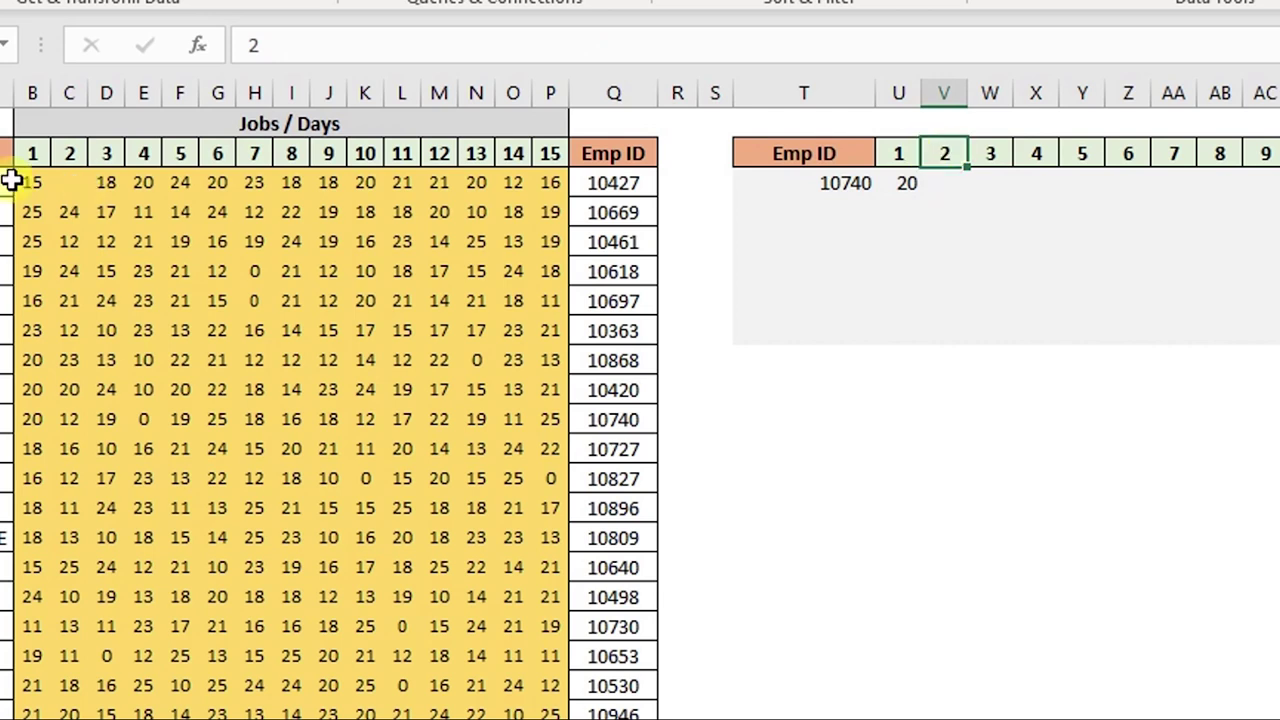
pyautogui.moveTo(72, 153); pyautogui.dragTo(64, 715)
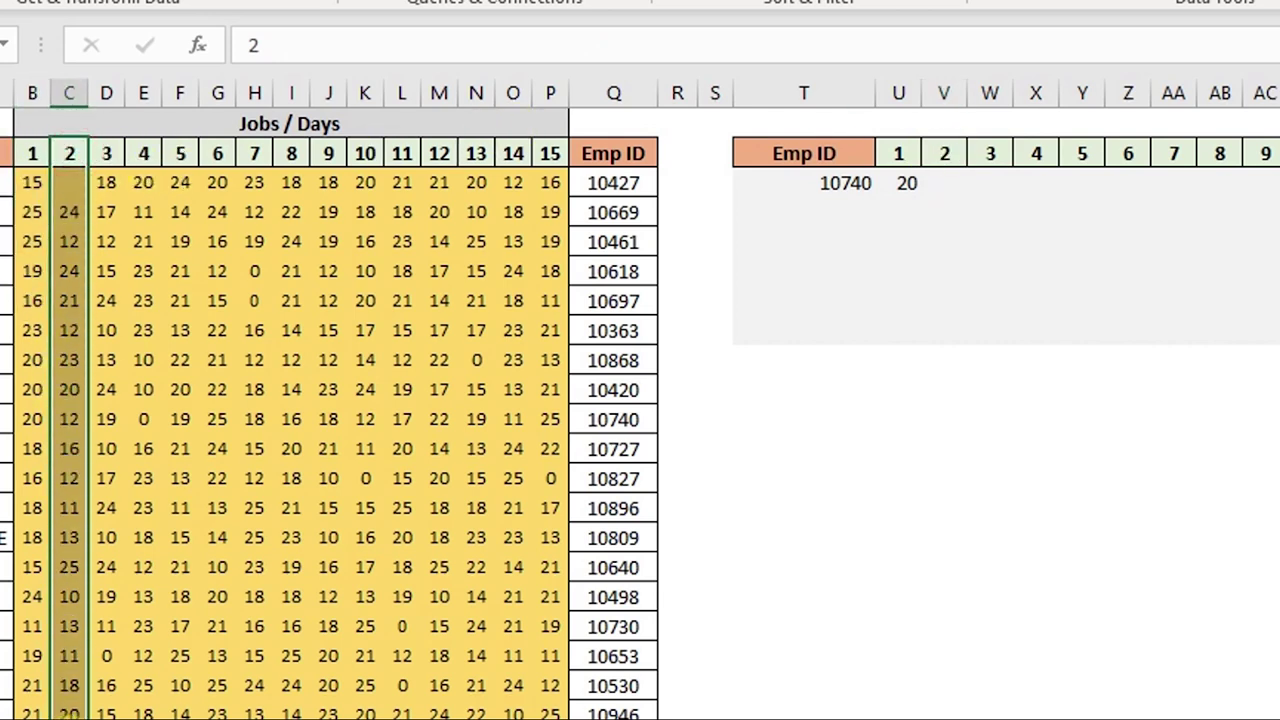
pyautogui.doubleClick(885, 185)
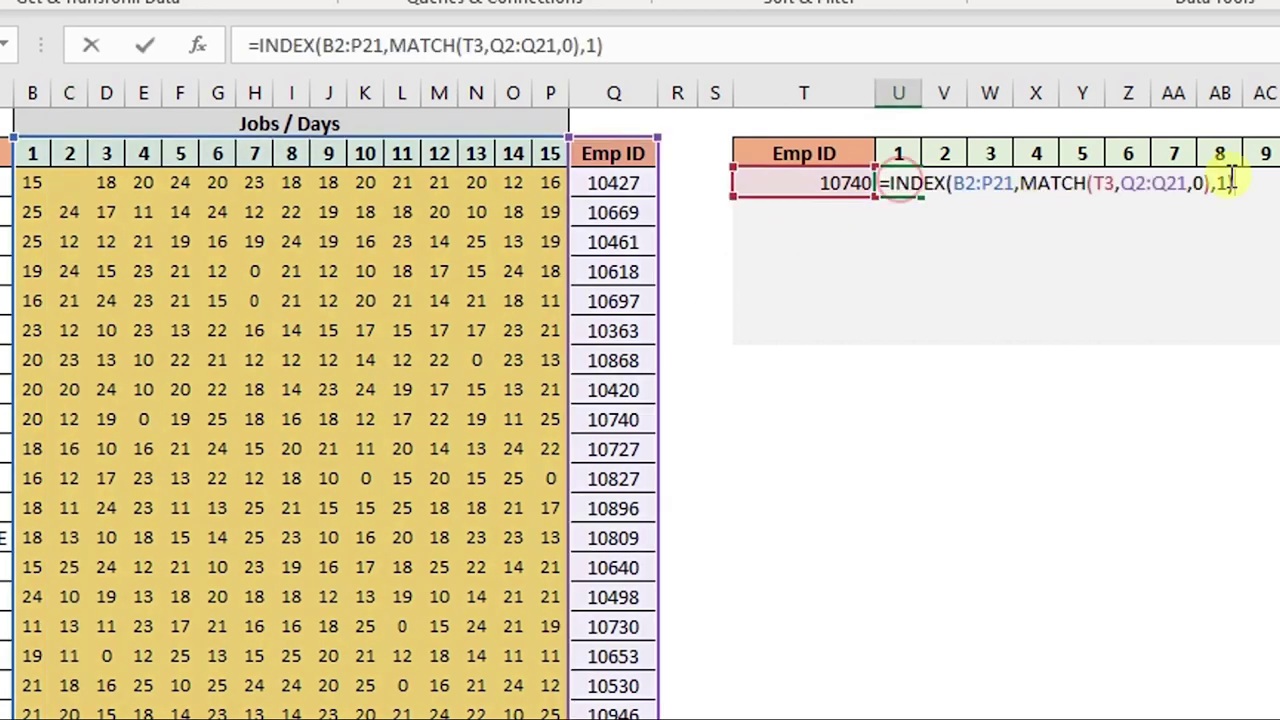
pyautogui.hotkey('ctrl', 'Return')
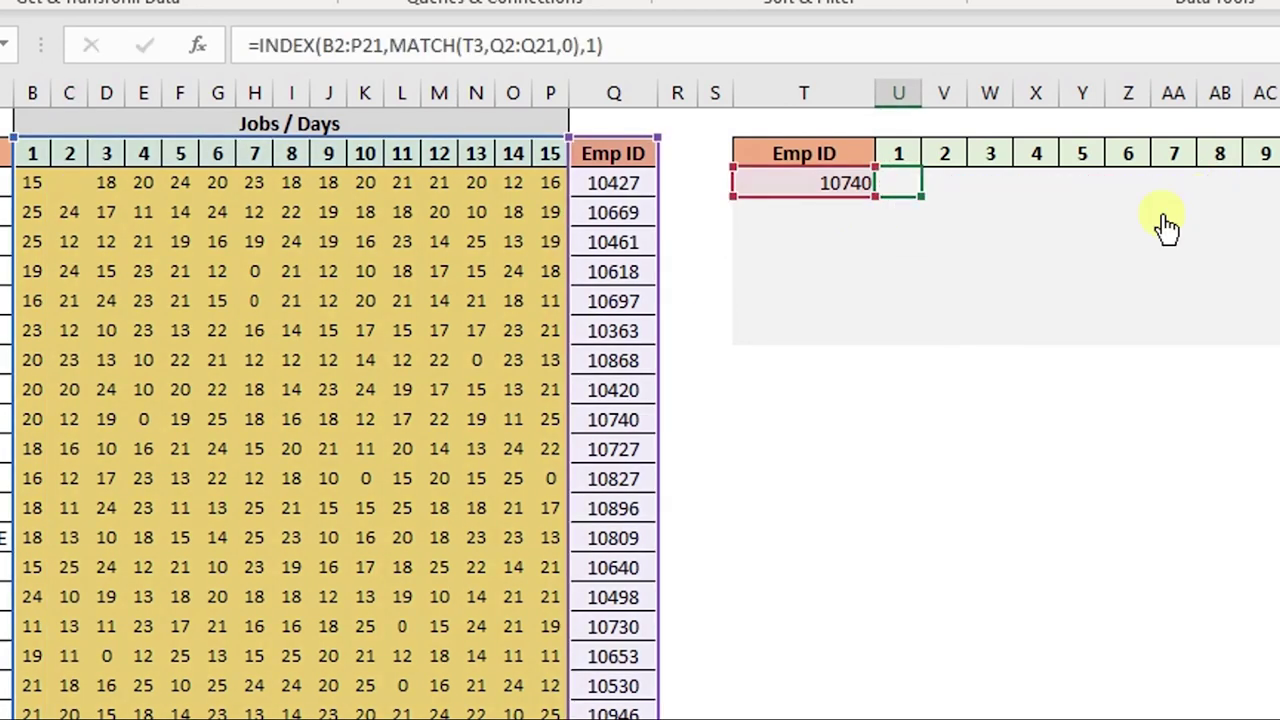
pyautogui.press('F2')
# Replace U3's column number 1 with MATCH(U2,B2:P2,0)
pyautogui.doubleClick(1221, 183)
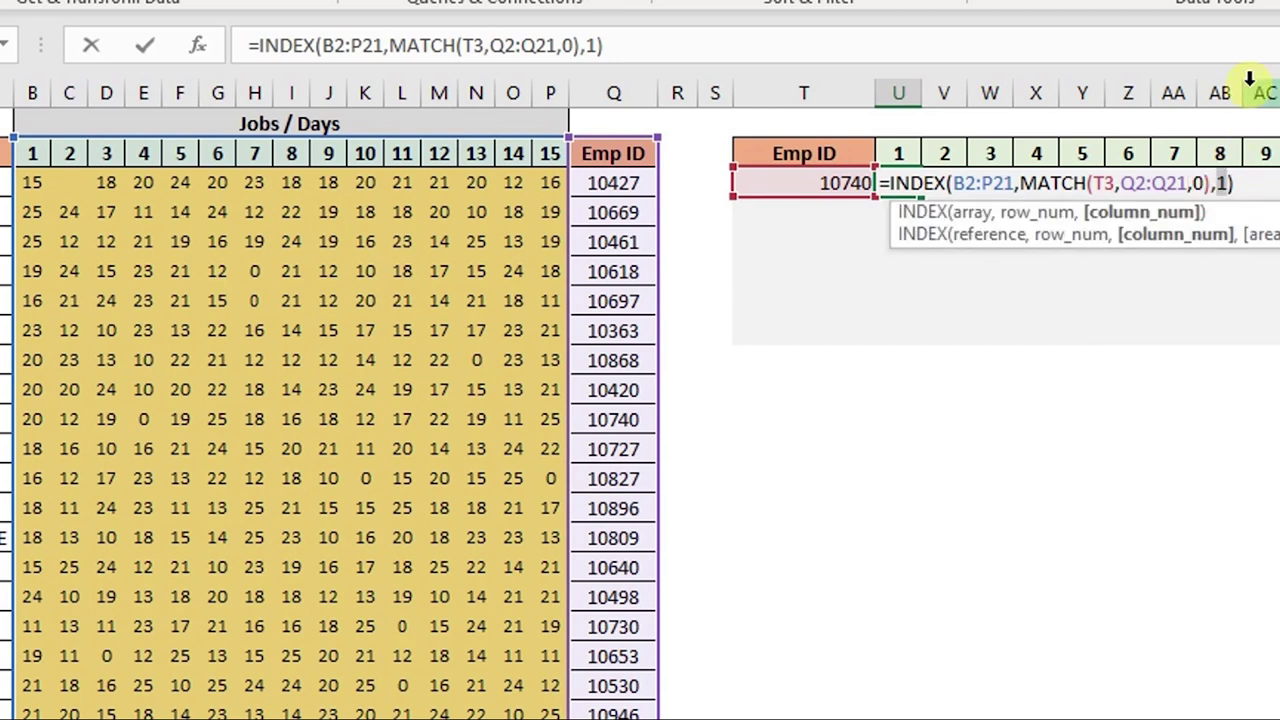
pyautogui.write('mat')
pyautogui.press('Tab')
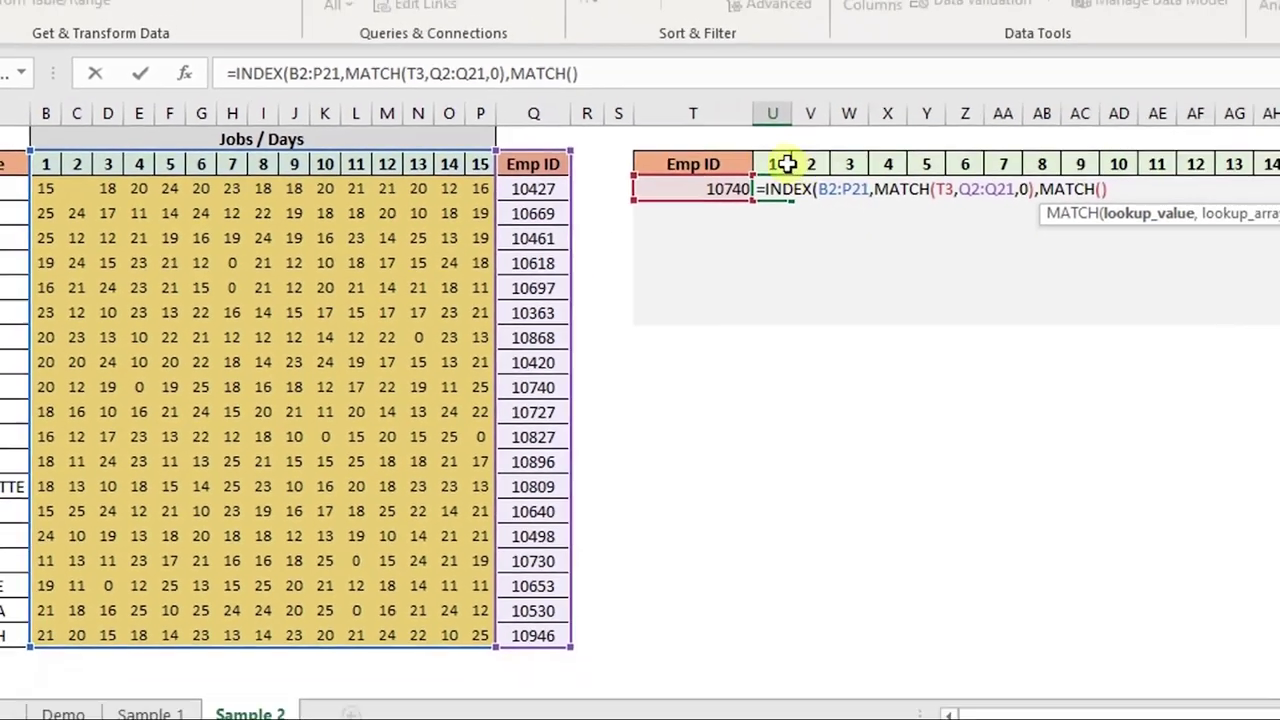
pyautogui.click(898, 153)
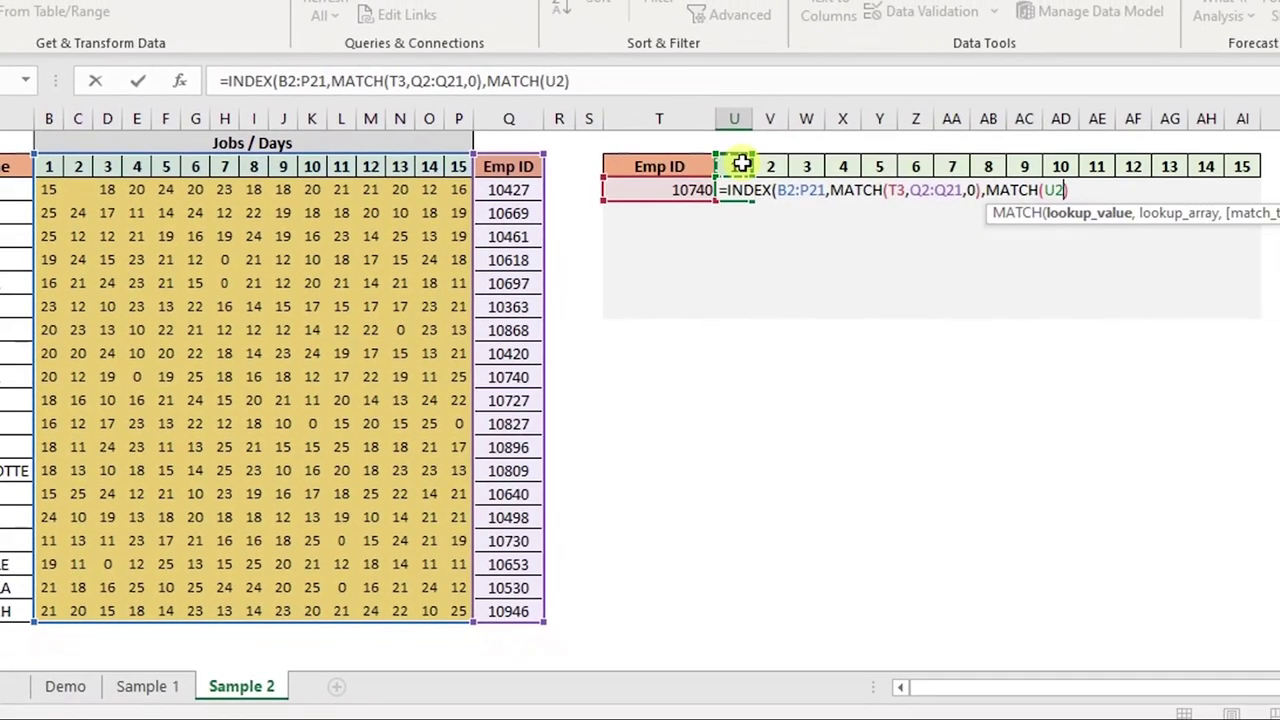
pyautogui.write(',')
pyautogui.moveTo(48, 166); pyautogui.dragTo(456, 167)
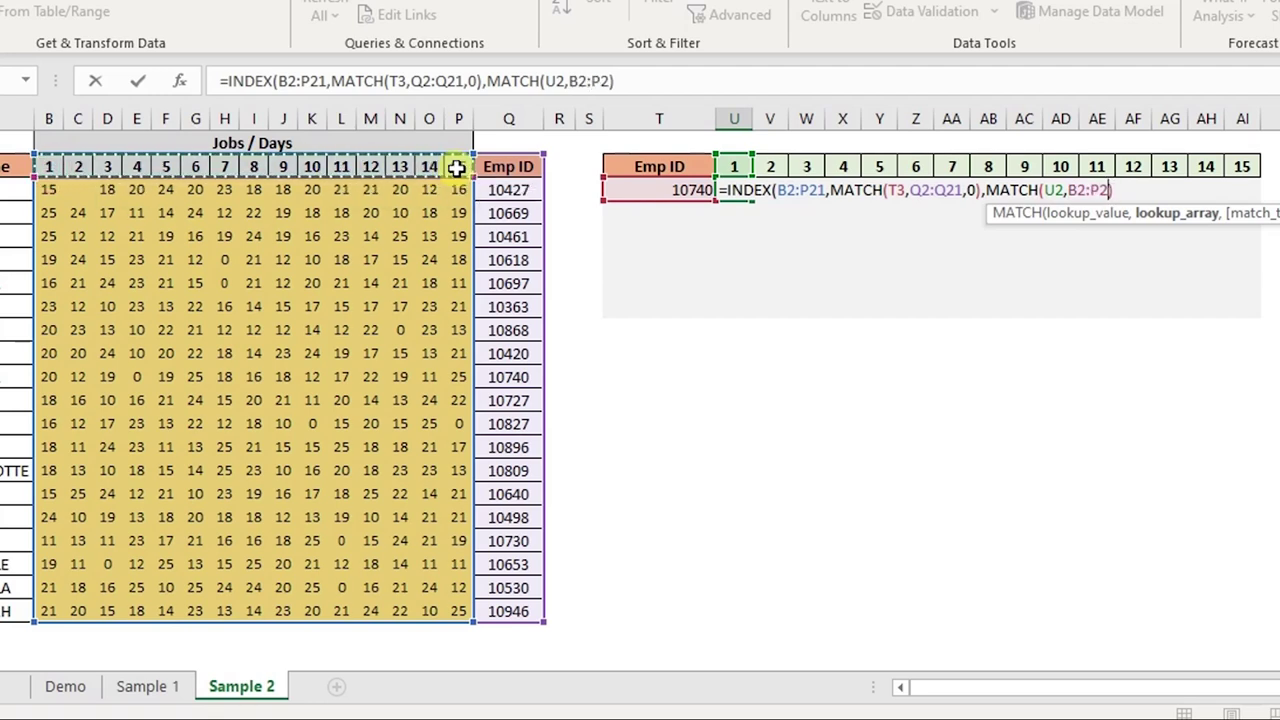
pyautogui.write(',0')
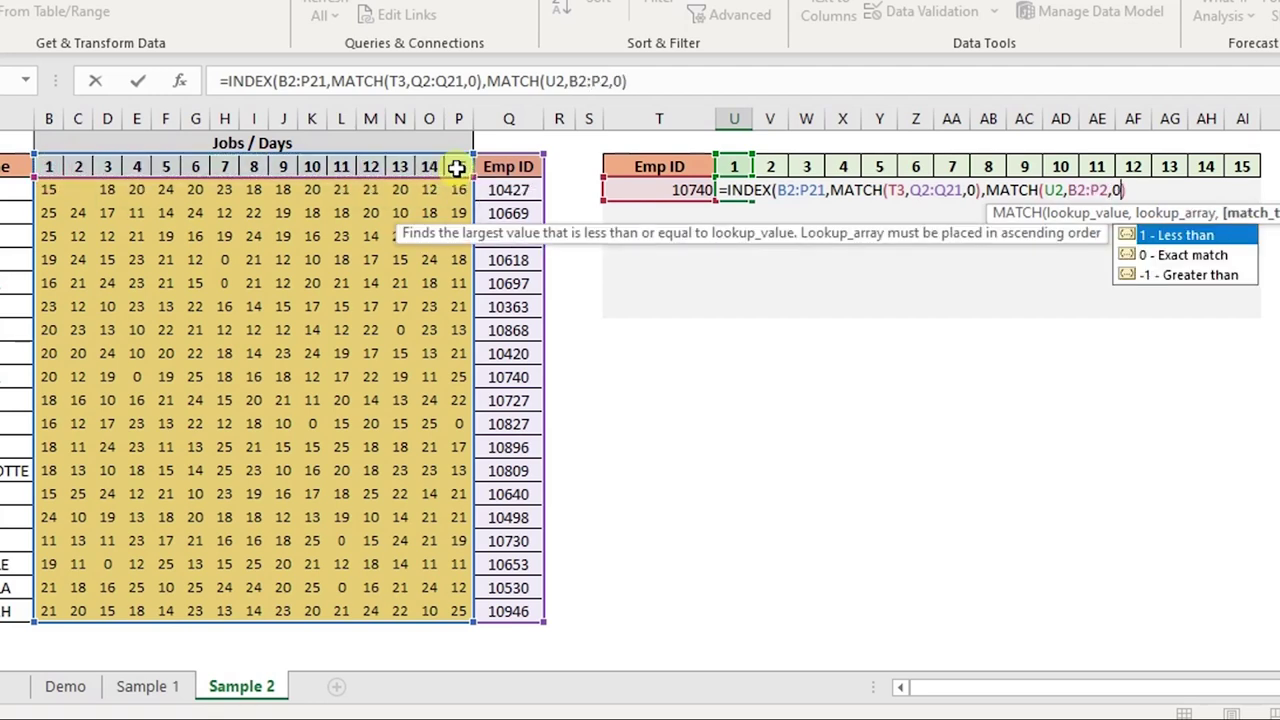
pyautogui.write(')')
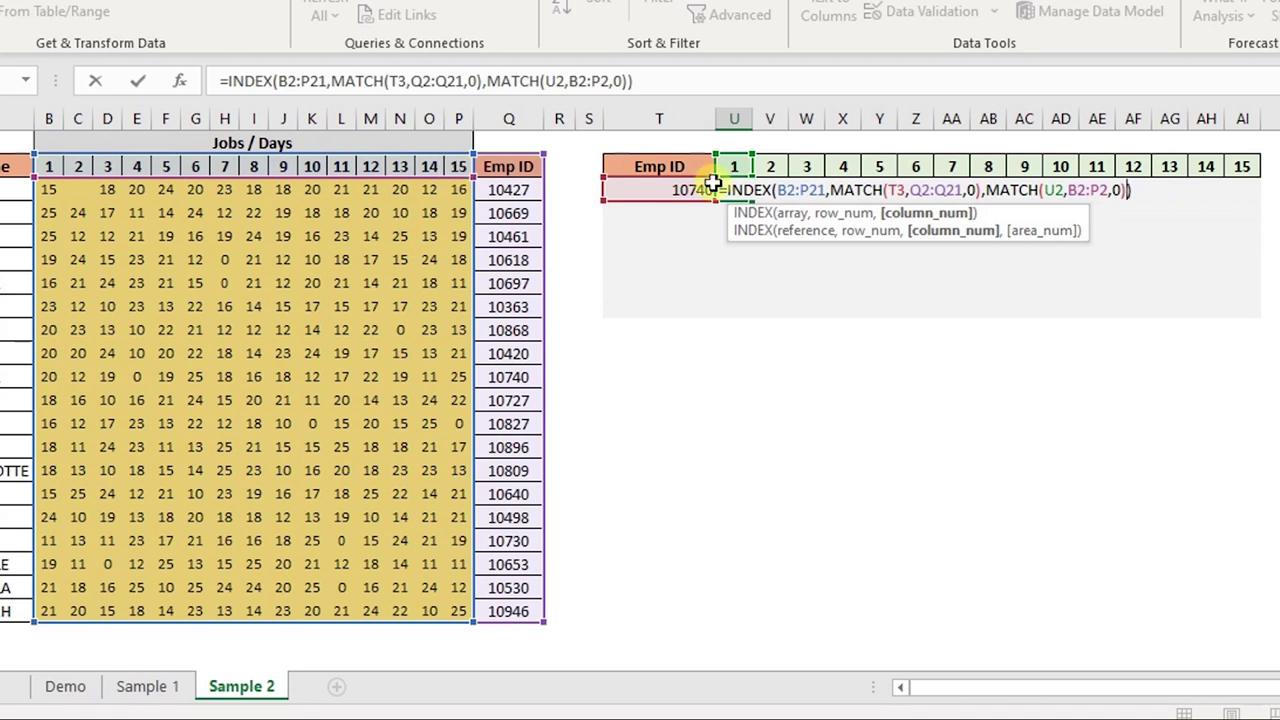
# Test the column match by temporarily typing 1, undo it, and confirm the formula
pyautogui.moveTo(988, 193); pyautogui.dragTo(1125, 200)
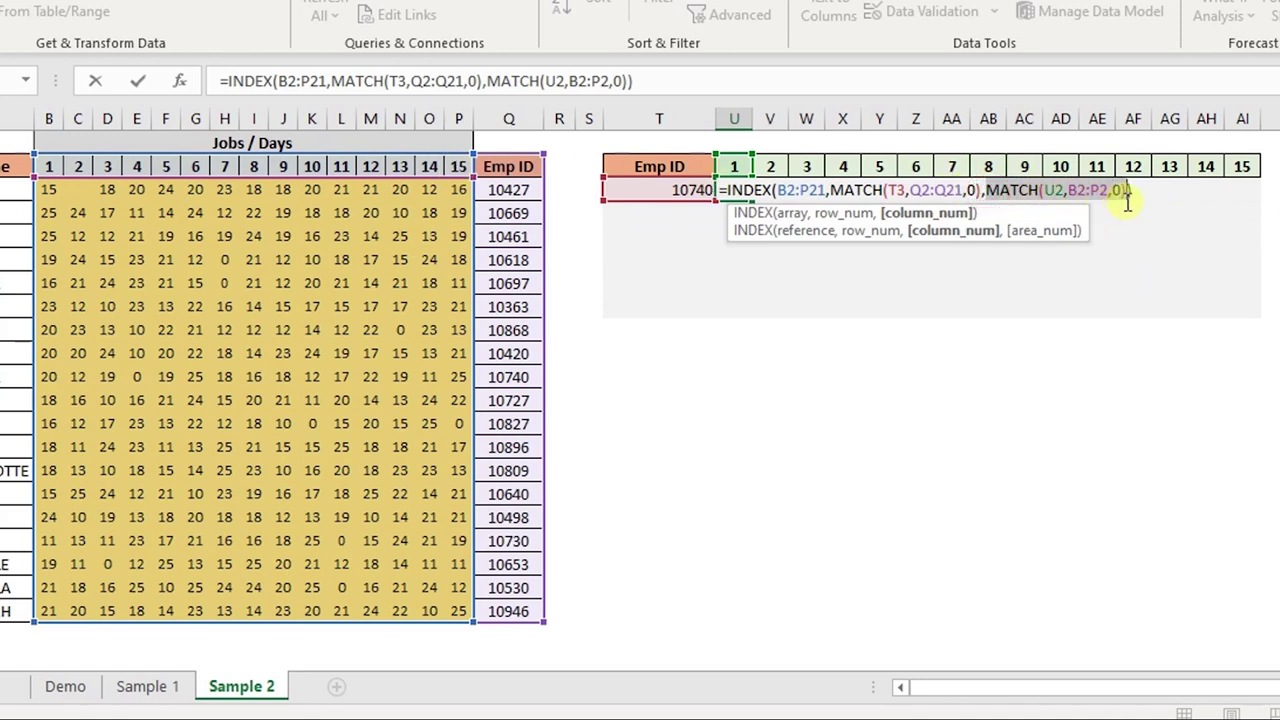
pyautogui.write('1')
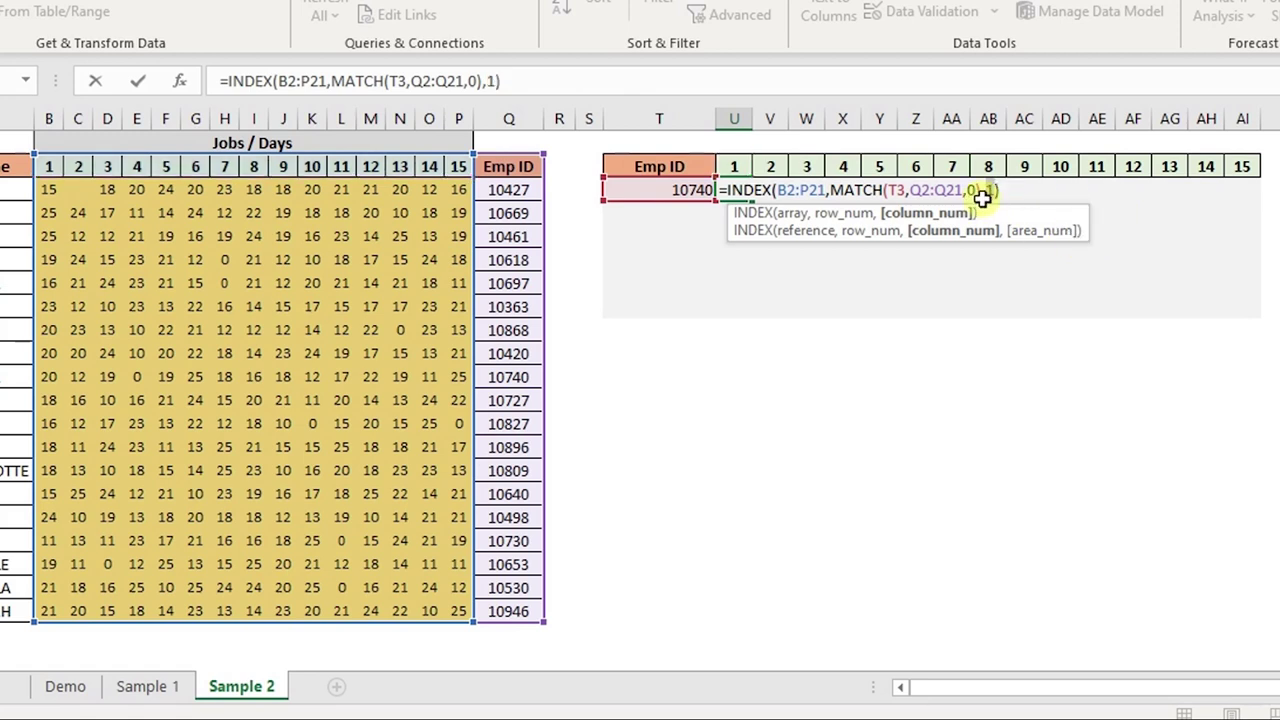
pyautogui.hotkey('ctrl', 'z')
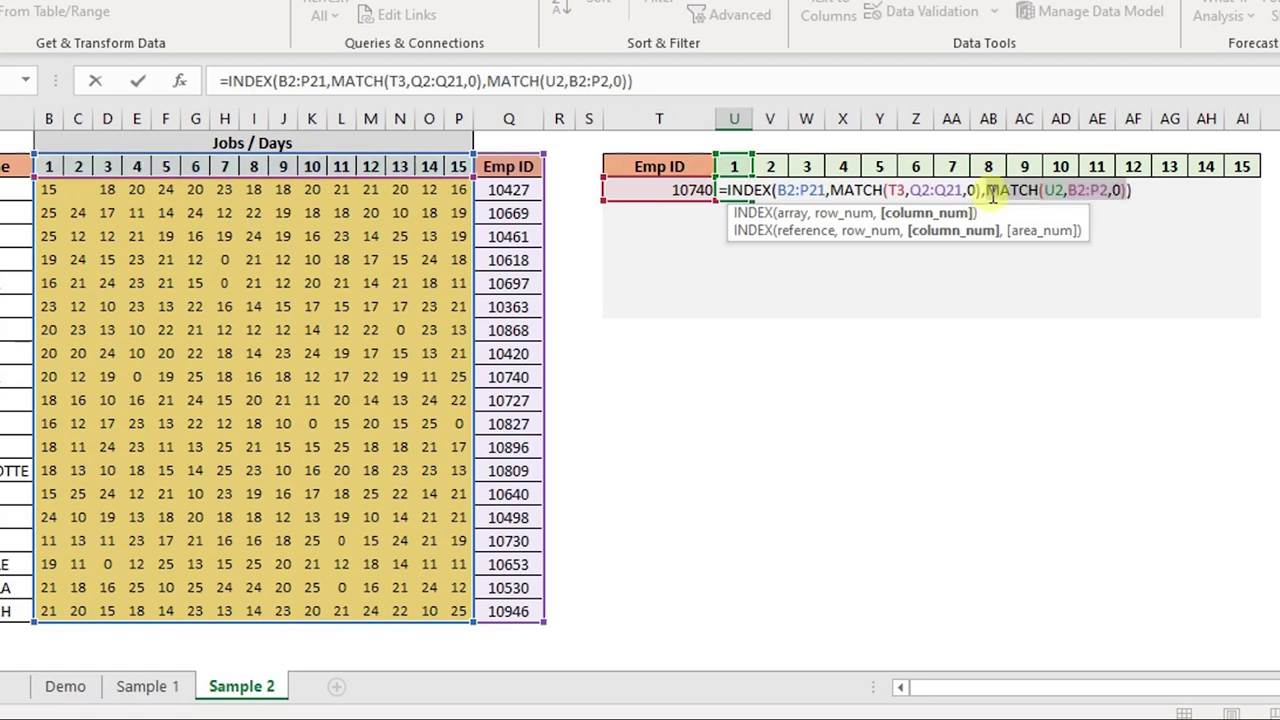
pyautogui.press('Return')
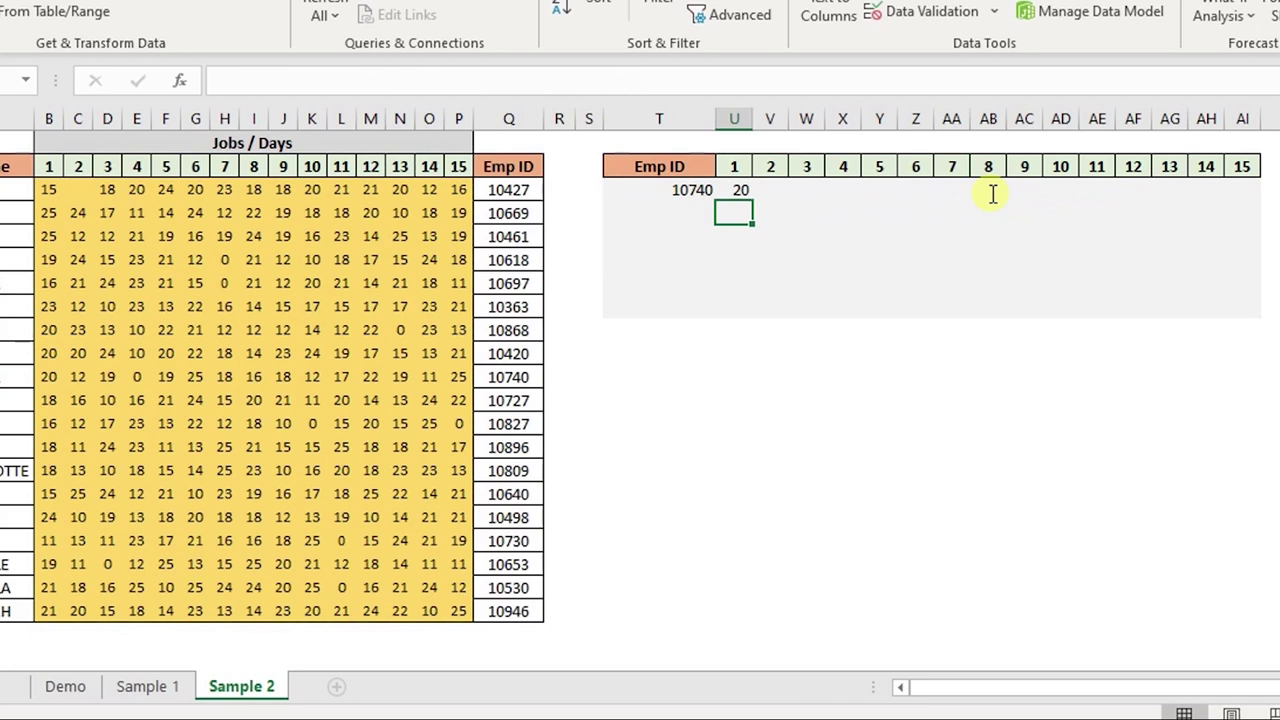
pyautogui.press('Up')
pyautogui.press('F2')
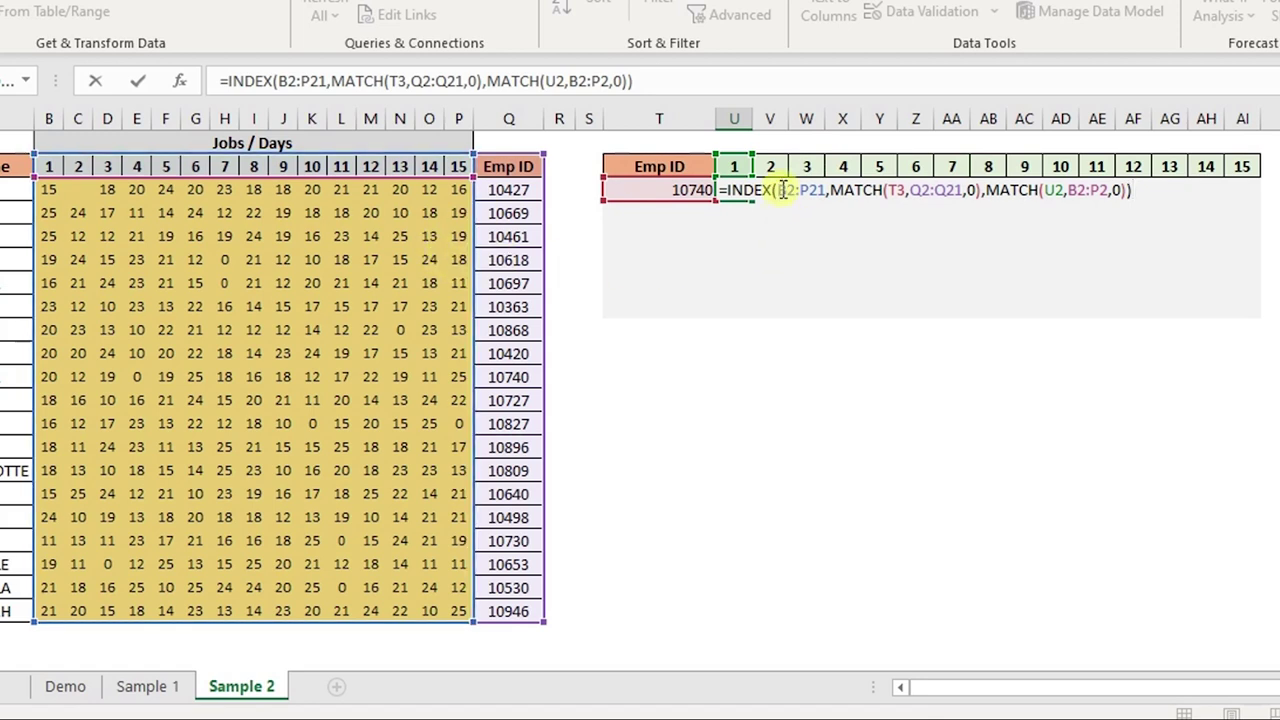
# Convert B2:P21, Q2:Q21 and B2:P2 in U3's INDEX/MATCH formula to absolute references with F4
pyautogui.moveTo(779, 192); pyautogui.dragTo(826, 194)
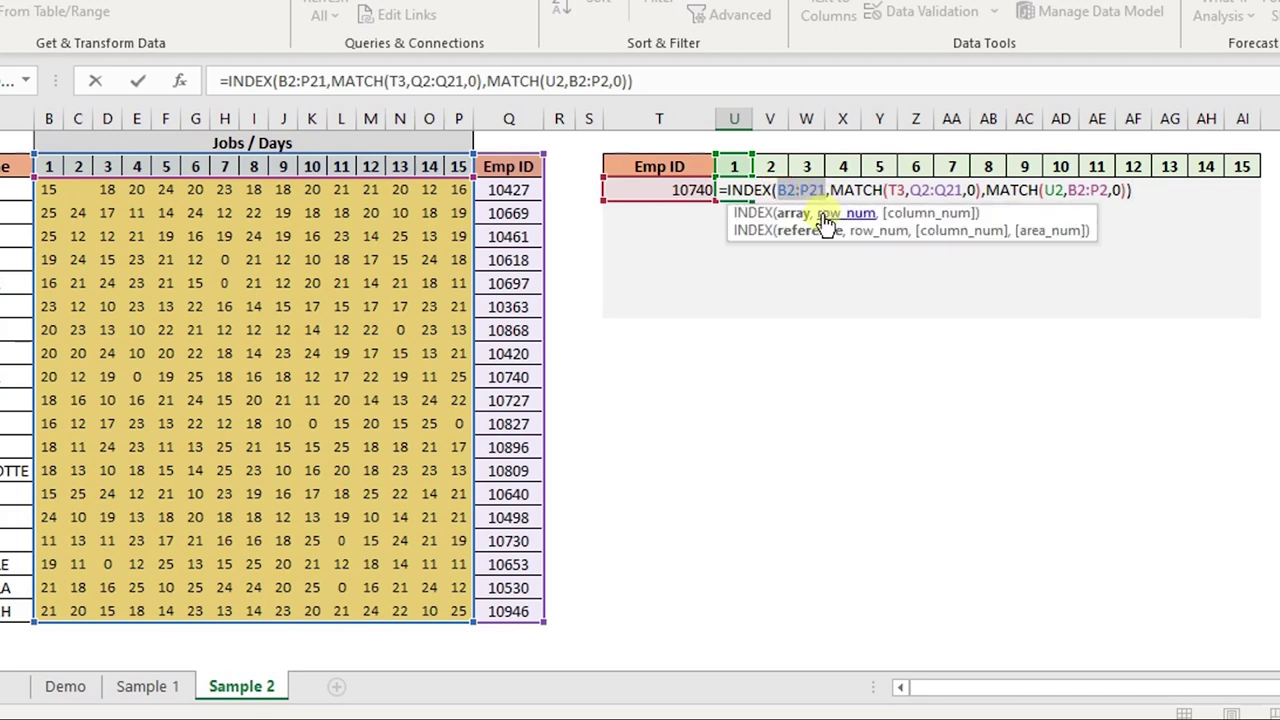
pyautogui.press('F4')
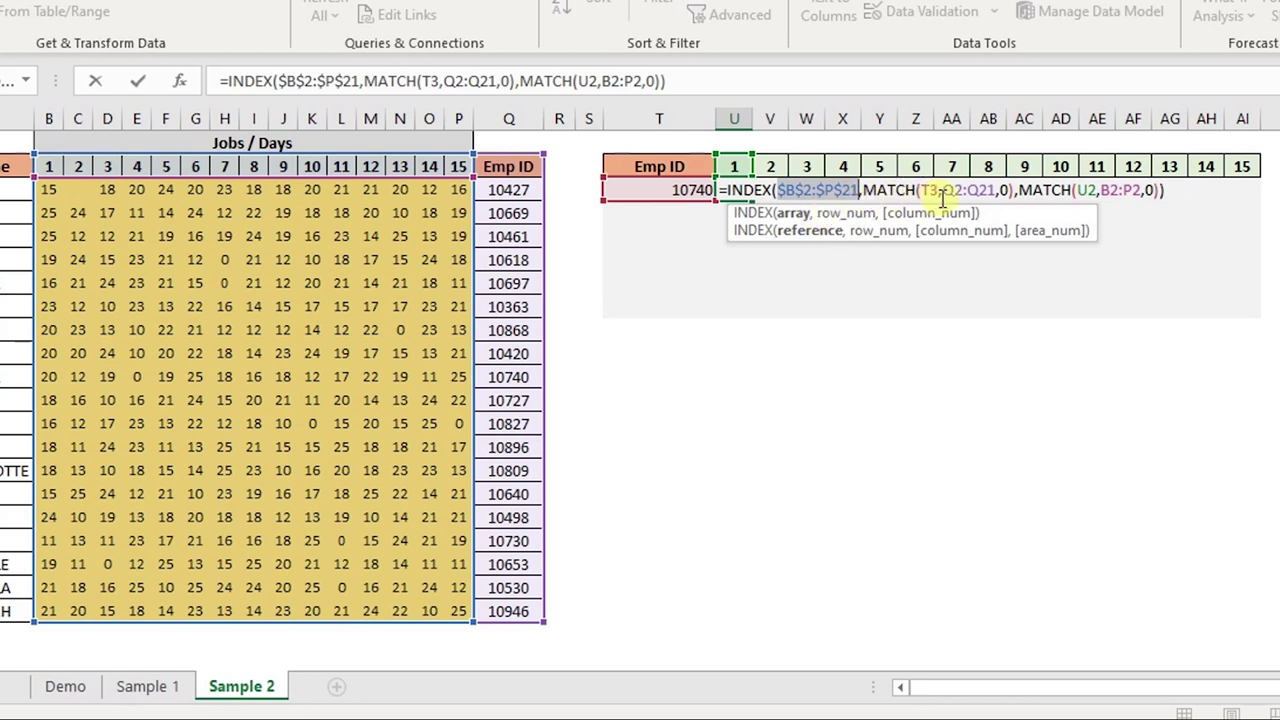
pyautogui.moveTo(943, 191); pyautogui.dragTo(996, 191)
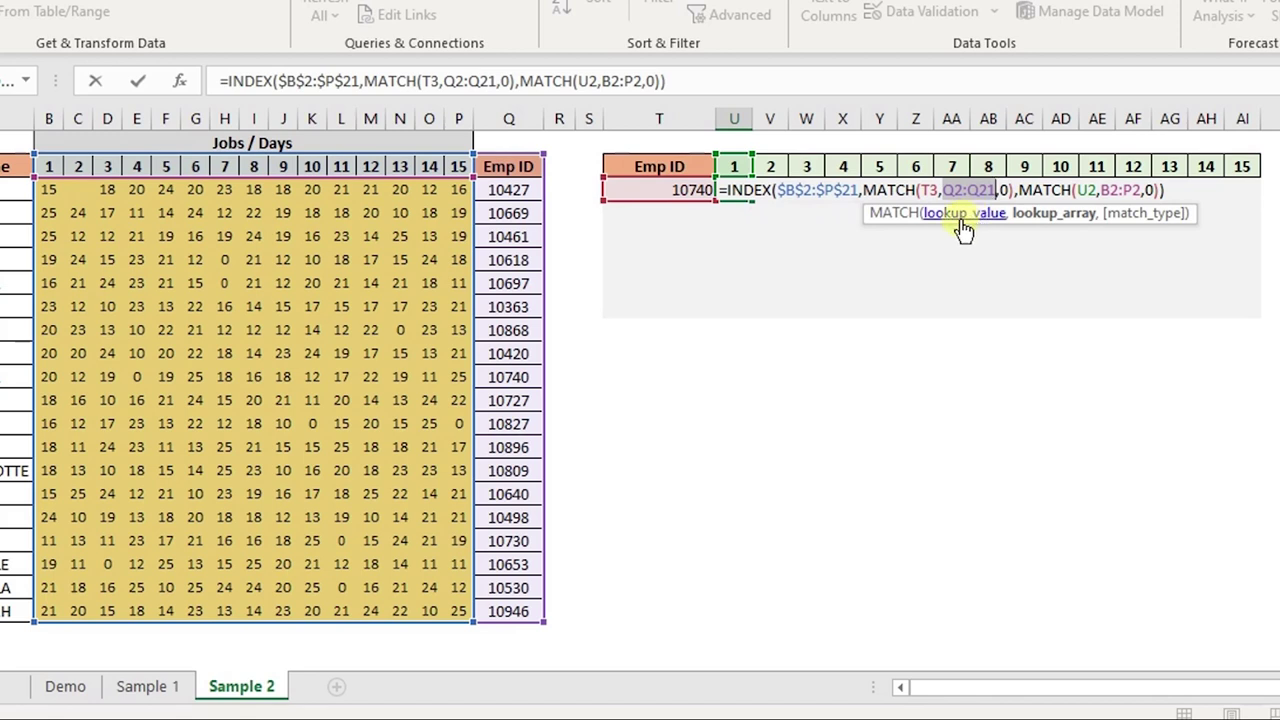
pyautogui.press('F4')
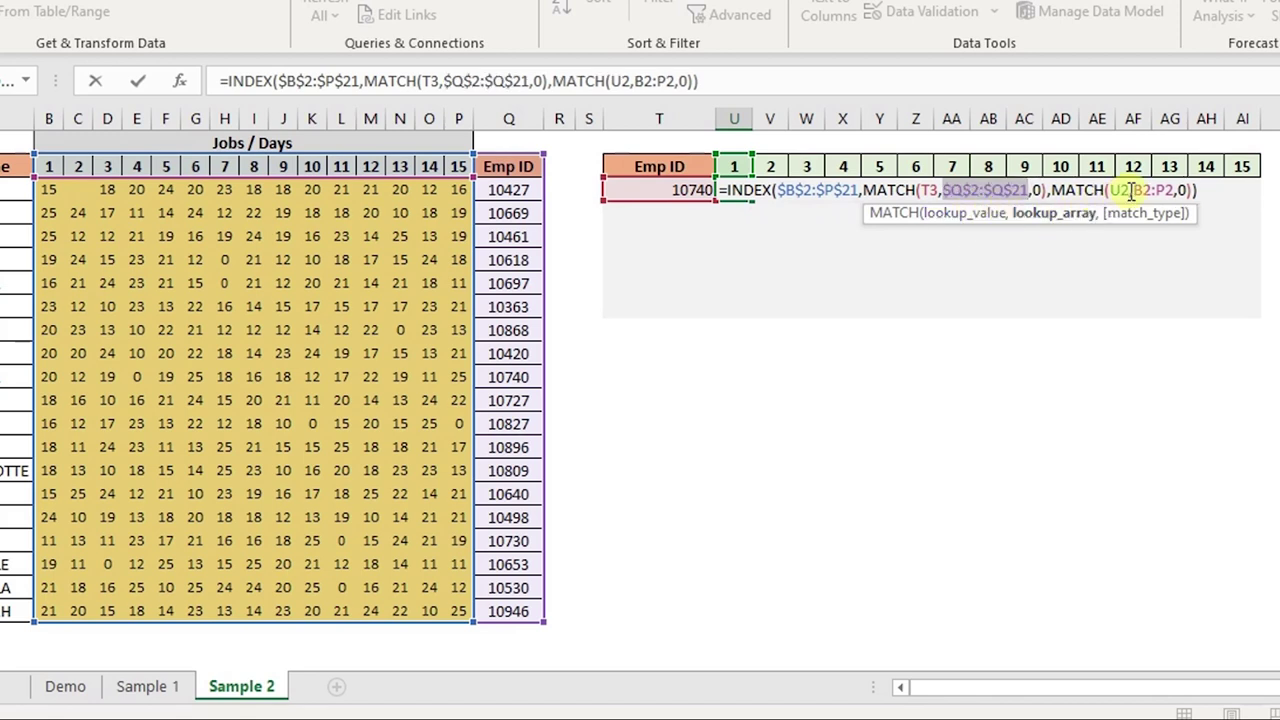
pyautogui.moveTo(1133, 190); pyautogui.dragTo(1173, 190)
pyautogui.press('F4')
pyautogui.press('Return')
pyautogui.press('Up')
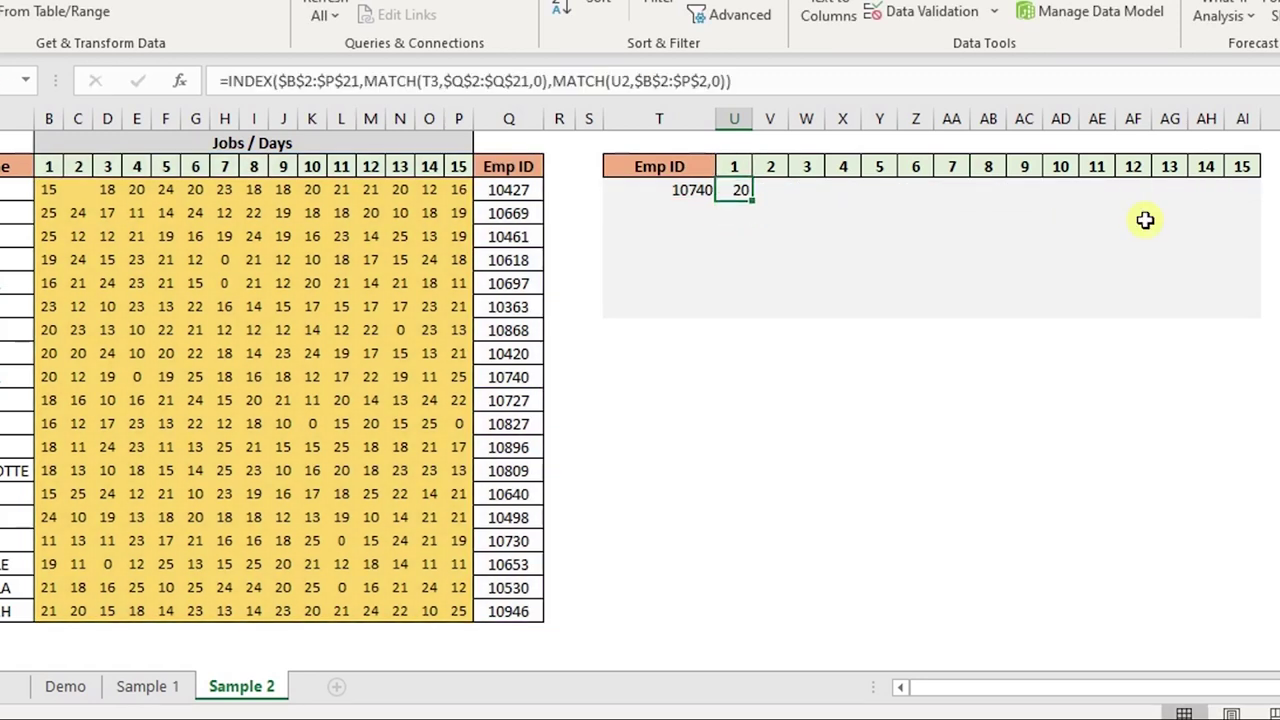
pyautogui.press('F2')
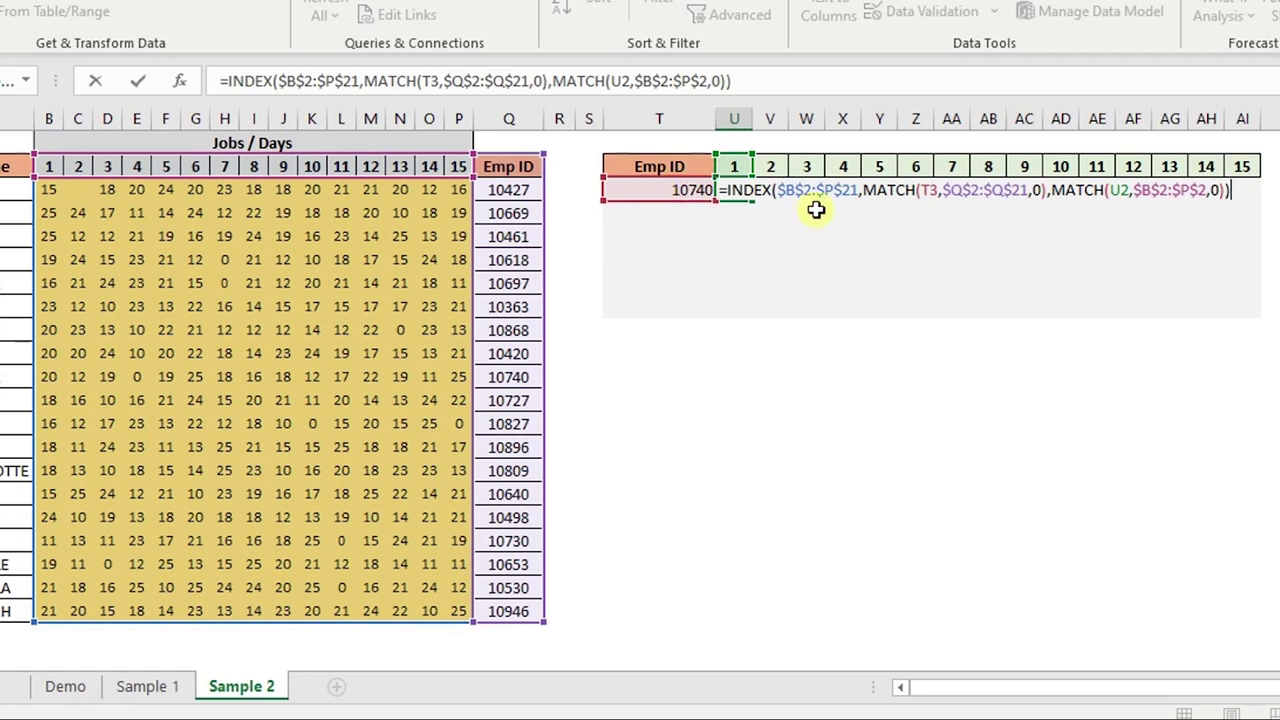
# Commit the U3 INDEX/MATCH lookup, which returns 20 for Emp ID 10740 on day 1
pyautogui.doubleClick(928, 190)
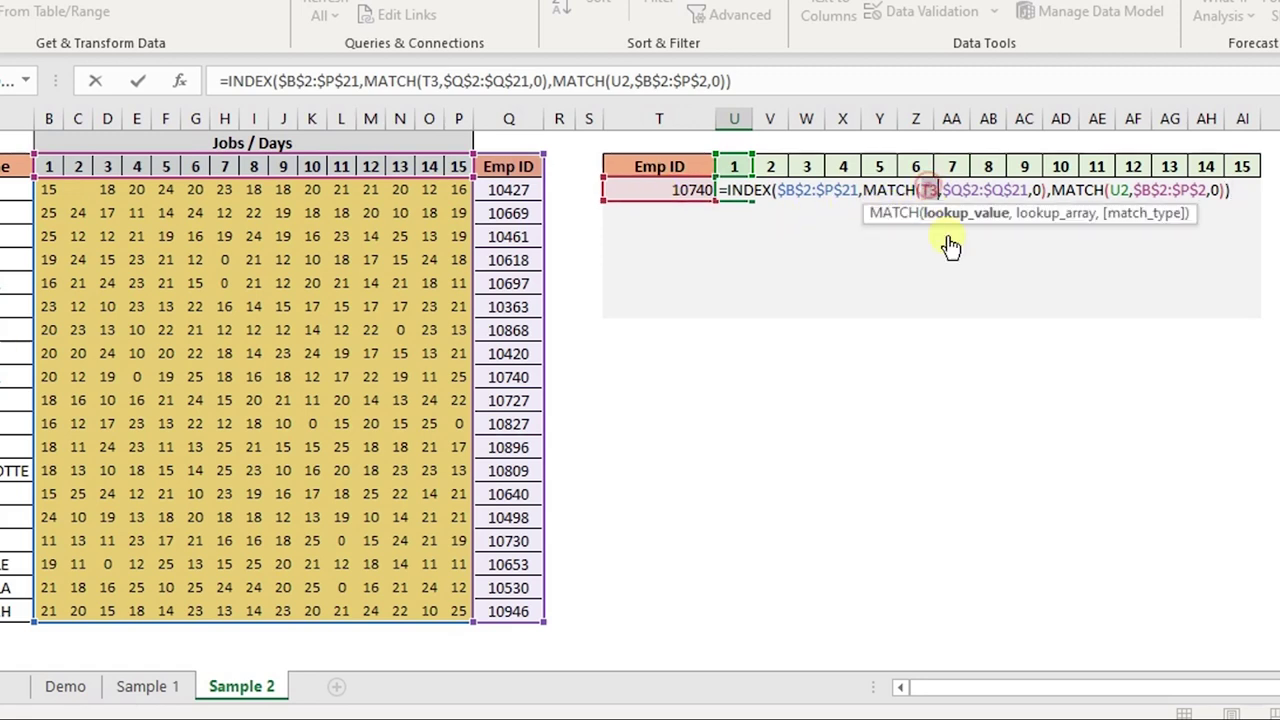
pyautogui.doubleClick(1117, 190)
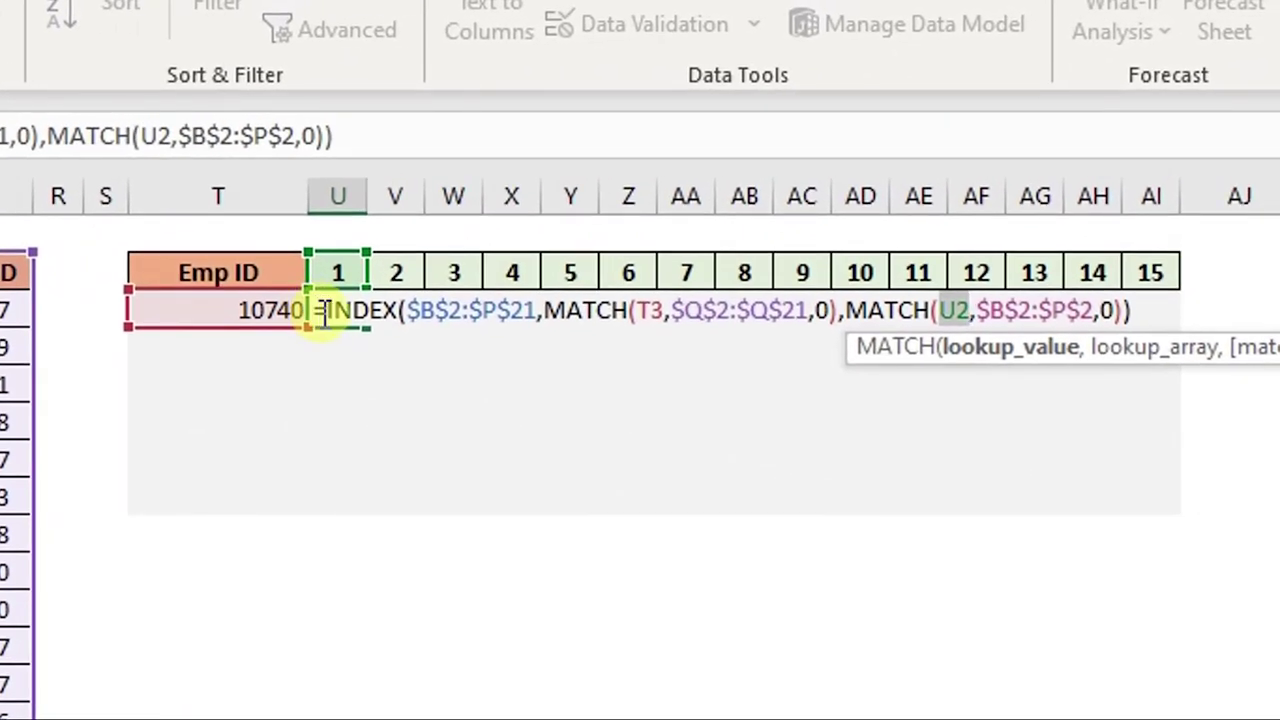
pyautogui.press('Return')
# Copy the formula into V3, inspect its broken references, clear V3, and reopen U3's formula
pyautogui.click(325, 313)
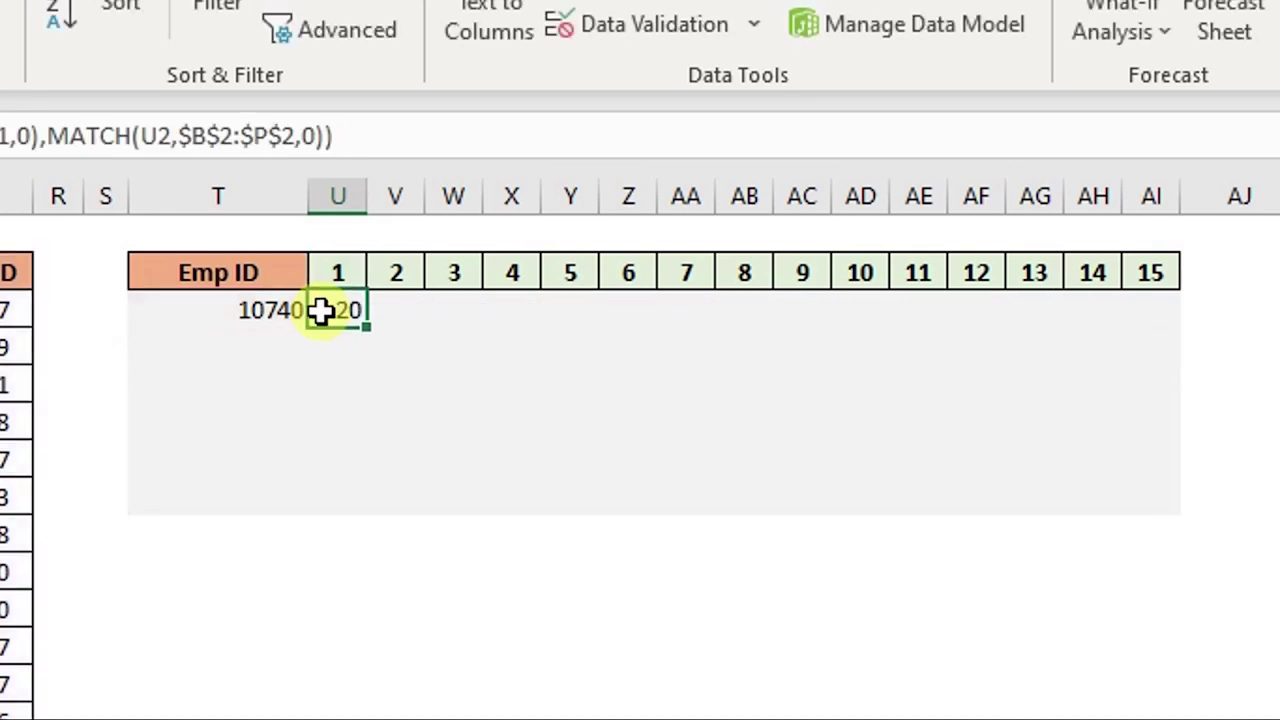
pyautogui.moveTo(343, 314)
pyautogui.mouseDown()
pyautogui.moveTo(387, 318)
pyautogui.moveTo(354, 311)
pyautogui.mouseUp()
pyautogui.hotkey('ctrl', 'c')
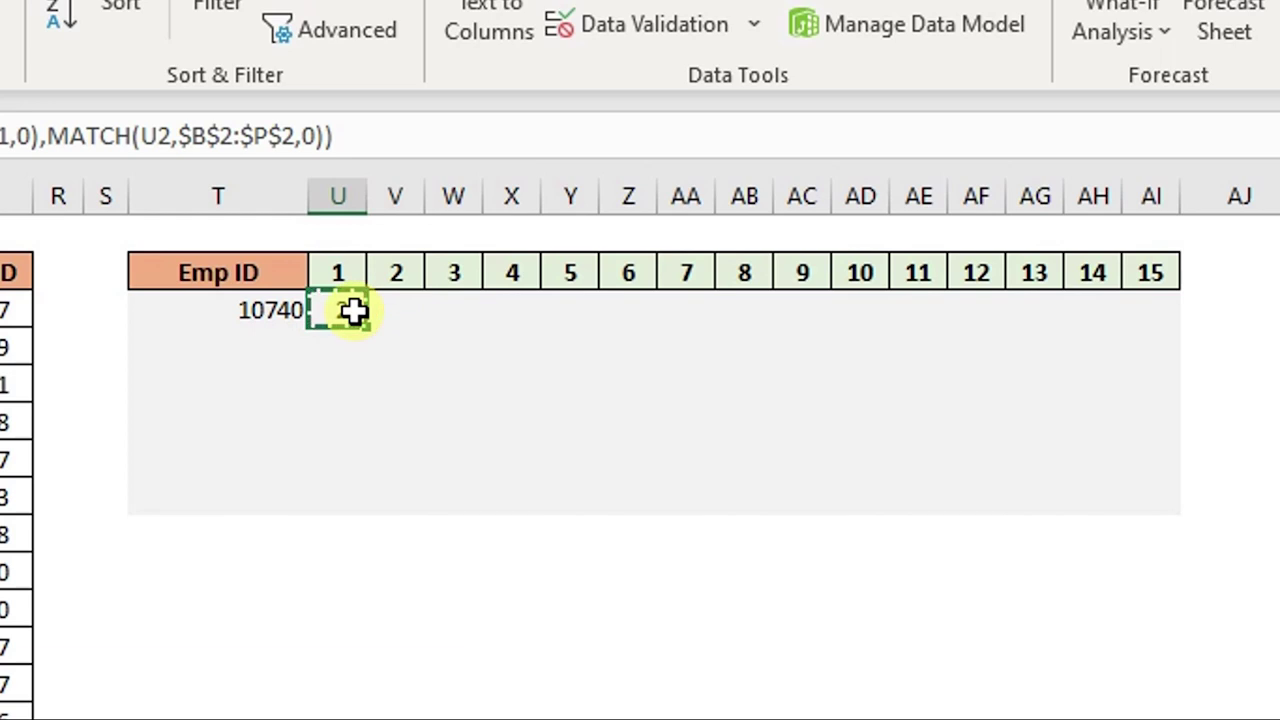
pyautogui.press('Right')
pyautogui.hotkey('ctrl', 'v')
pyautogui.press('F2')
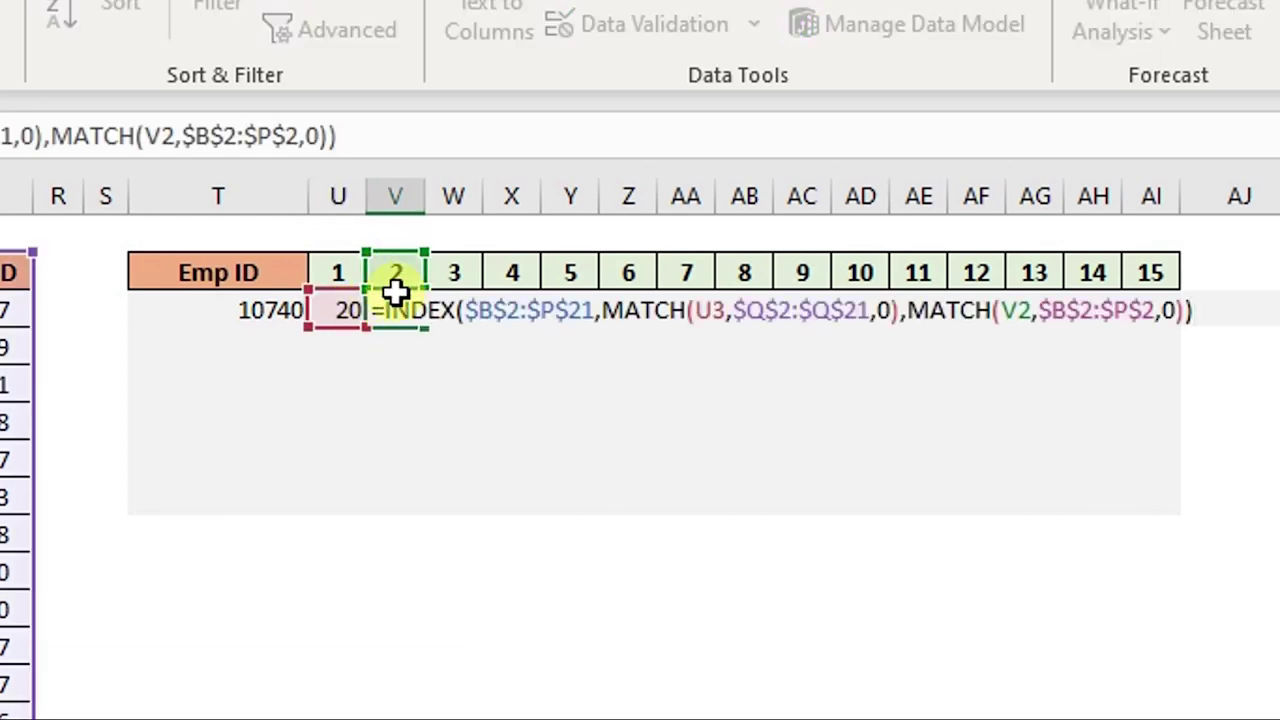
pyautogui.press('Escape')
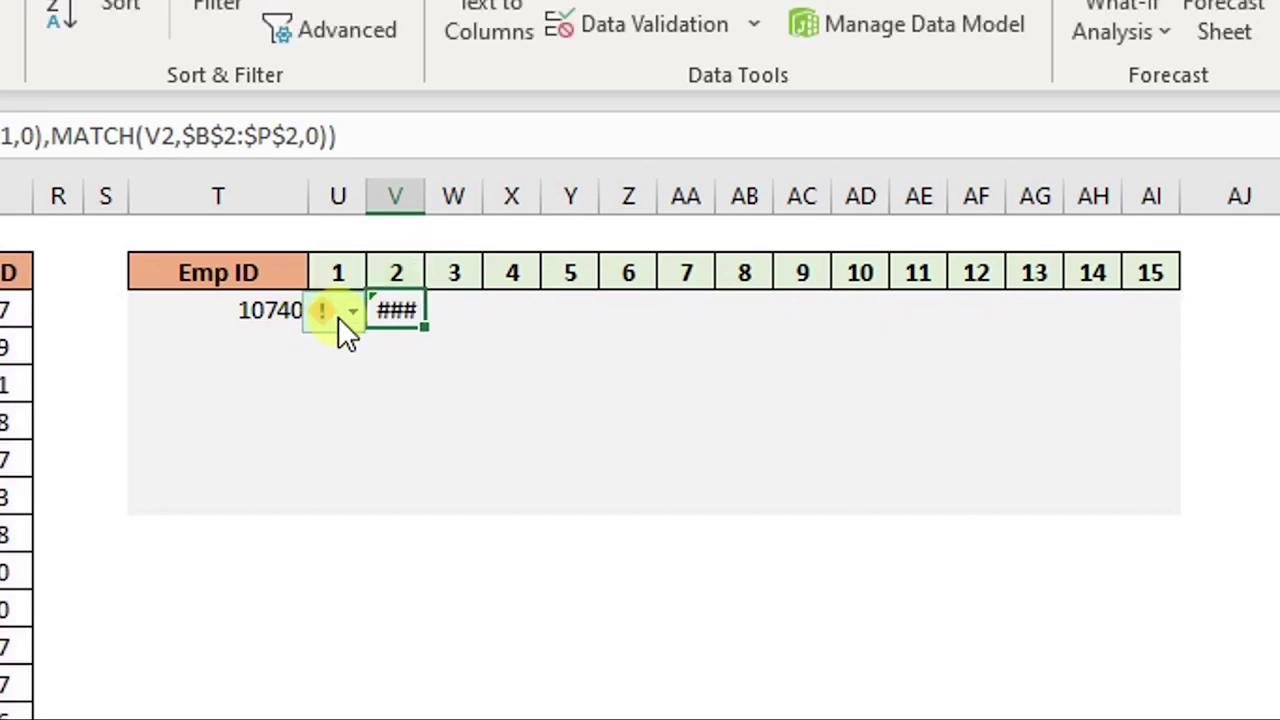
pyautogui.press('Delete')
pyautogui.press('Left')
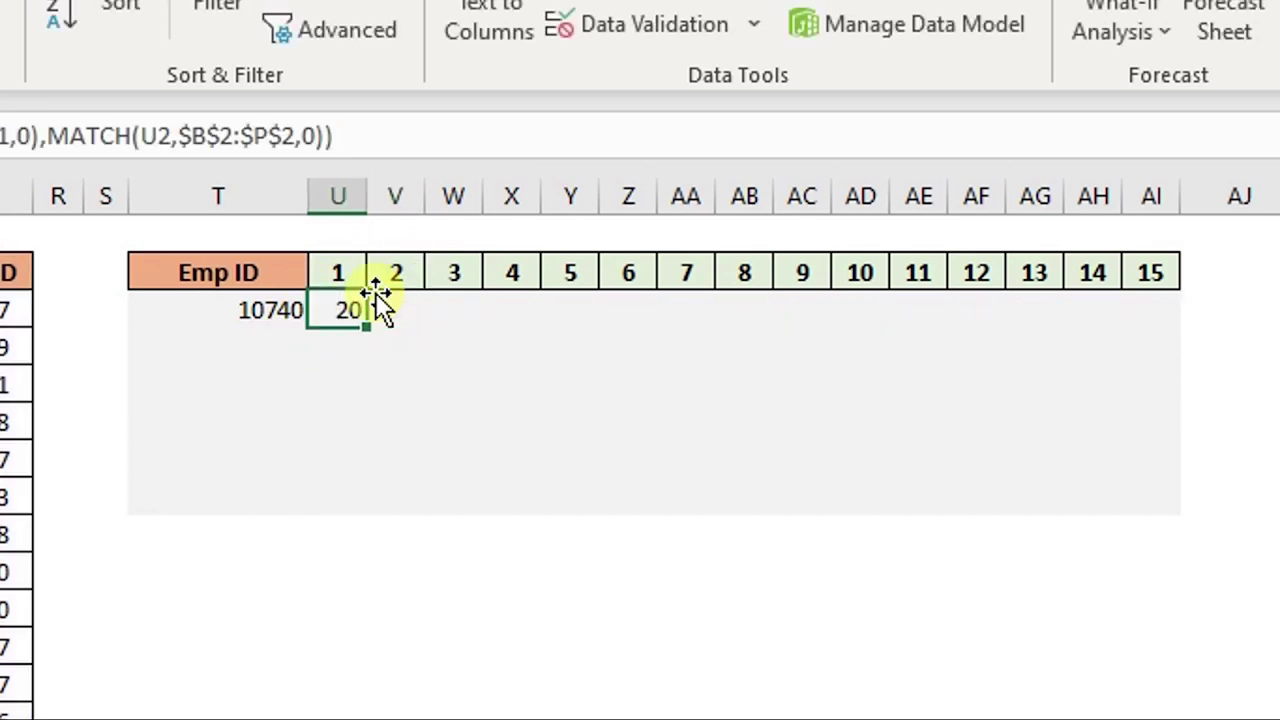
pyautogui.press('F2')
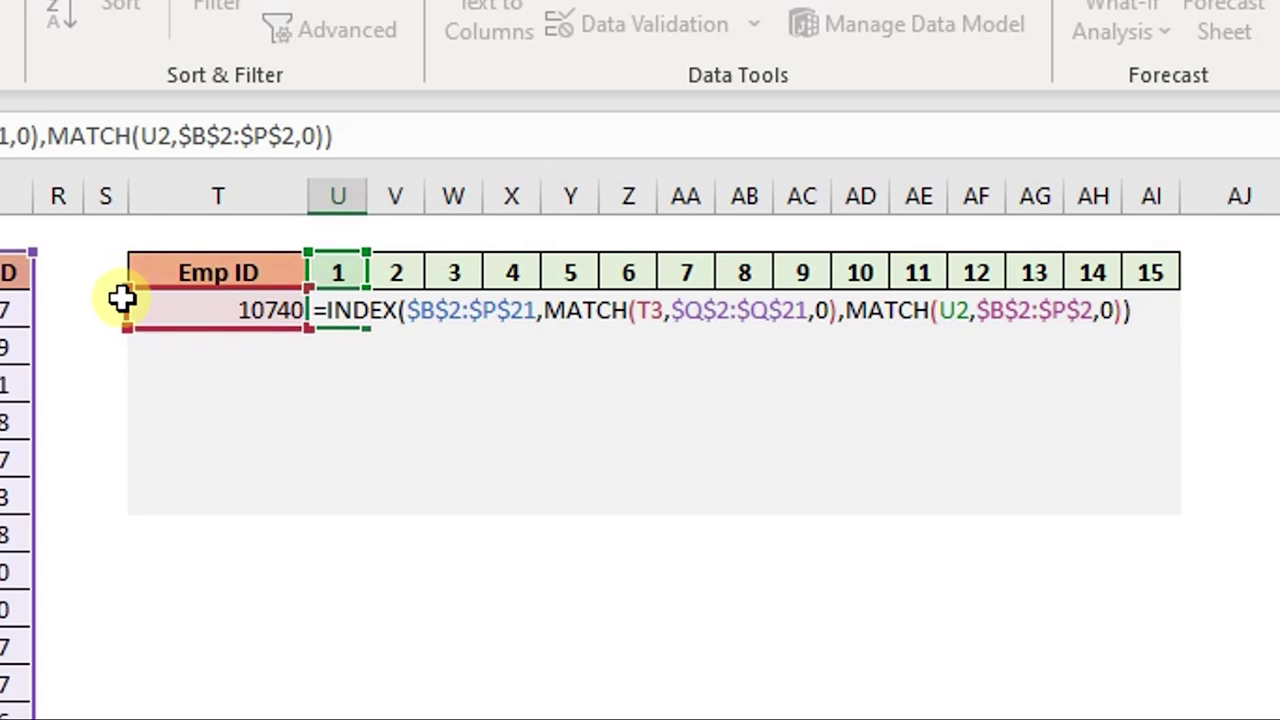
# Lock the Emp ID reference as $T3 in the U3 lookup formula
pyautogui.click(644, 312)
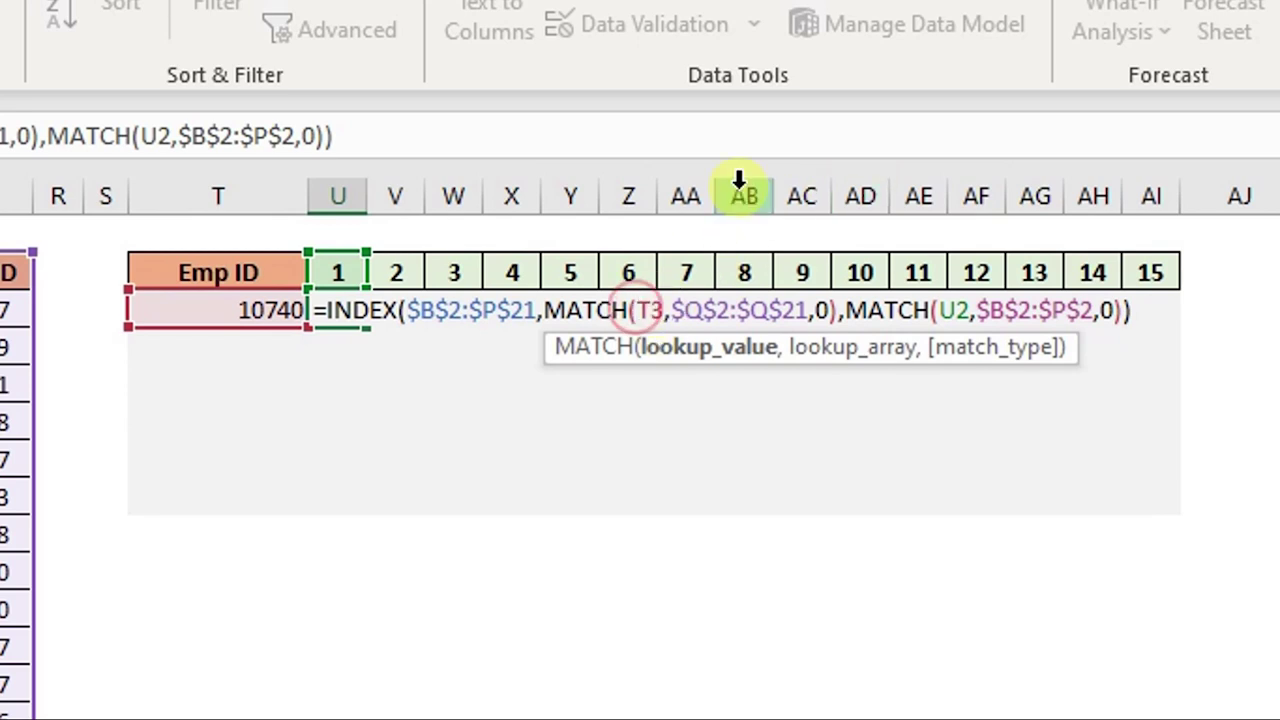
pyautogui.write('$')
pyautogui.press('Return')
# Test the corrected formula in V3, then fill it across to AI3 for all 15 days
pyautogui.press('Up')
pyautogui.press('Right')
pyautogui.press('Left')
pyautogui.hotkey('ctrl', 'c')
pyautogui.press('Right')
pyautogui.hotkey('ctrl', 'v')
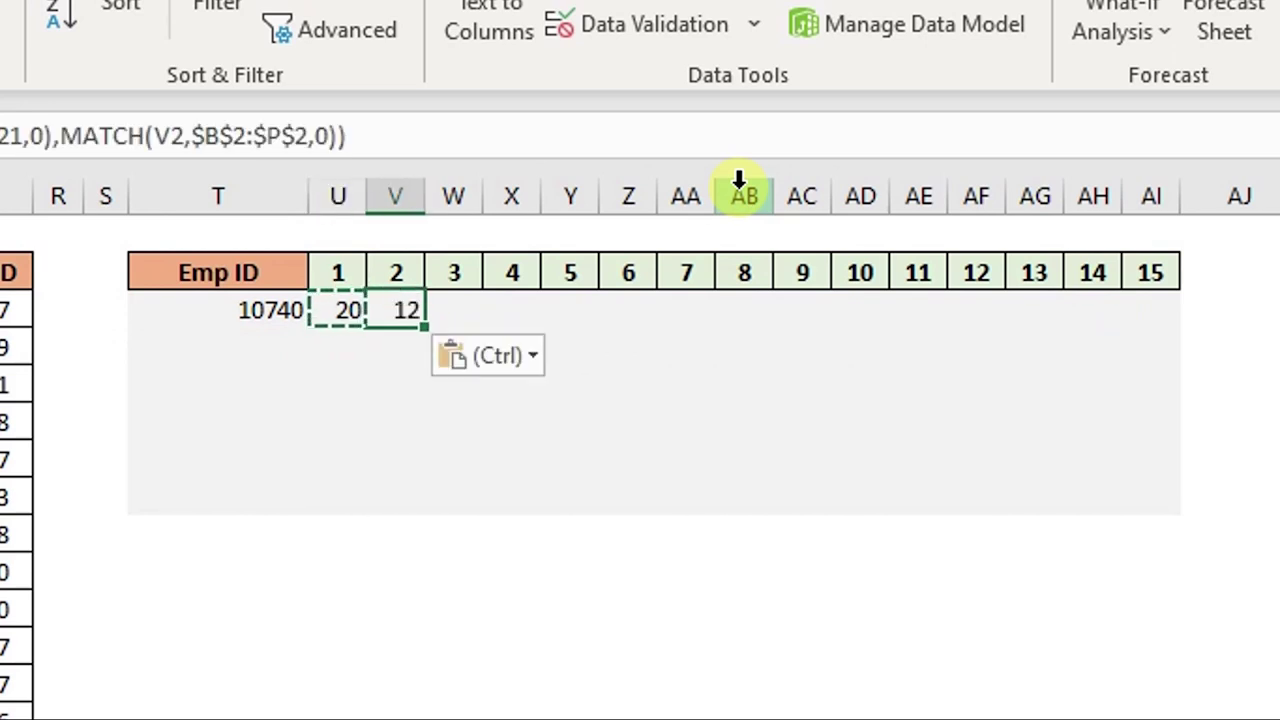
pyautogui.press('F2')
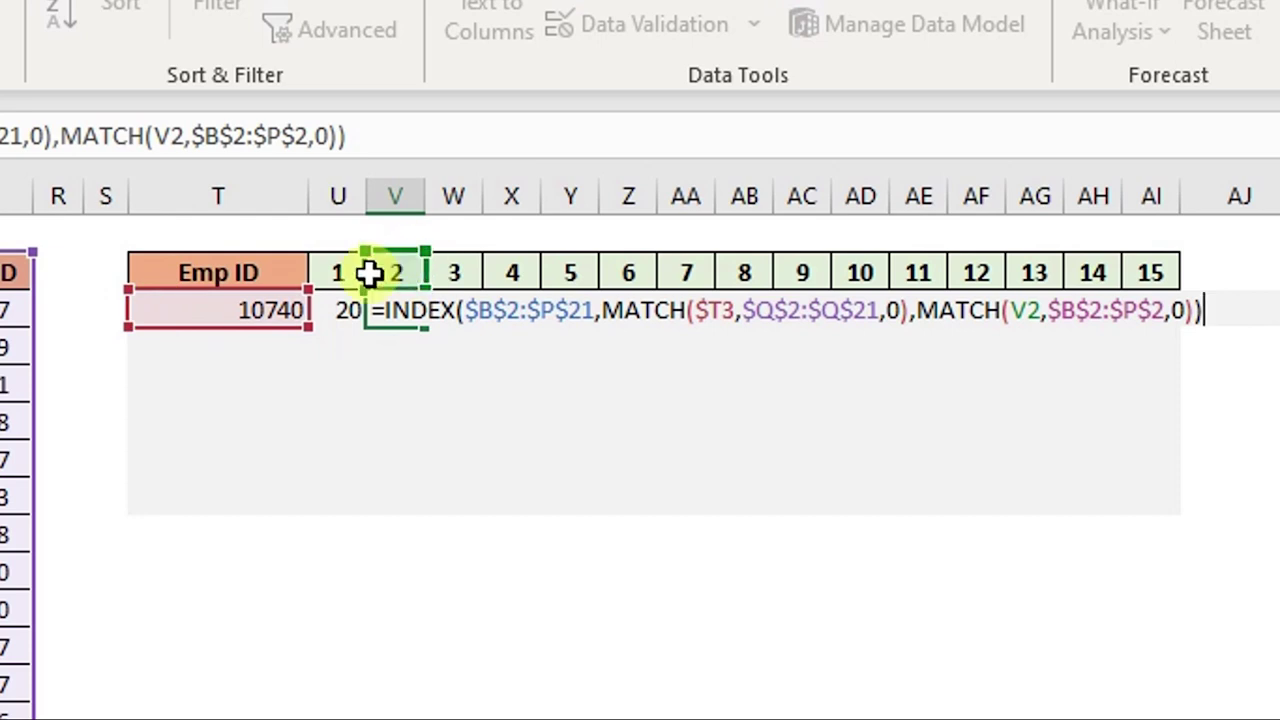
pyautogui.press('Escape')
pyautogui.moveTo(352, 314); pyautogui.dragTo(1183, 395)
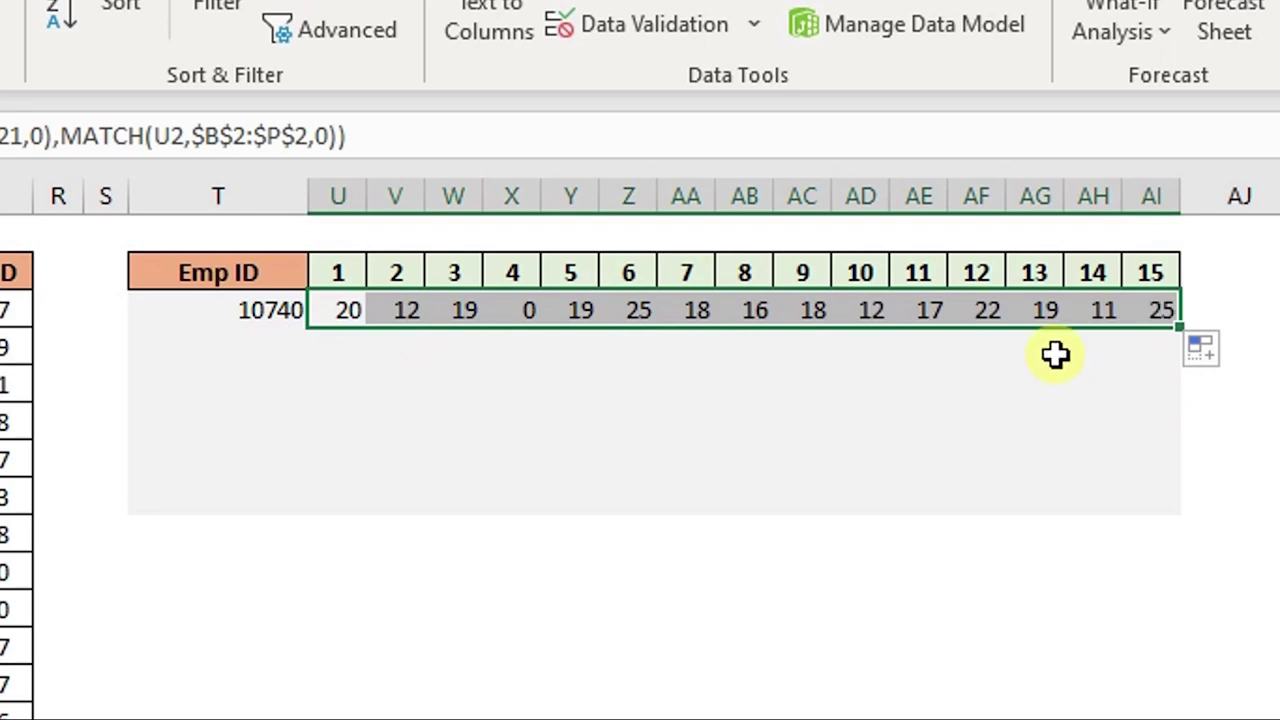
# Review the U3 formula and switch the Emp ID in T3 to 10653
pyautogui.doubleClick(346, 311)
pyautogui.press('Escape')
pyautogui.click(270, 308)
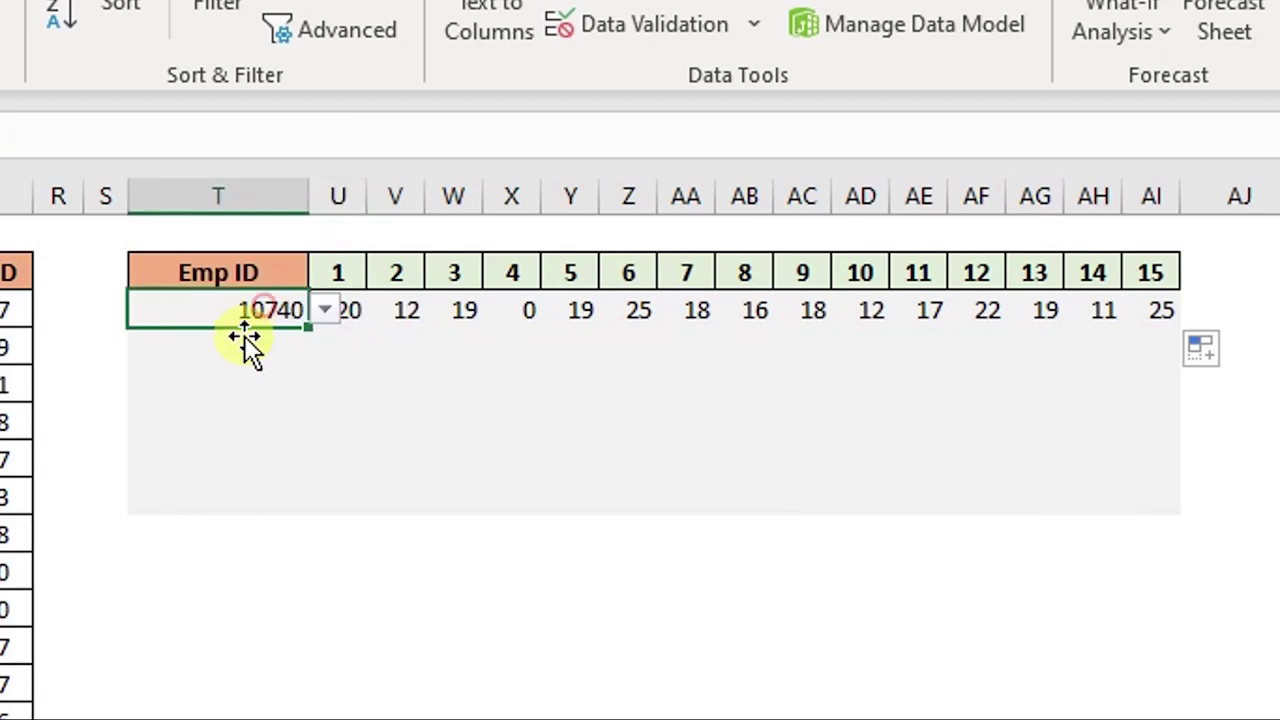
pyautogui.click(326, 310)
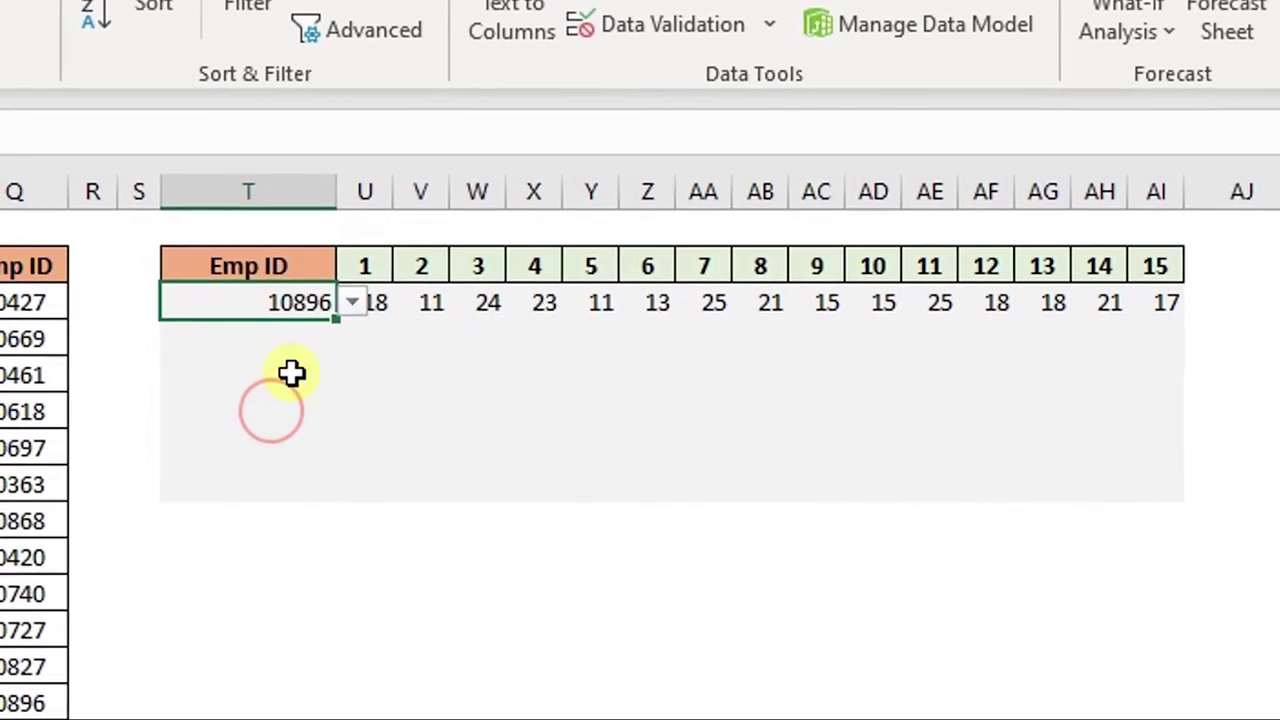
pyautogui.click(331, 308)
pyautogui.click(418, 394)
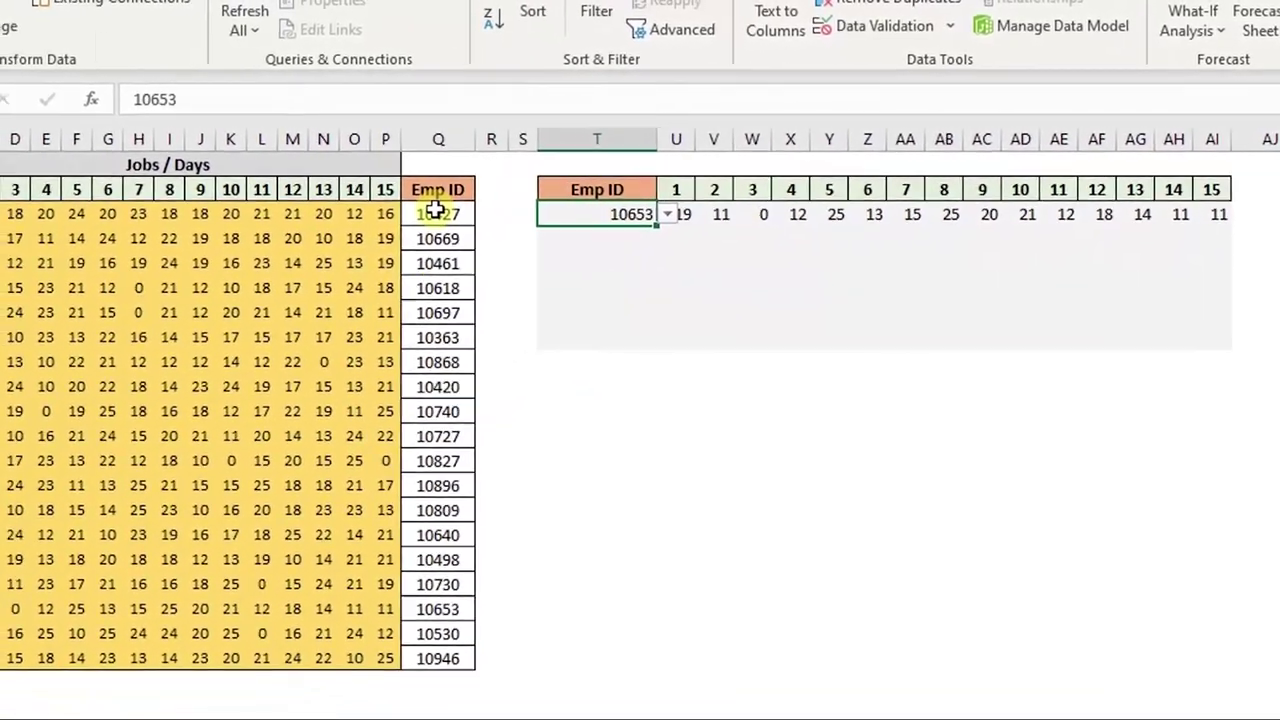
# Change the Emp ID to 10427 and compare its daily values 15, 0, 18… with its source row
pyautogui.click(437, 212)
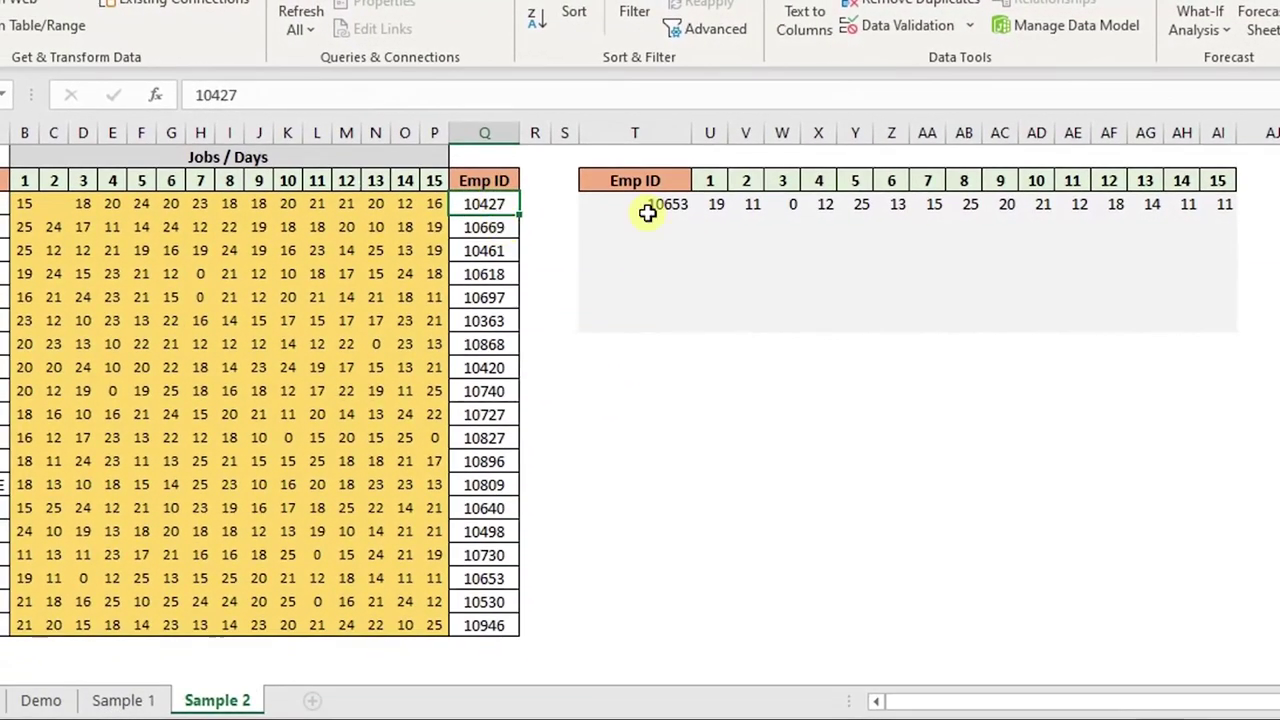
pyautogui.click(650, 206)
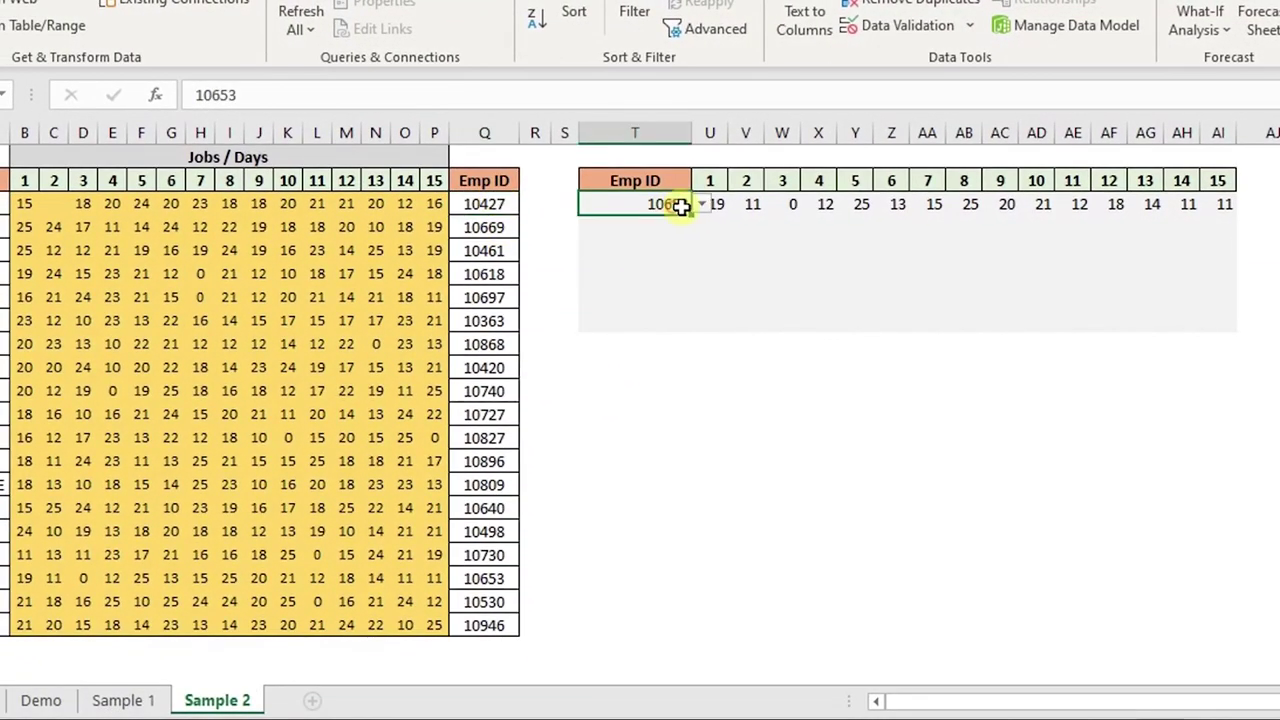
pyautogui.click(702, 204)
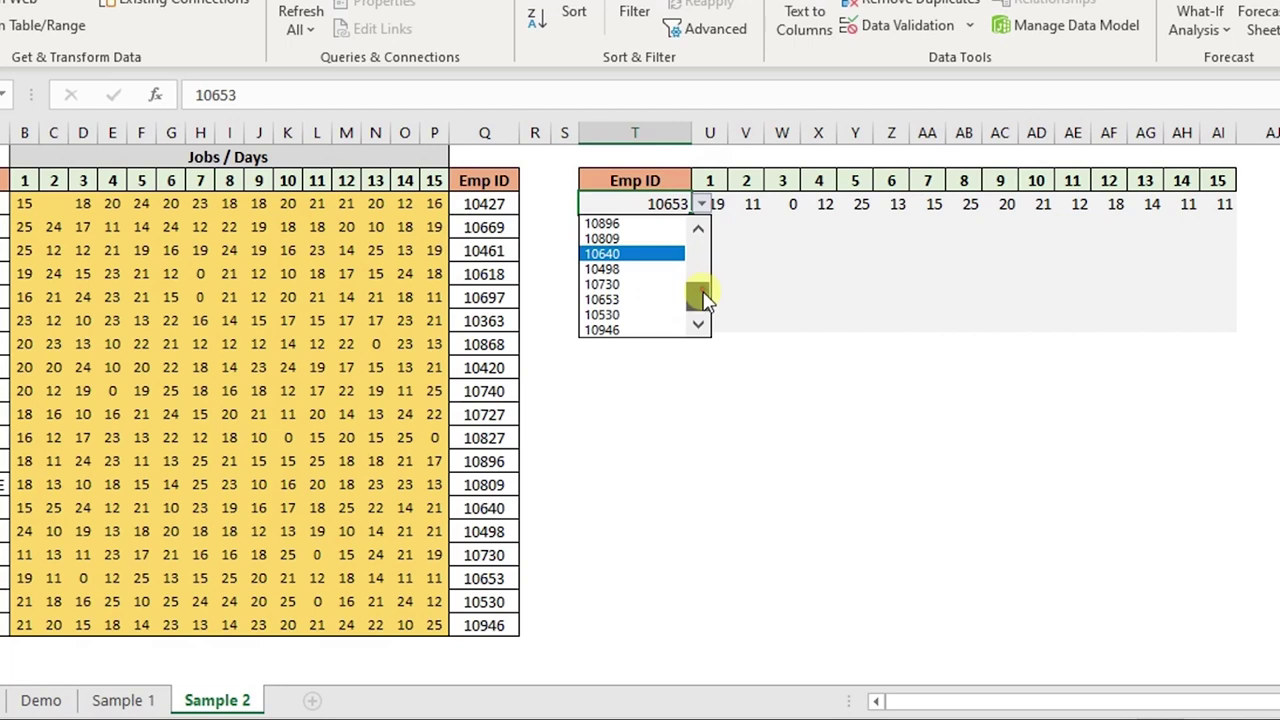
pyautogui.moveTo(706, 292); pyautogui.dragTo(699, 238)
pyautogui.click(626, 222)
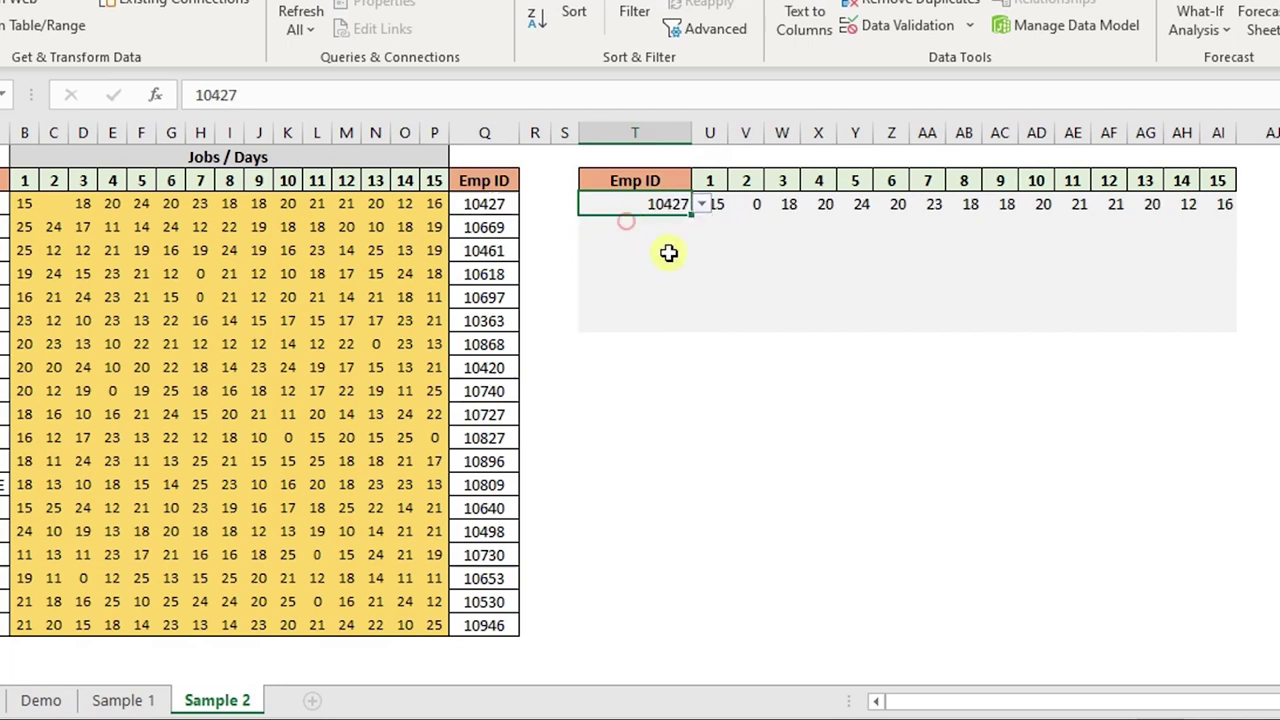
pyautogui.click(718, 205)
pyautogui.moveTo(21, 203); pyautogui.dragTo(432, 203)
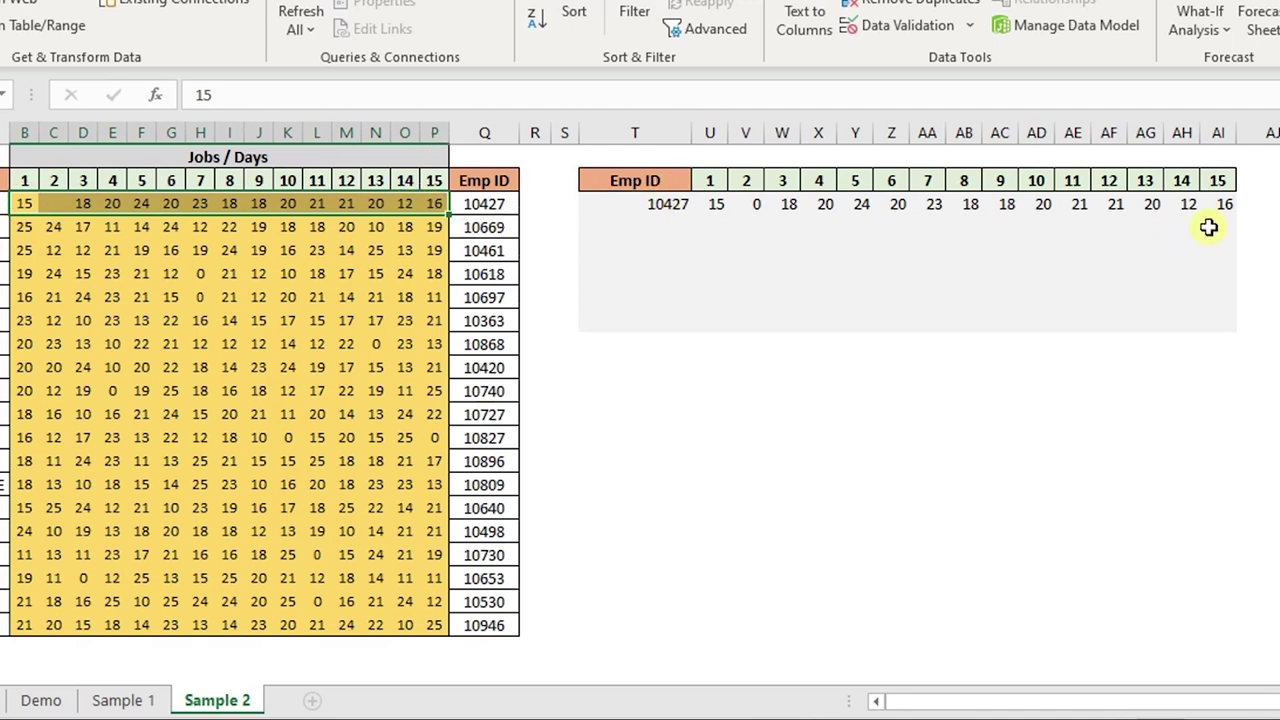
pyautogui.click(657, 204)
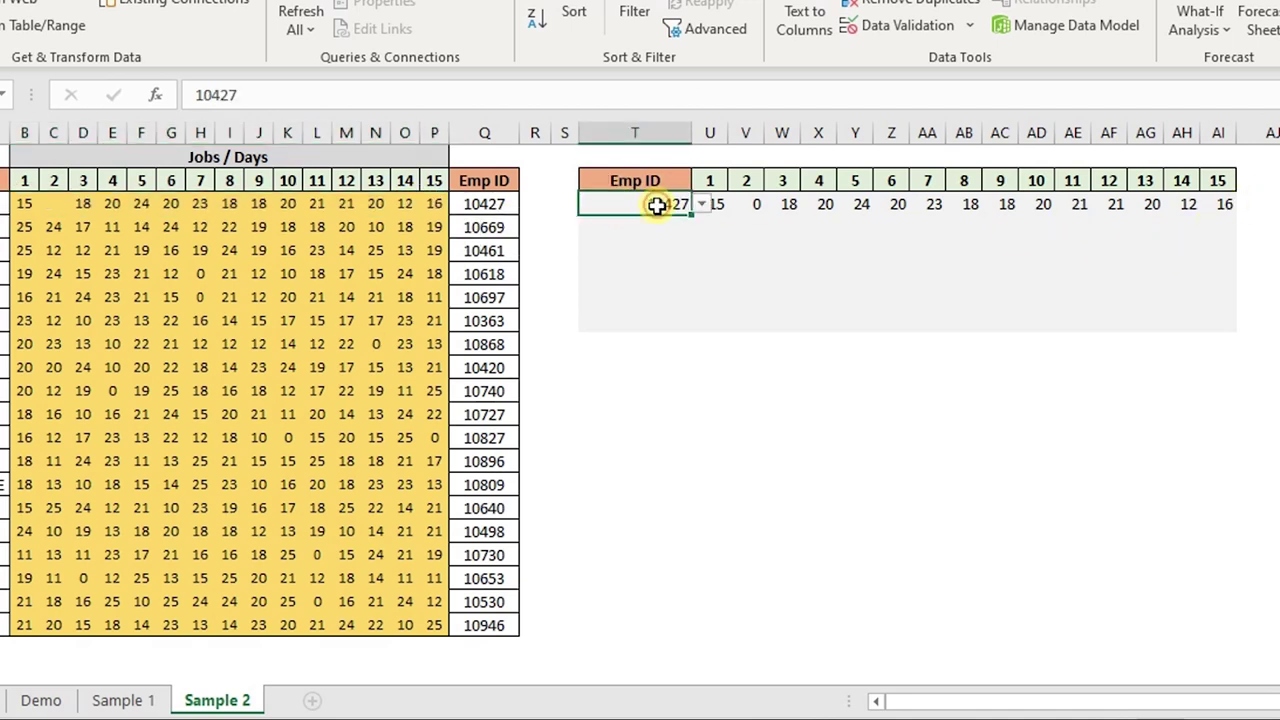
# Delete the Emp ID from T3 and inspect the resulting #N/A error in U3
pyautogui.press('Delete')
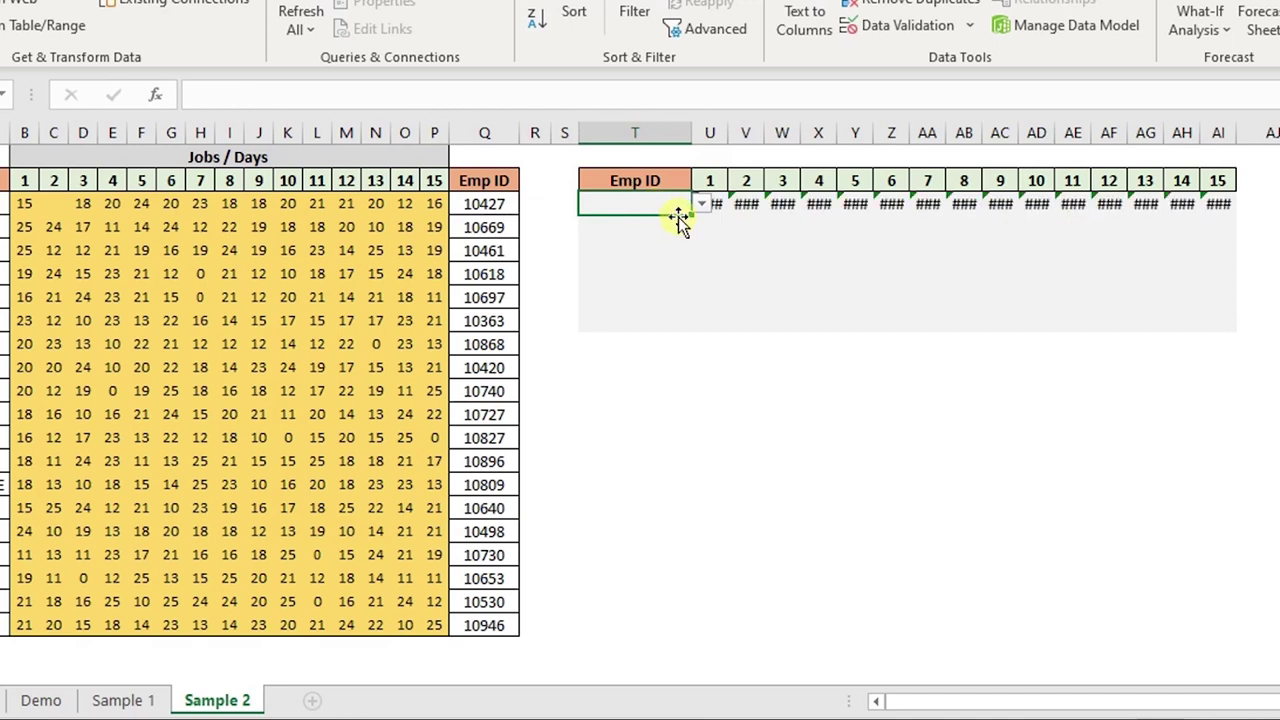
pyautogui.click(709, 206)
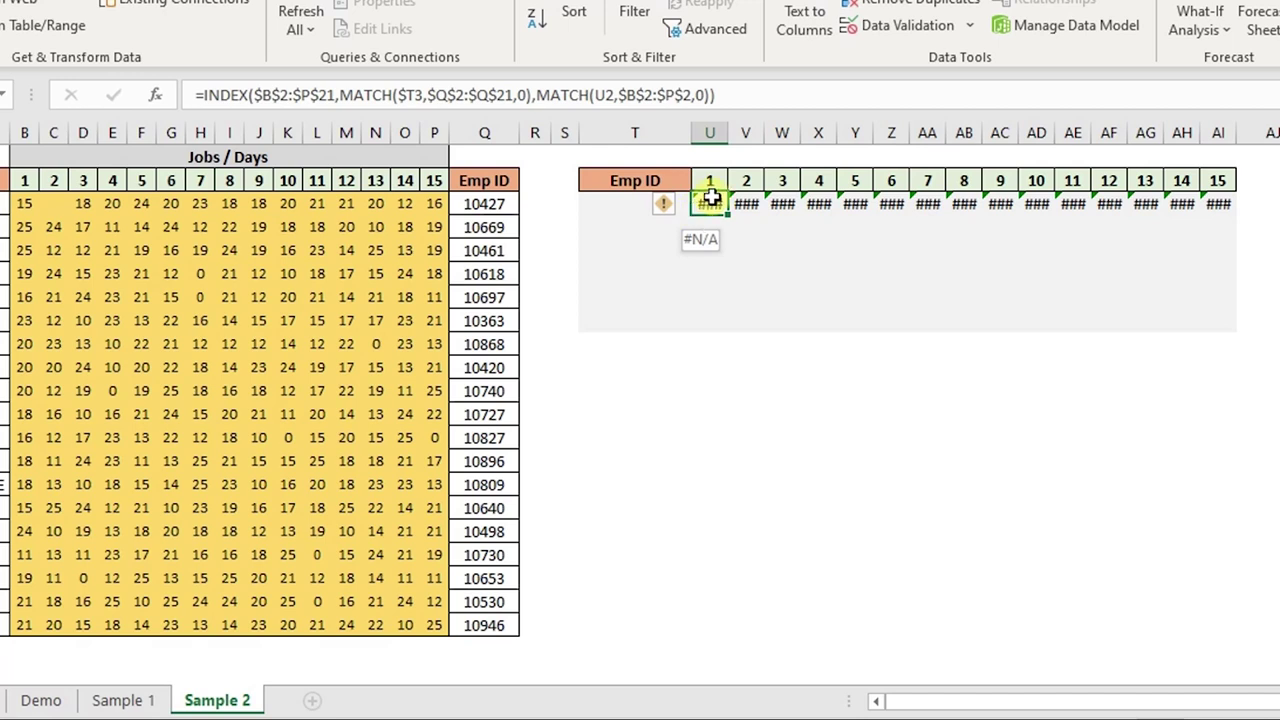
pyautogui.click(629, 209)
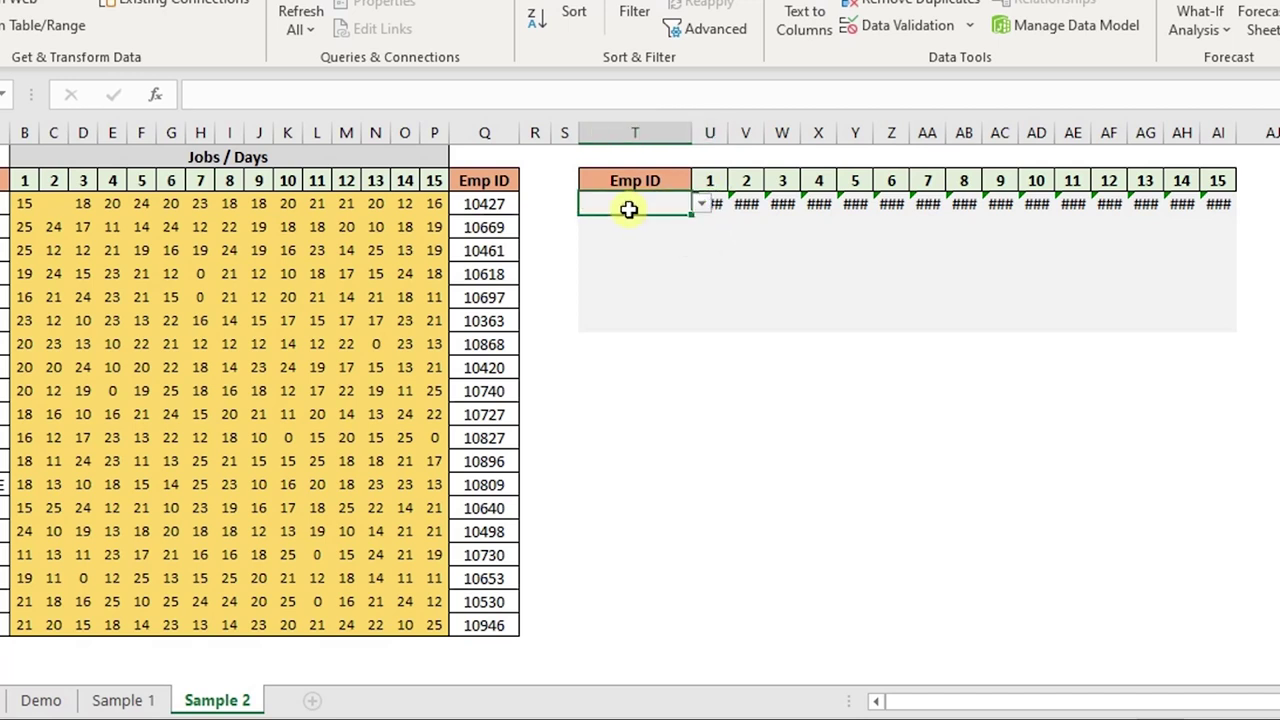
pyautogui.click(704, 206)
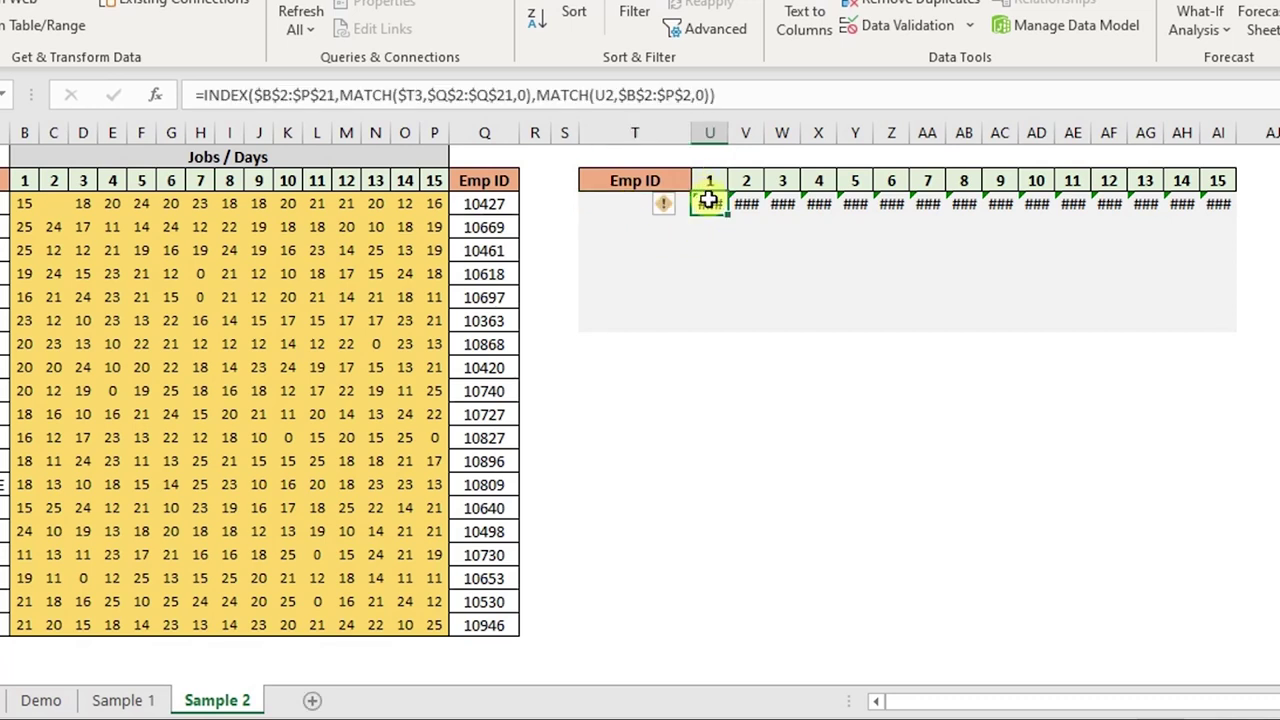
# Wrap the U3 INDEX/MATCH formula in an IFERROR function
pyautogui.doubleClick(707, 205)
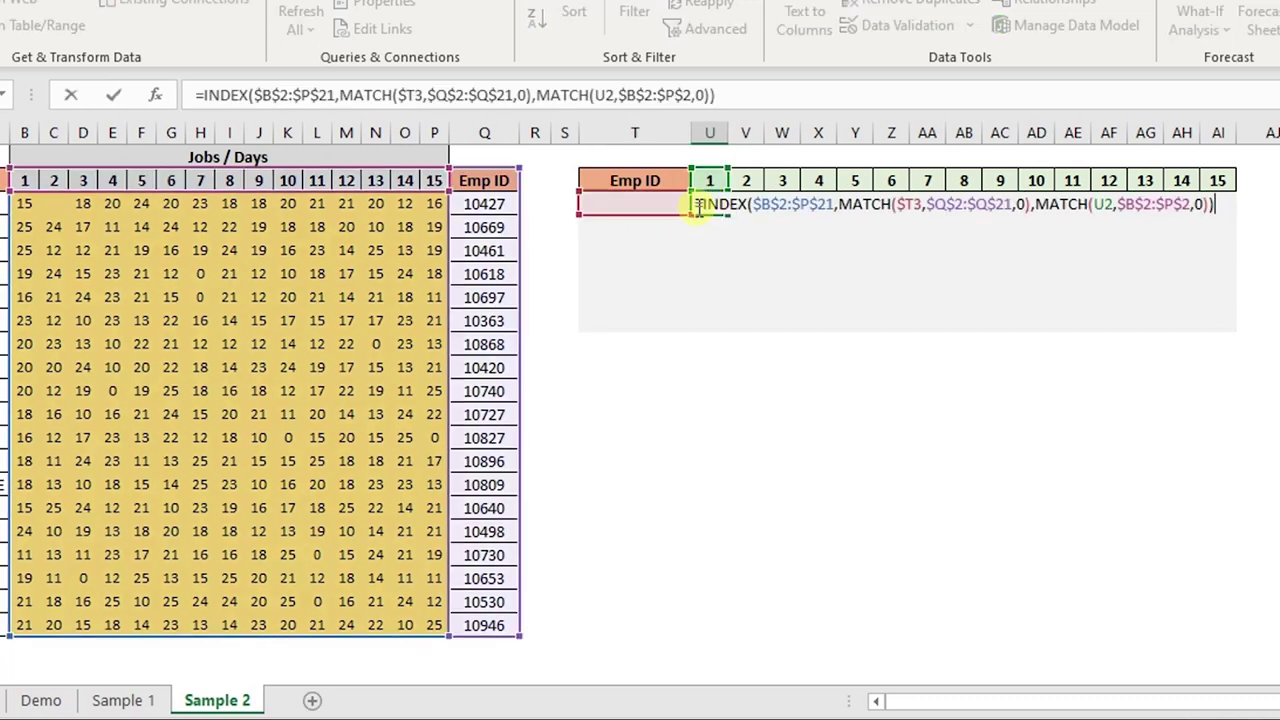
pyautogui.click(705, 207)
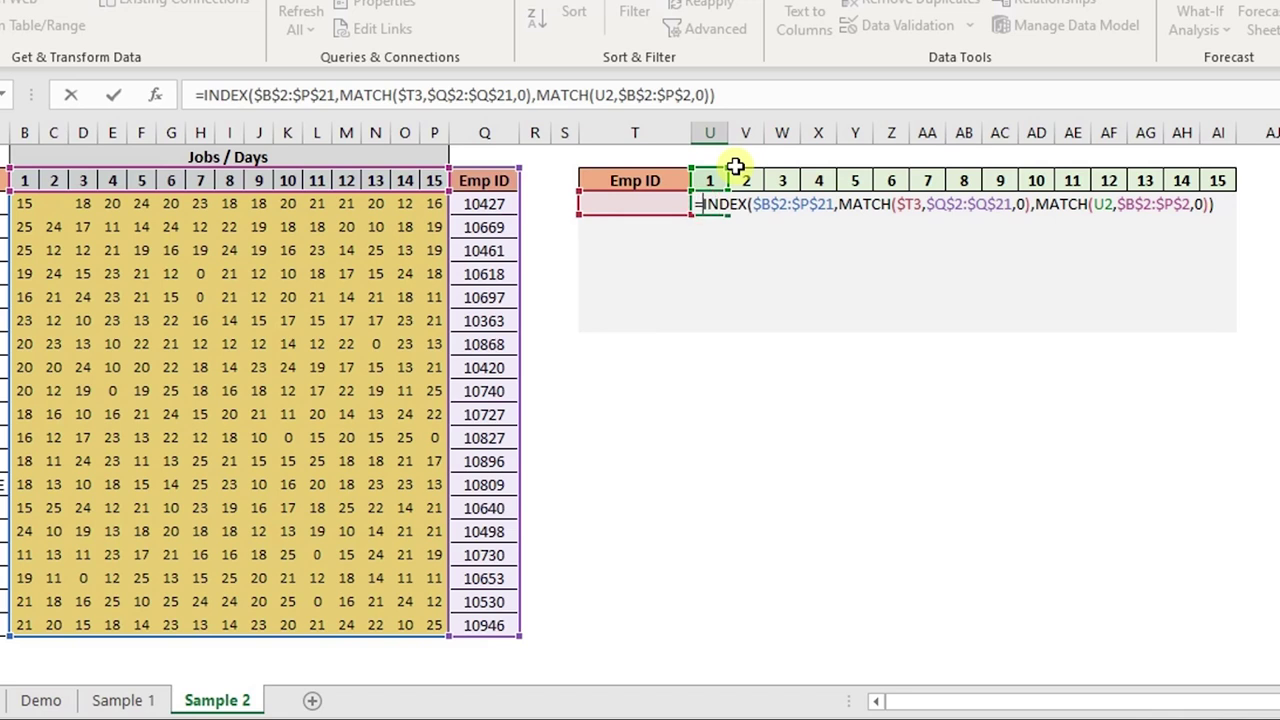
pyautogui.click(701, 204)
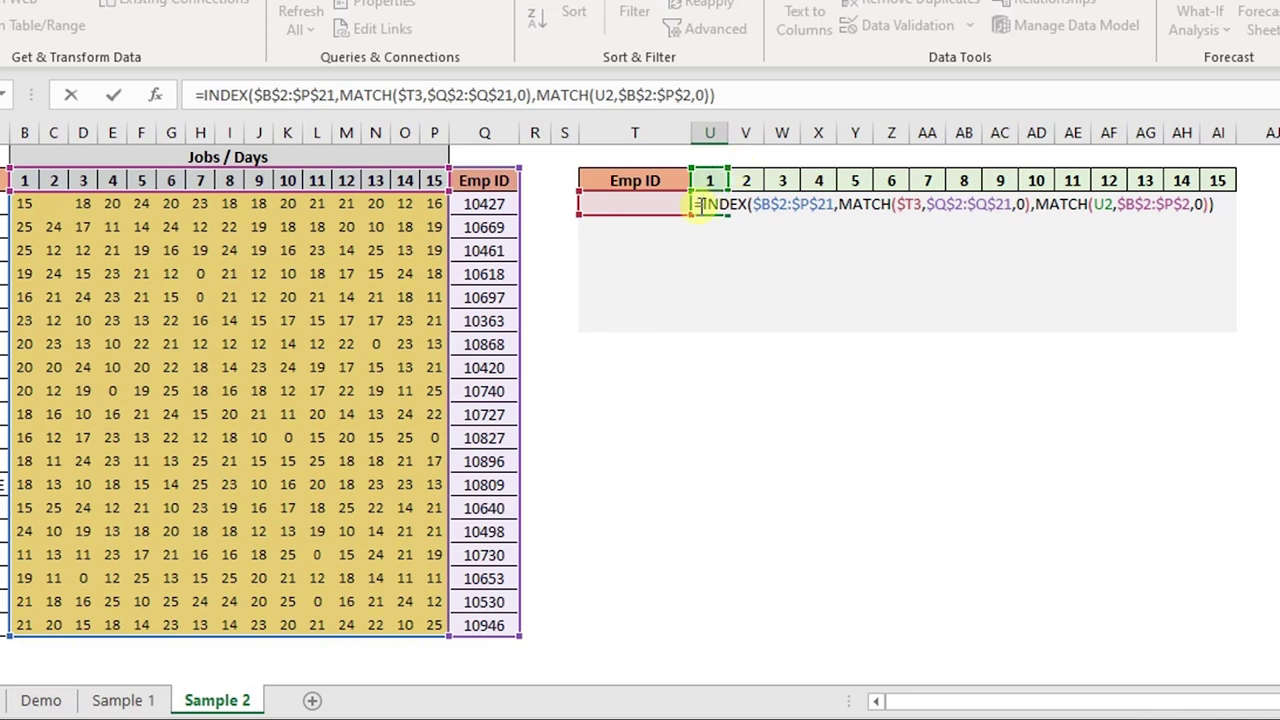
pyautogui.write('IF')
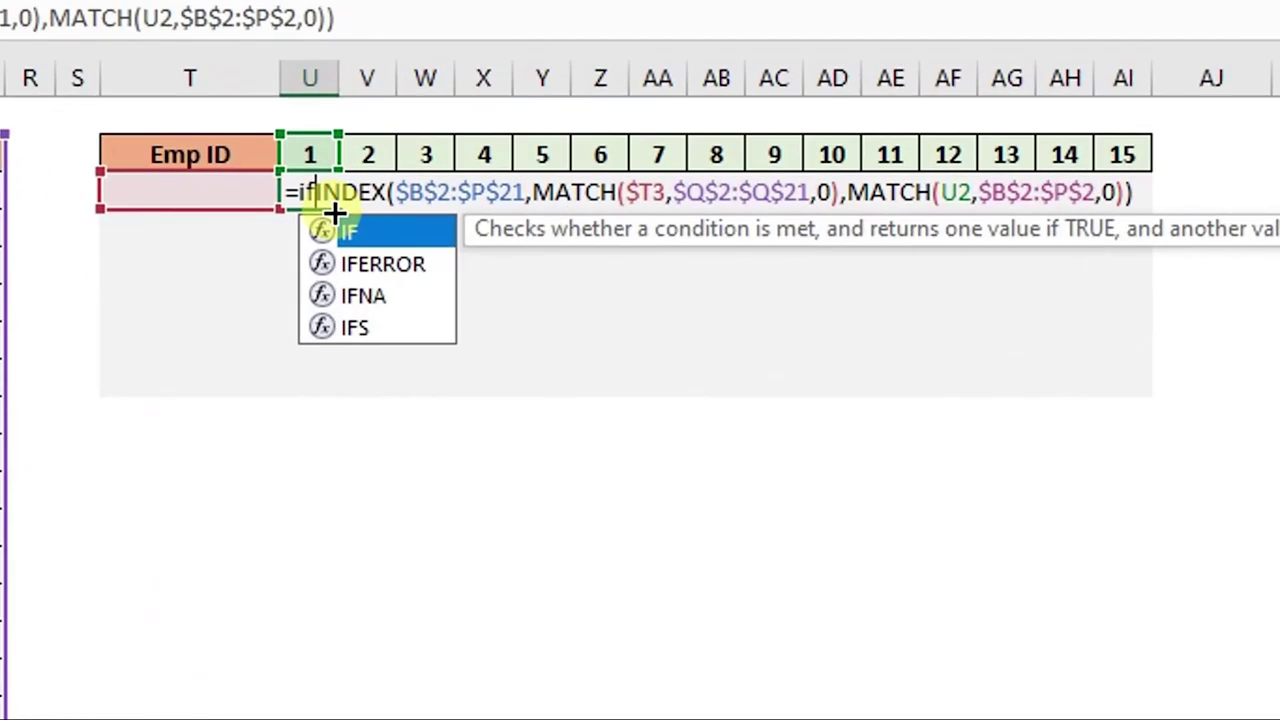
pyautogui.write('(')
pyautogui.press('BackSpace')
pyautogui.write('e')
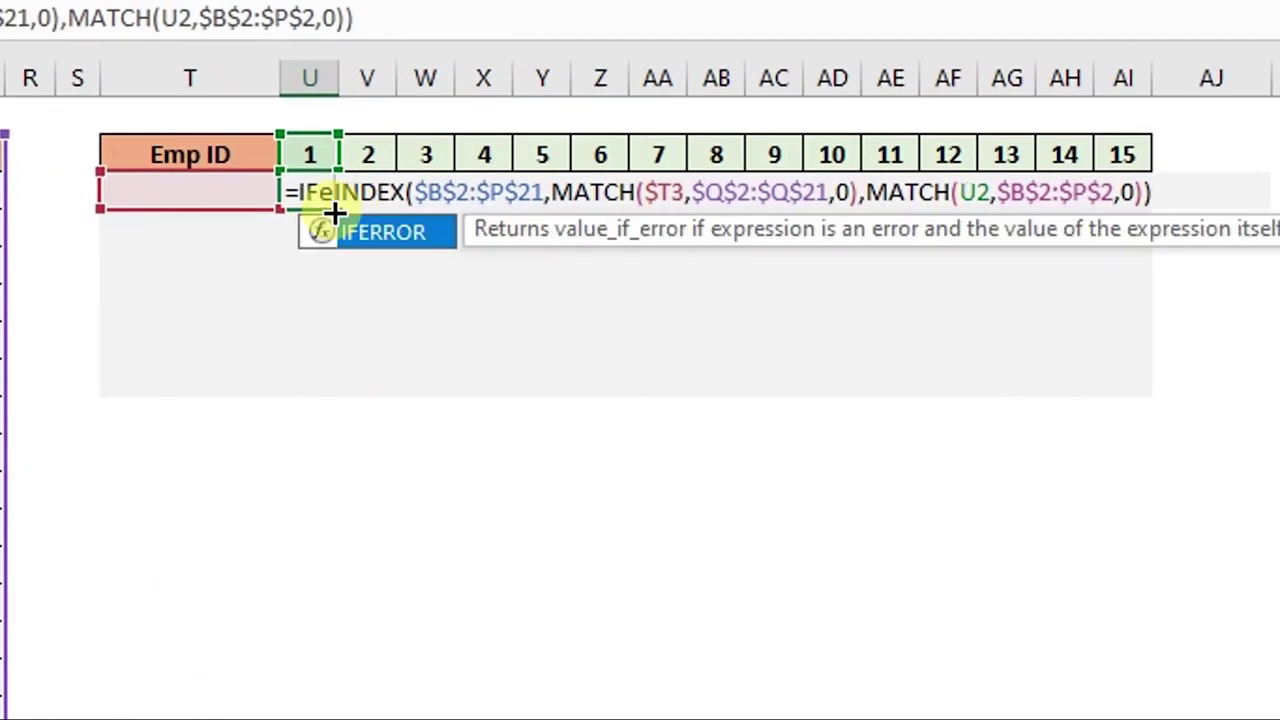
pyautogui.press('Tab')
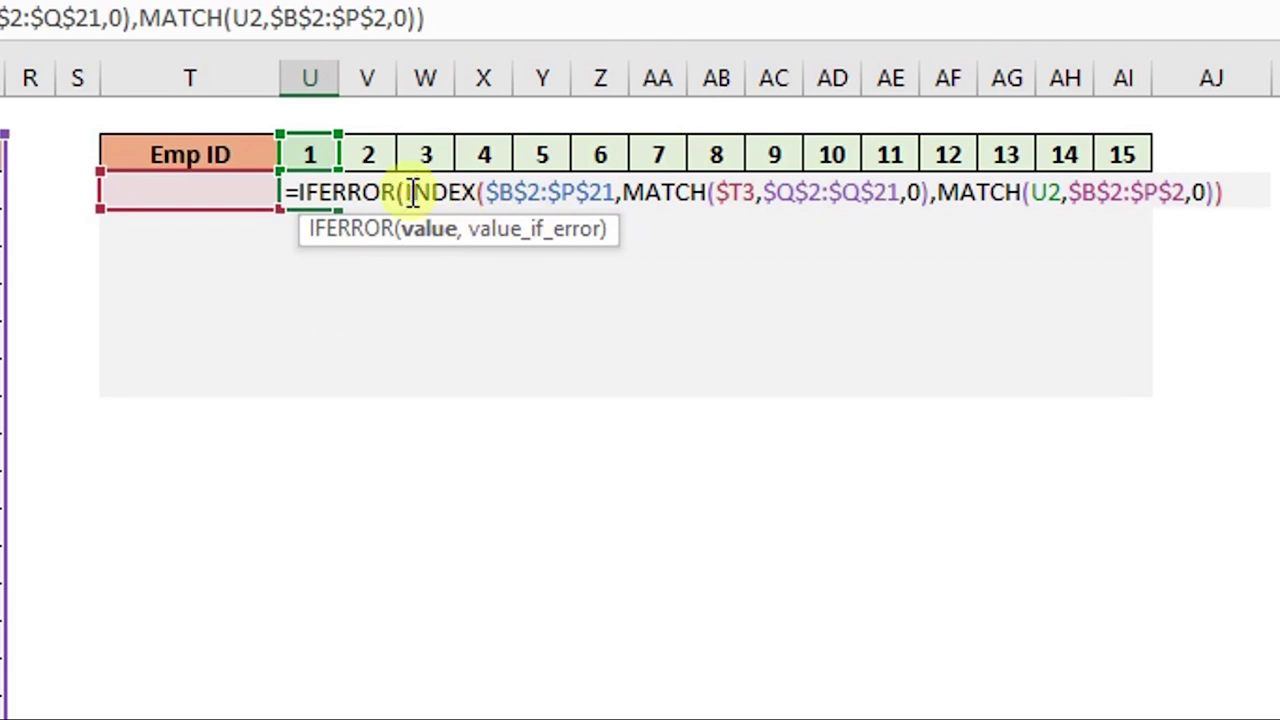
# Add "" as IFERROR's value_if_error argument and close the bracket
pyautogui.click(440, 228)
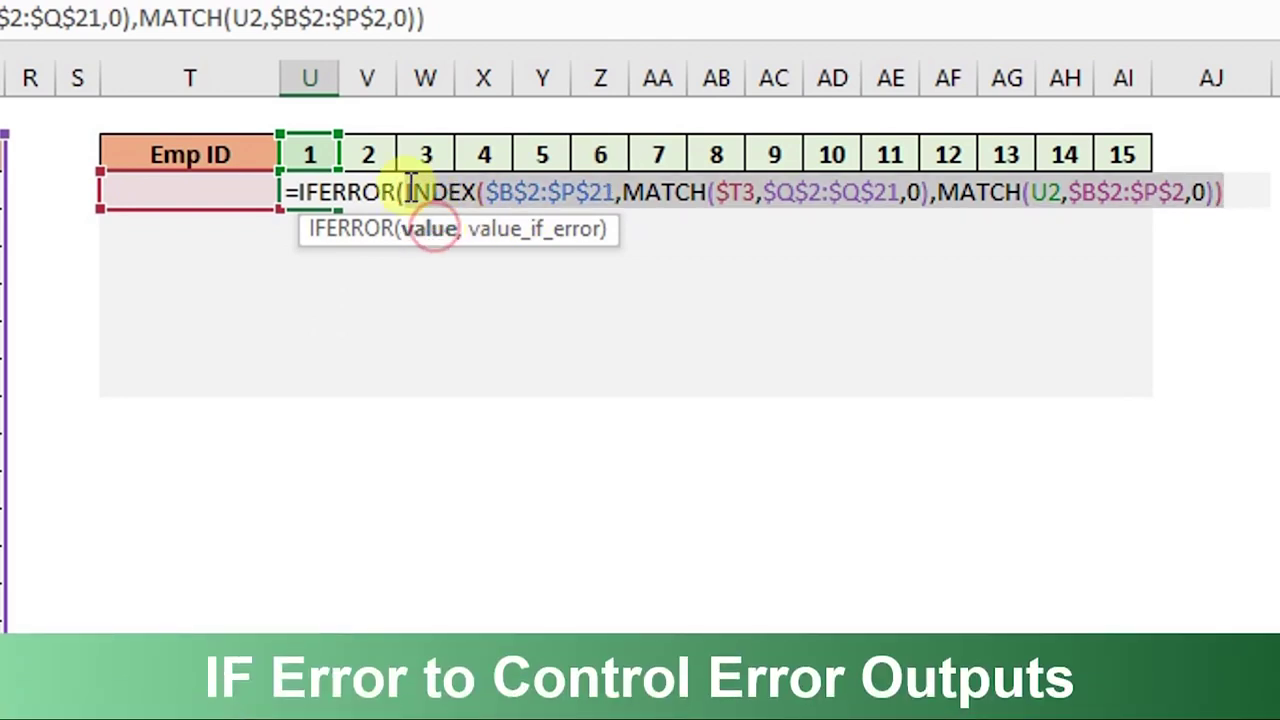
pyautogui.click(1236, 202)
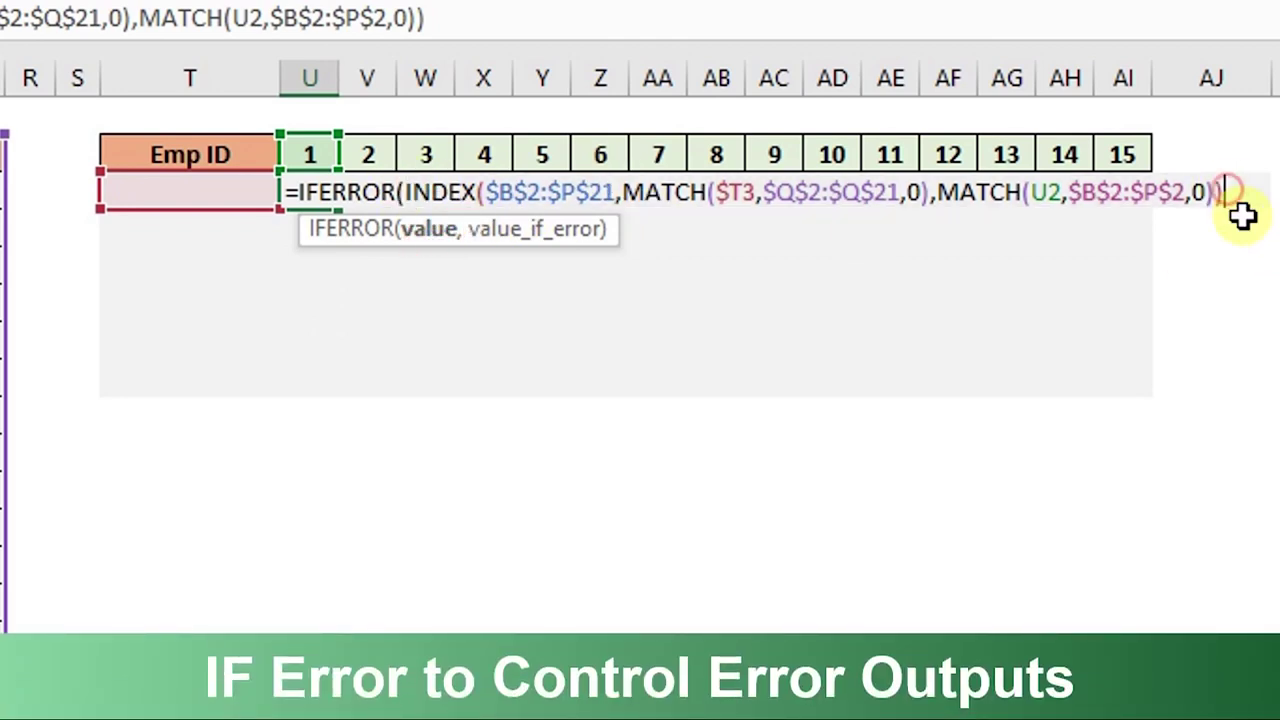
pyautogui.write(',')
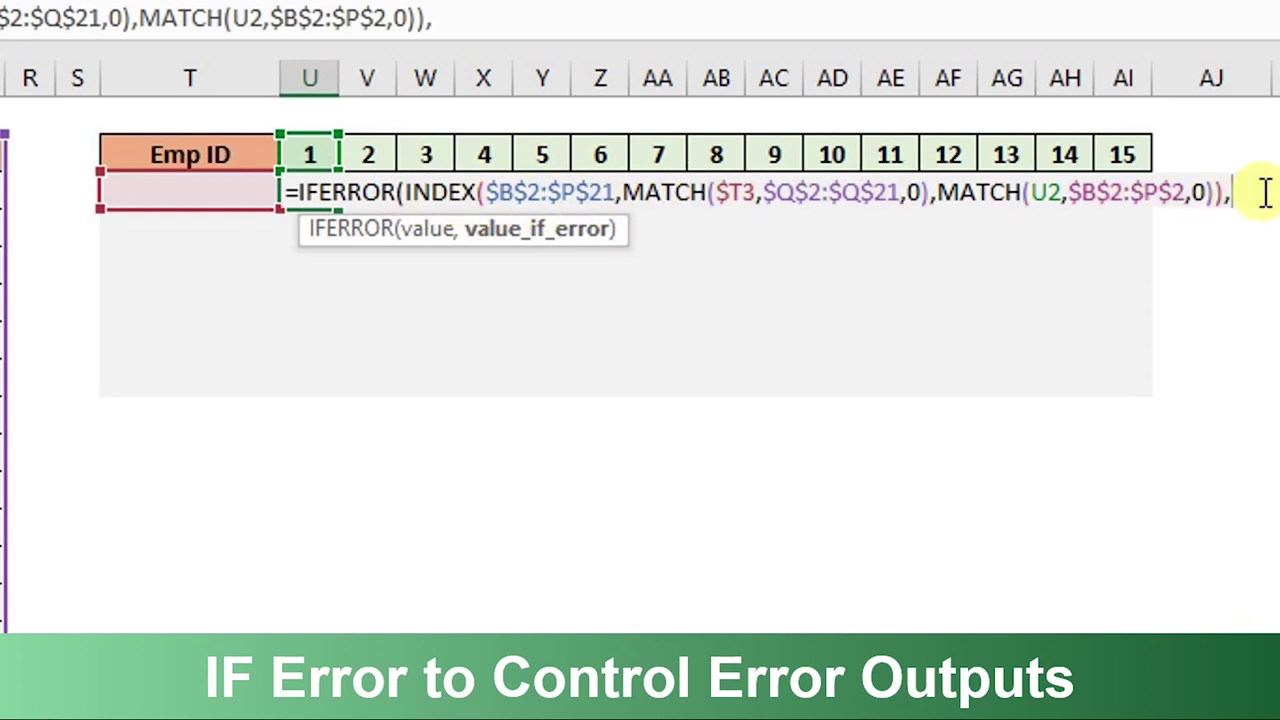
pyautogui.write('""')
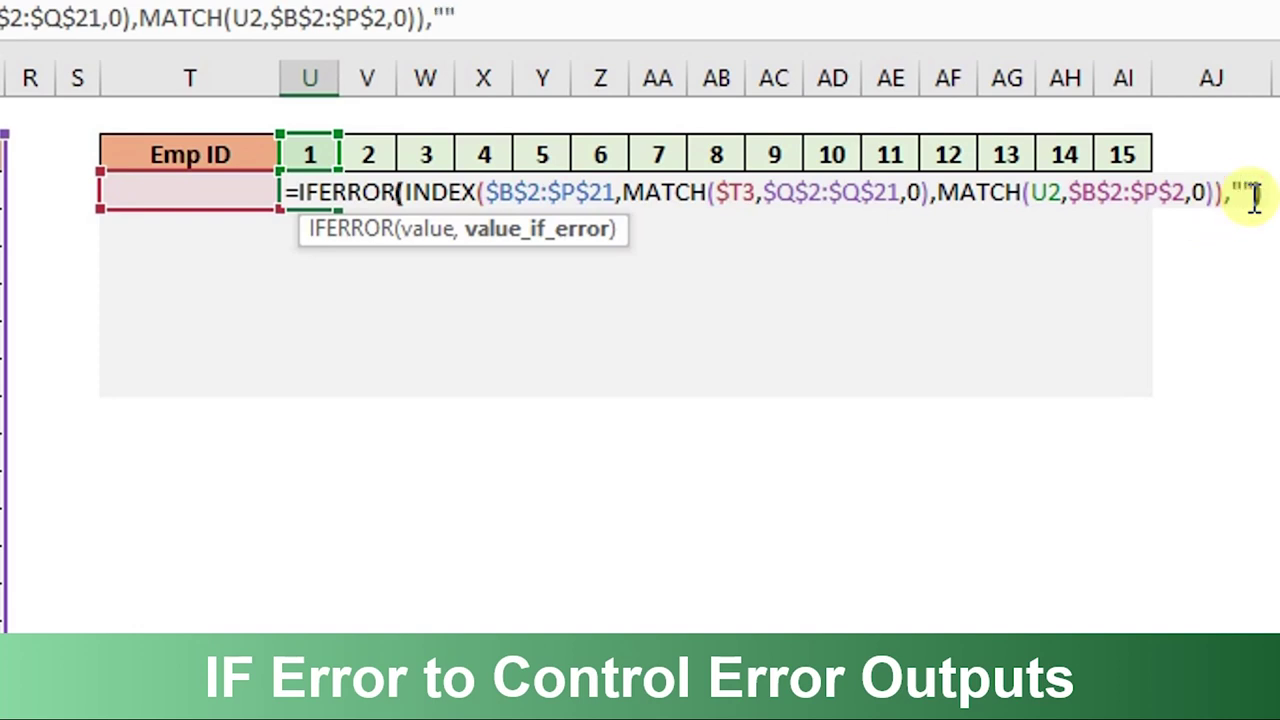
pyautogui.write(')')
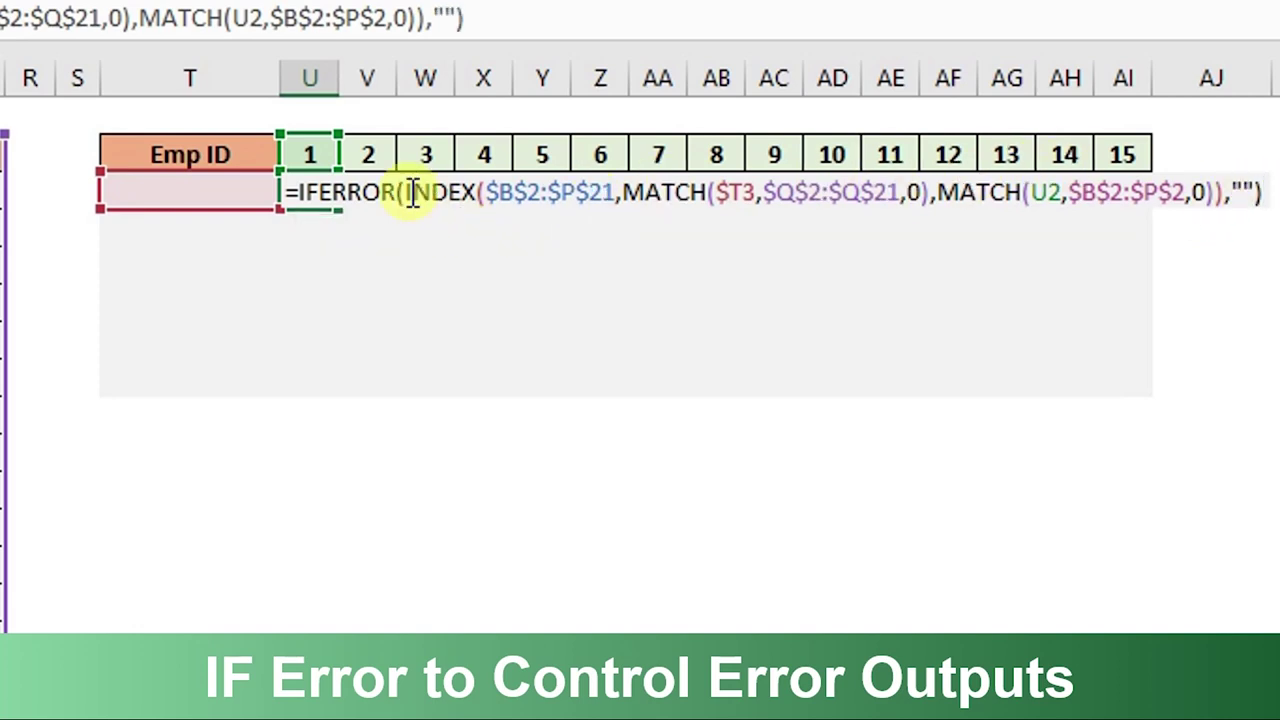
pyautogui.click(410, 192)
pyautogui.click(541, 238)
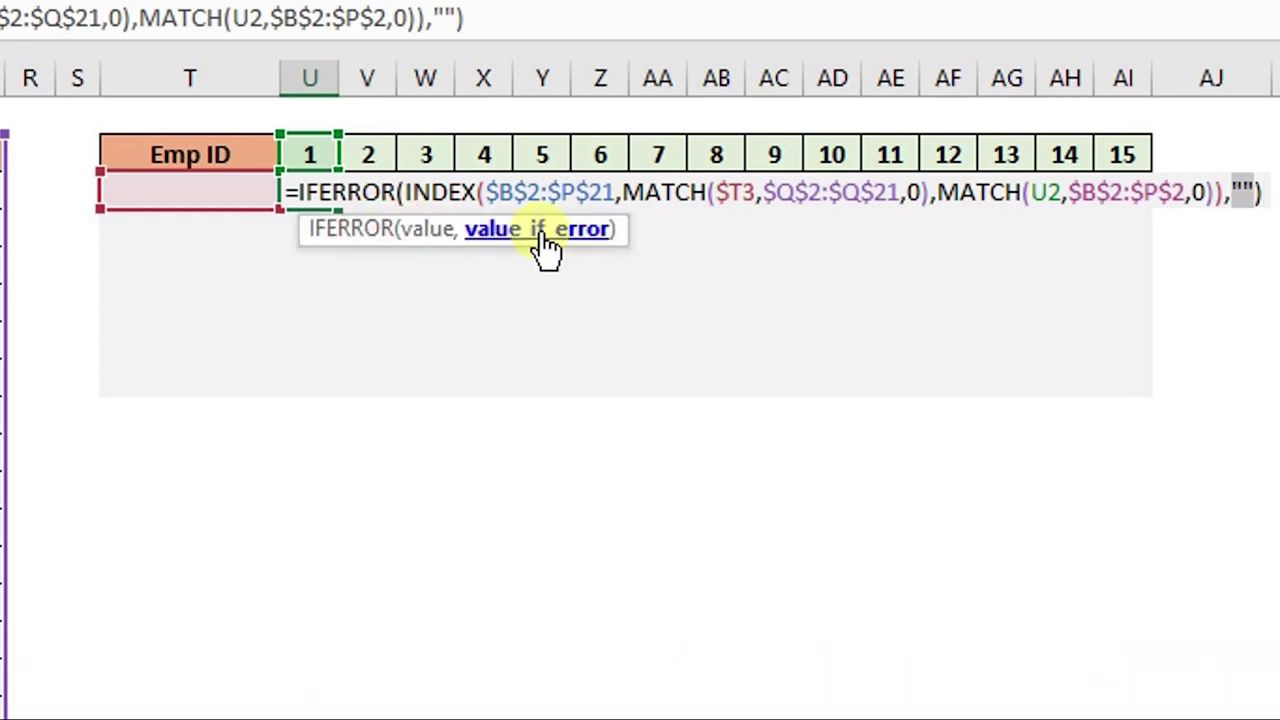
pyautogui.click(440, 229)
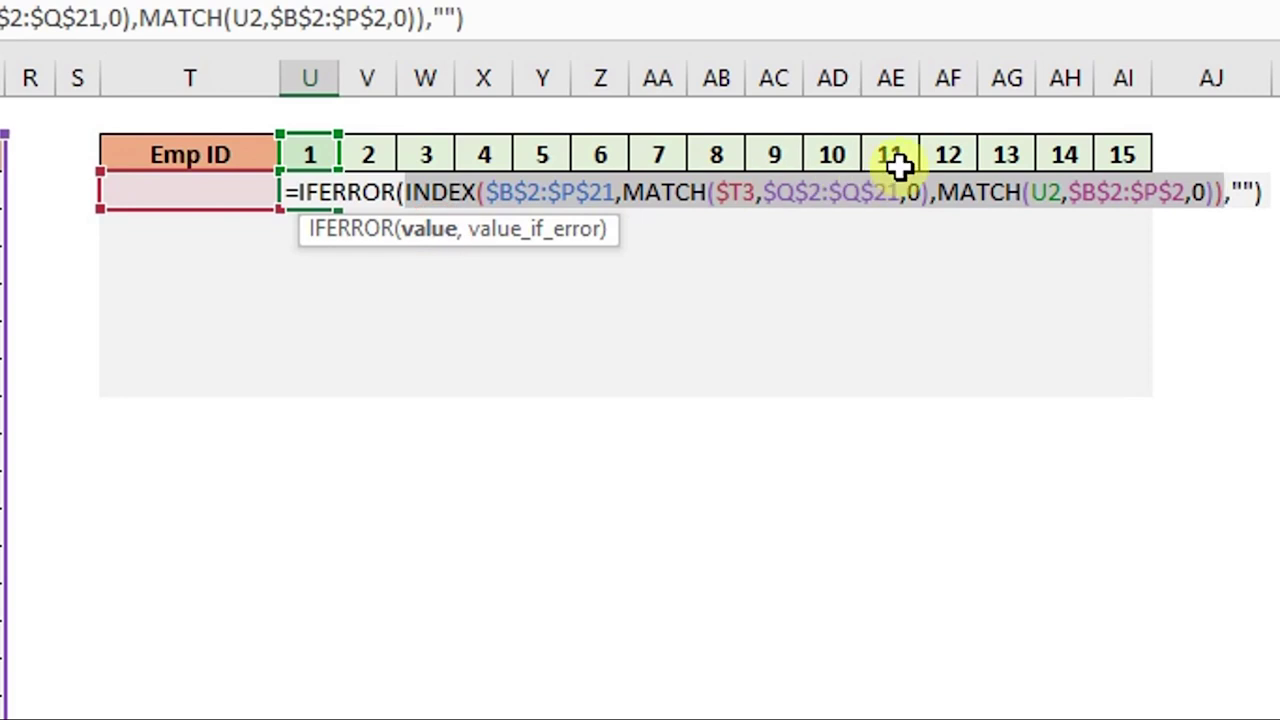
# Commit the IFERROR lookup in U3 and fill it across to AI3
pyautogui.press('Return')
pyautogui.click(310, 190)
pyautogui.moveTo(340, 208); pyautogui.dragTo(1060, 220)
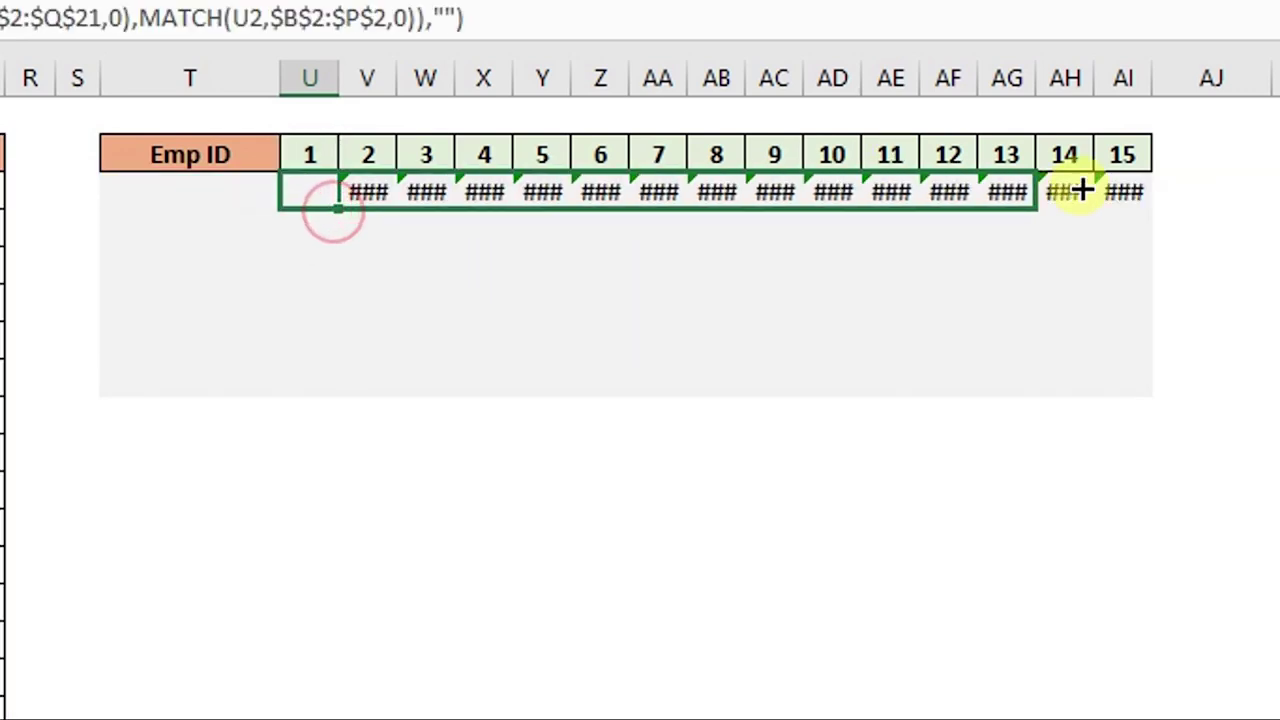
# Test the lookup with Emp IDs 10461 and 10363, then clear T3 to leave the row blank
pyautogui.click(157, 197)
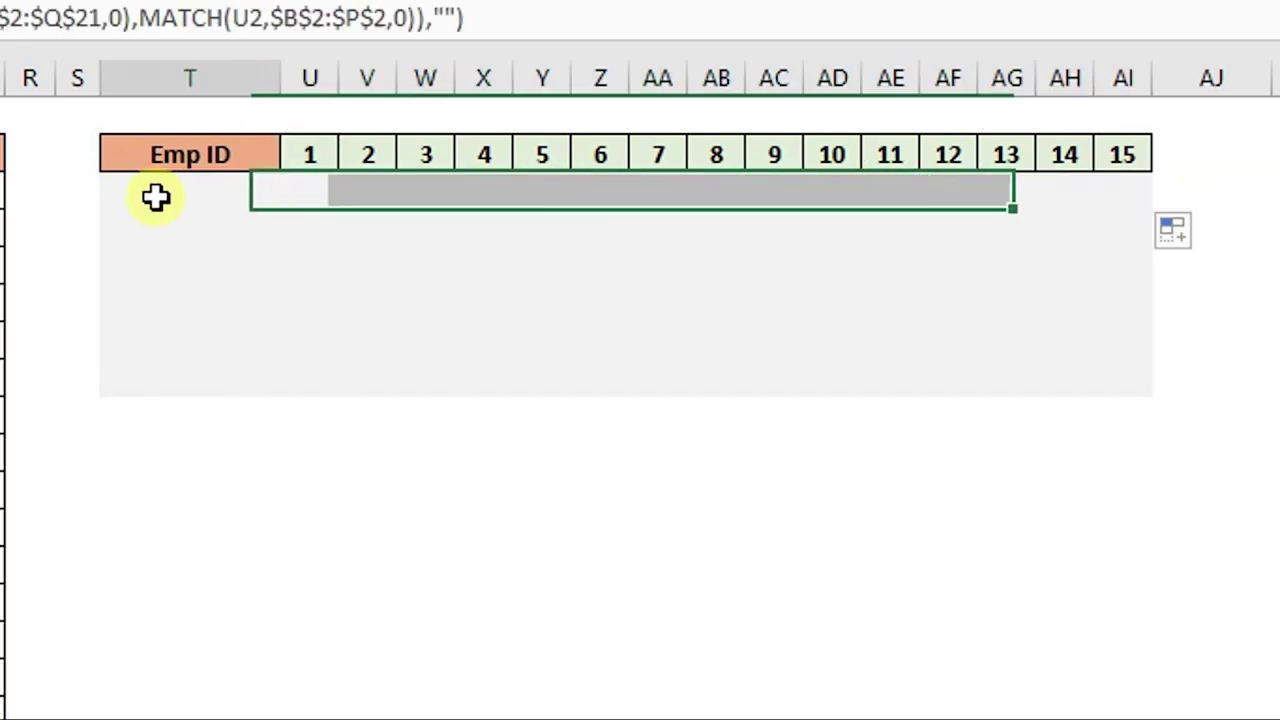
pyautogui.click(297, 191)
pyautogui.click(218, 264)
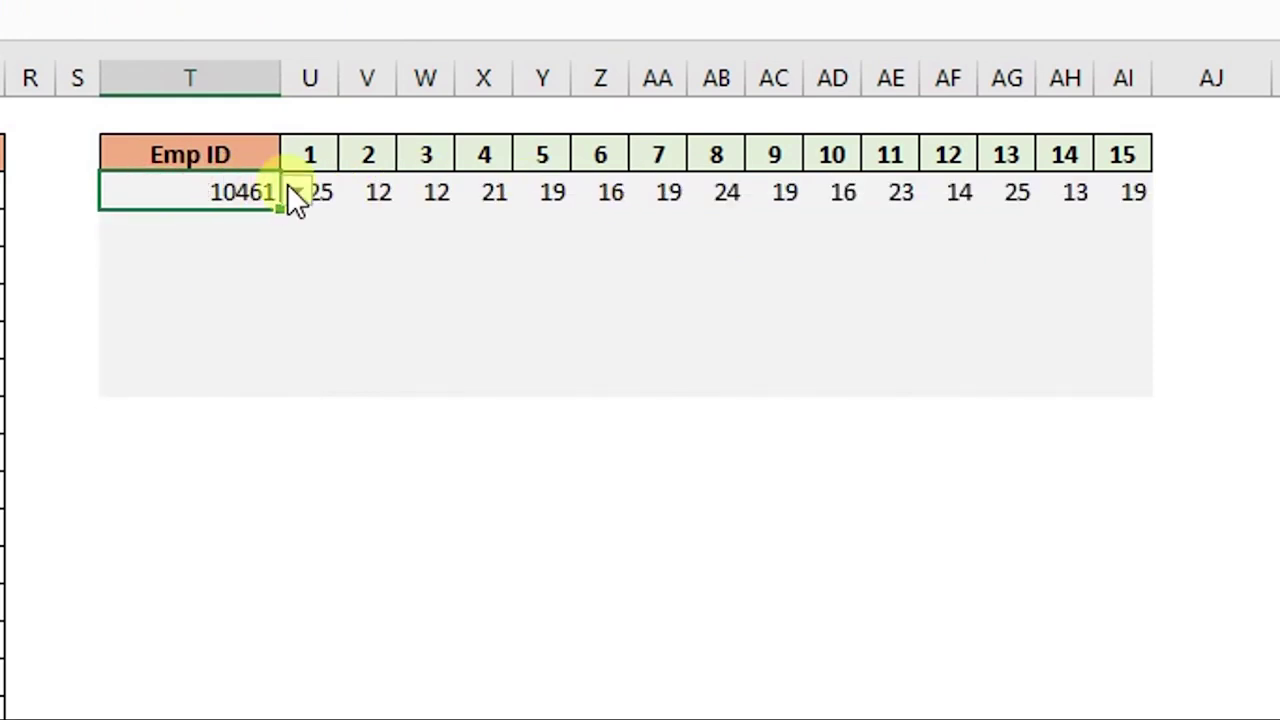
pyautogui.click(296, 190)
pyautogui.click(218, 300)
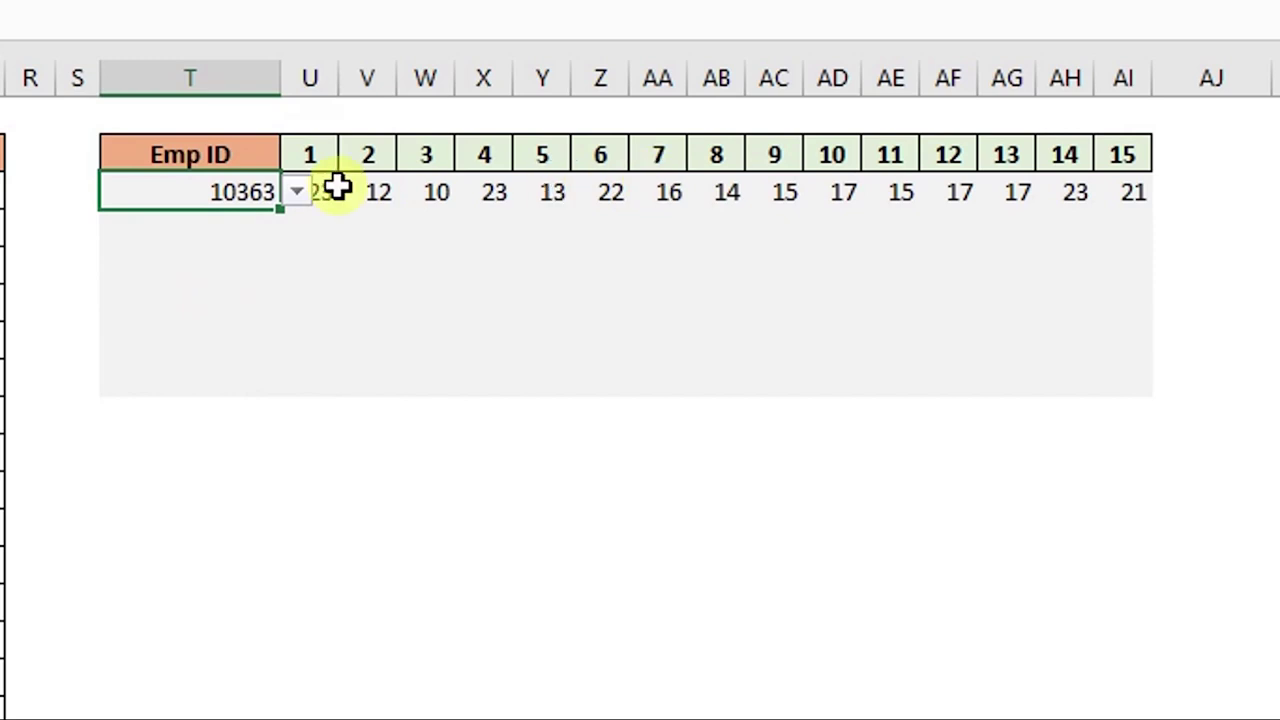
pyautogui.press('Delete')
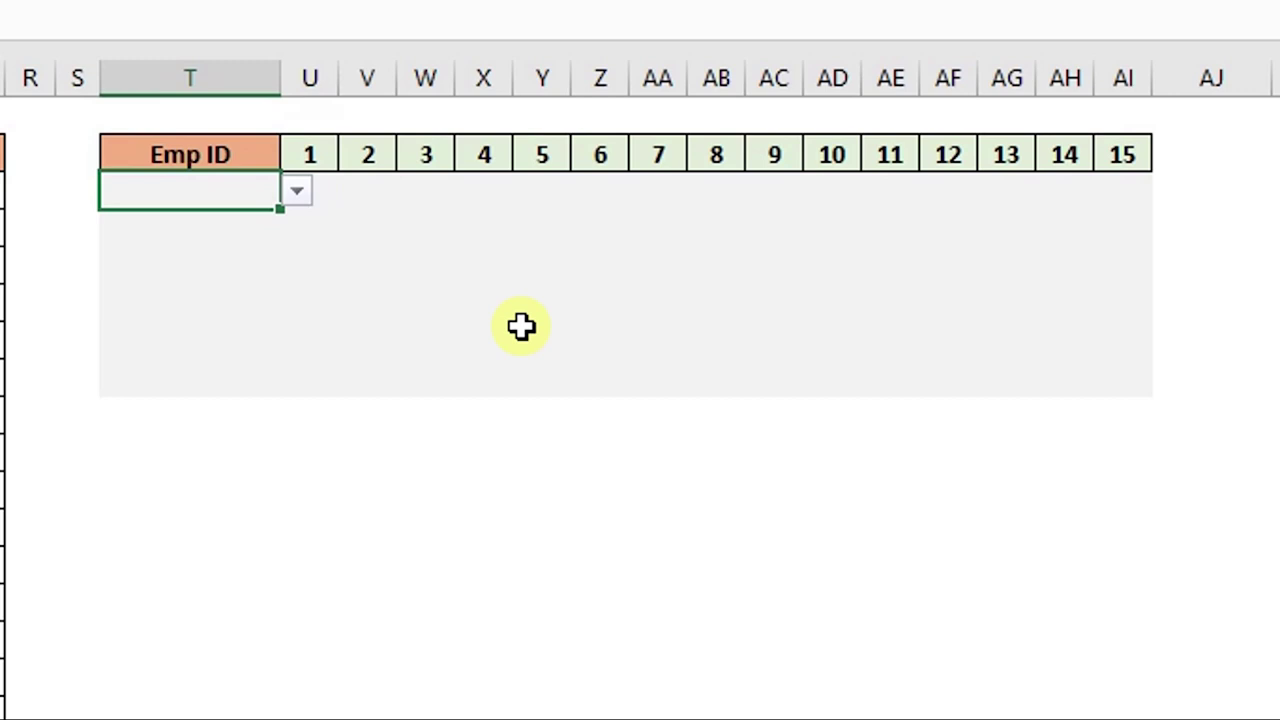
# Inspect V3's formula, highlighting its INDEX part and the surrounding IFERROR
pyautogui.click(388, 196)
pyautogui.doubleClick(386, 195)
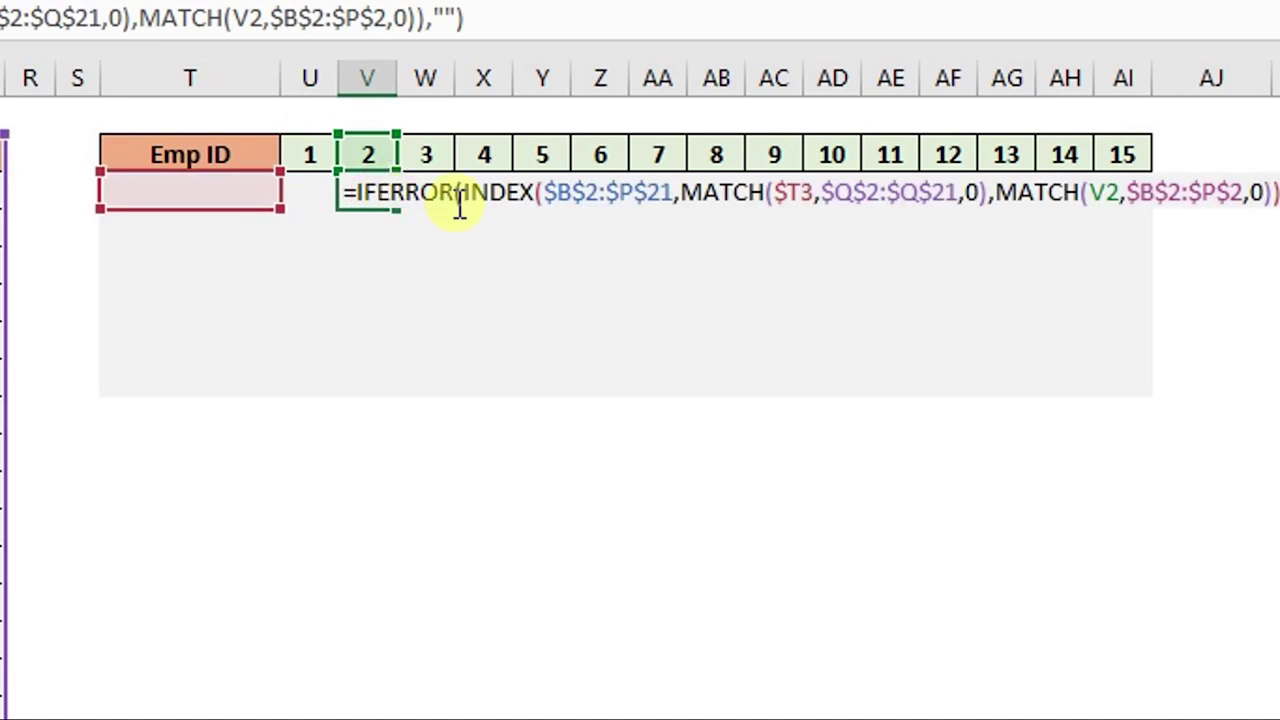
pyautogui.moveTo(463, 198); pyautogui.dragTo(1273, 196)
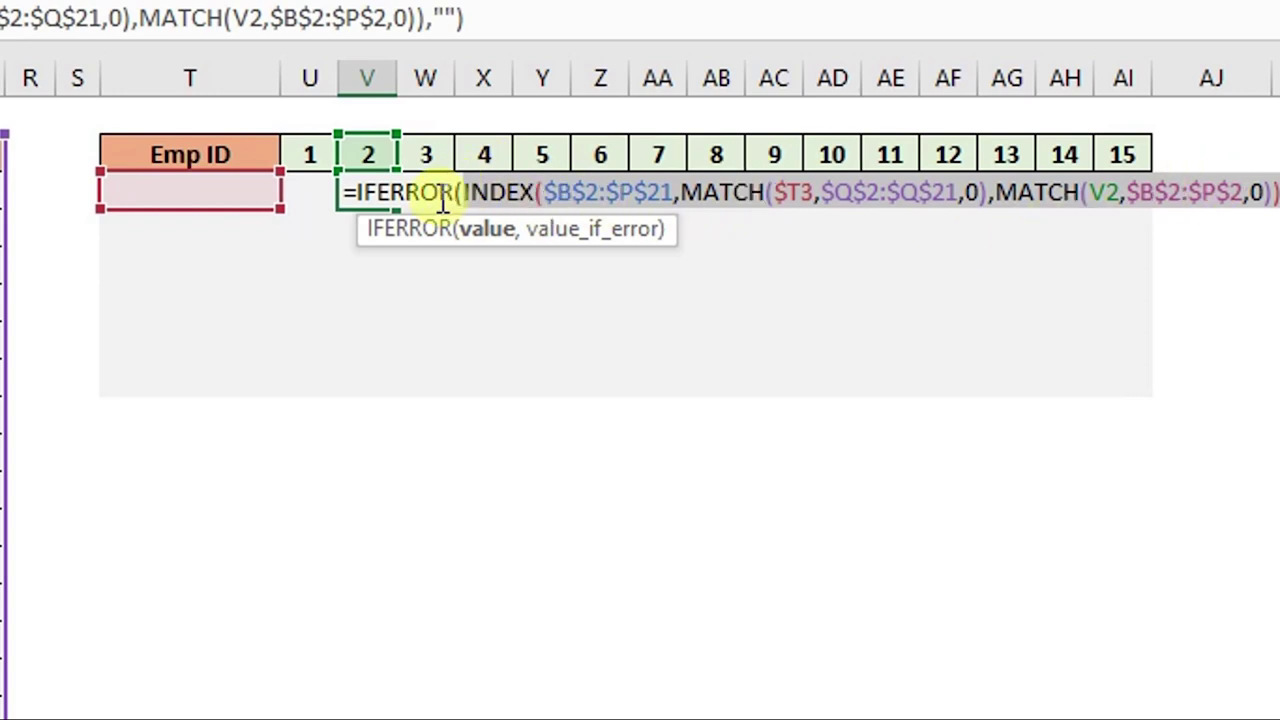
pyautogui.keyDown('shift'); pyautogui.click(360, 191); pyautogui.keyUp('shift')
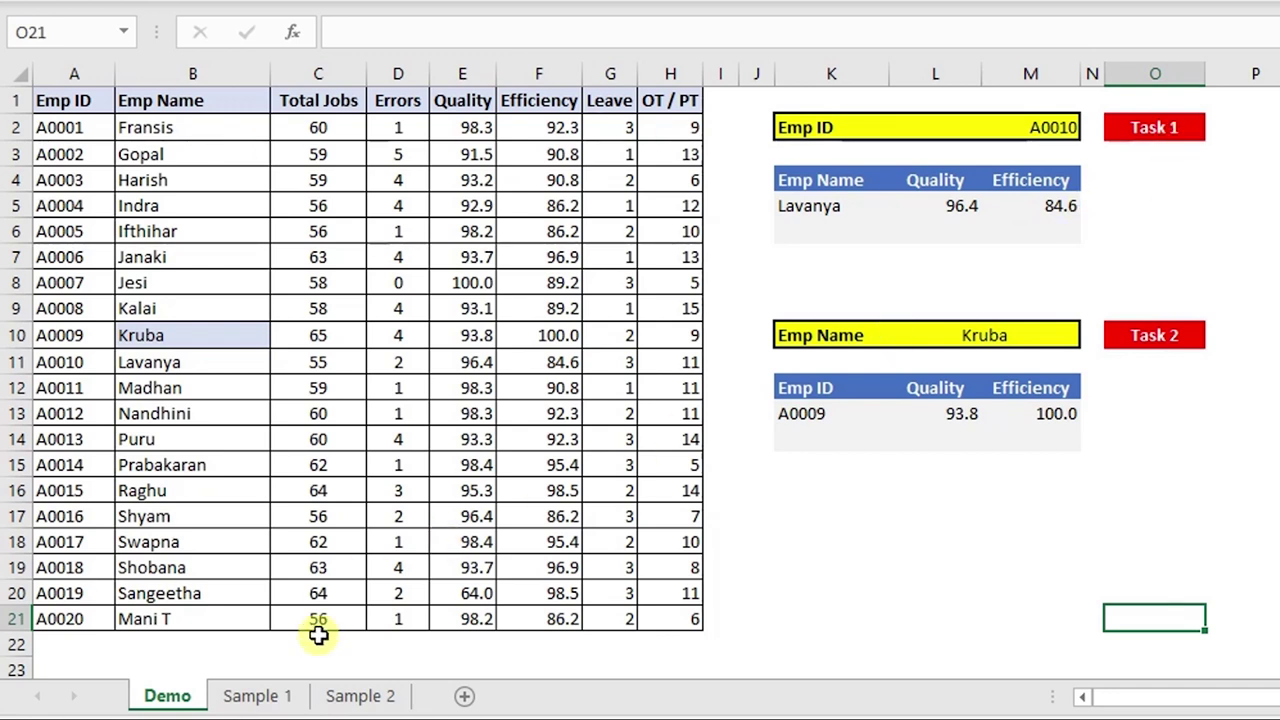
# Compare the Task 1 (K2:M5) and Task 2 (K10:M14) lookups on Sample 1 and Demo, then open Sample 2
pyautogui.click(282, 702)
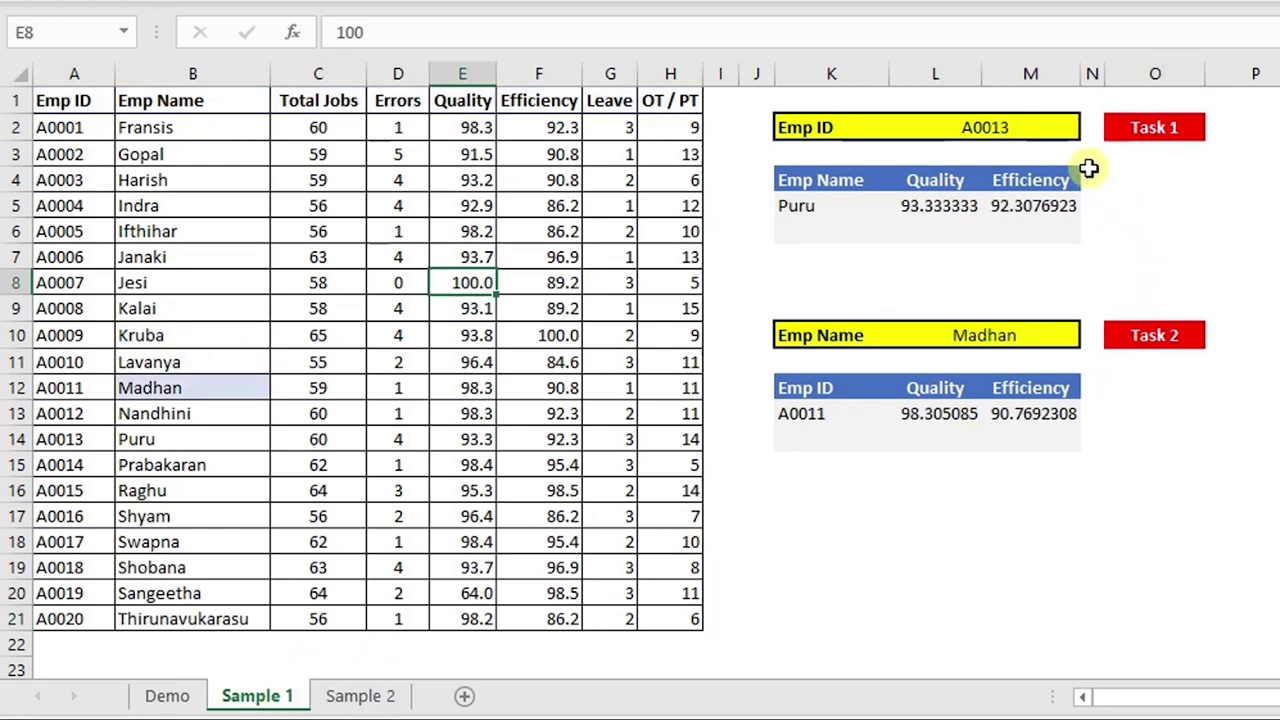
pyautogui.moveTo(1058, 127); pyautogui.dragTo(840, 208)
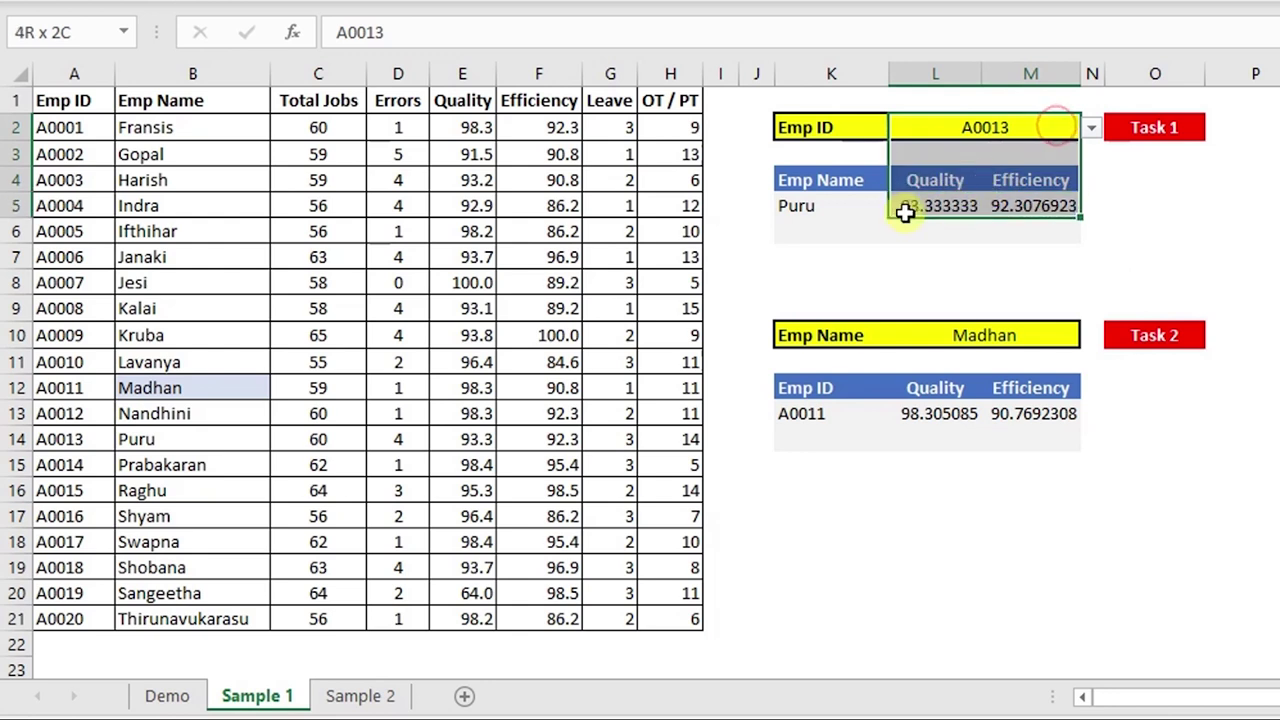
pyautogui.moveTo(789, 336); pyautogui.dragTo(1037, 423)
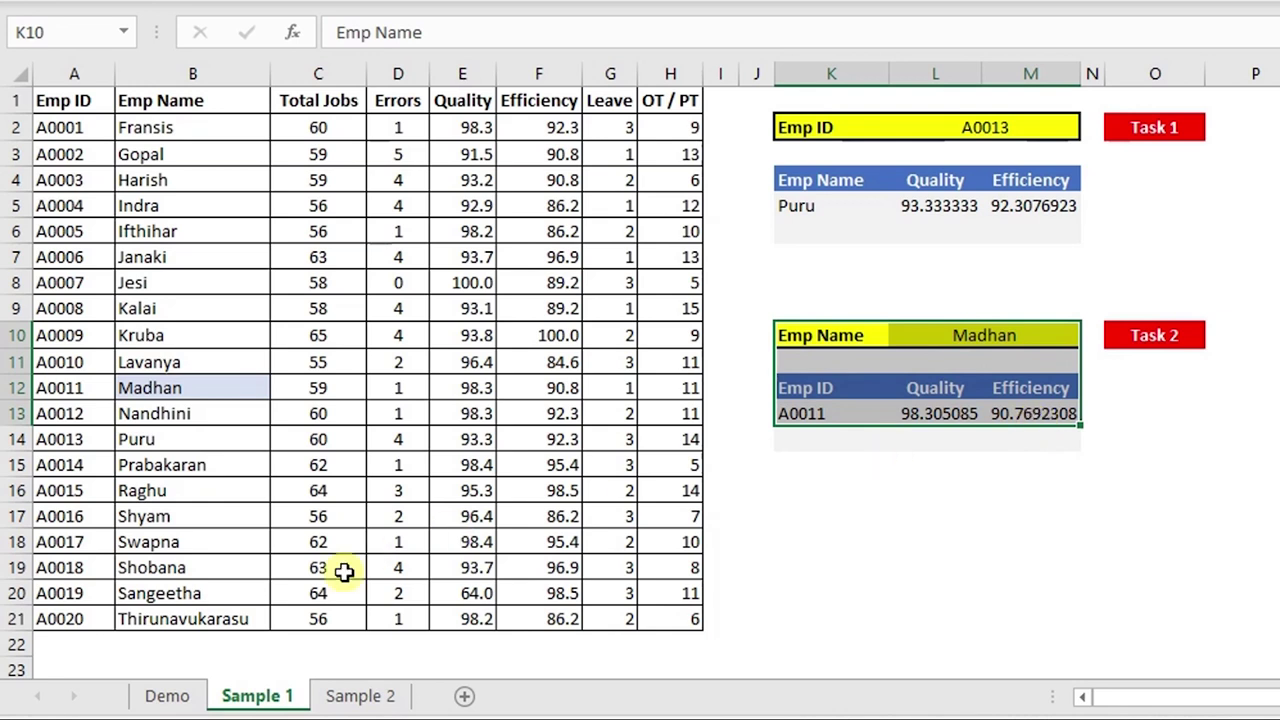
pyautogui.click(168, 696)
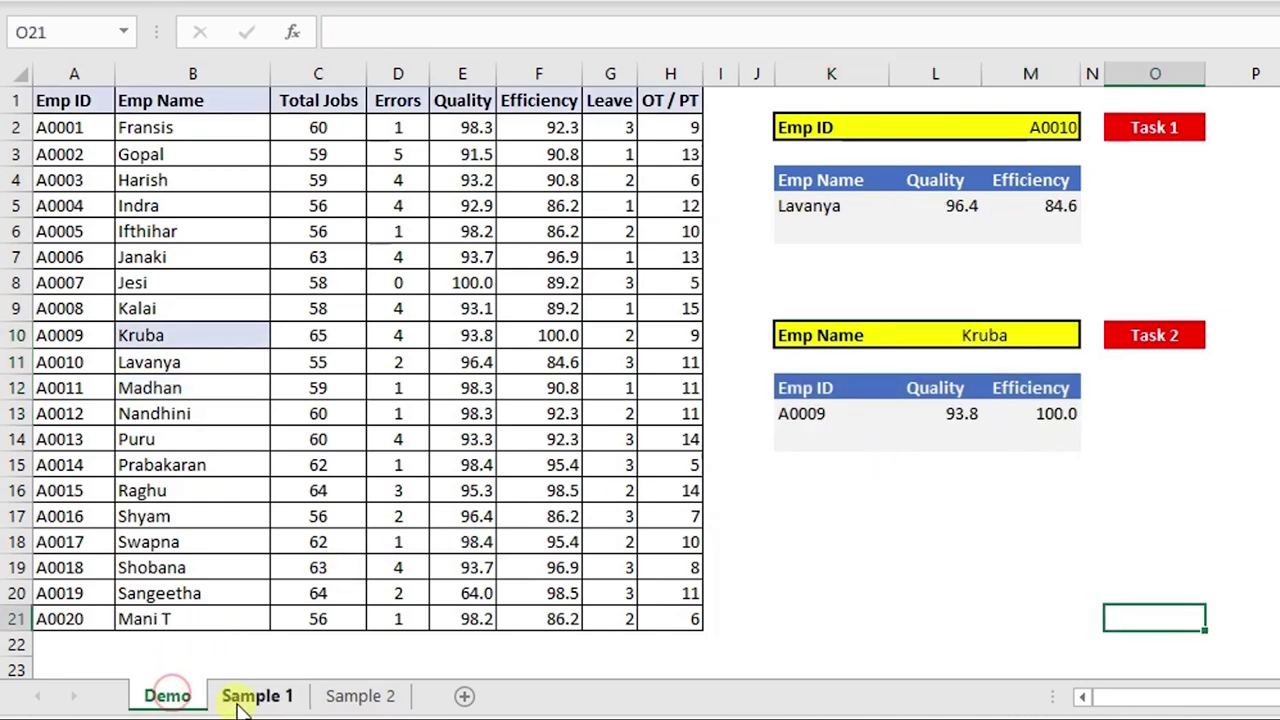
pyautogui.click(252, 698)
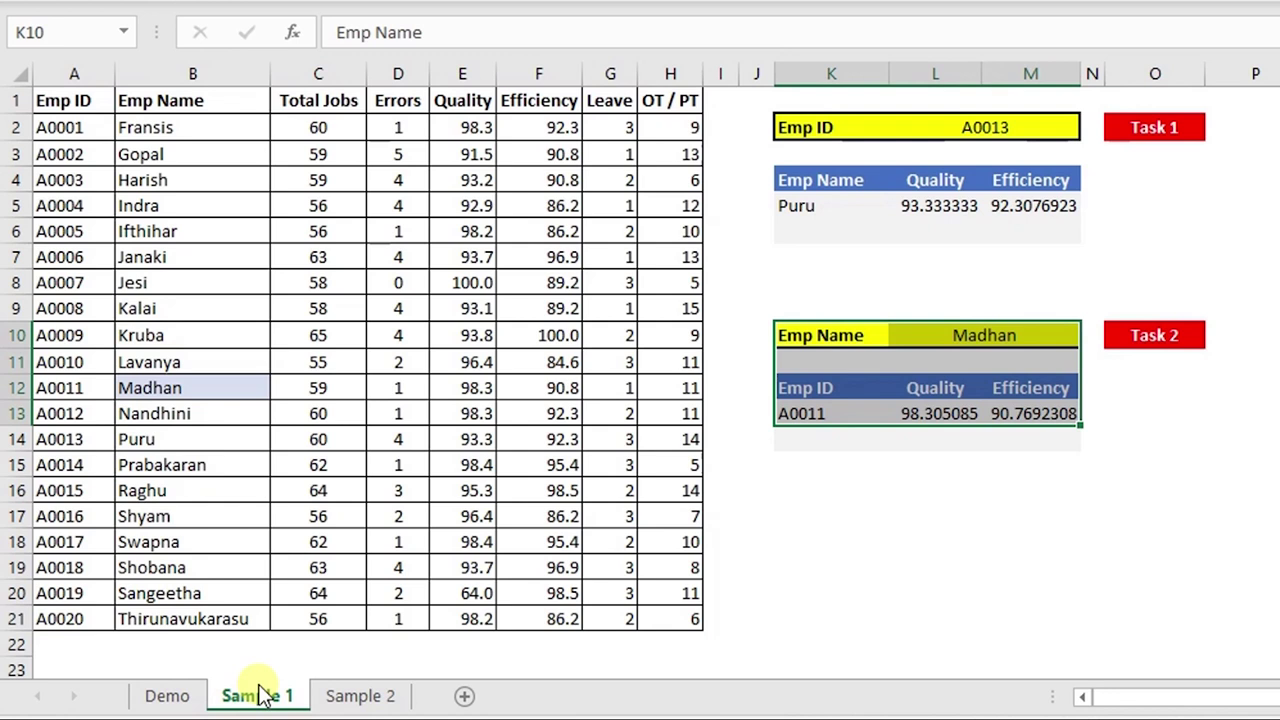
pyautogui.click(330, 700)
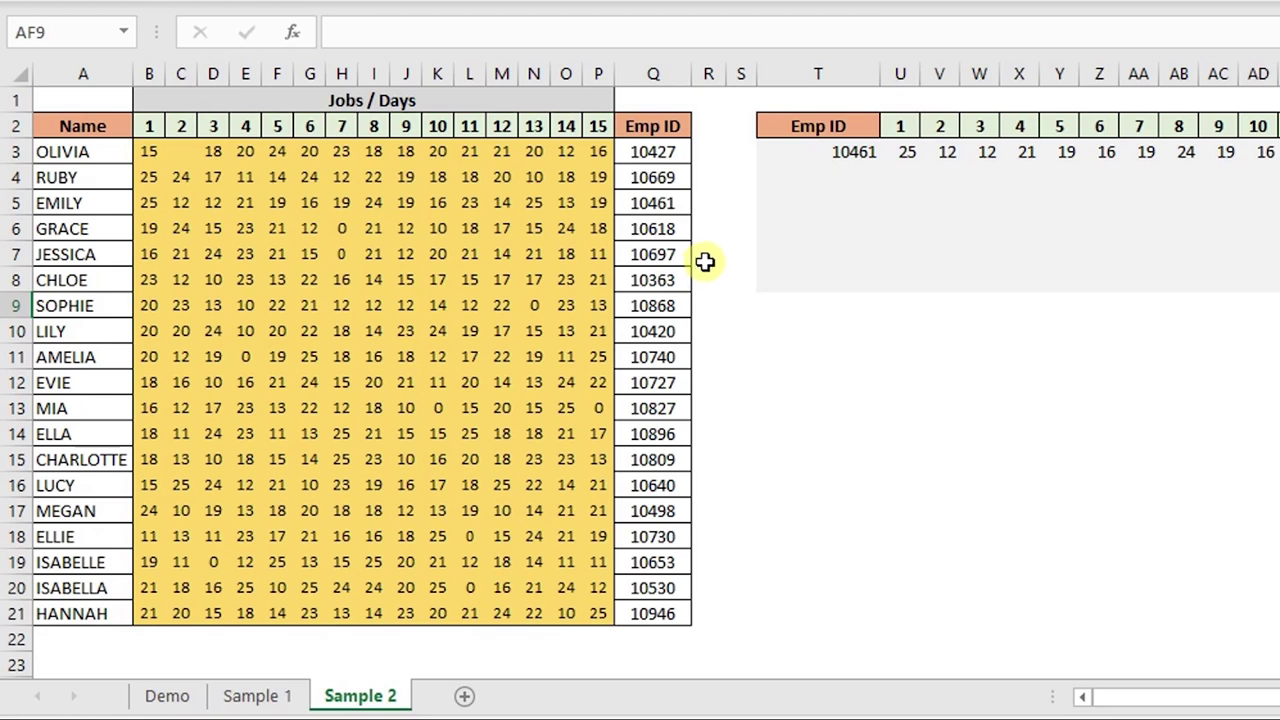
# Review U3's lookup formula, re-enter it with Ctrl+Enter, and select the row U3:AI3
pyautogui.click(903, 154)
pyautogui.doubleClick(903, 154)
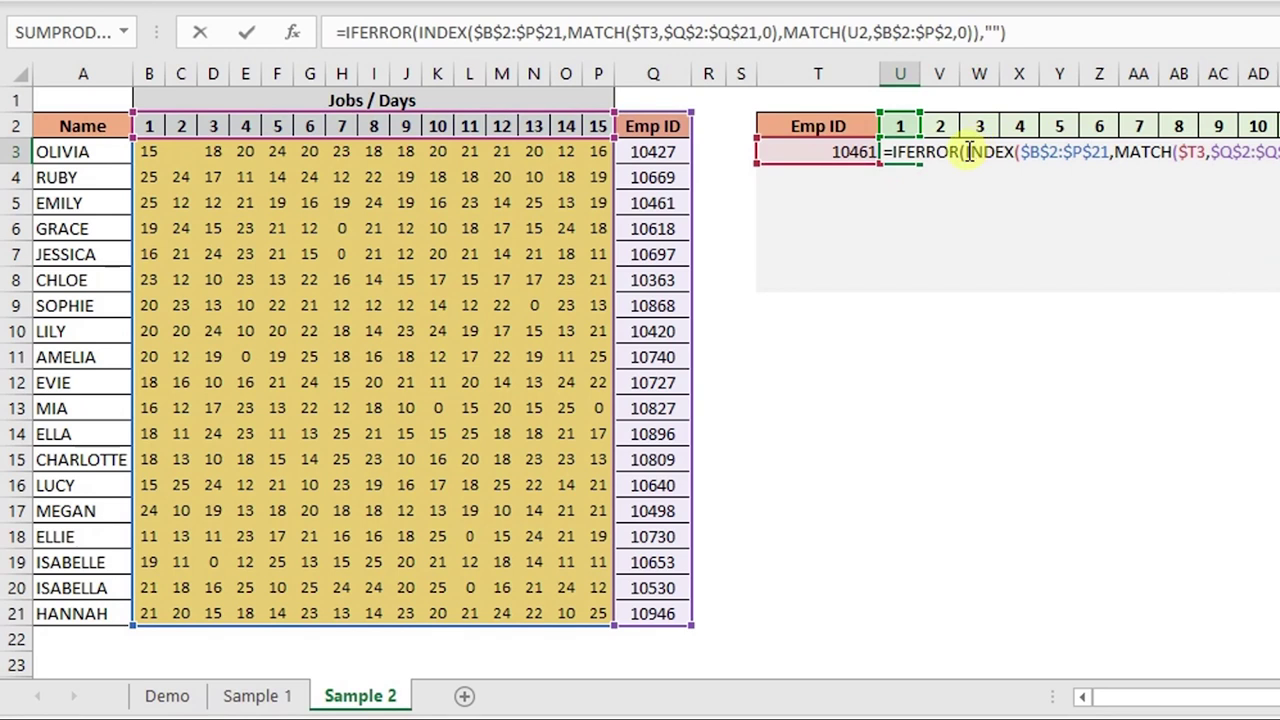
pyautogui.moveTo(966, 152); pyautogui.dragTo(1278, 152)
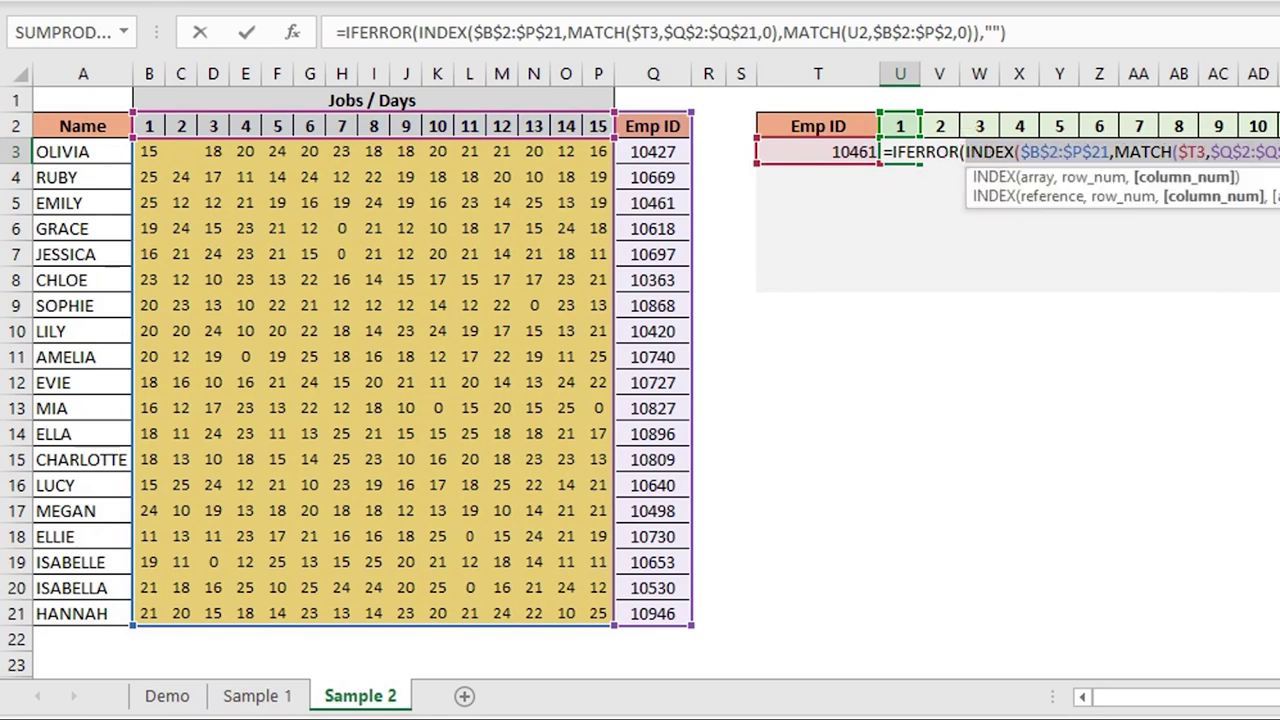
pyautogui.press('Escape')
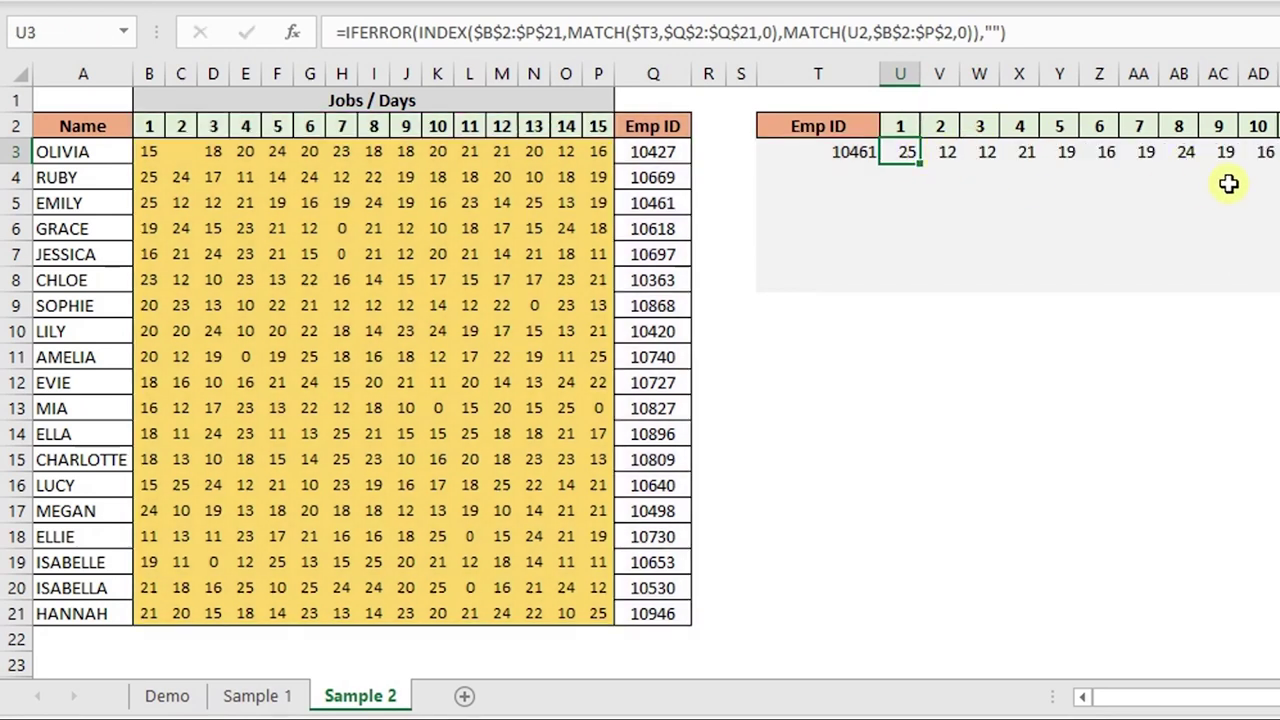
pyautogui.doubleClick(907, 148)
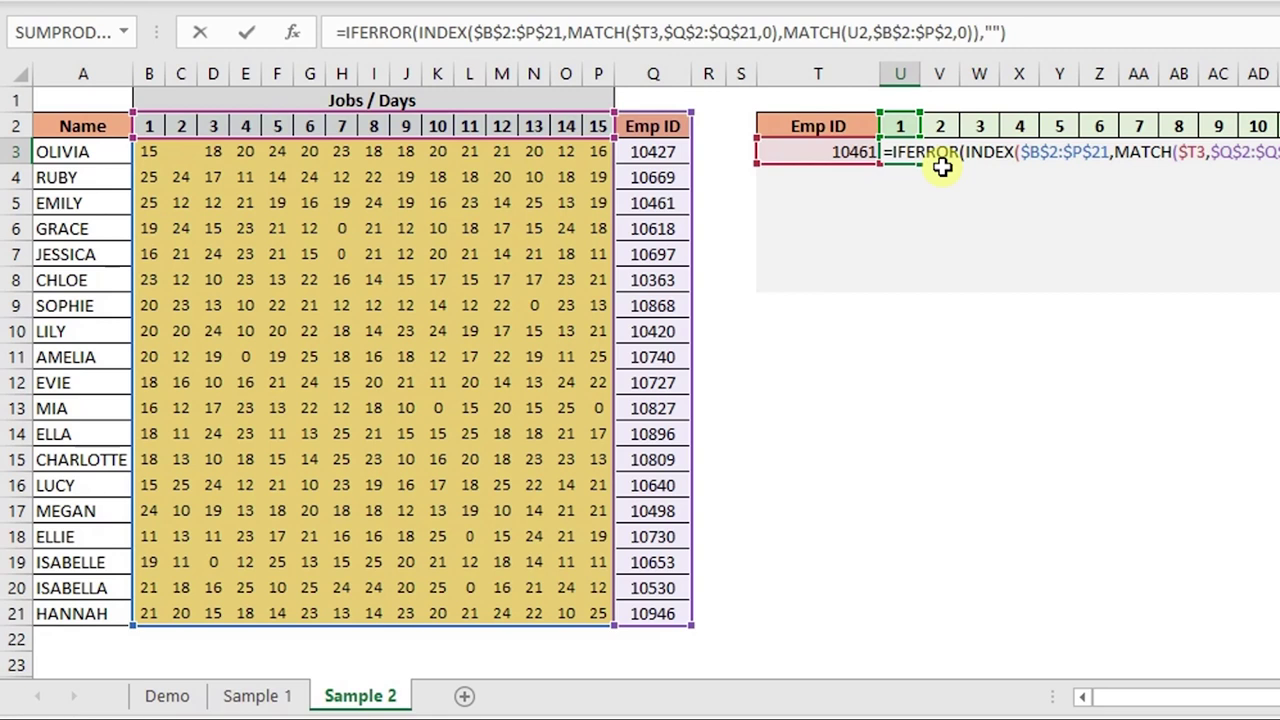
pyautogui.hotkey('ctrl', 'Return')
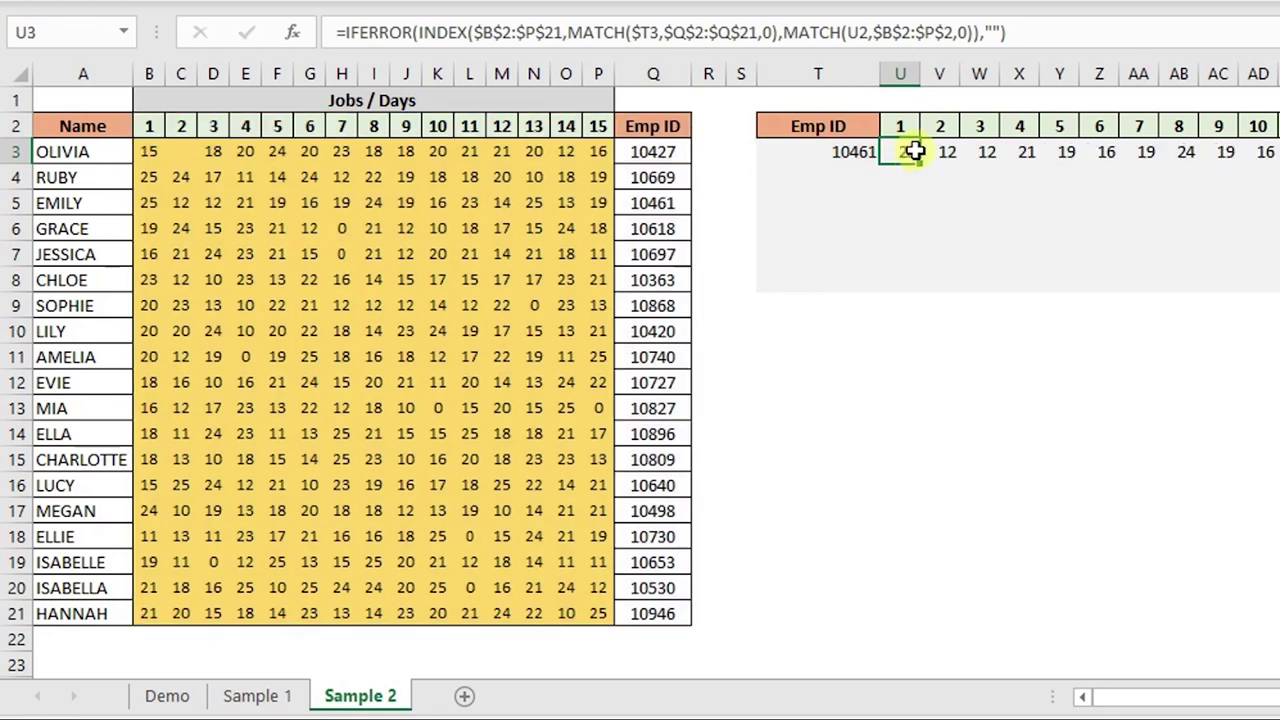
pyautogui.moveTo(908, 155); pyautogui.dragTo(1279, 155)
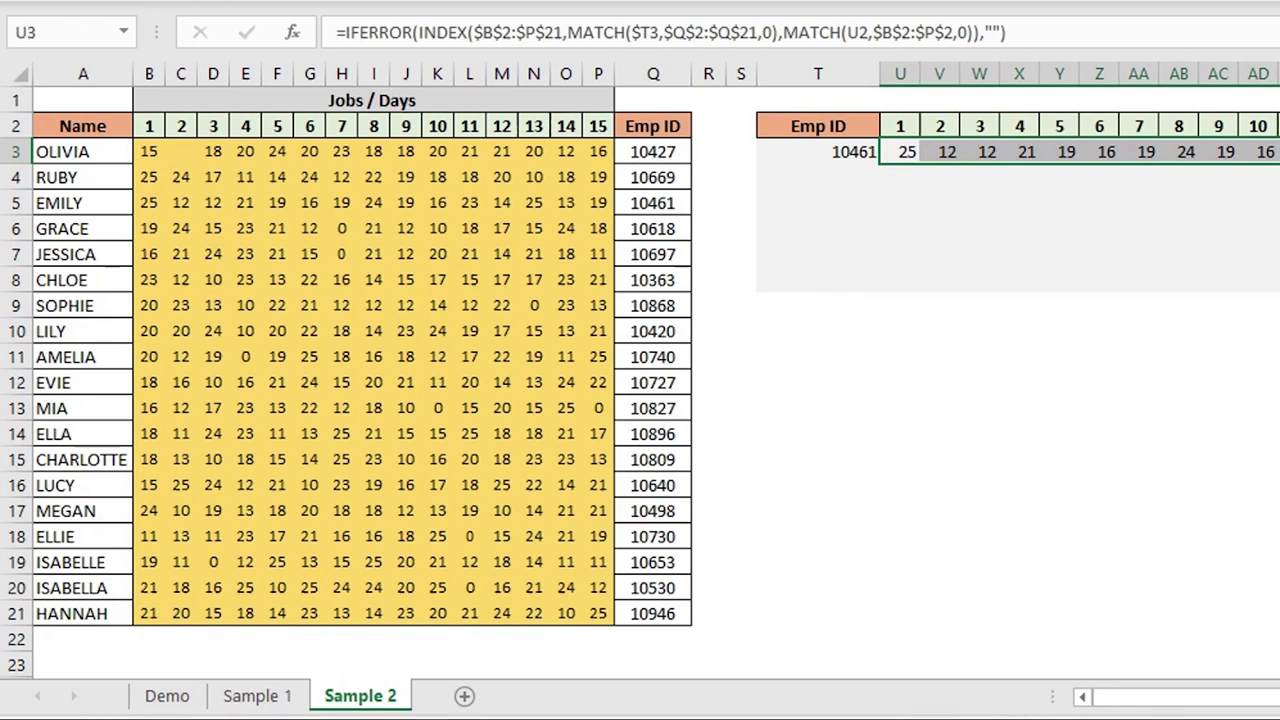
# Clear Emp ID 10461 from T3 and confirm the lookup row, including V3, shows blank
pyautogui.click(837, 158)
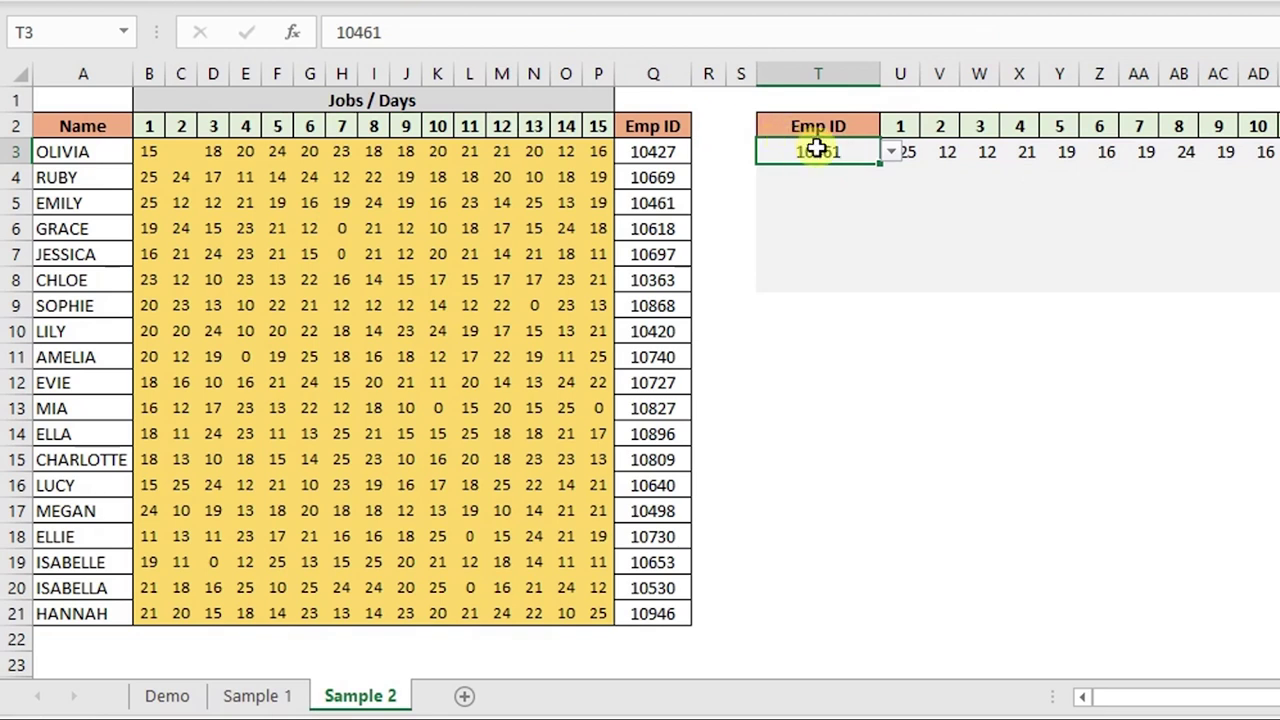
pyautogui.press('Delete')
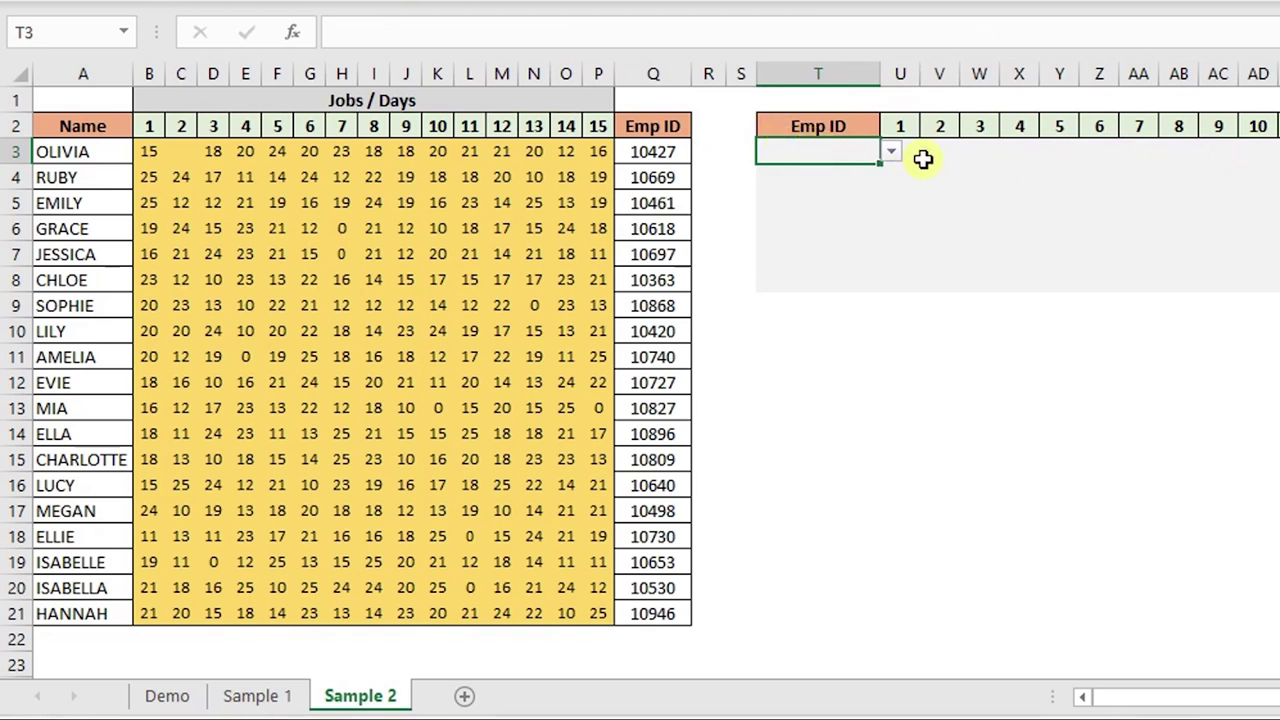
pyautogui.click(917, 150)
pyautogui.moveTo(917, 150); pyautogui.dragTo(1275, 152)
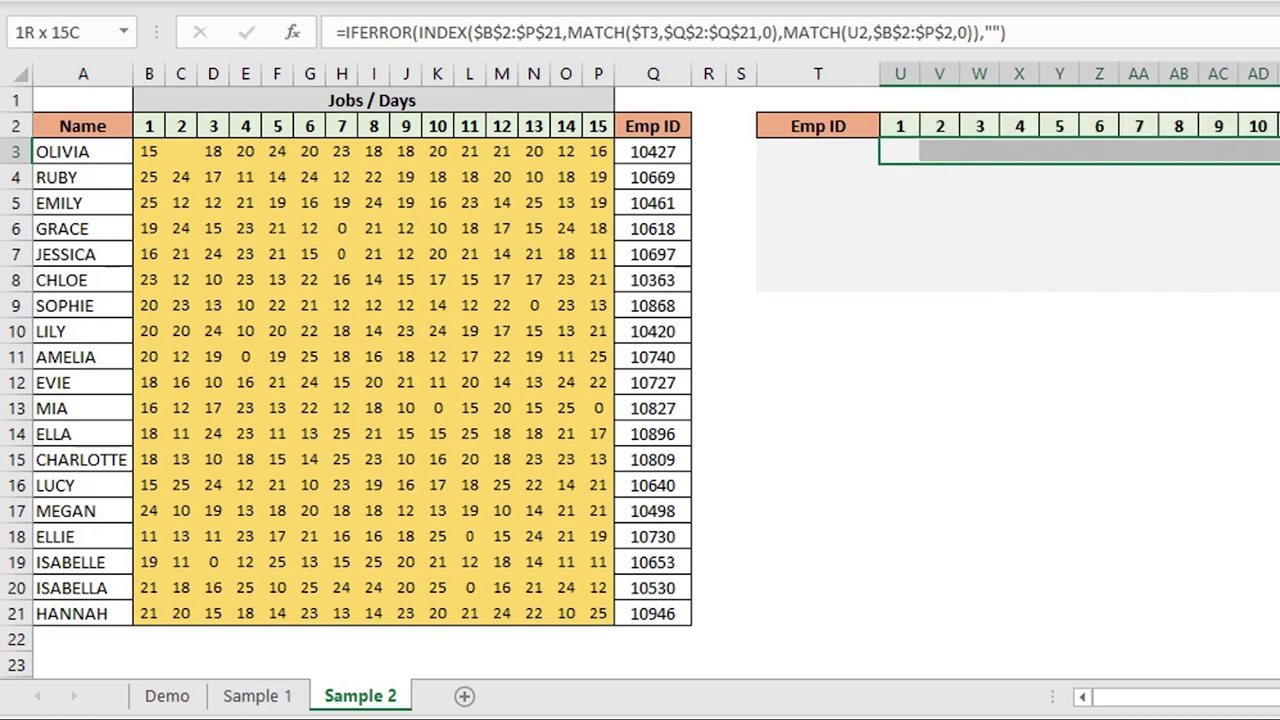
pyautogui.click(807, 154)
pyautogui.hotkey('shift', 'Right')
pyautogui.hotkey('shift', 'Right')
pyautogui.hotkey('shift', 'Right')
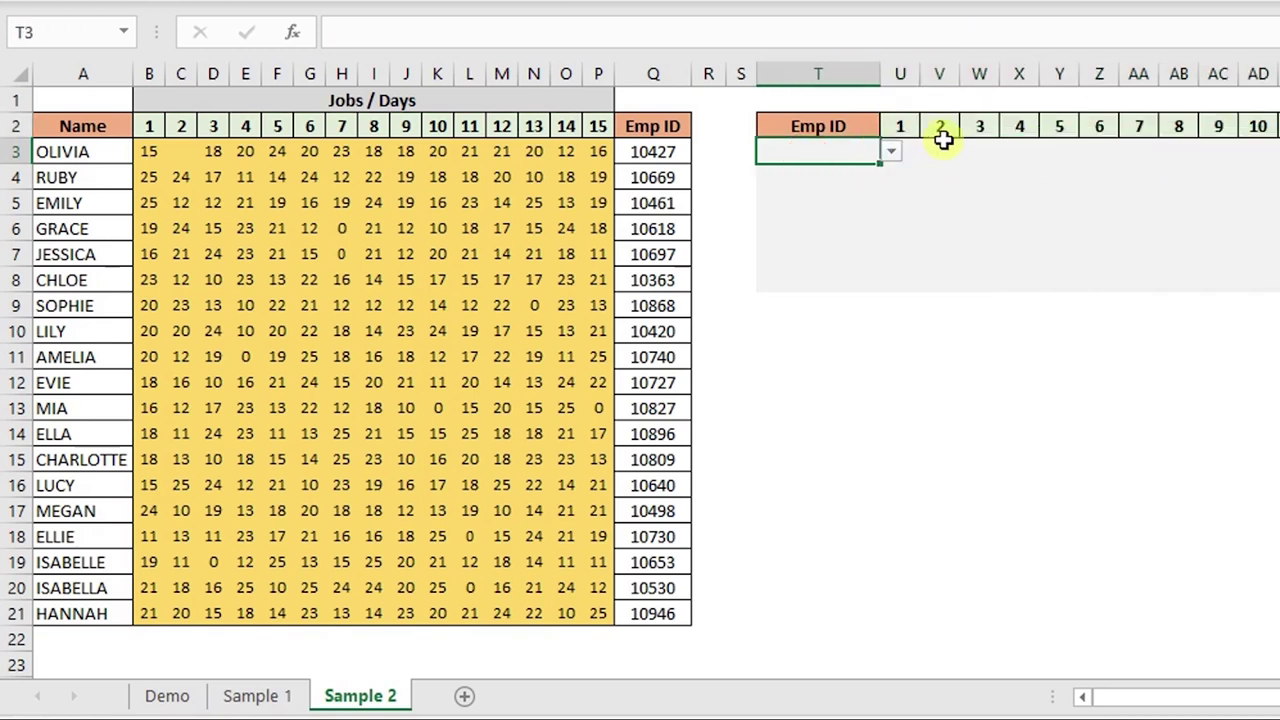
pyautogui.click(940, 152)
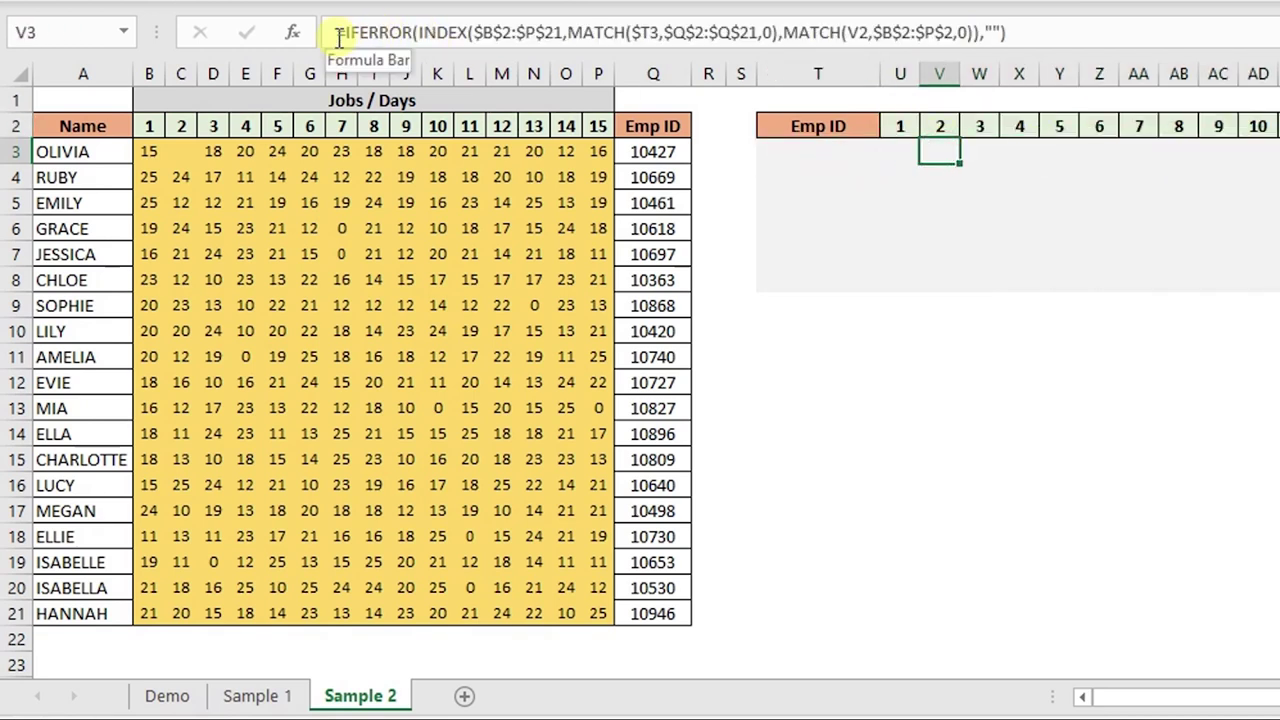